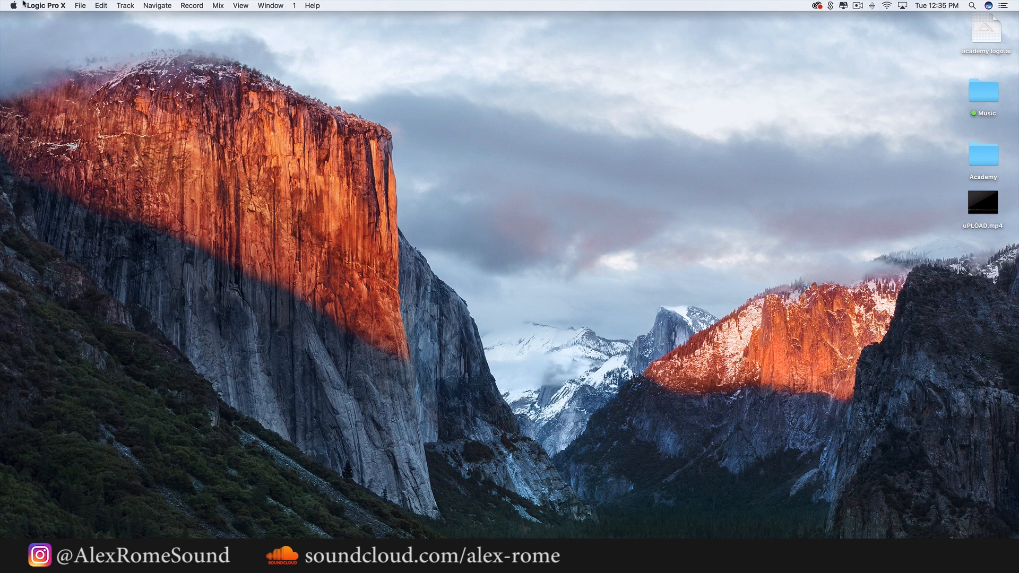
click(80, 7)
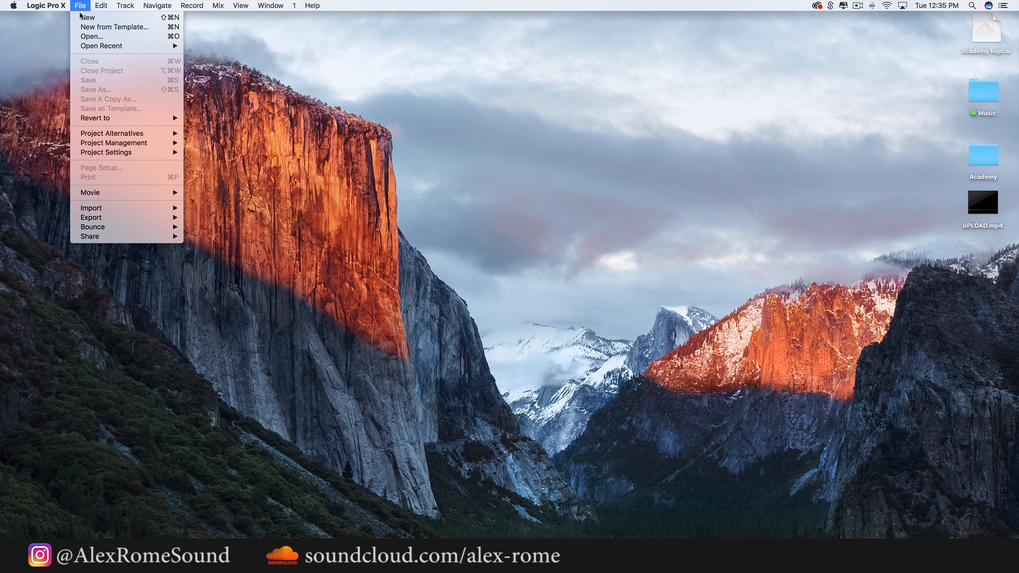
click(87, 17)
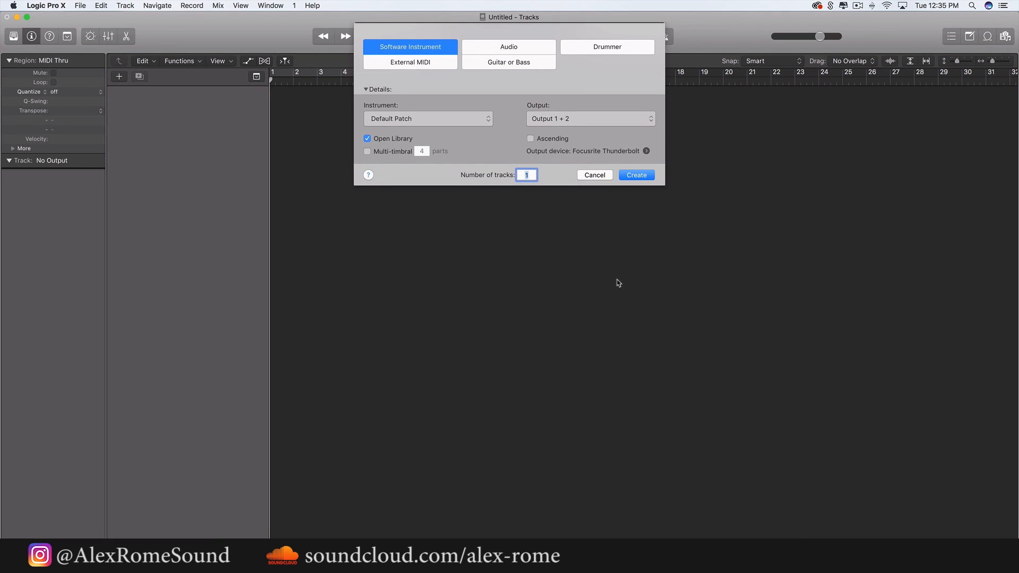
click(600, 177)
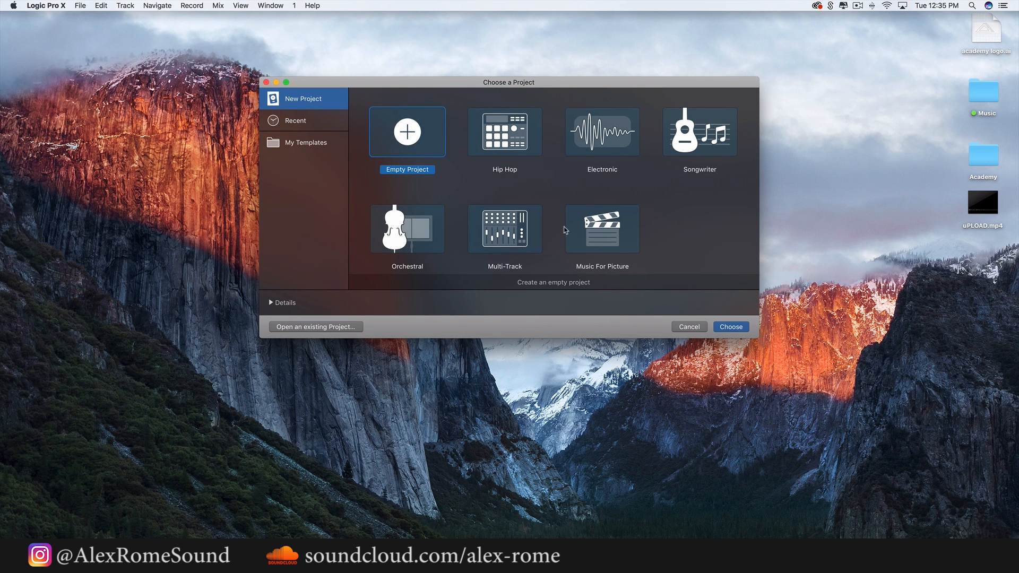
Look through the Hip Hop, Electronic, Songwriter, Music For Picture, Multi-Track and Orchestral project templates
click(507, 154)
click(610, 159)
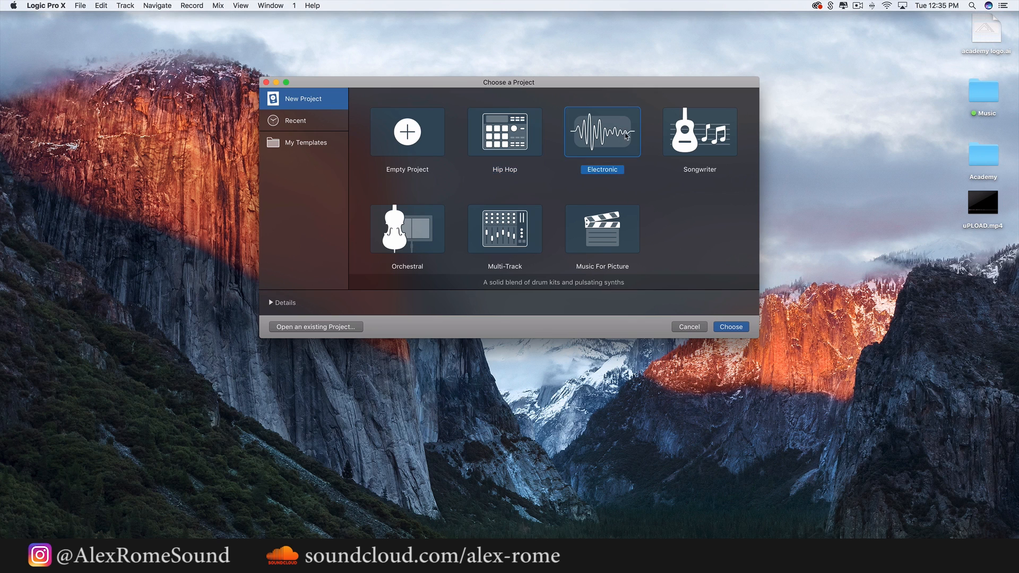
click(706, 137)
click(605, 229)
click(516, 224)
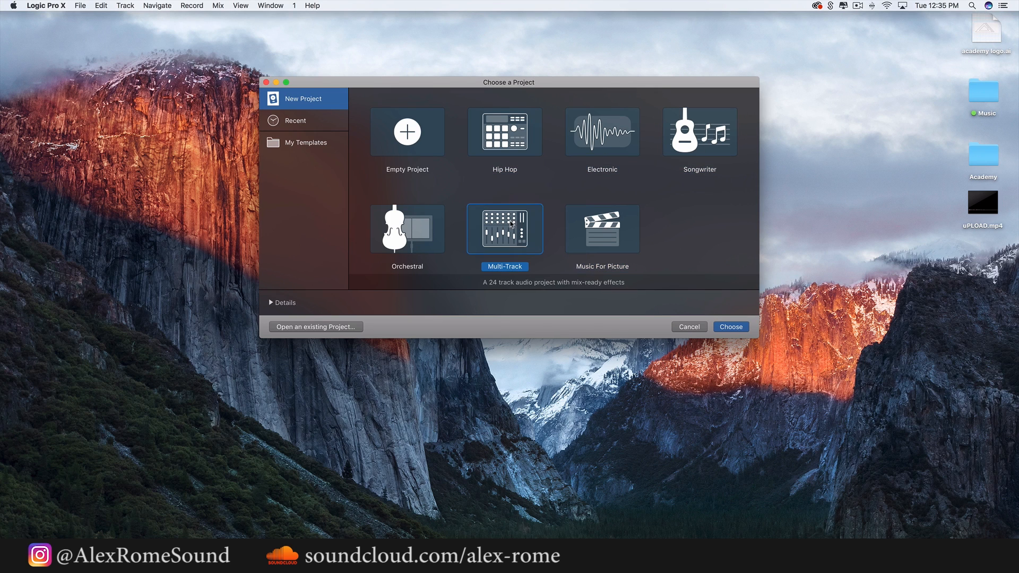
click(405, 247)
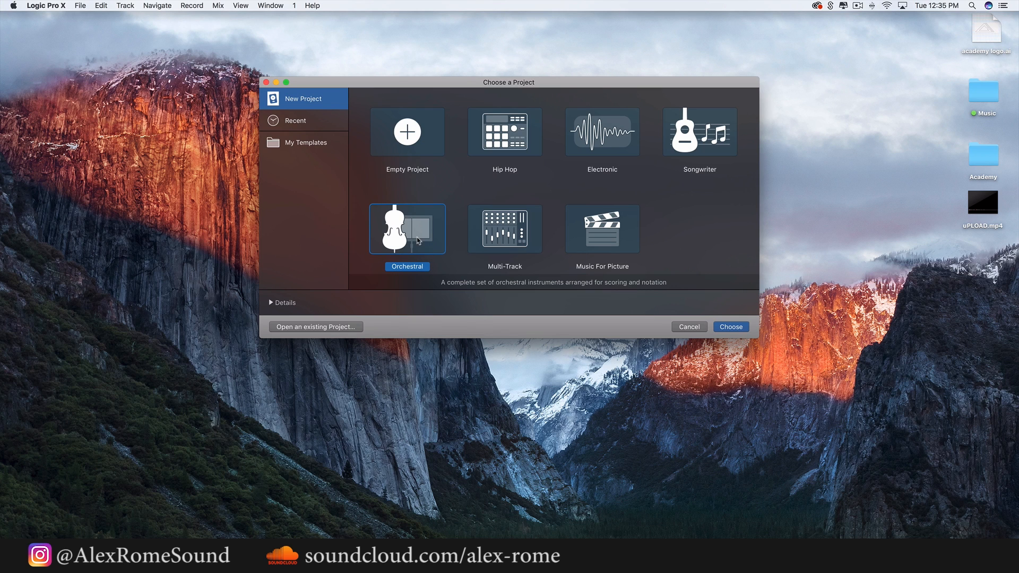
click(518, 151)
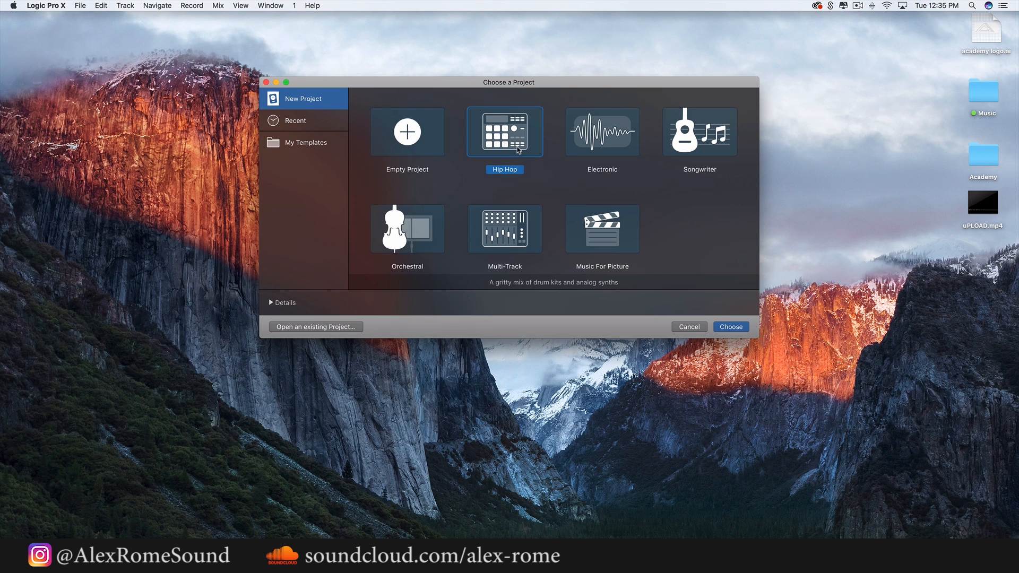
click(616, 147)
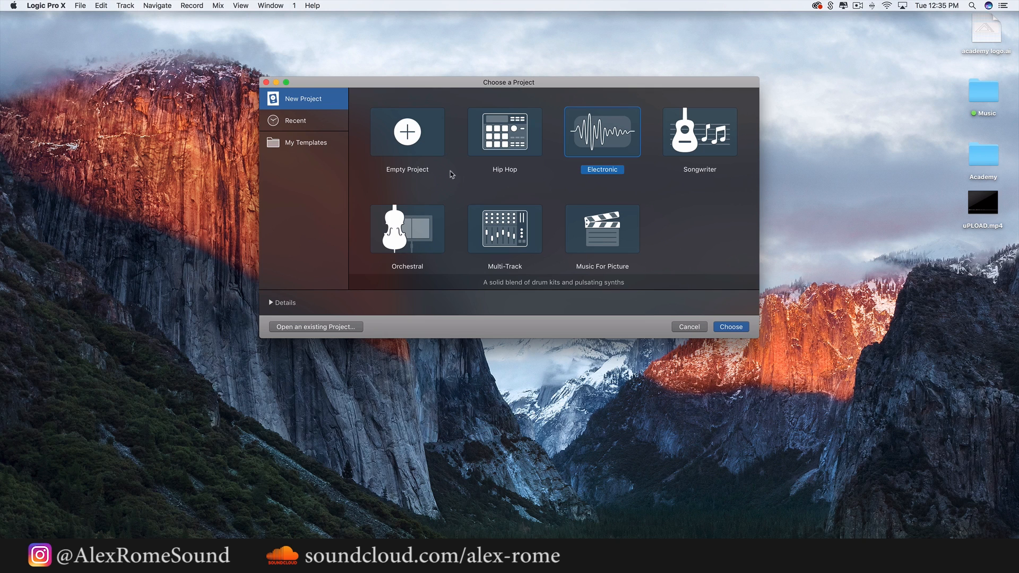
Create a new project from the Empty Project template
click(427, 155)
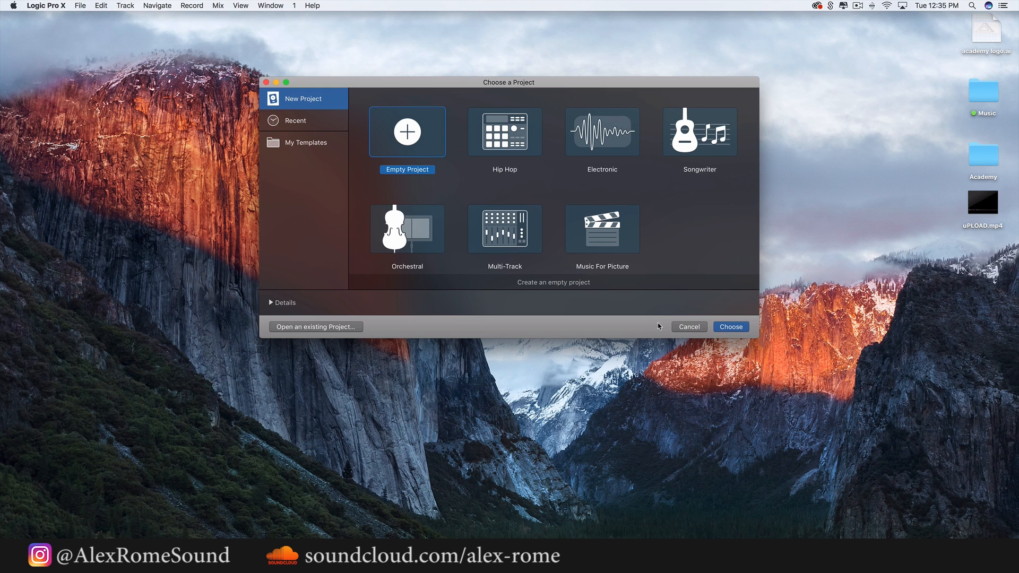
click(731, 327)
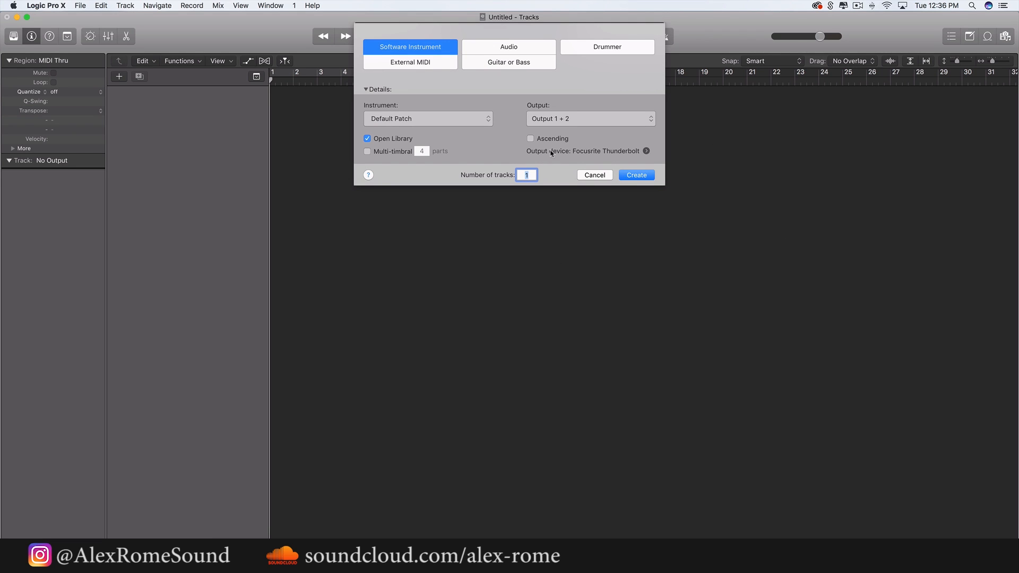
Examine the setup options for Audio, Drummer, External MIDI, Guitar or Bass and Software Instrument tracks in the new track dialog
click(508, 51)
click(616, 51)
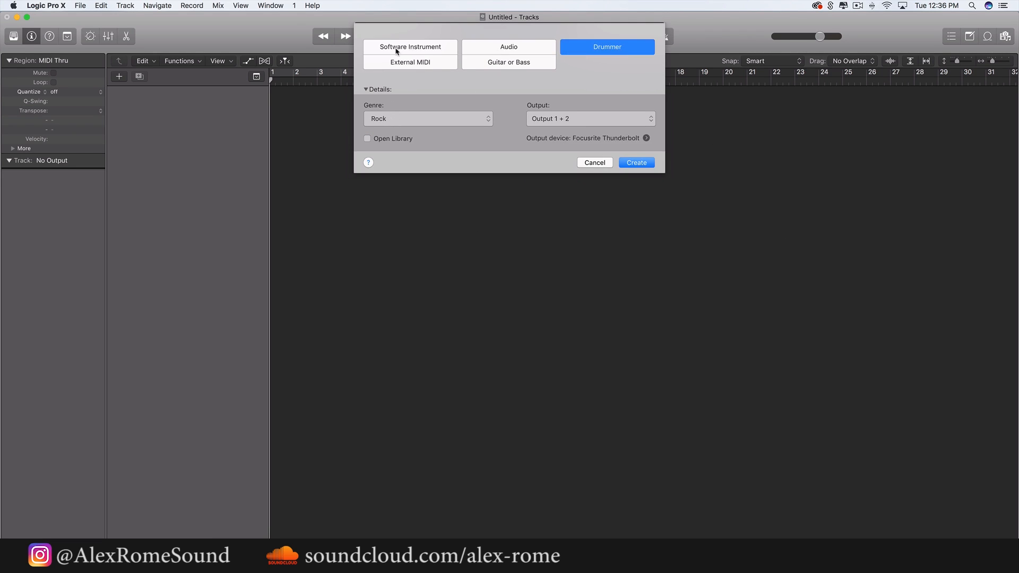
click(422, 63)
click(495, 63)
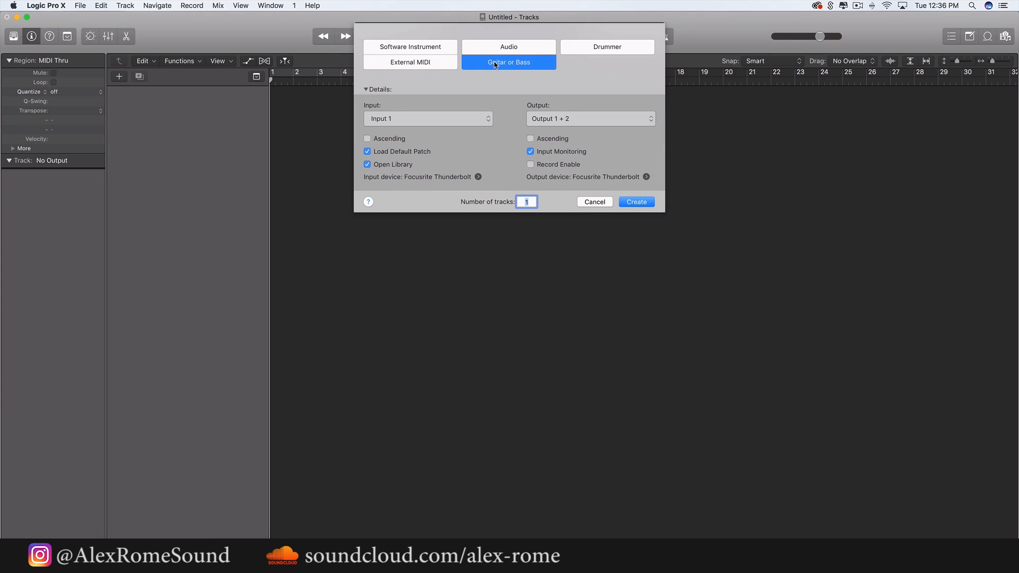
click(530, 47)
click(597, 47)
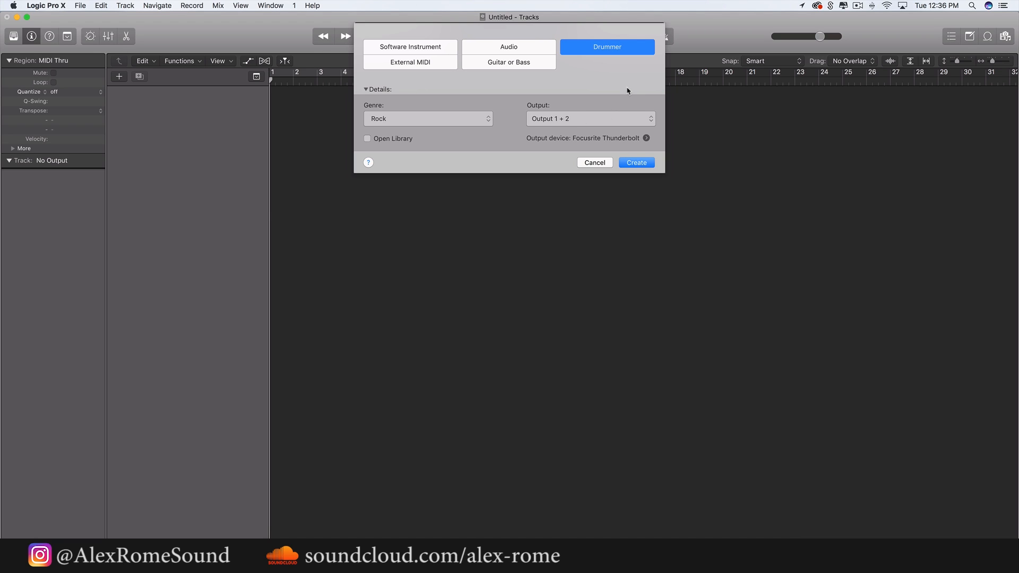
click(431, 46)
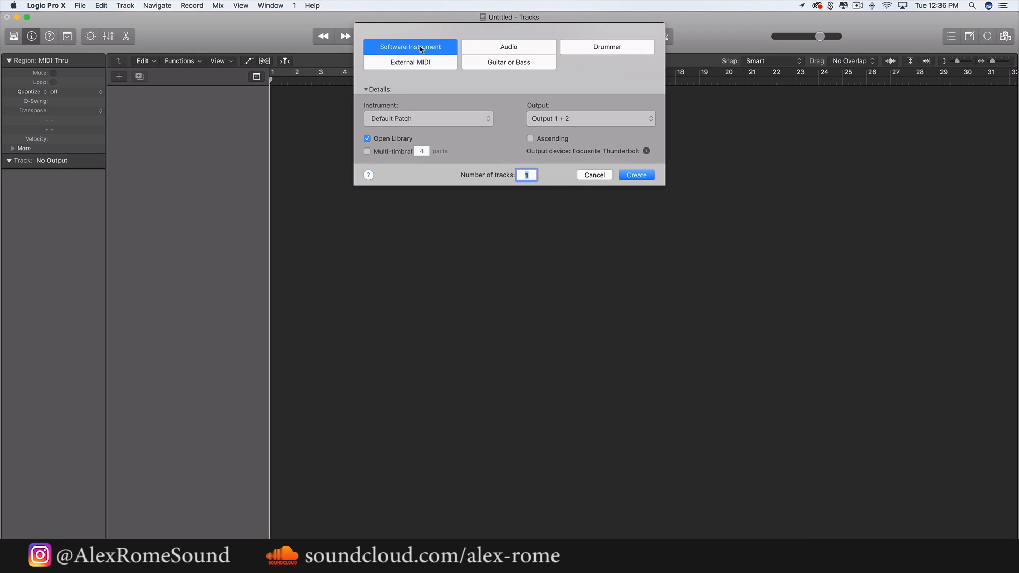
click(505, 49)
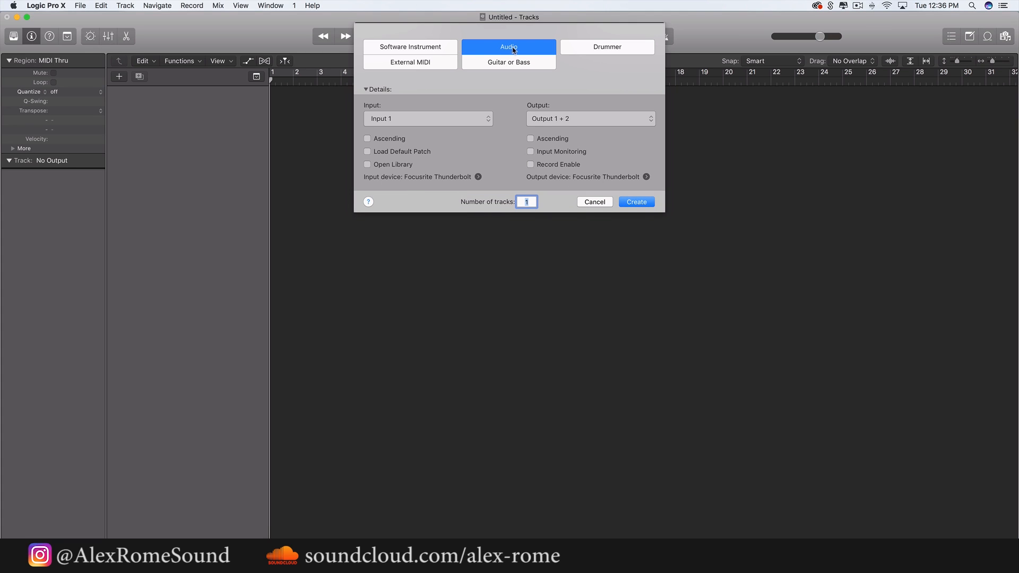
click(419, 45)
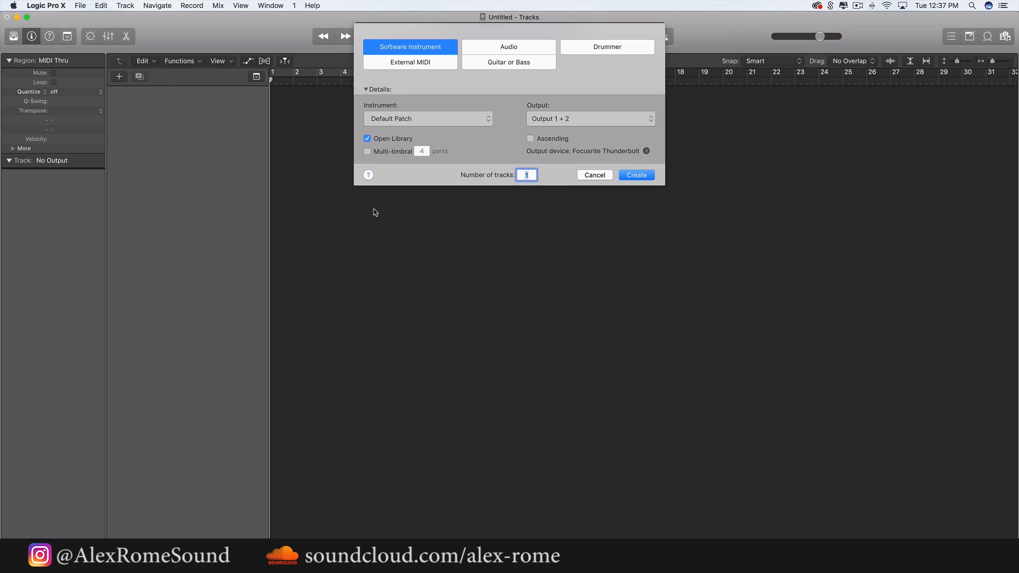
click(508, 49)
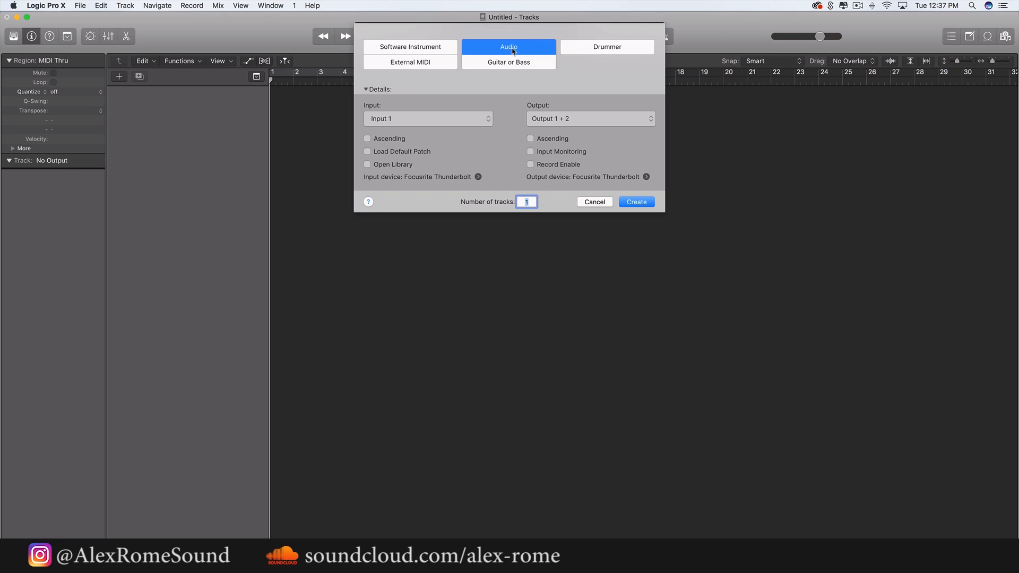
click(624, 51)
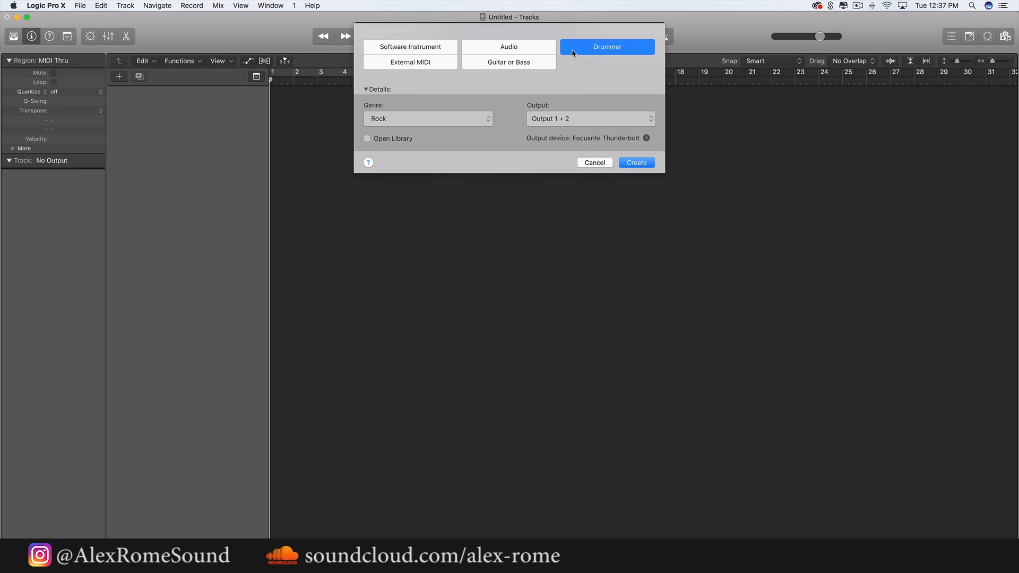
click(504, 66)
click(422, 64)
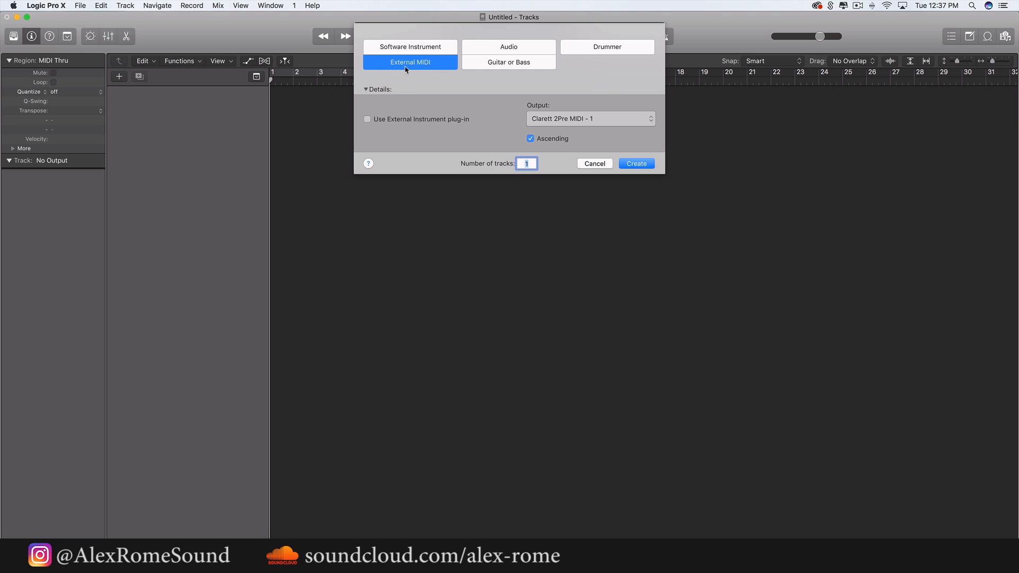
click(521, 66)
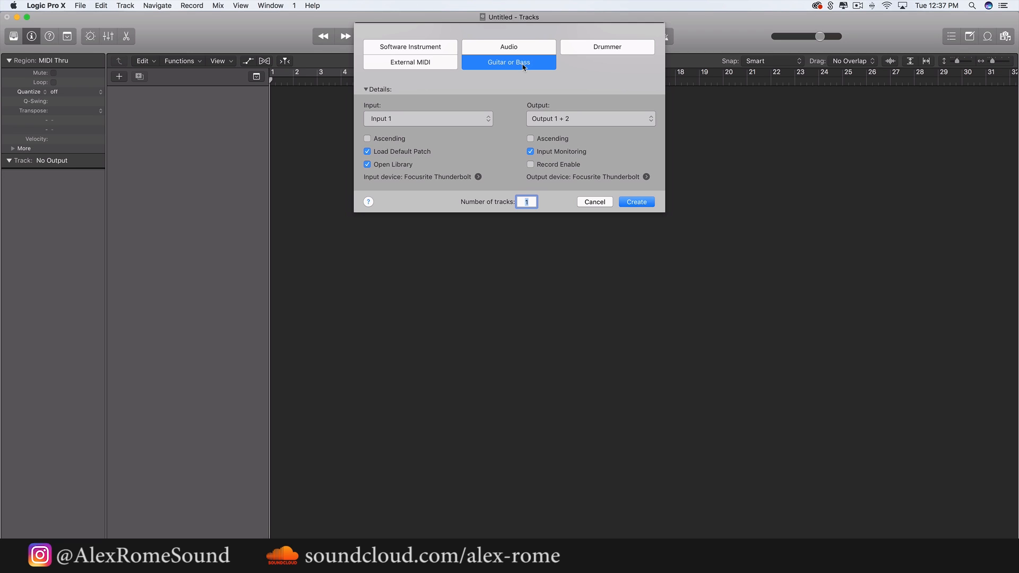
click(531, 46)
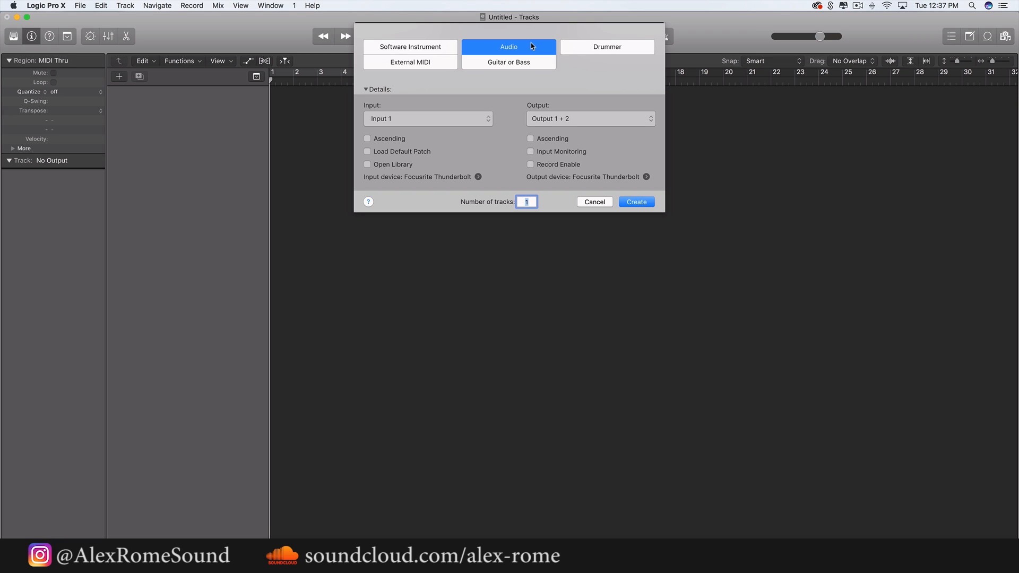
Compare the Software Instrument track options with the Audio track options
click(417, 47)
click(508, 48)
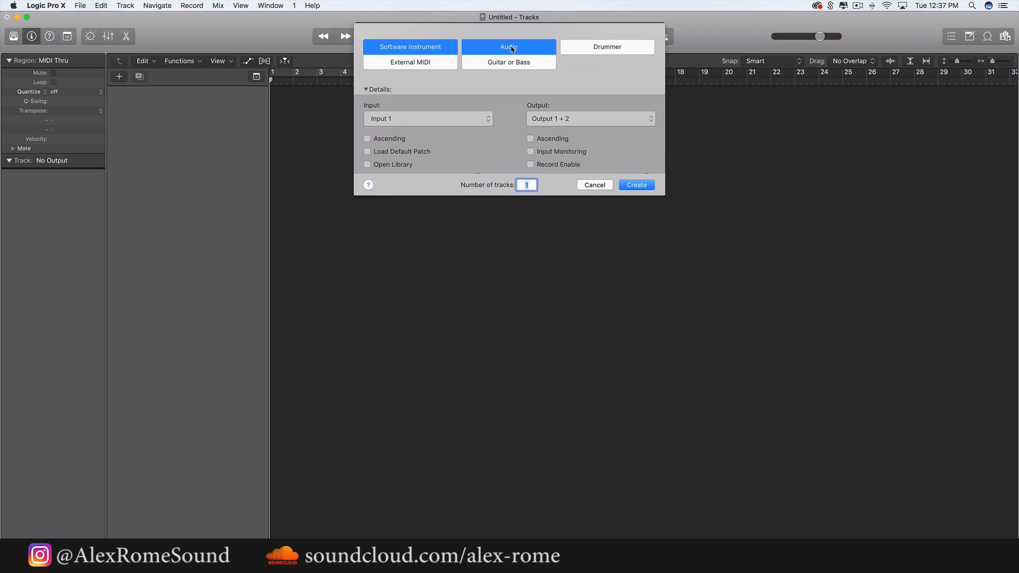
click(433, 48)
click(499, 47)
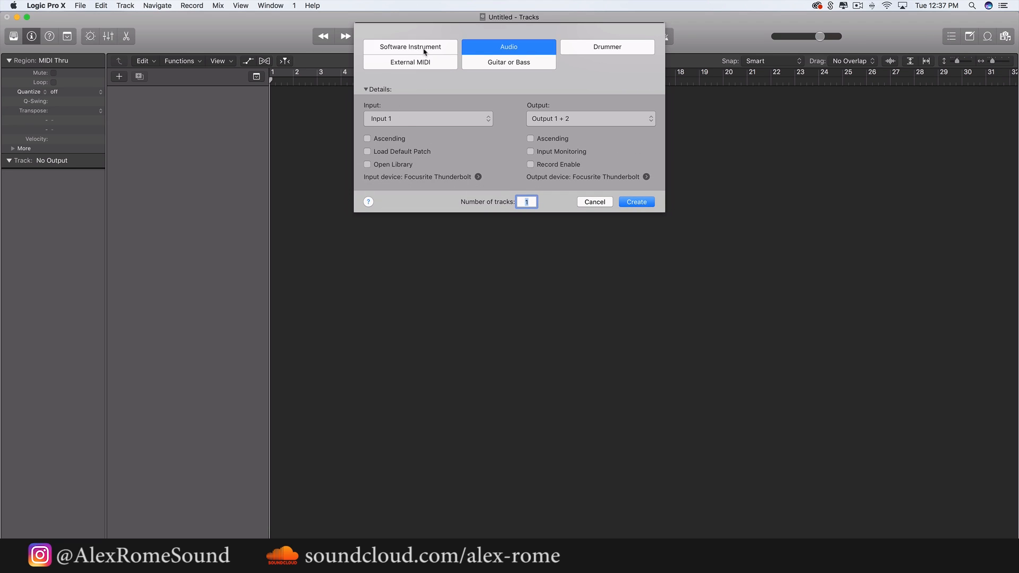
click(423, 48)
click(490, 48)
Create one software instrument track with the Default Patch, output 1 + 2 and the library open
click(404, 48)
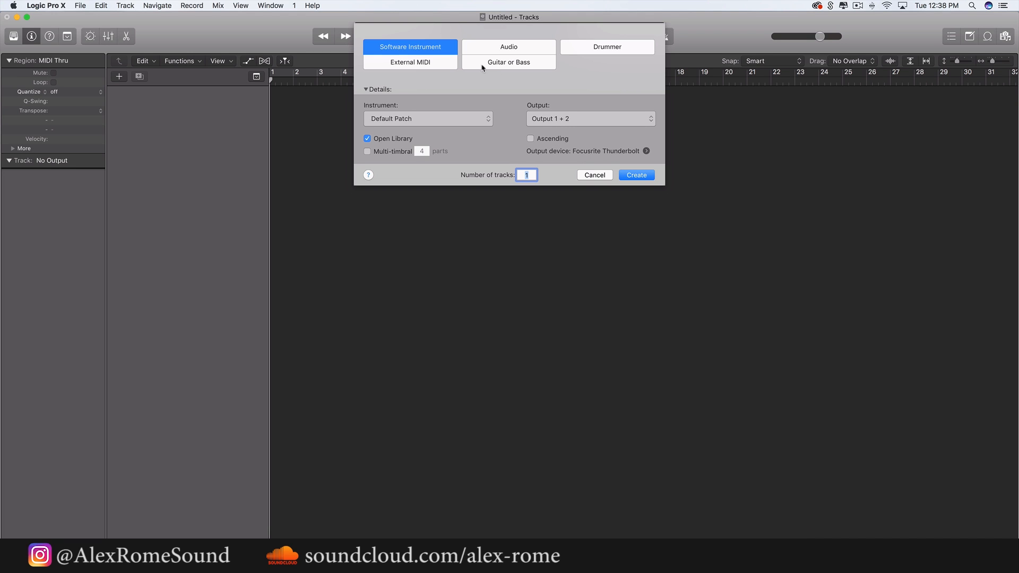
click(640, 176)
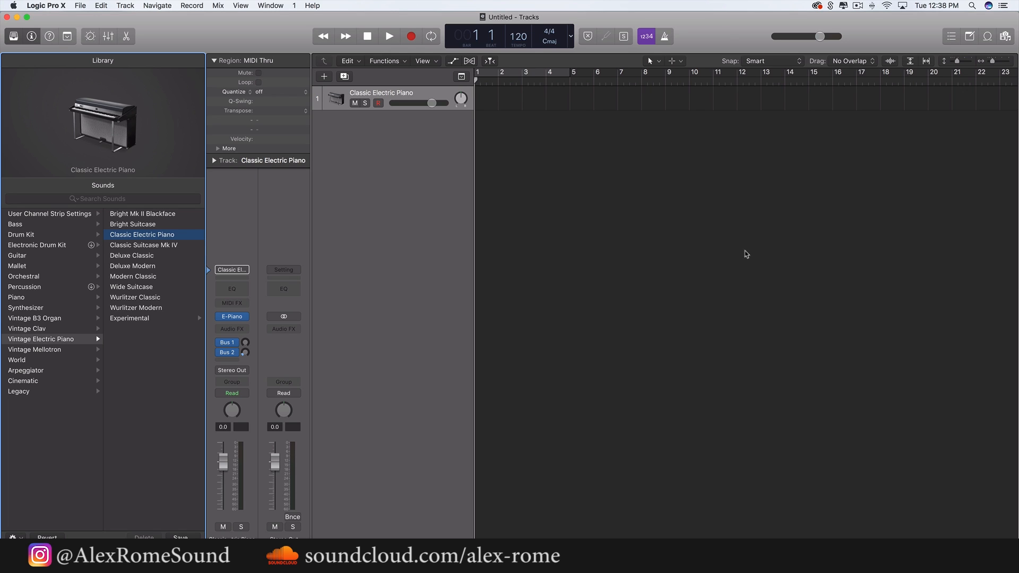
click(680, 239)
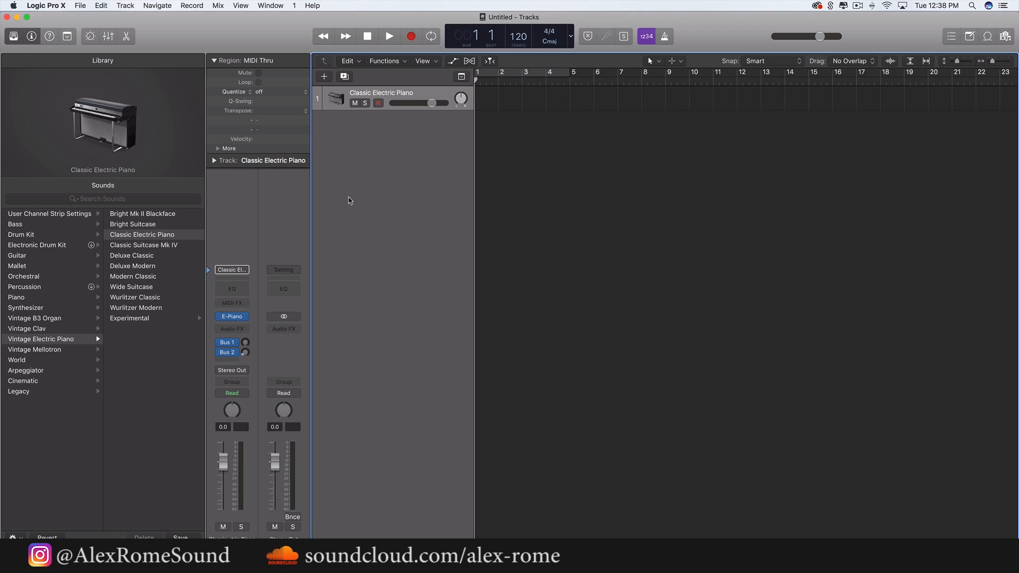
Review the Advanced Tools preferences, switching Show Advanced Tools off and back on with every additional option enabled
click(58, 9)
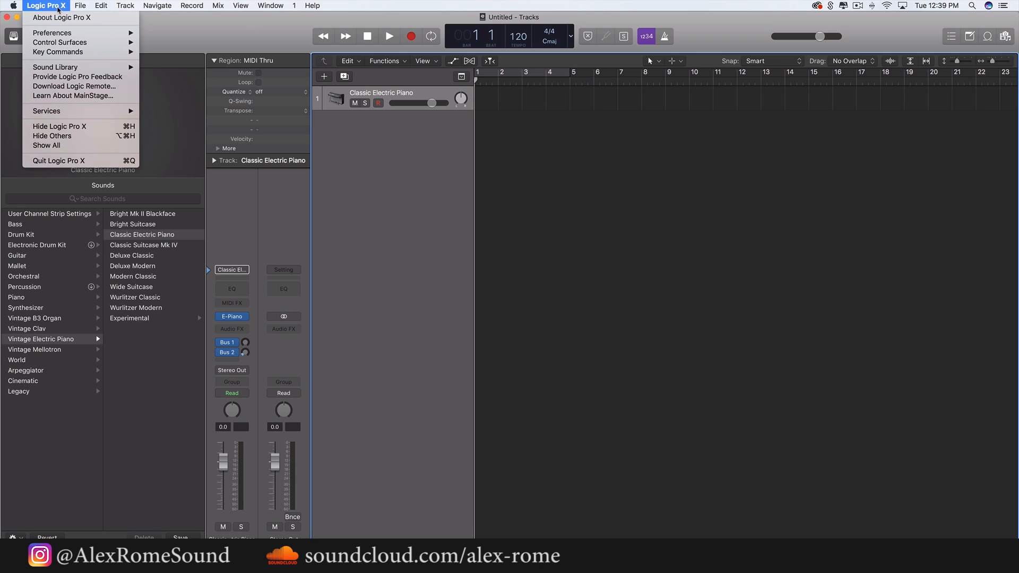
mouse_move(57, 35)
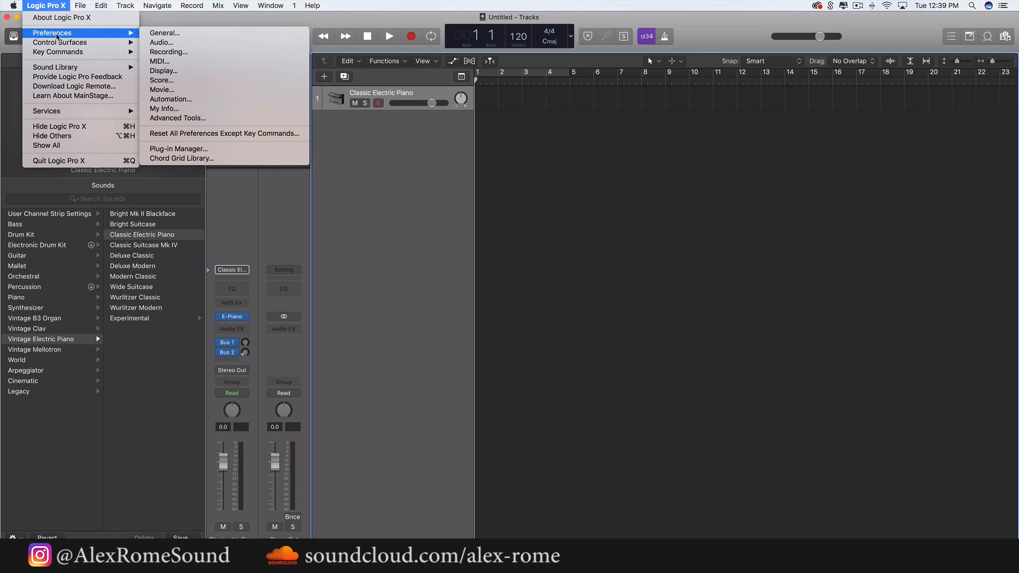
click(172, 119)
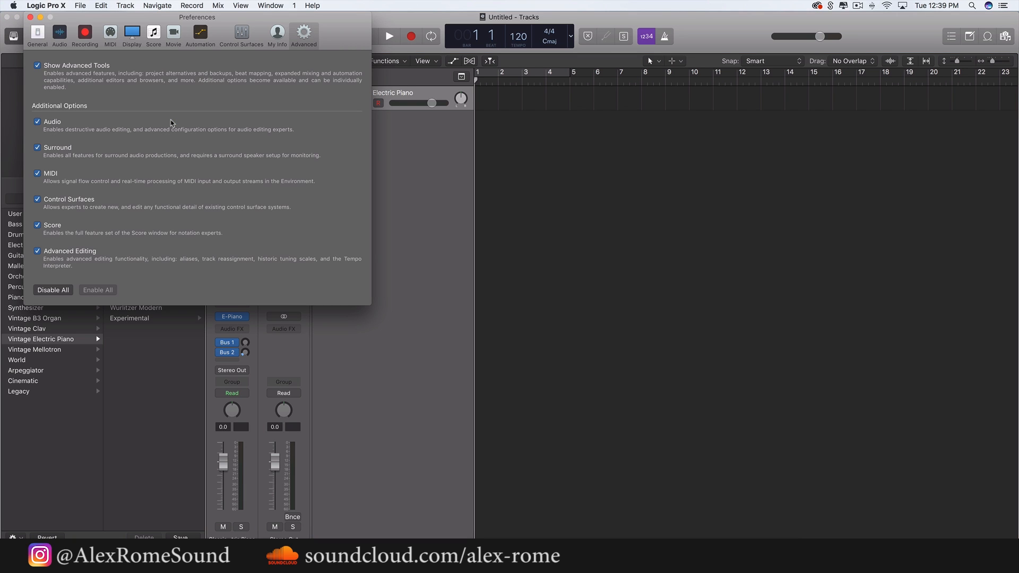
click(37, 66)
click(37, 65)
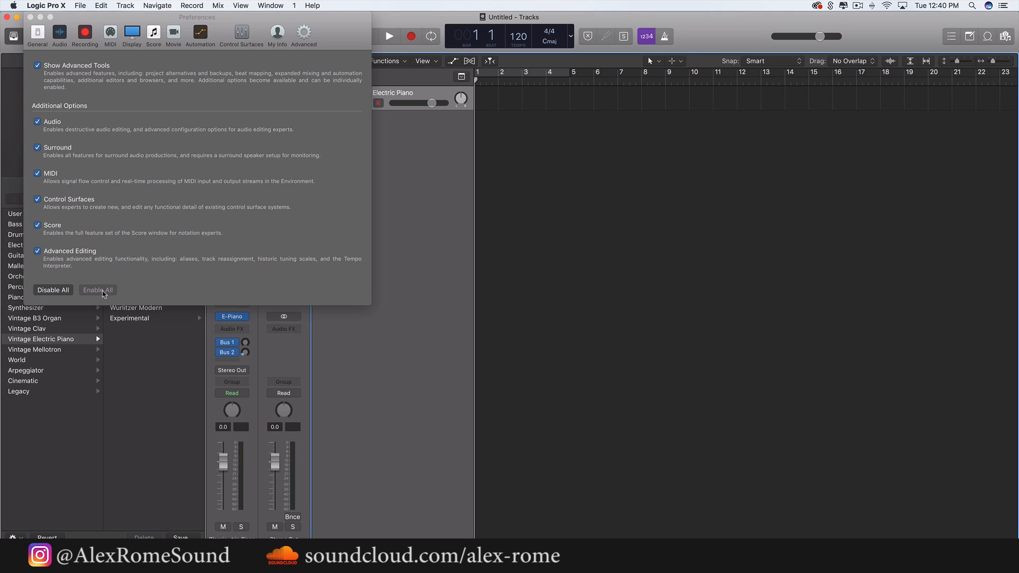
click(30, 17)
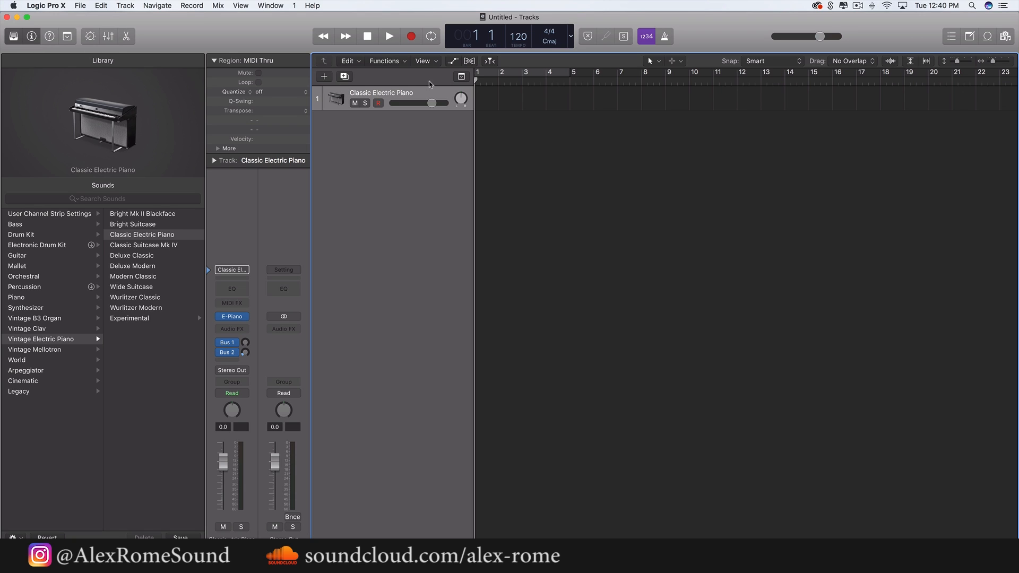
Collapse the region parameters in the inspector, turn on the metronome and play the project
click(214, 60)
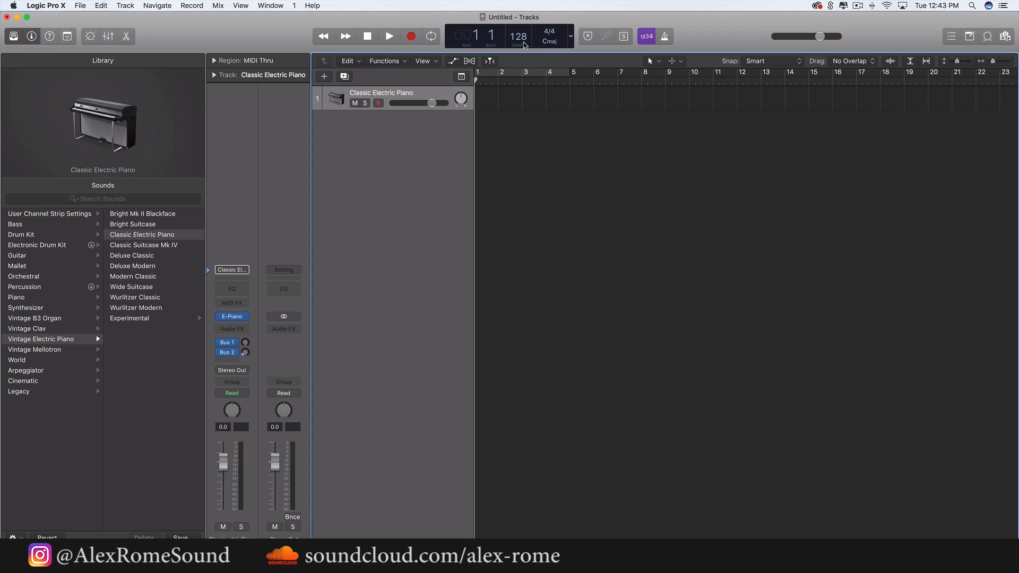
click(667, 38)
key(space)
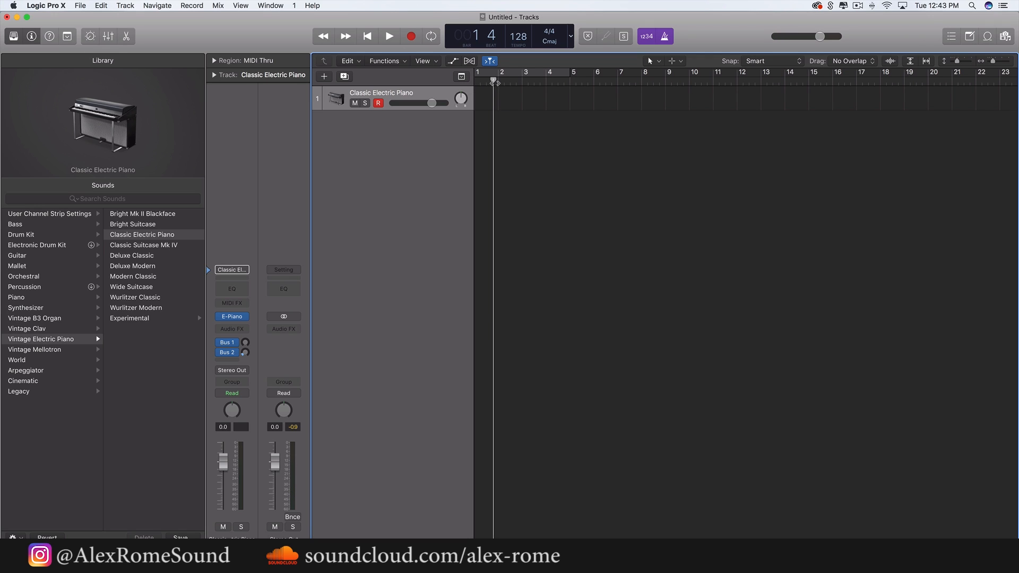
Return the playhead to the start of the project and turn on cycle mode over bars 1 to 4
key(Return)
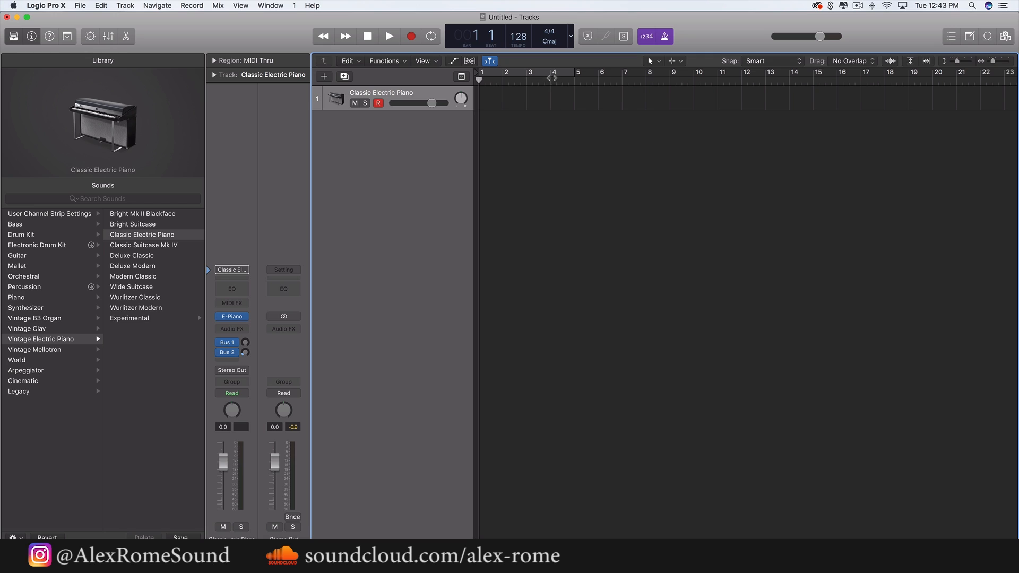
click(552, 78)
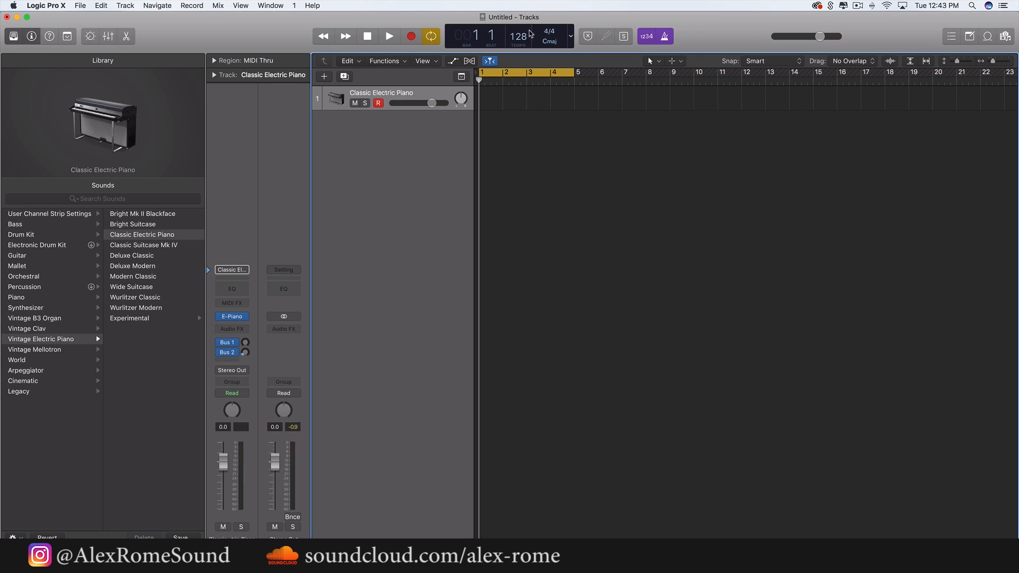
Try the Beats & Project (Large) display in the control bar and switch back to Beats & Project
click(570, 37)
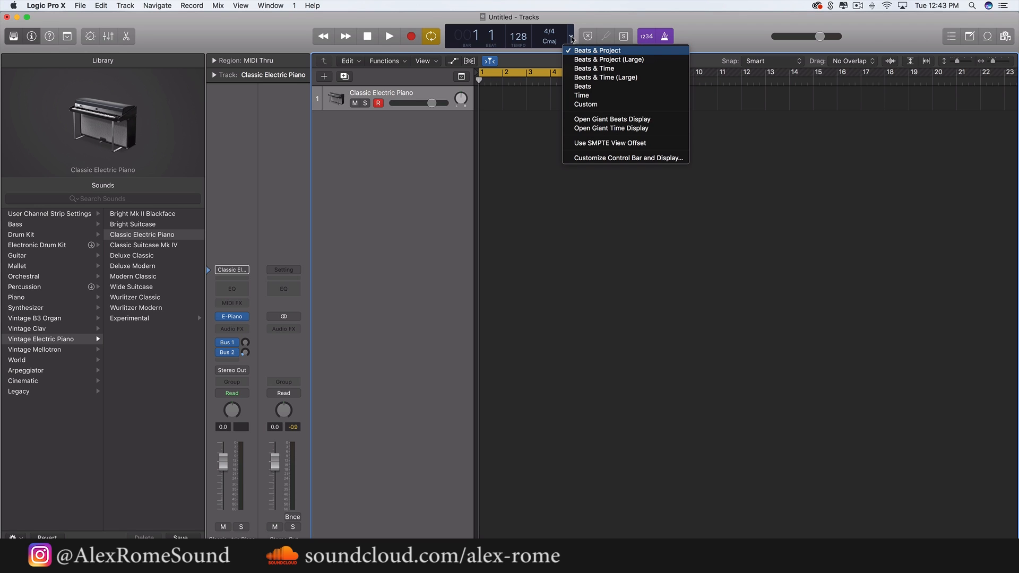
click(583, 59)
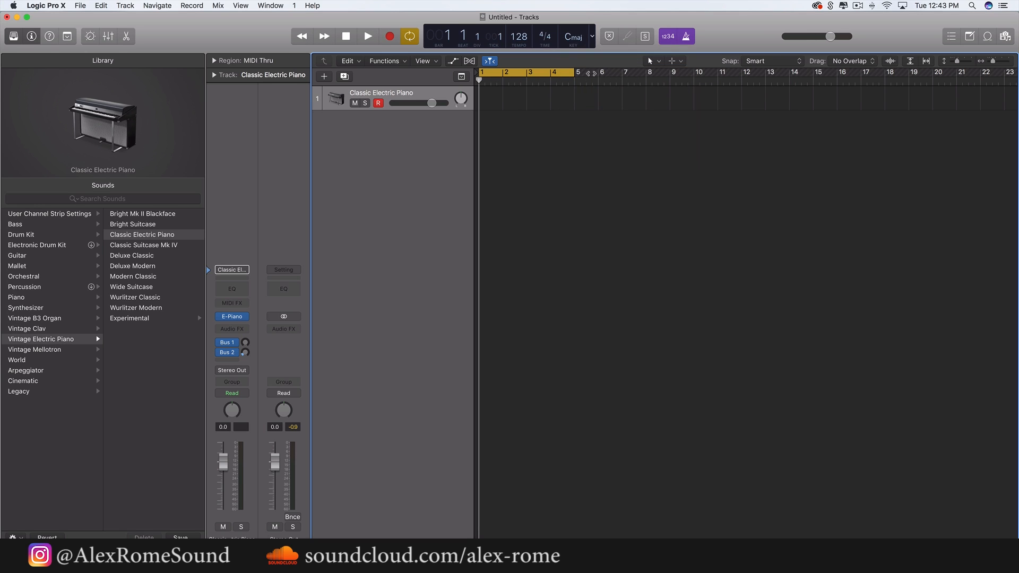
click(592, 37)
click(592, 42)
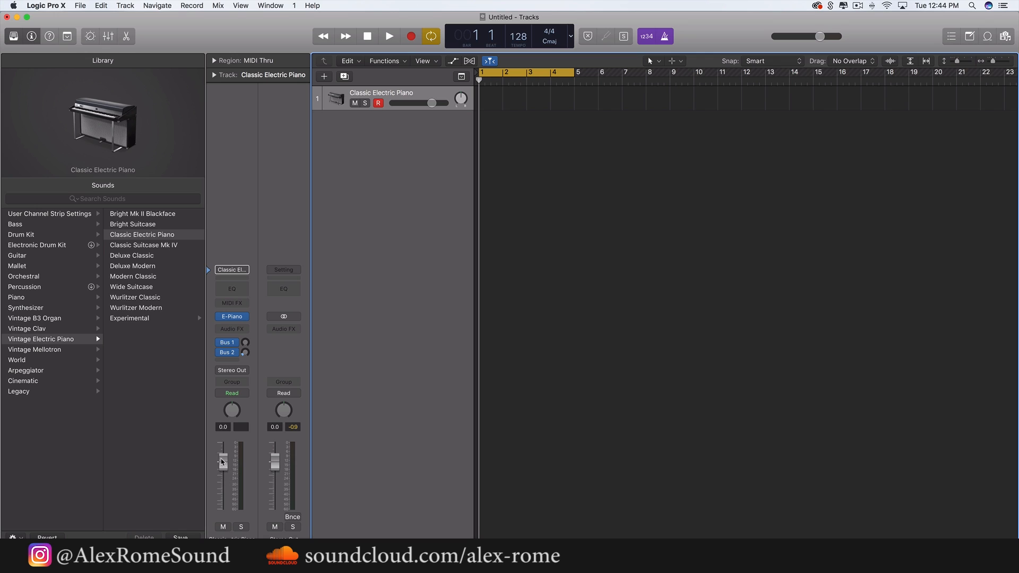
Lower the Classic Electric Piano track's volume to -1.0 and look through the available instrument plug-ins without replacing E-Piano
mouse_move(223, 461)
mouse_down()
mouse_move(223, 492)
mouse_move(222, 465)
mouse_up()
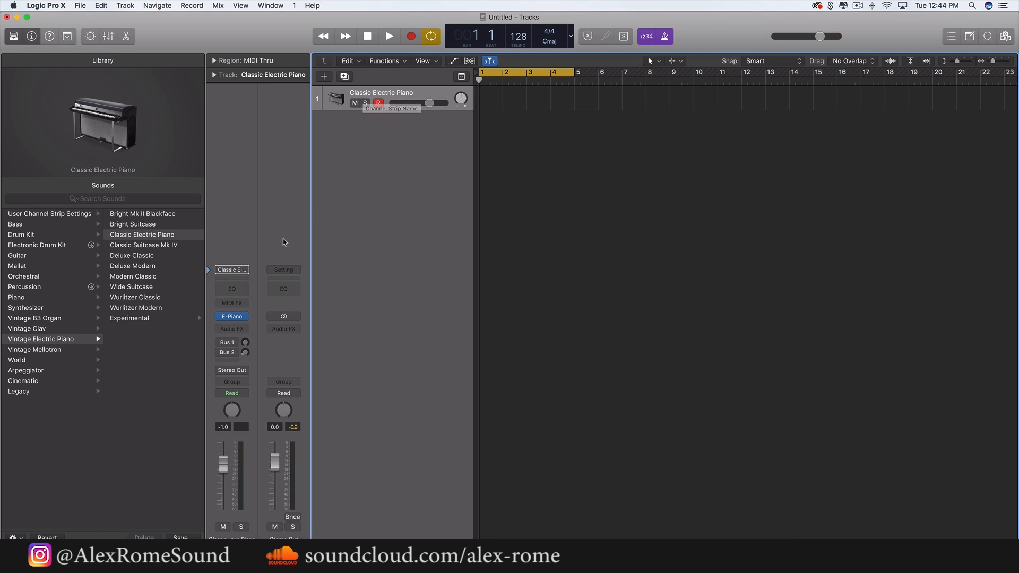
click(246, 317)
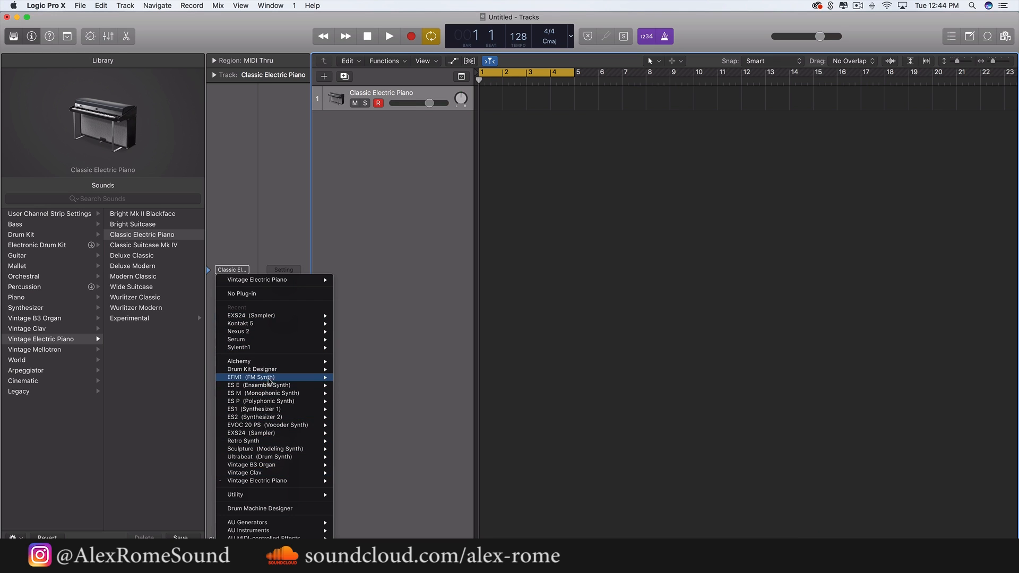
click(401, 375)
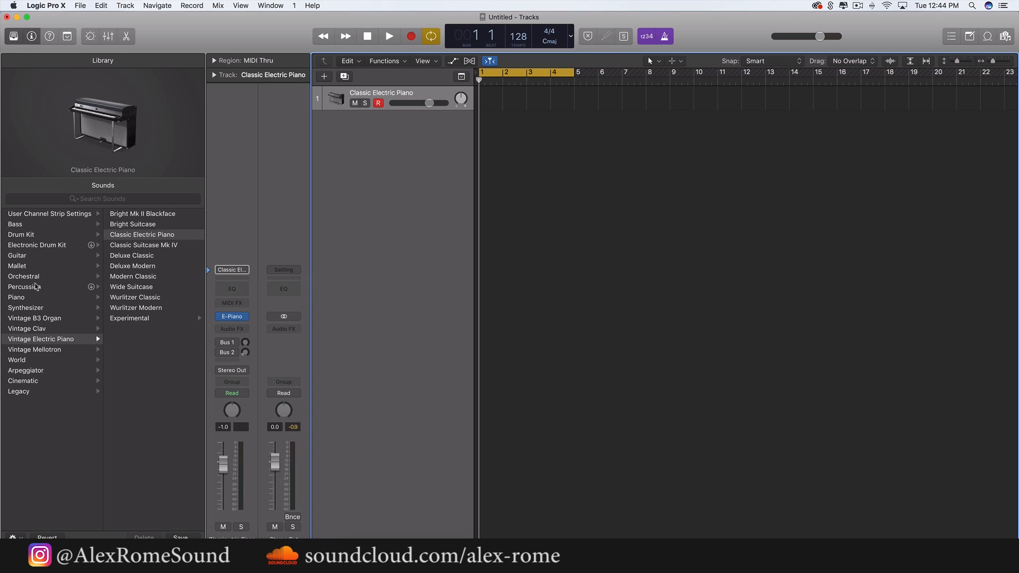
Load the Yamaha Grand Piano patch from the Piano sounds and bypass its Channel EQ, Compressor, Tape Delay and both bus sends
click(14, 38)
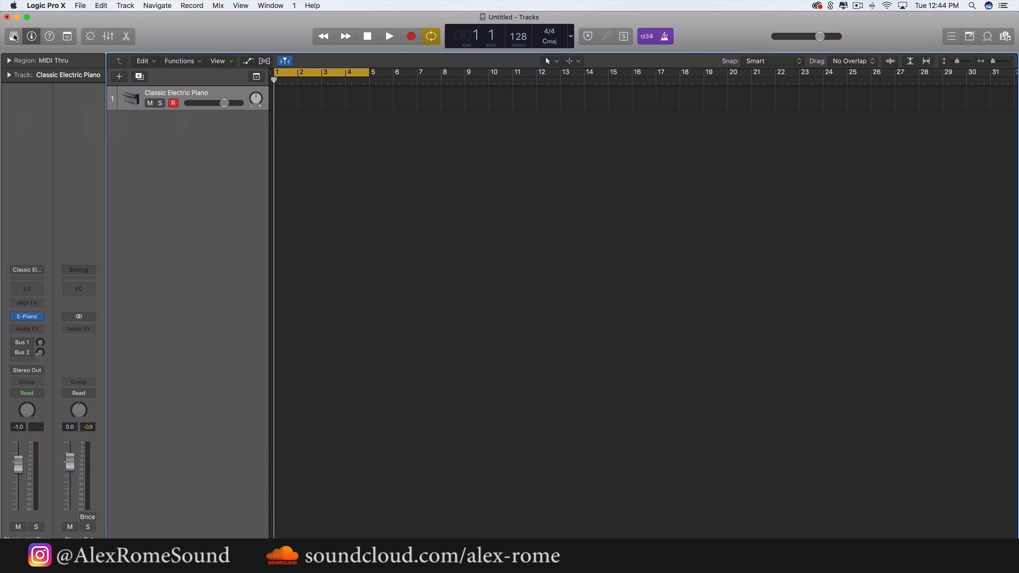
click(14, 37)
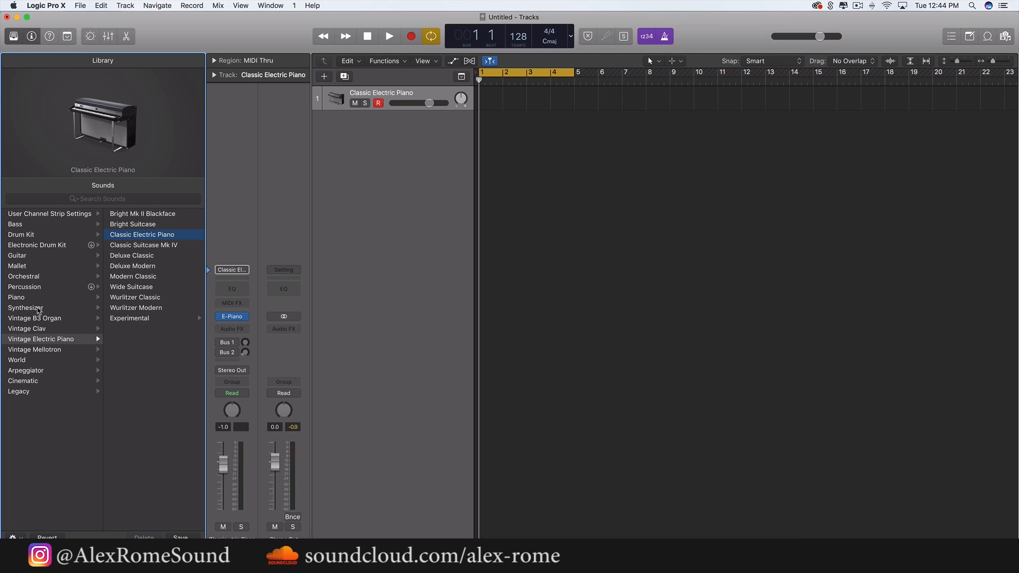
click(16, 297)
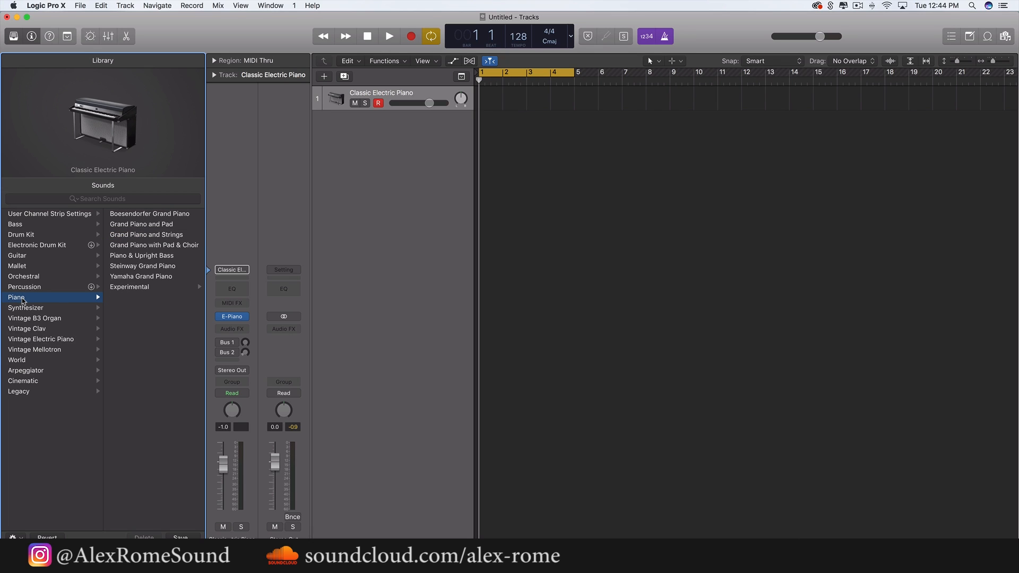
click(142, 276)
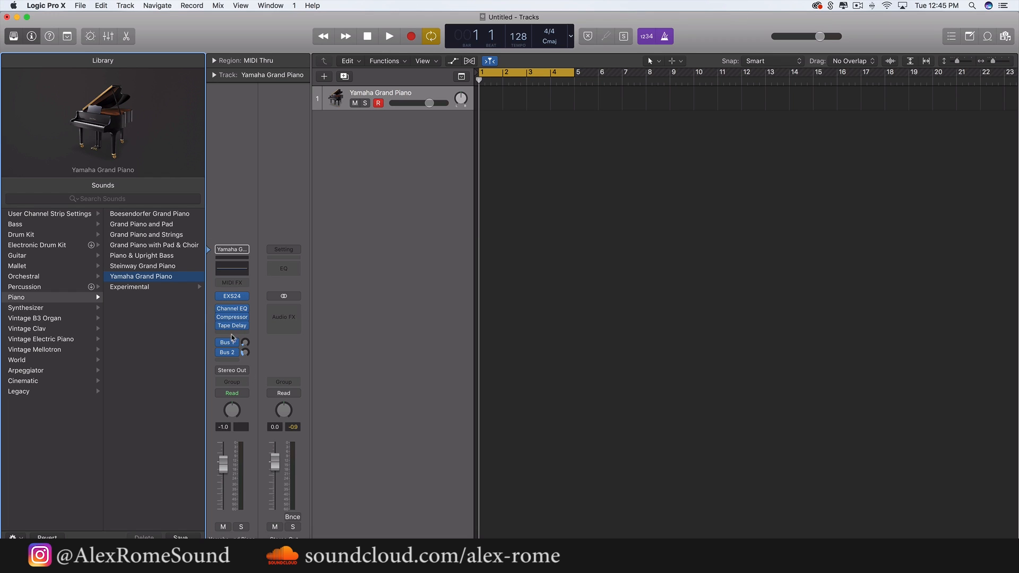
mouse_move(221, 346)
drag(220, 353, 221, 308)
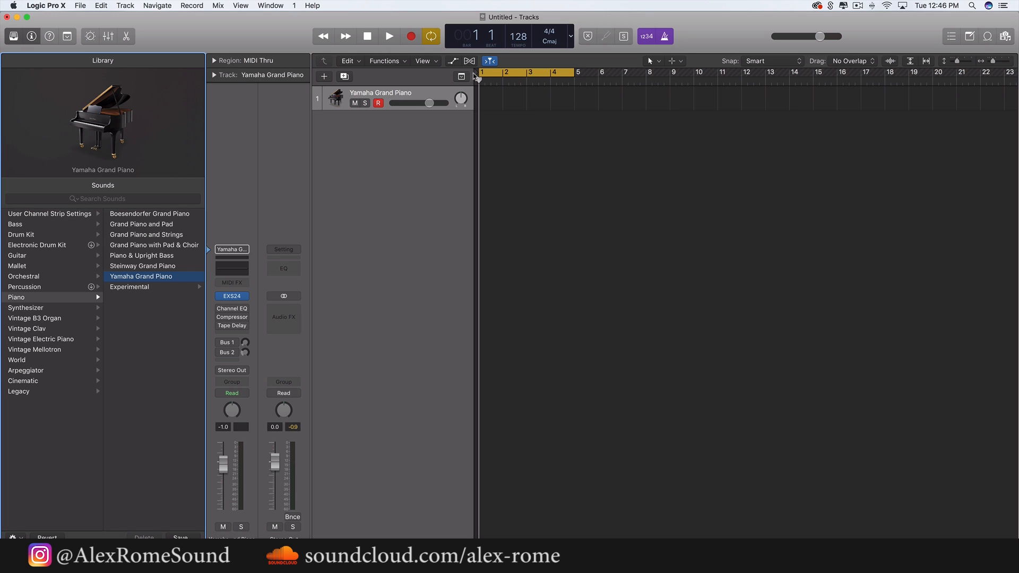
Set the control bar display to show Time only
mouse_move(478, 80)
mouse_down()
mouse_move(850, 81)
mouse_move(471, 81)
mouse_up()
key(super+Left)
key(super+Left)
key(super+Left)
key(super+Left)
key(super+Left)
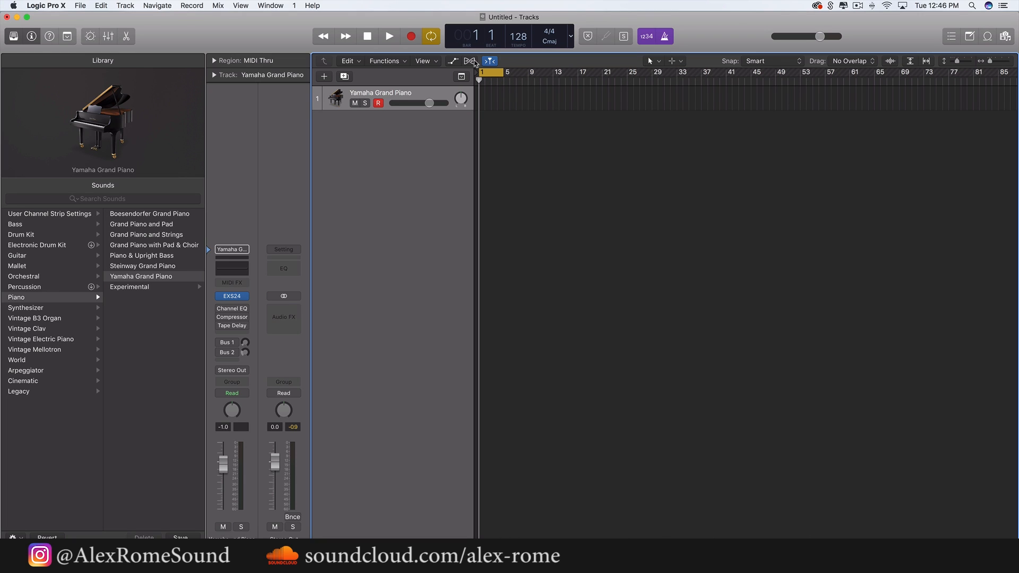
click(570, 38)
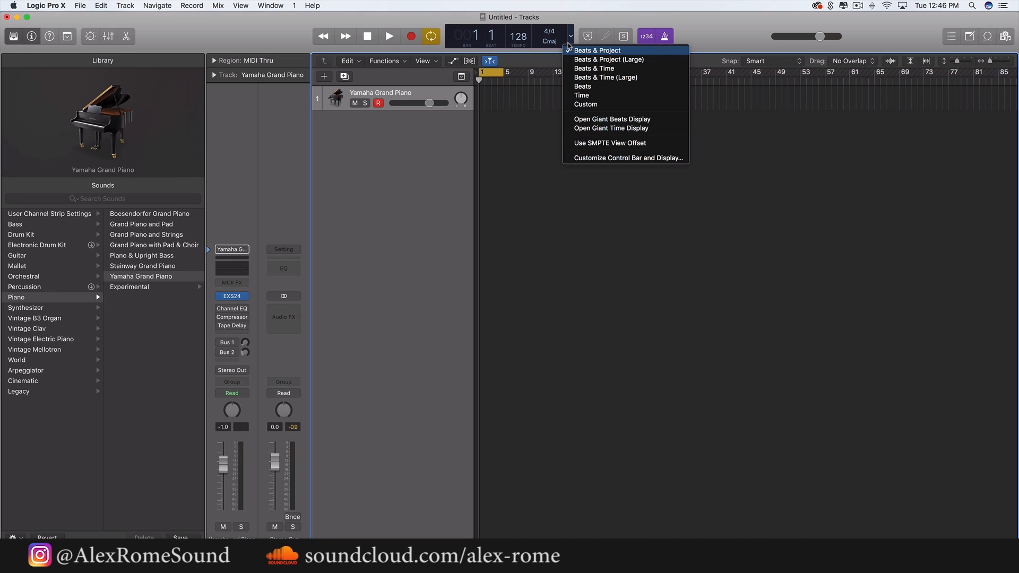
click(573, 95)
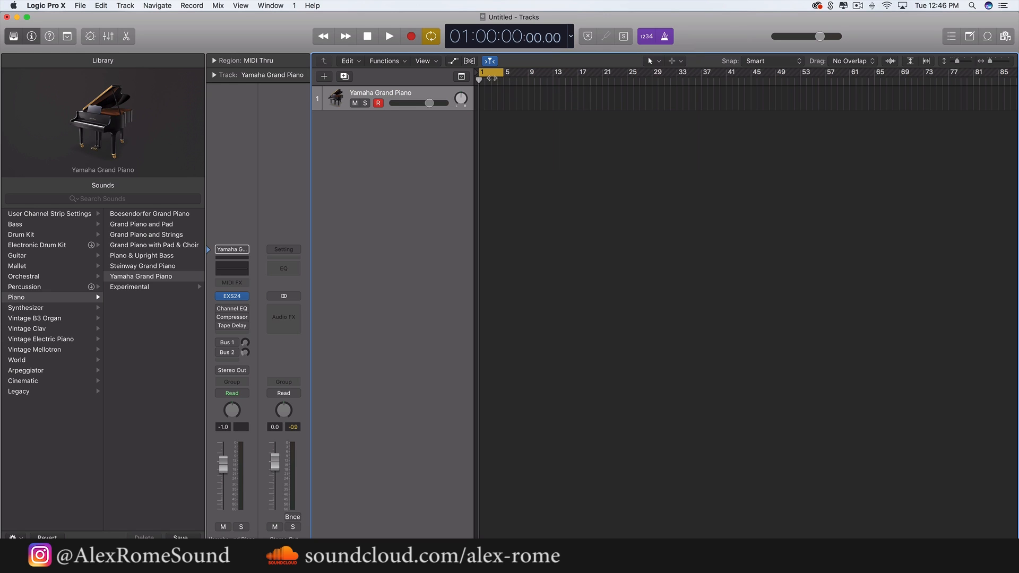
Scrub the playhead to about 30 seconds, 1:15 and 3:11 in the time display, and return it to the project start
drag(497, 80, 575, 81)
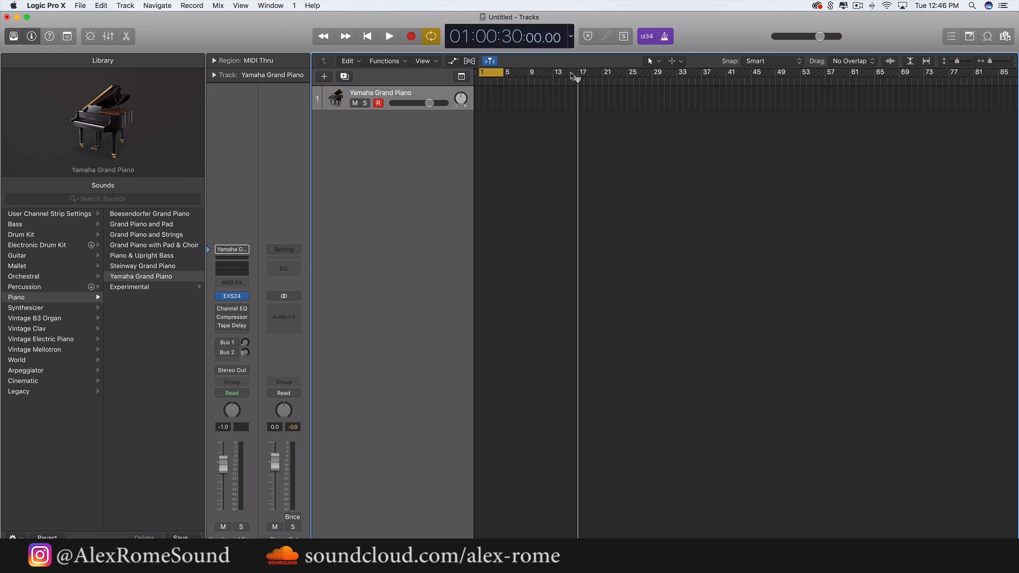
drag(577, 79, 724, 71)
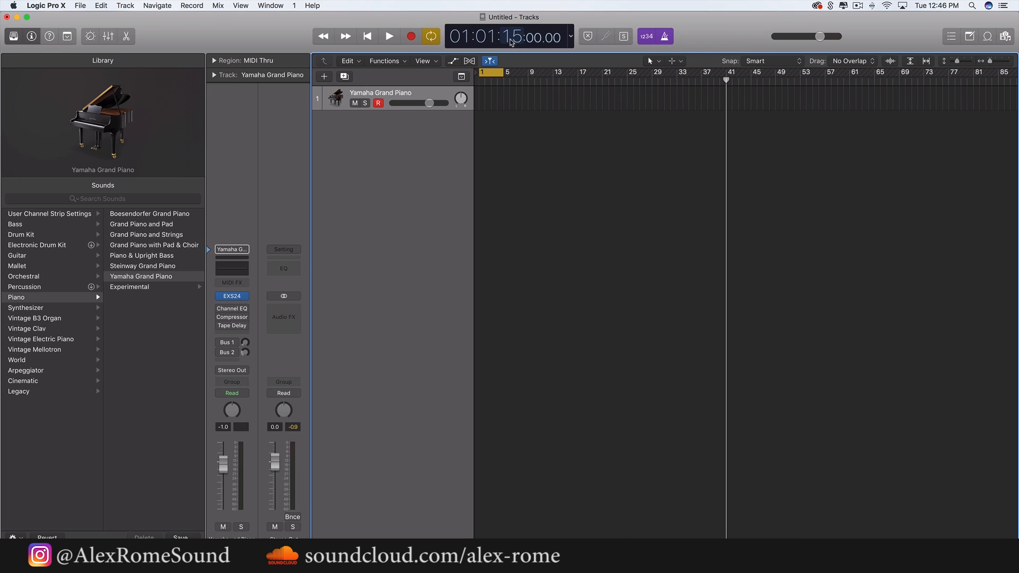
key(super+Left)
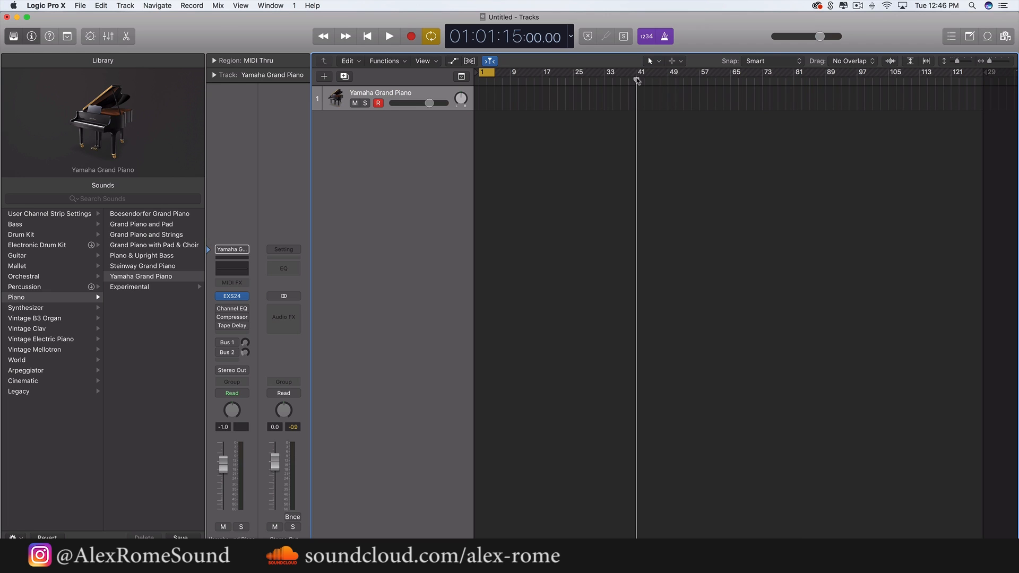
drag(637, 89, 881, 91)
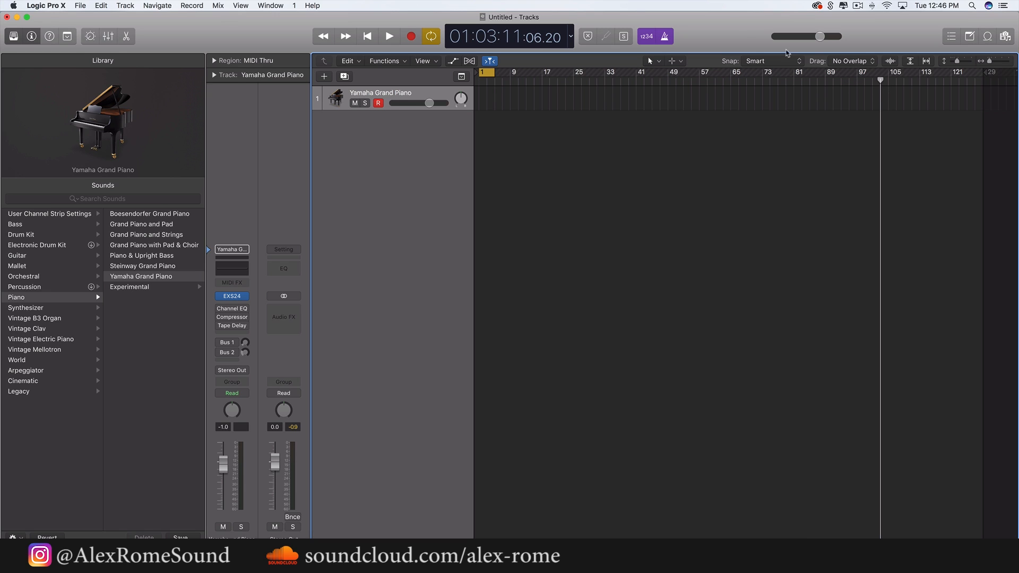
drag(880, 79, 478, 80)
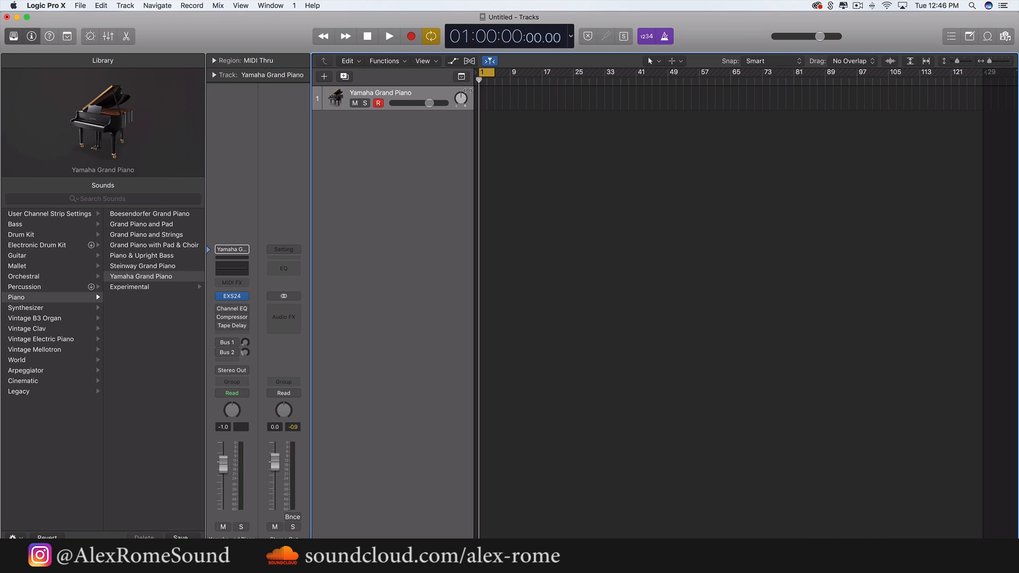
Practise zooming the timeline in and out horizontally, and reduce the track height with the vertical zoom
key(super+Right)
key(super+Right)
key(super+Right)
key(super+Right)
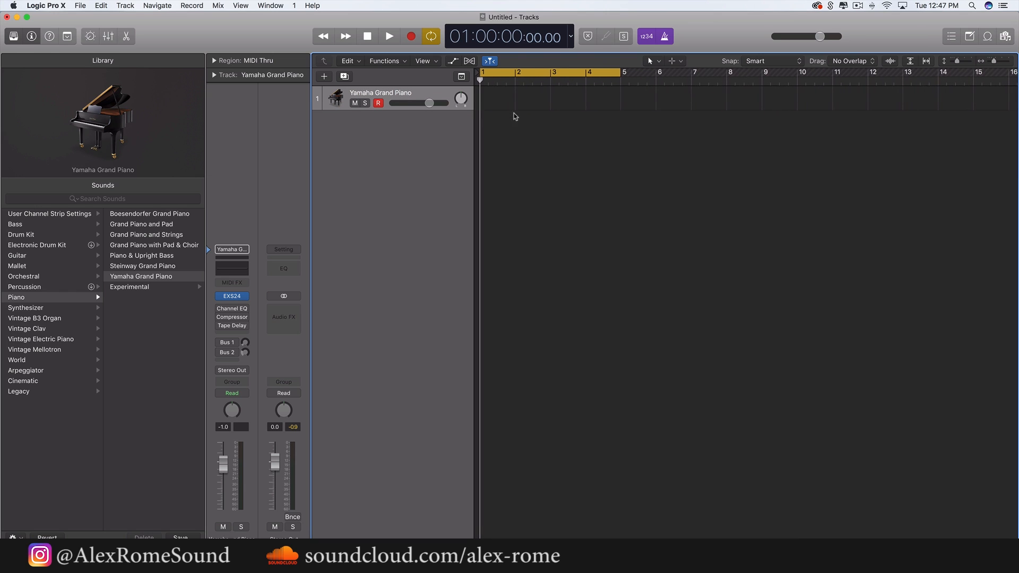
key(super+Left)
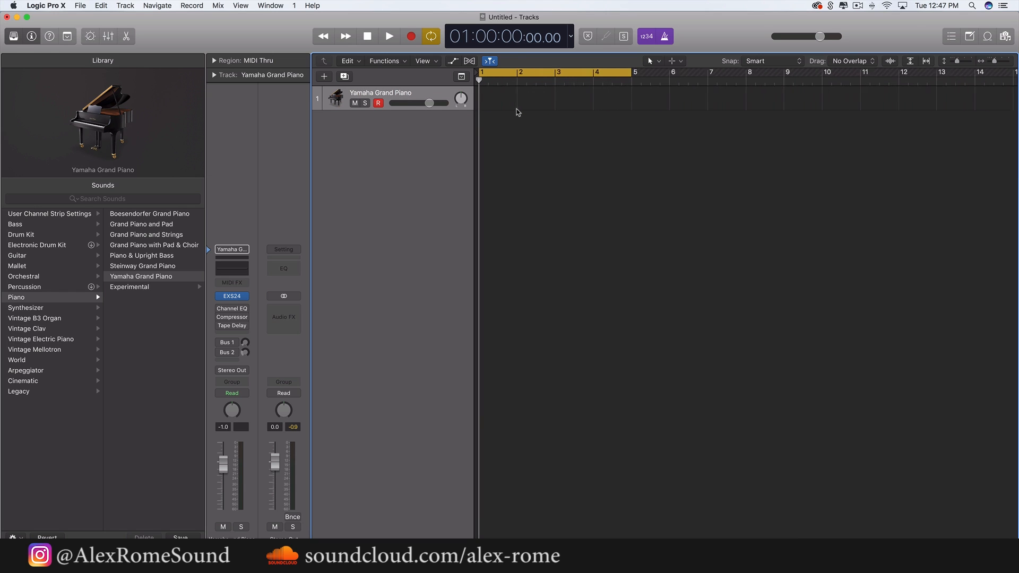
key(super+Left)
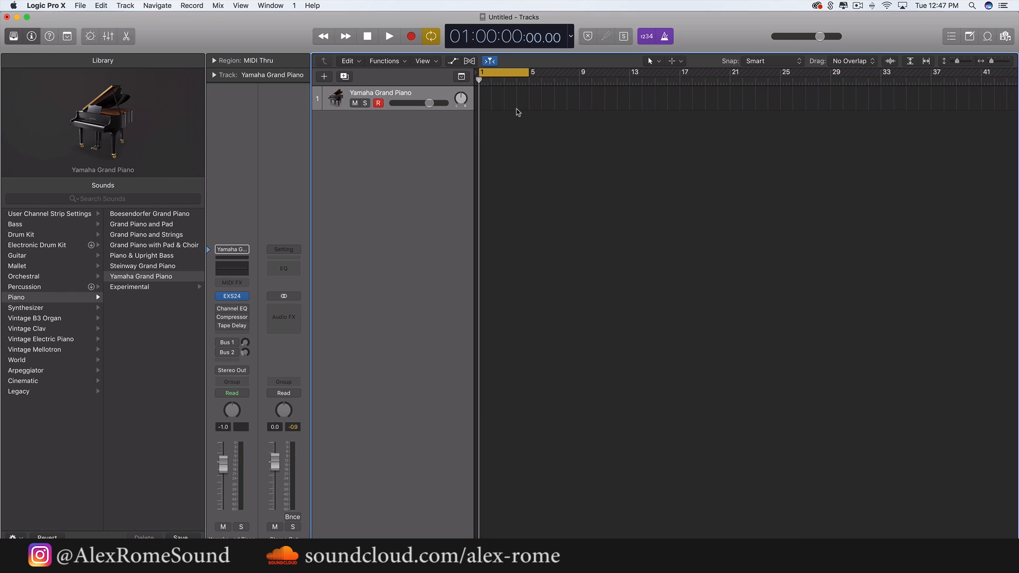
key(super+Right)
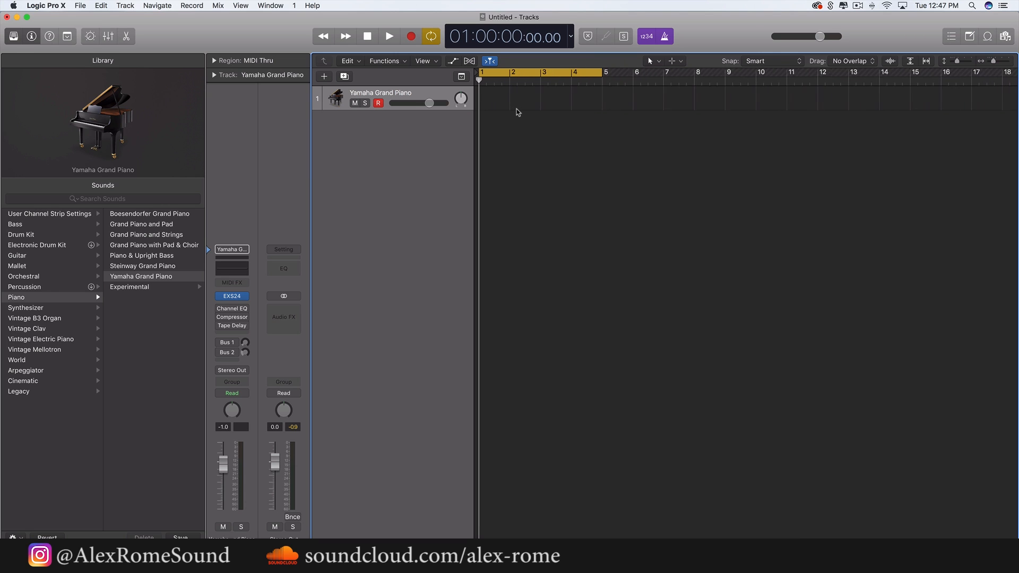
key(super+Left)
key(super+Left)
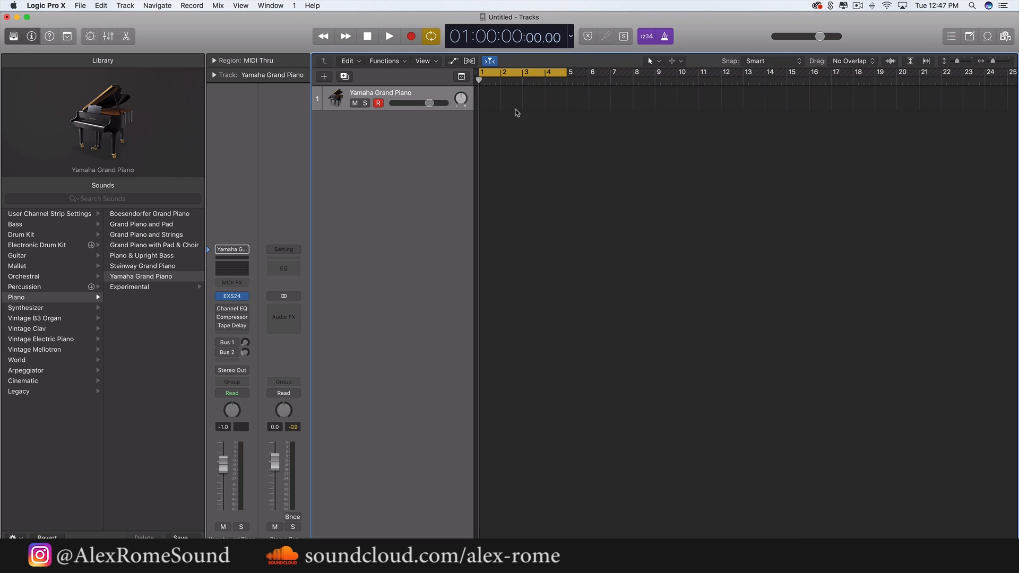
key(super+Right)
key(super+Right)
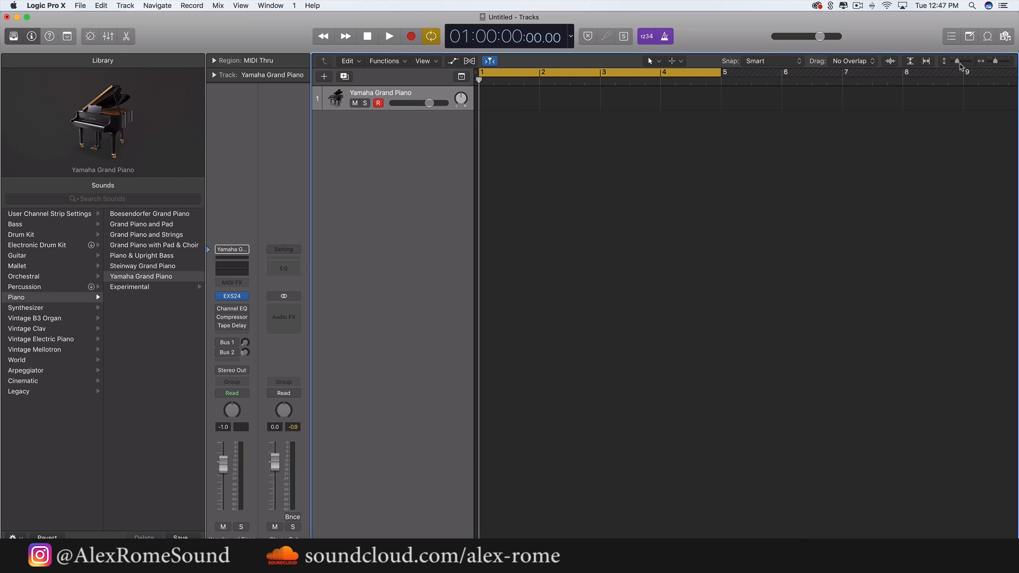
drag(958, 62, 991, 62)
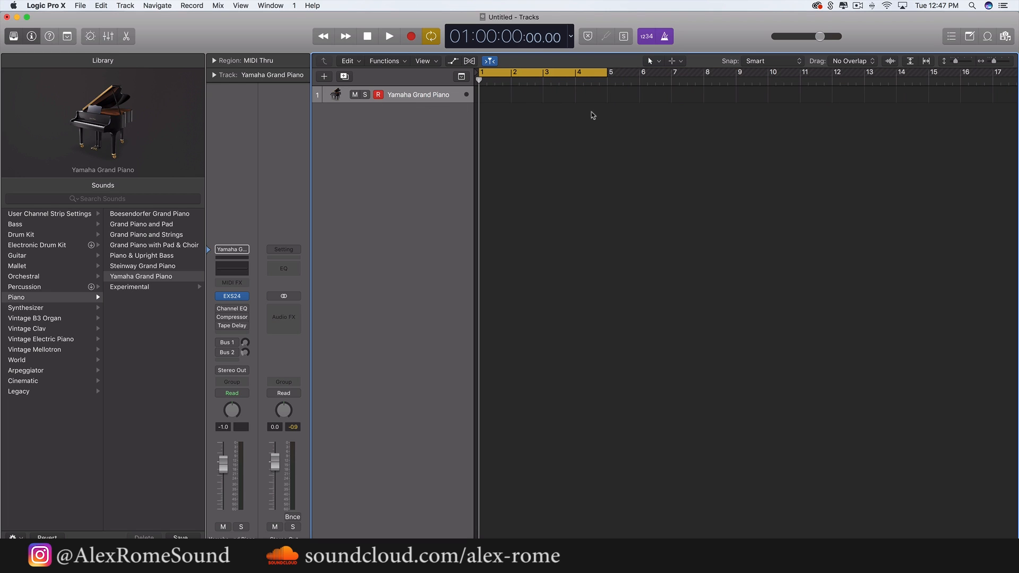
Keep the Pointer Tool as the primary tool and set the secondary tool to the Pencil Tool
click(656, 61)
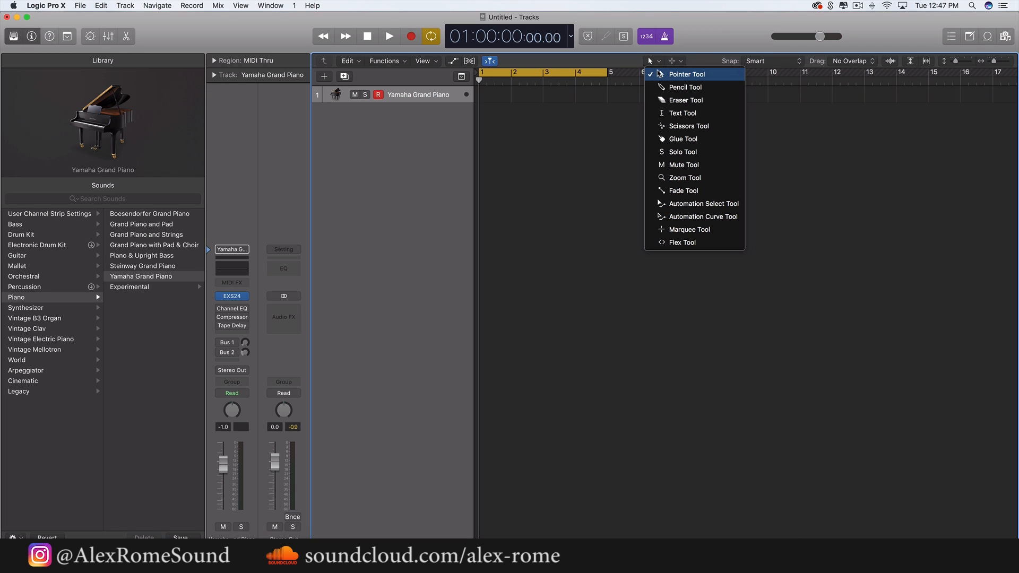
click(659, 74)
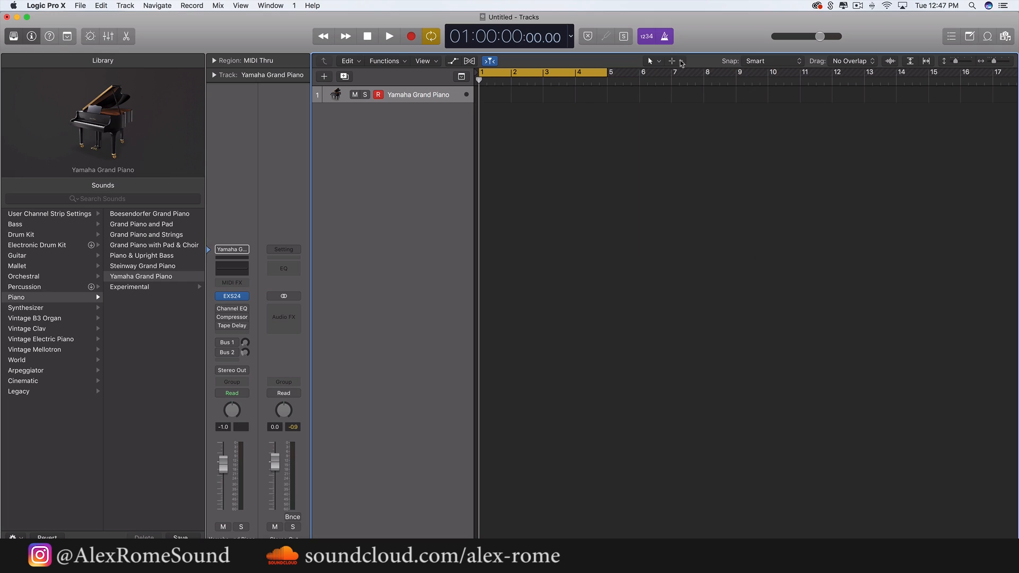
click(682, 62)
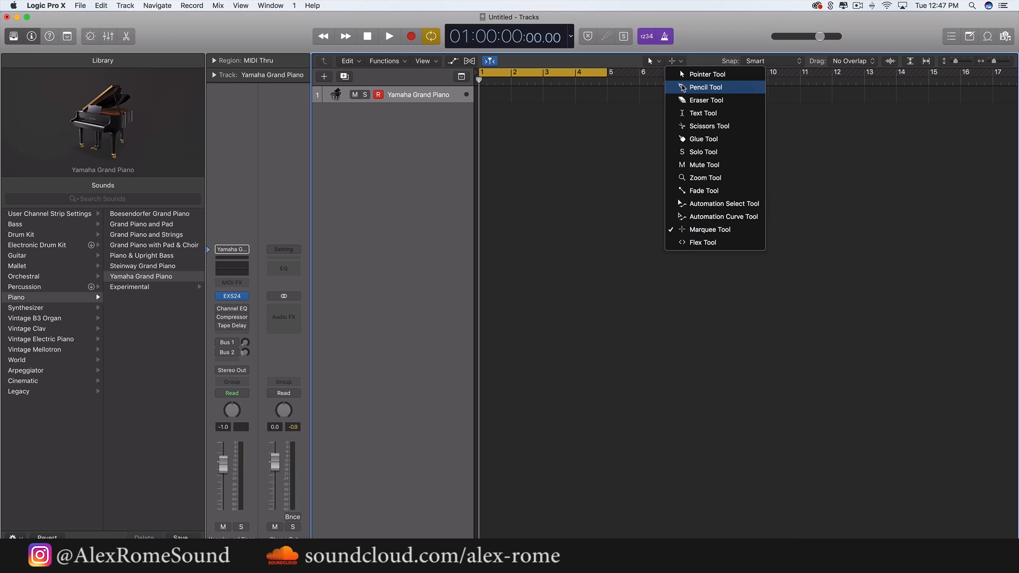
click(682, 86)
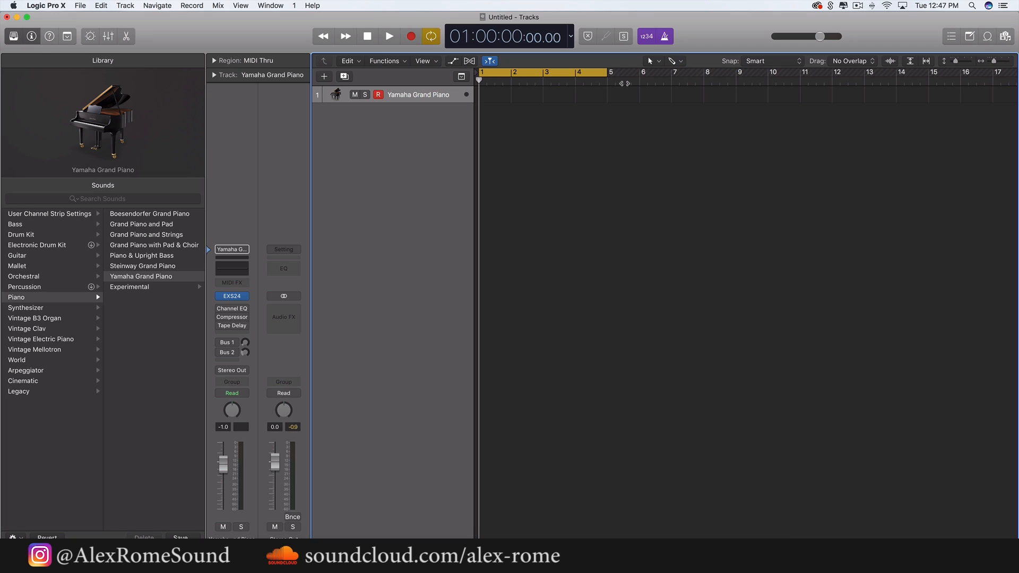
Create an empty one-bar region at bar 1 on the Yamaha Grand Piano track, and play and stop the project
super+click(499, 101)
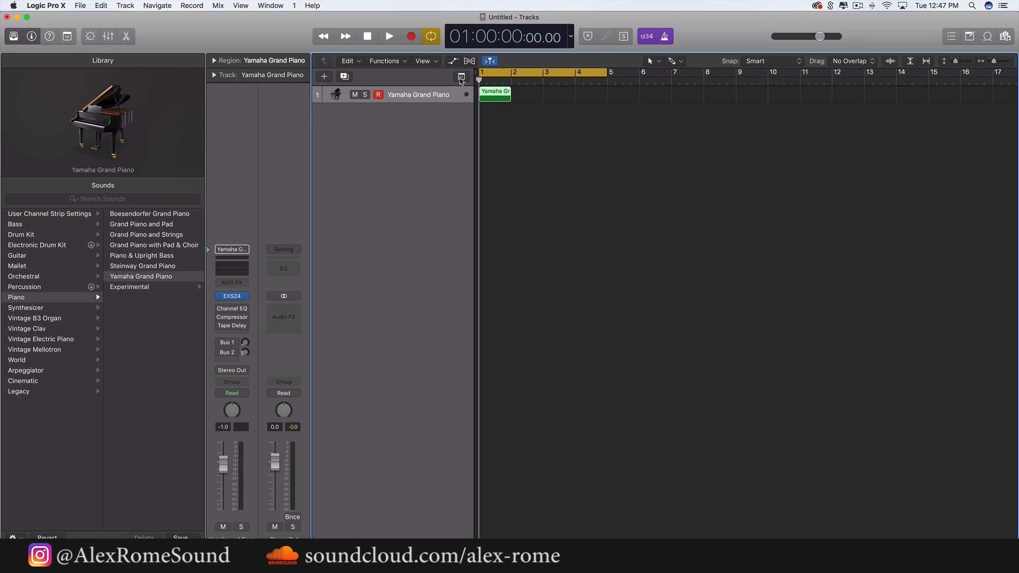
mouse_move(504, 97)
mouse_down()
mouse_move(527, 97)
mouse_move(499, 97)
mouse_up()
key(space)
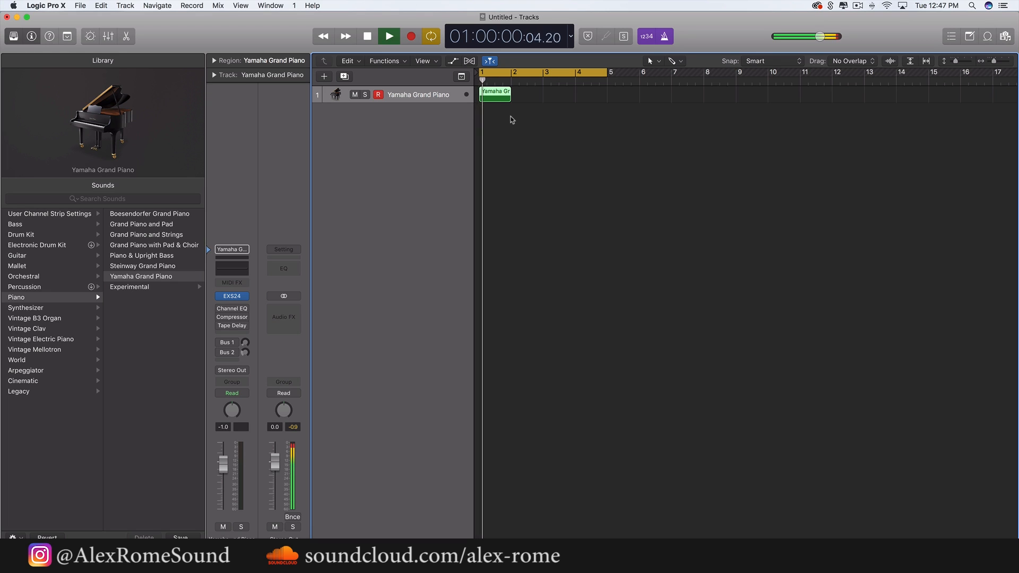
key(space)
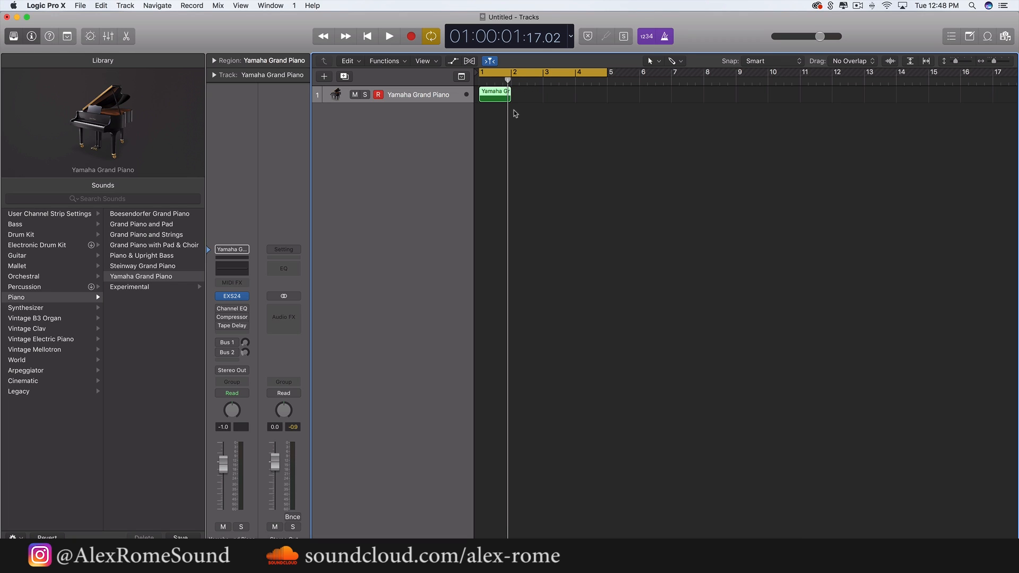
Extend the Yamaha Grand Piano region to four bars so that it ends at bar 5
drag(509, 101, 606, 94)
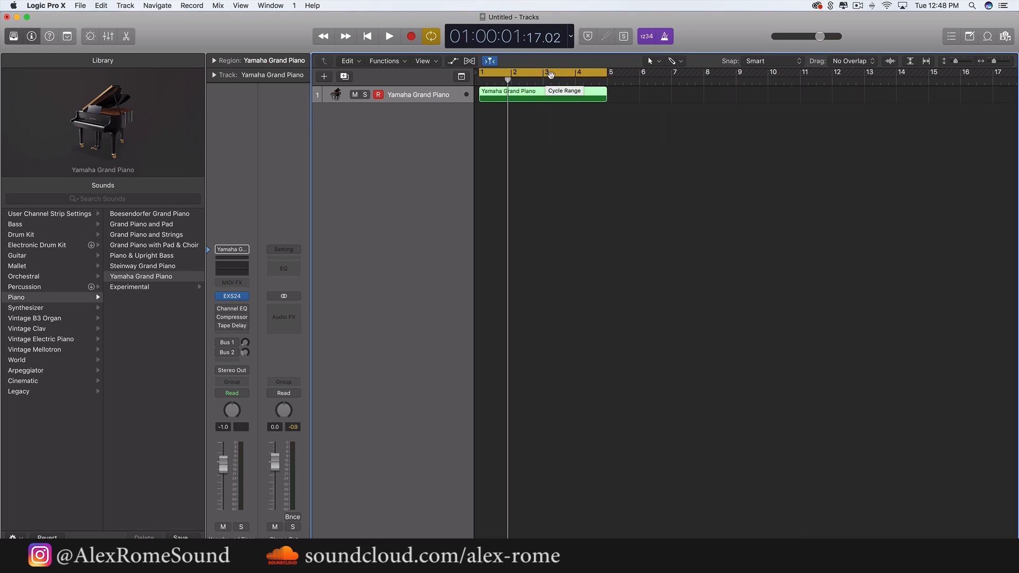
drag(581, 142, 562, 96)
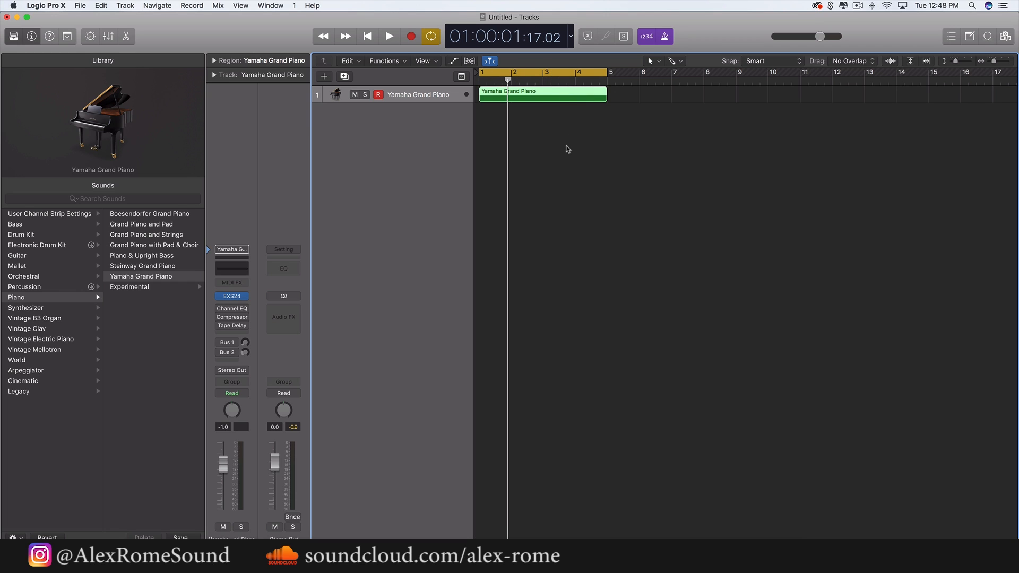
Open the Yamaha Grand Piano region in an enlarged Piano Roll and return the playhead to bar 1
double_click(541, 97)
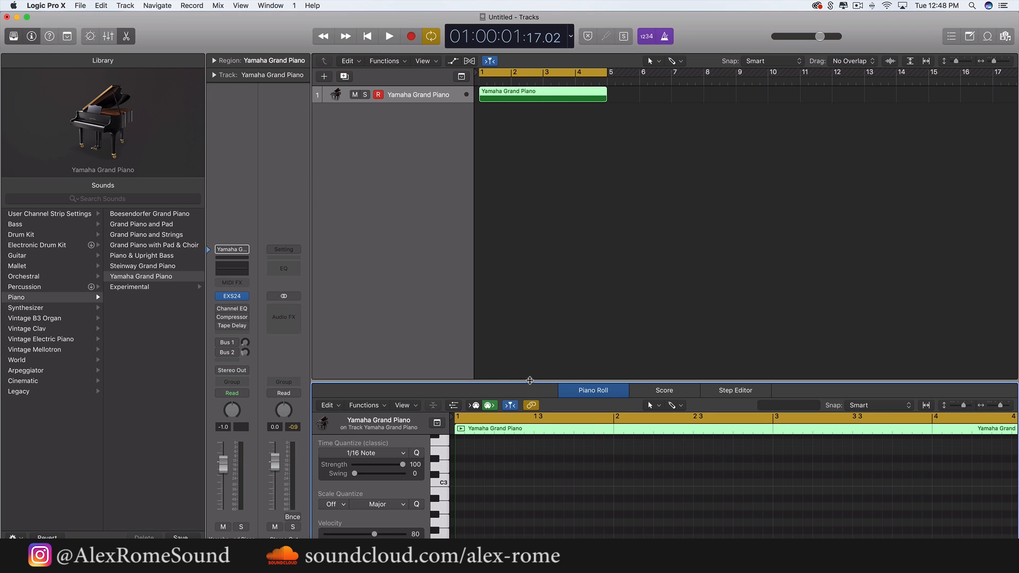
drag(532, 382, 548, 172)
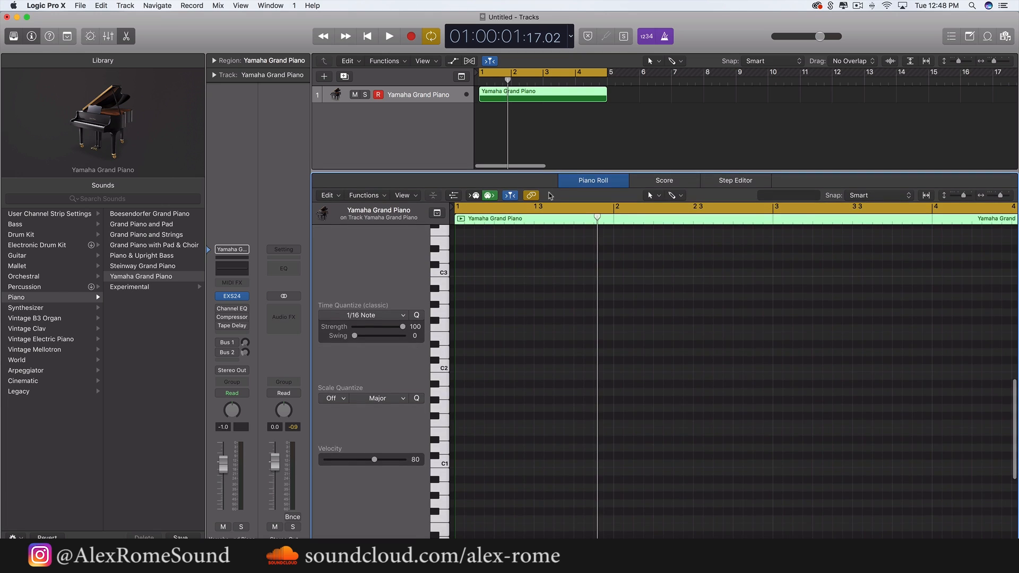
drag(596, 217, 456, 218)
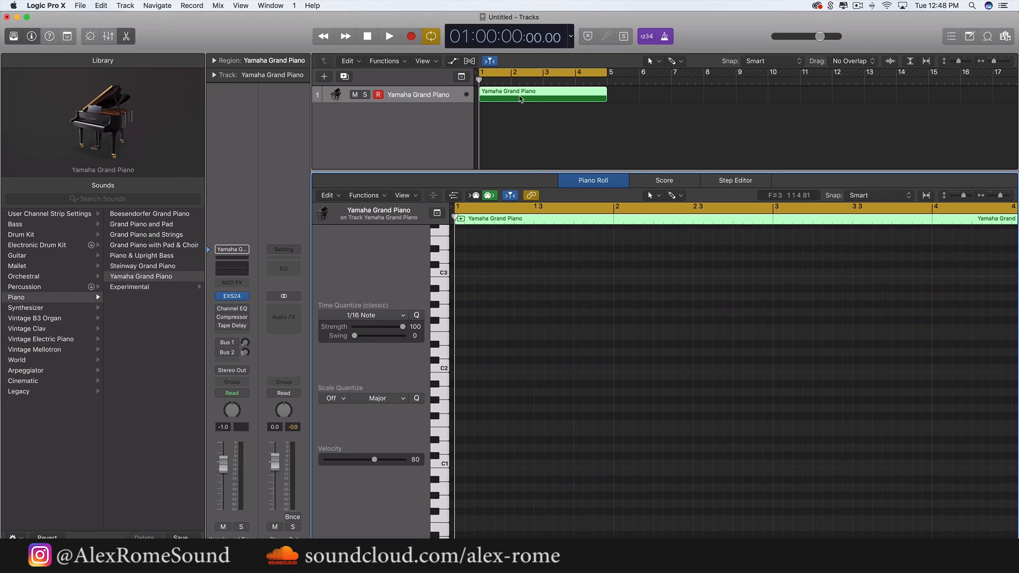
Draw a short C1 note at the start of bar 1, delete it and draw it again
scroll(509, 387, down, 3)
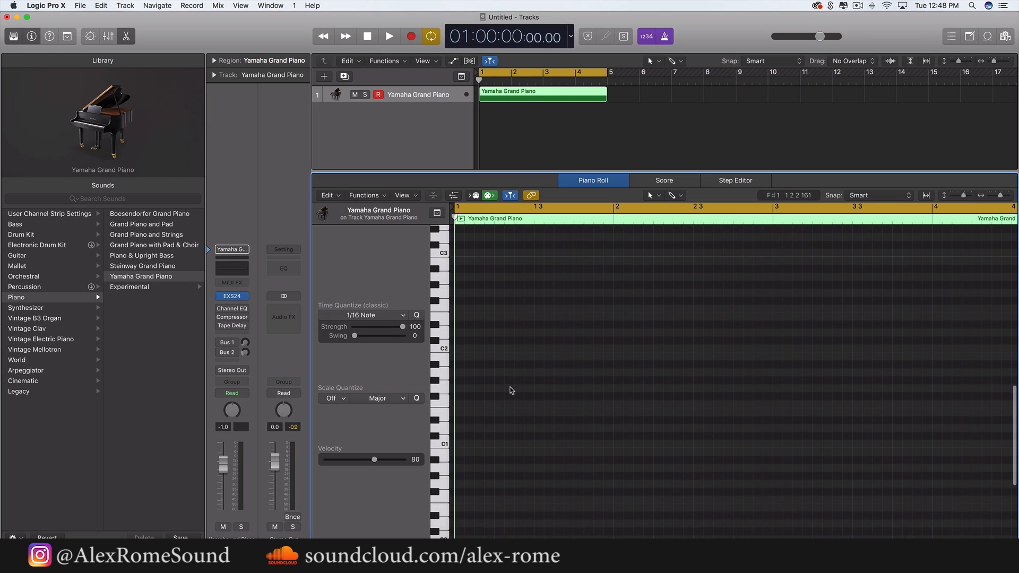
scroll(472, 422, down, 2)
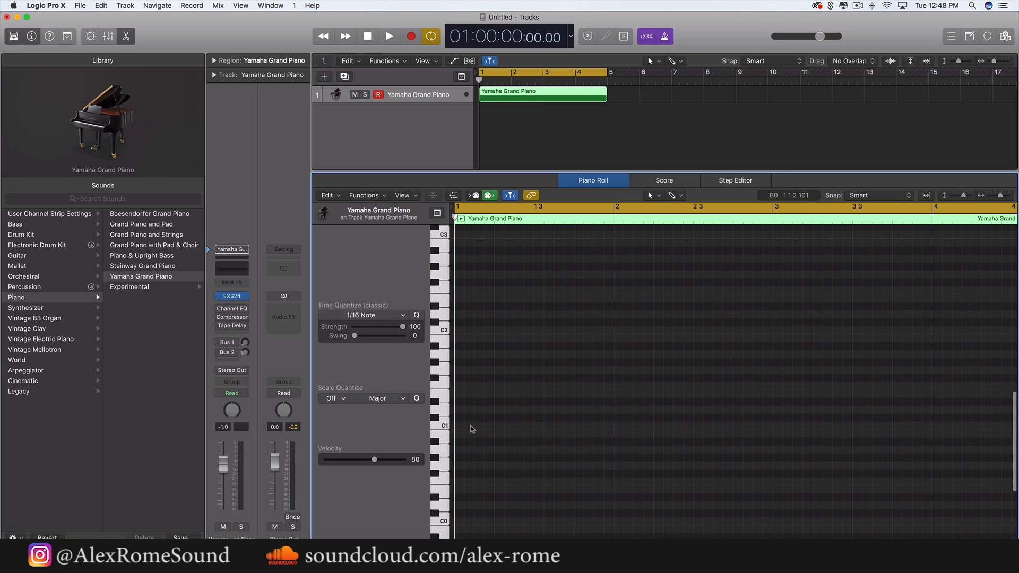
scroll(468, 423, down, 1)
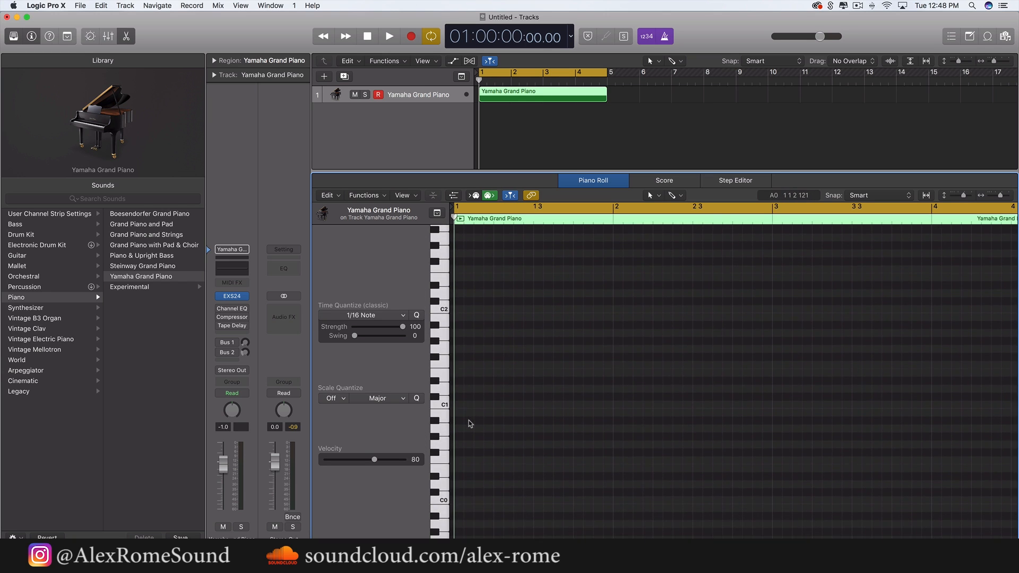
click(458, 405)
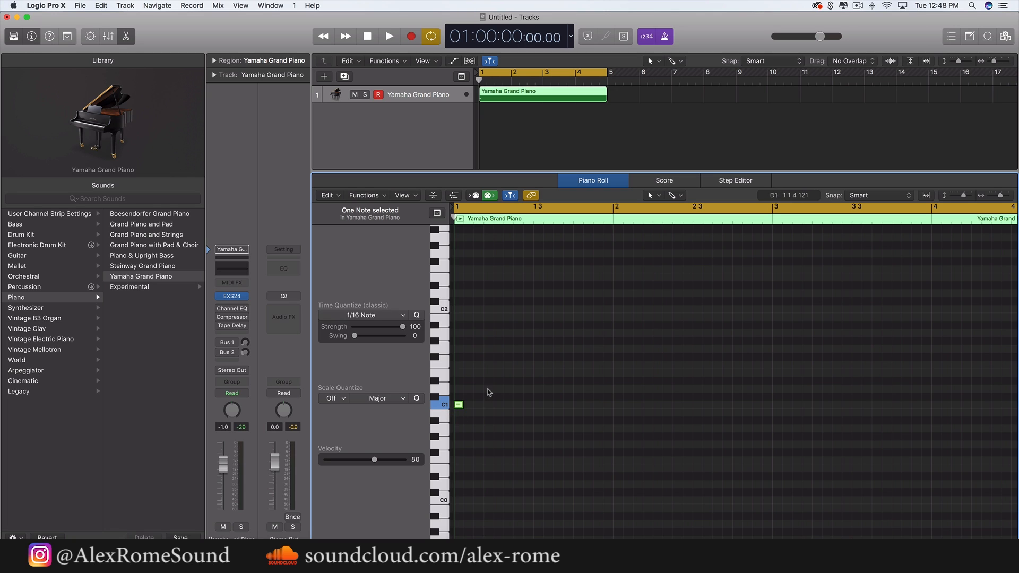
click(460, 406)
click(460, 406)
key(Delete)
click(459, 406)
Check the Piano Roll's secondary tool choices, keep the Pencil Tool, and lengthen the C1 note to fill bar 1
click(674, 195)
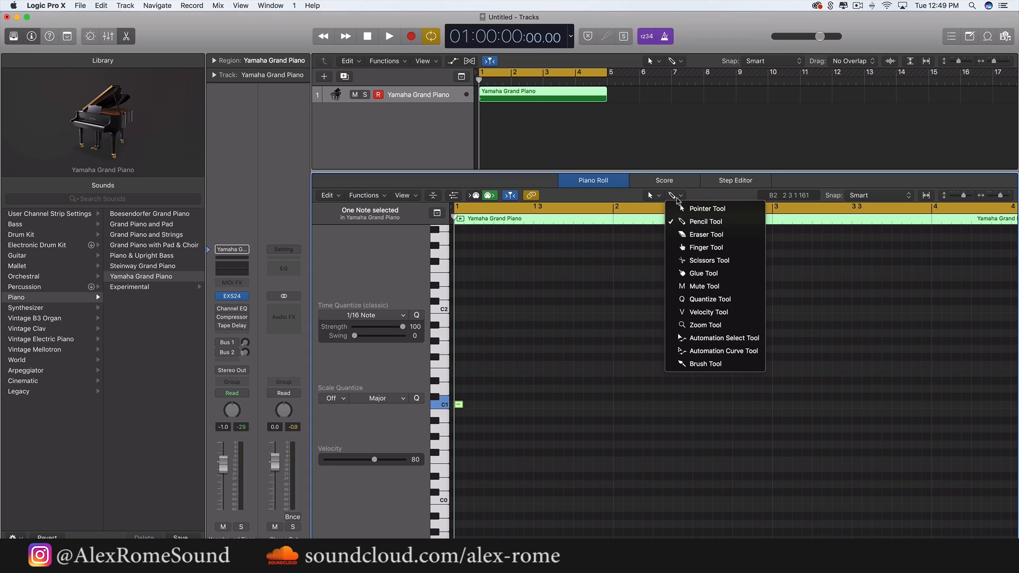
click(673, 195)
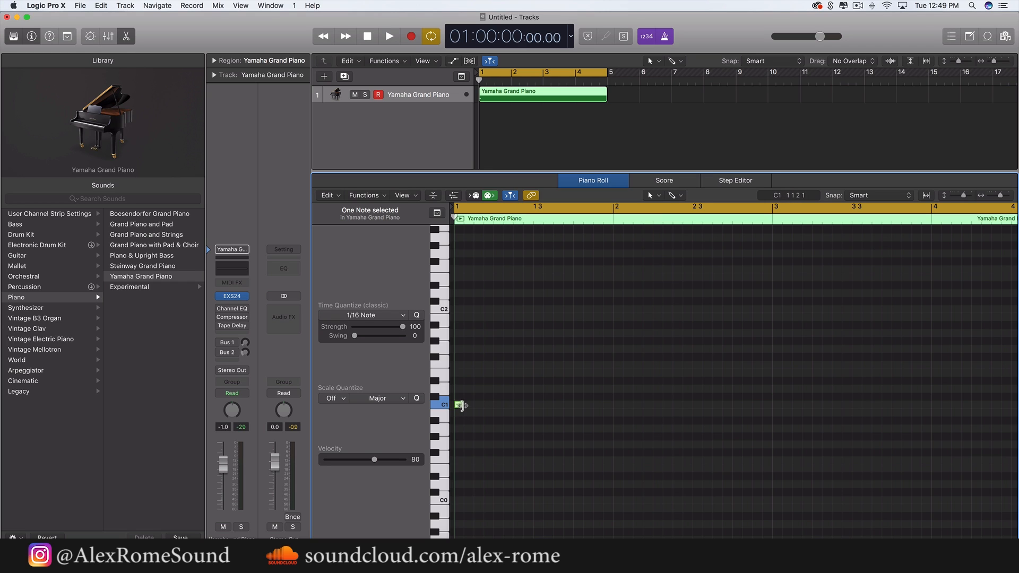
drag(463, 404, 609, 405)
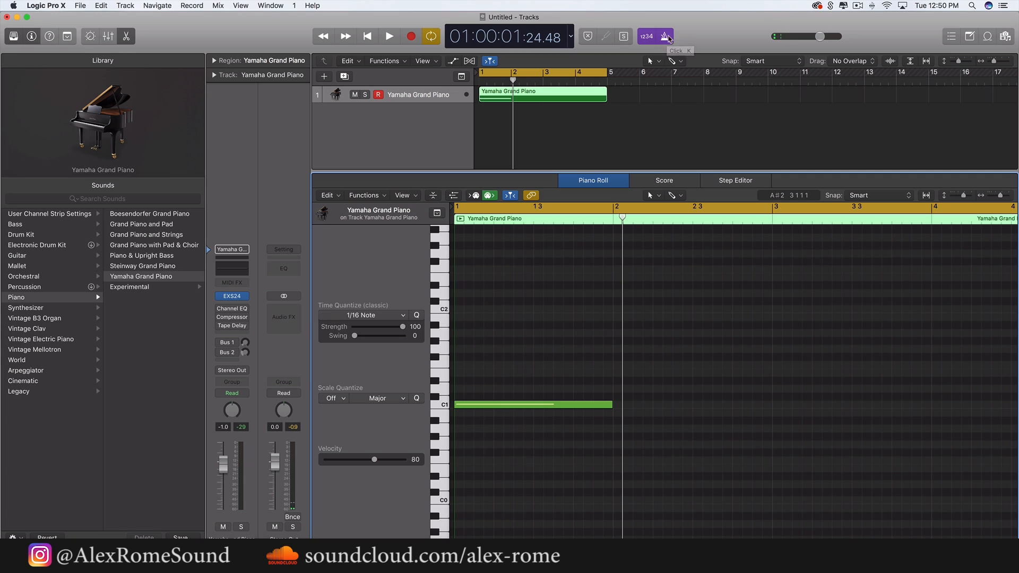
Play the C1 note with the metronome click off, stop playback and turn the click back on
click(665, 37)
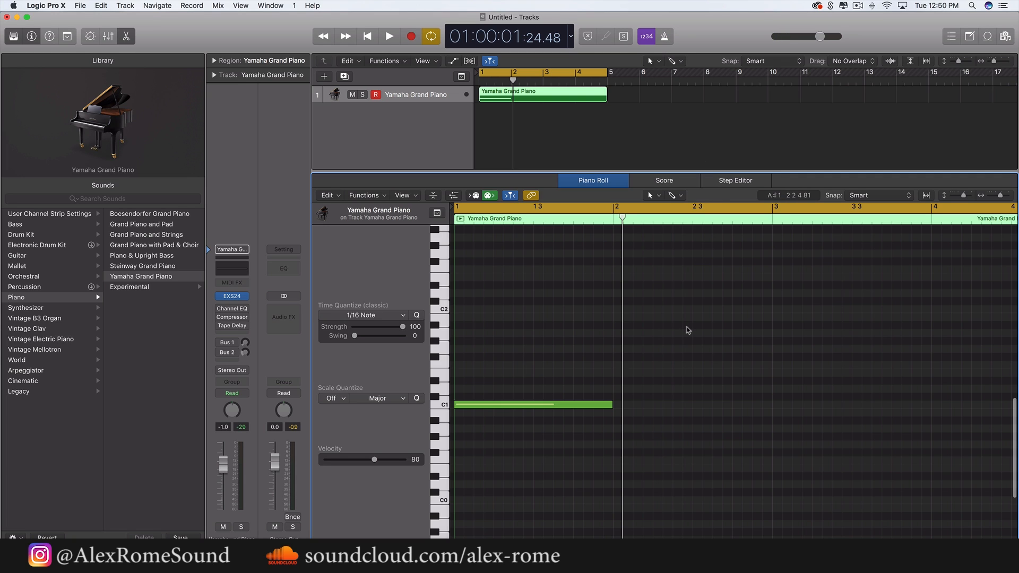
key(space)
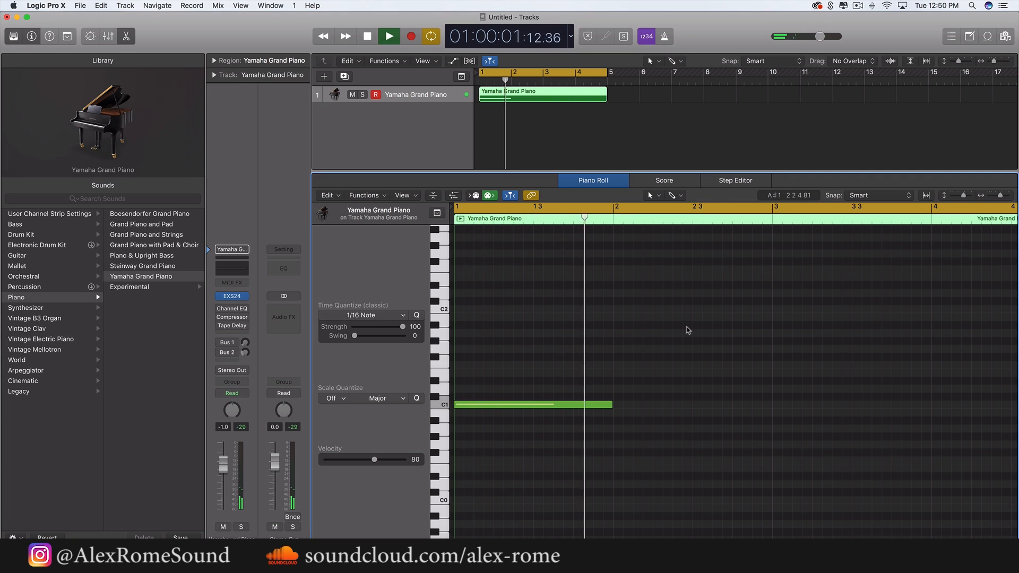
key(space)
click(664, 36)
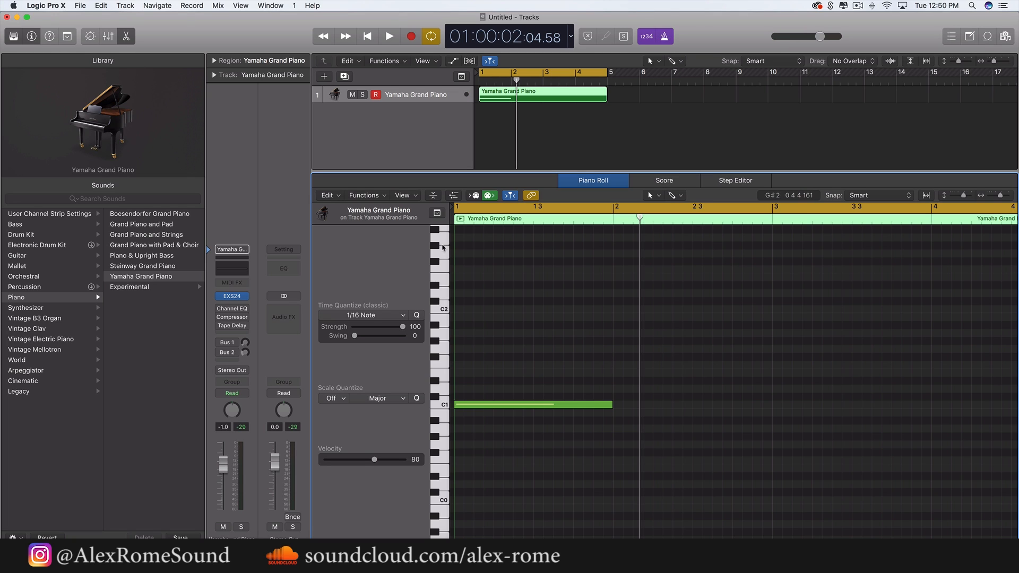
View the Mixer briefly, close it and reopen the Piano Roll
click(107, 37)
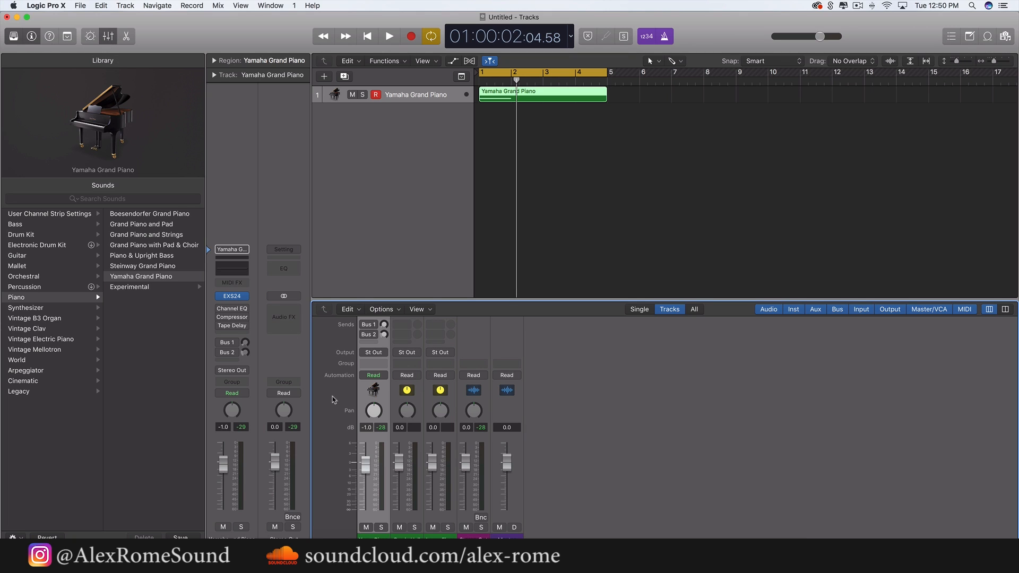
click(109, 38)
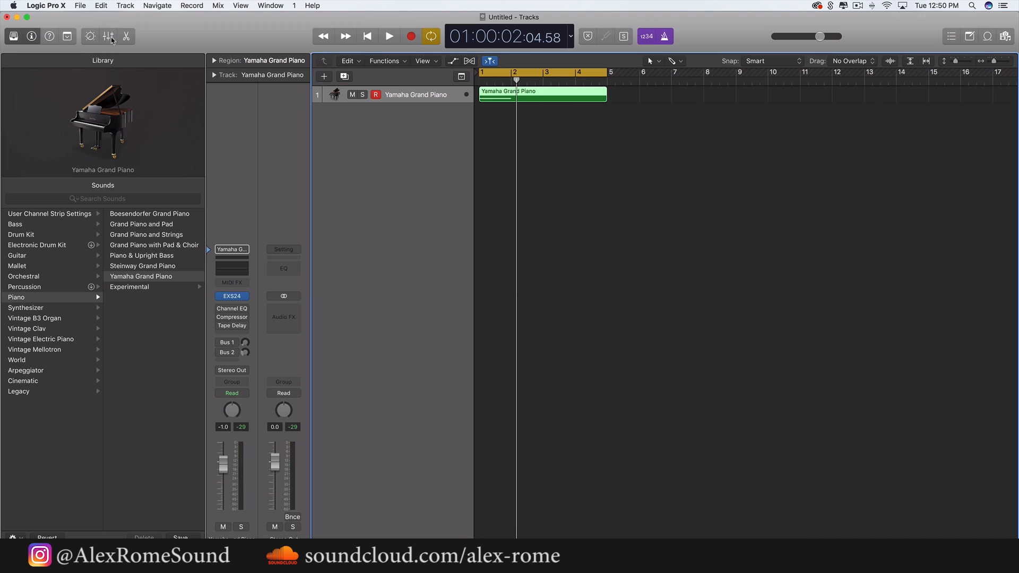
click(127, 36)
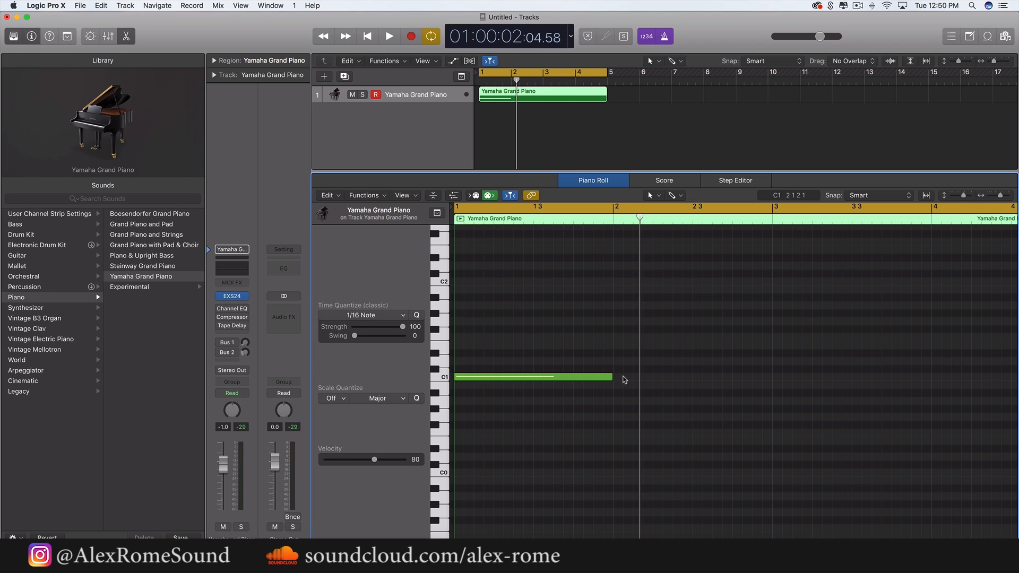
Return the playhead to bar 1 and add one-bar C1 notes in bars 2, 3 and 4
drag(641, 219, 455, 219)
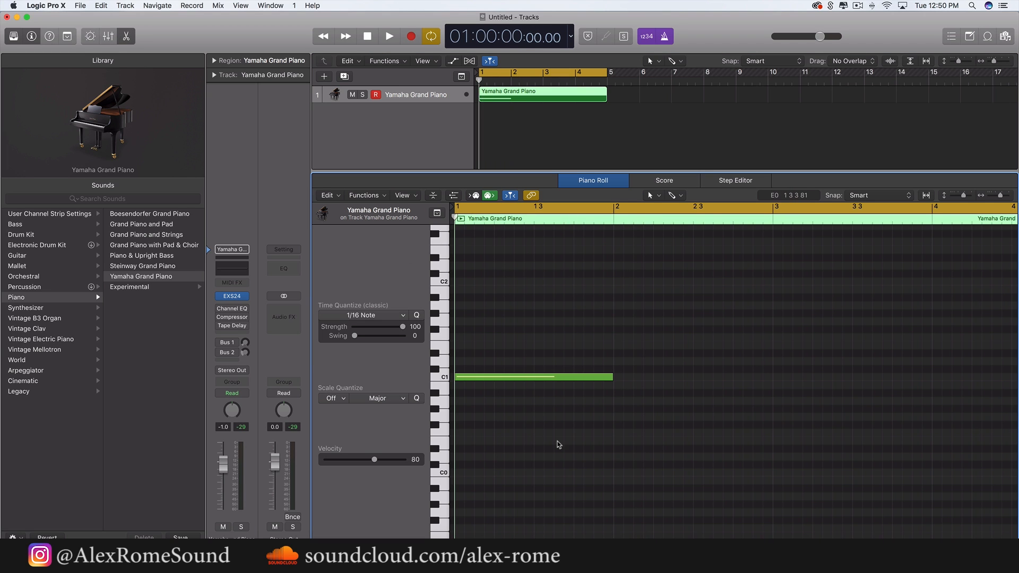
scroll(559, 445, up, 1)
scroll(589, 456, up, 1)
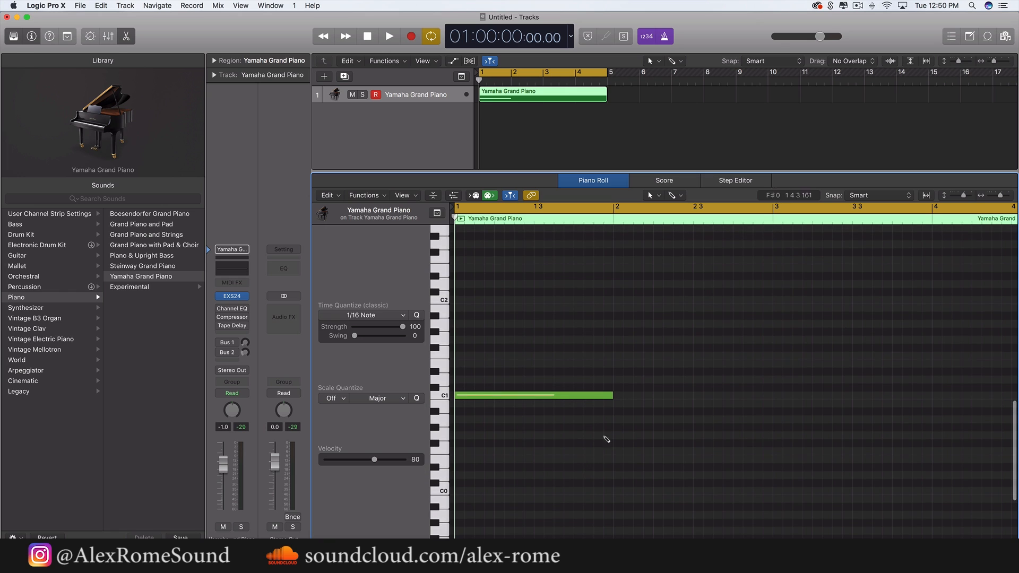
click(618, 396)
scroll(675, 440, right, 3)
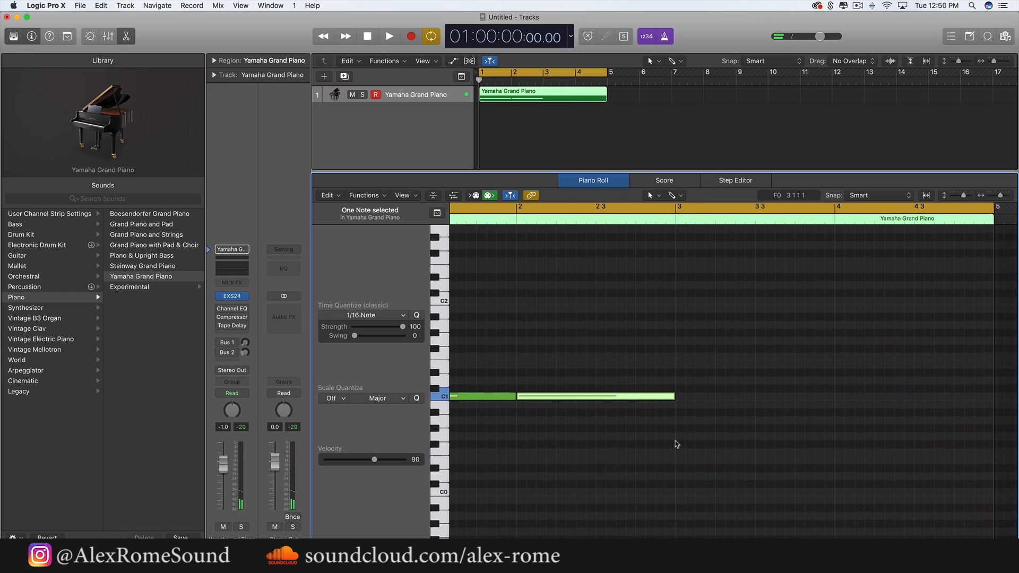
click(678, 396)
scroll(754, 442, right, 1)
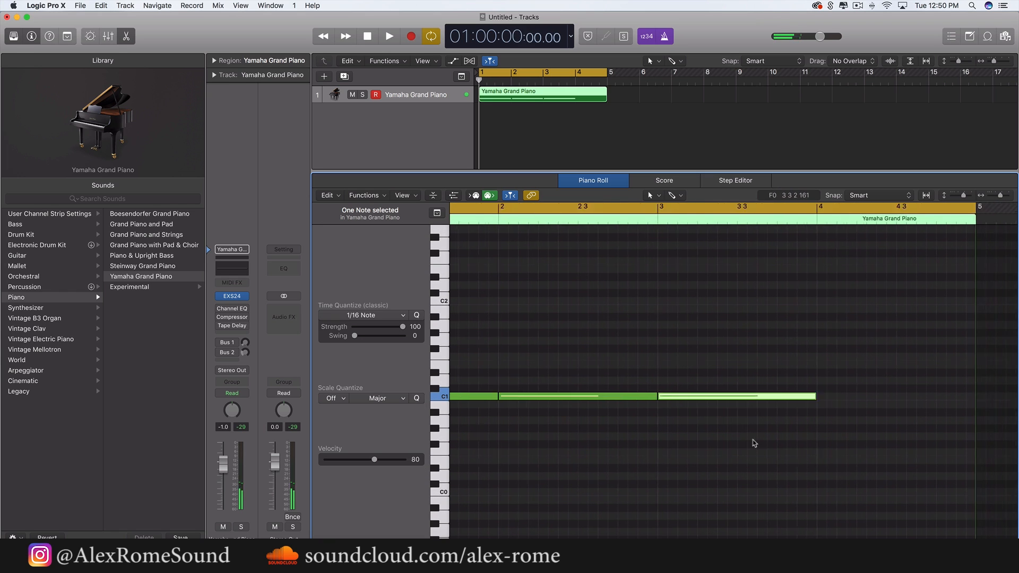
scroll(750, 424, right, 2)
click(754, 397)
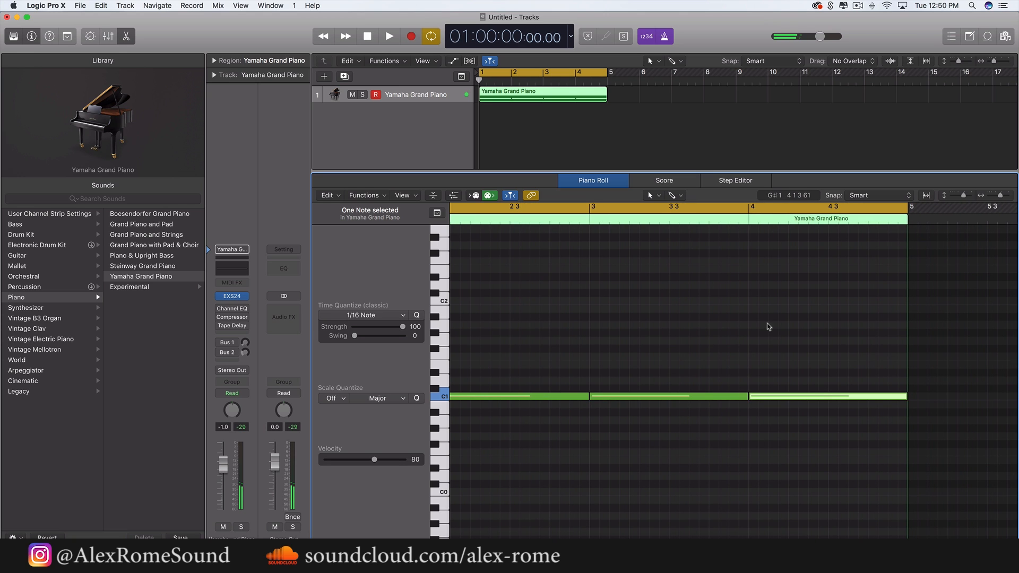
Fit all four bars of the region in the Piano Roll and select the four C1 notes
scroll(749, 324, left, 5)
scroll(744, 472, down, 2)
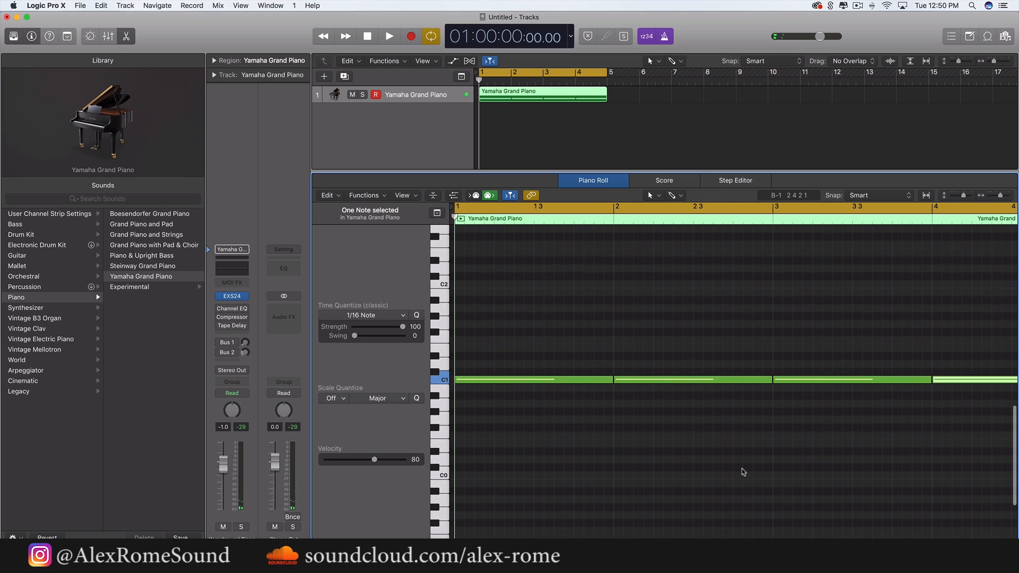
key(super+Left)
key(super+Left)
key(super+Left)
key(super+Left)
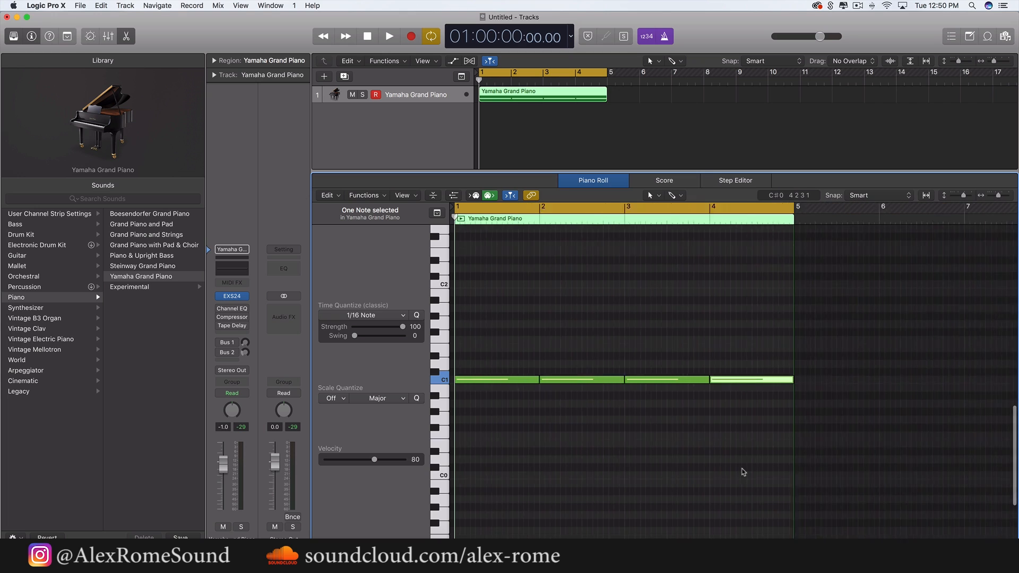
drag(482, 344, 746, 382)
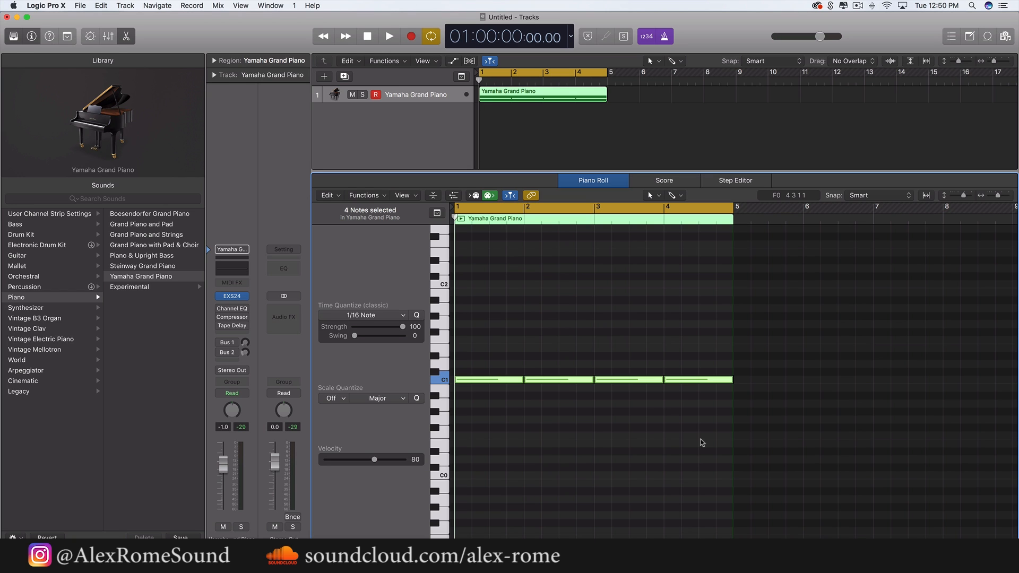
key(super+Right)
key(super+Right)
key(super+Right)
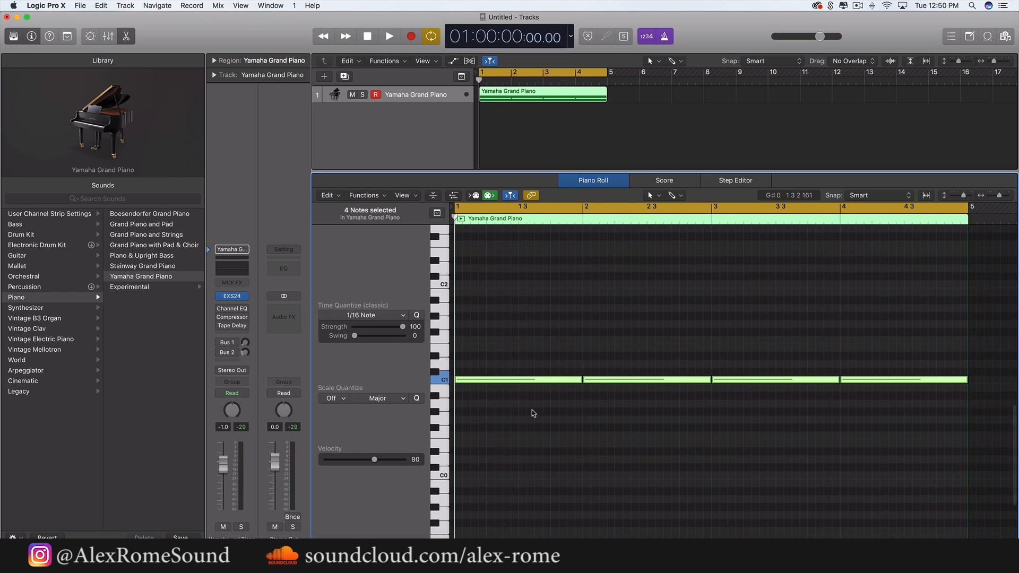
Add one-bar notes A0, G0, F0 and G0 in bars 1 to 4, and play them with the metronome click off
click(463, 406)
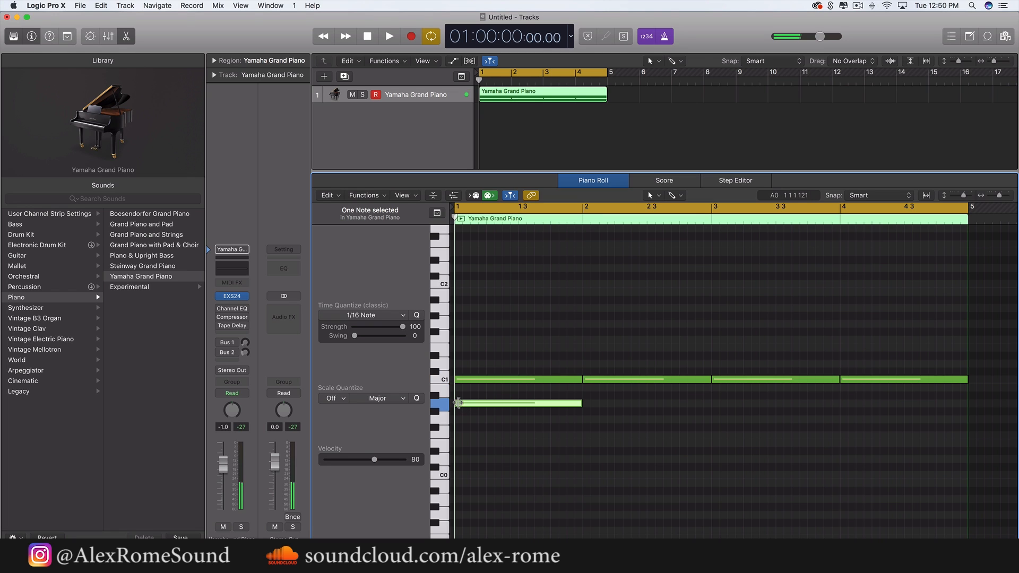
click(585, 419)
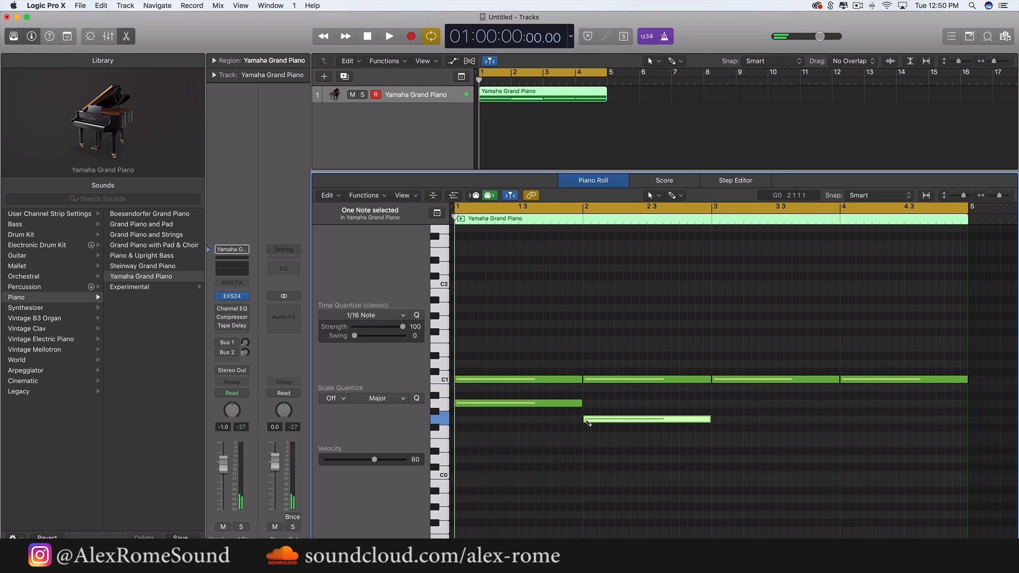
click(713, 435)
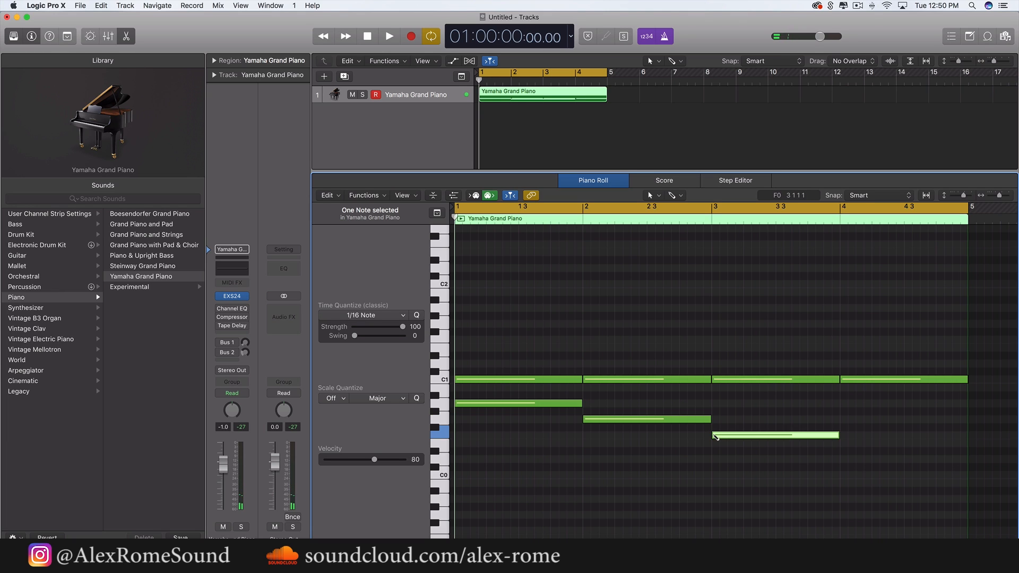
click(842, 419)
click(829, 464)
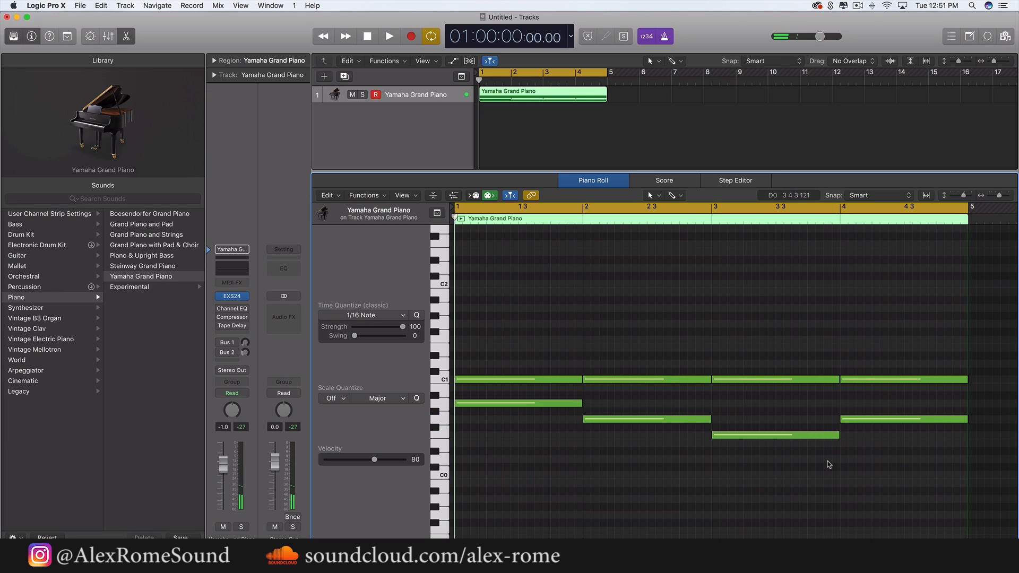
key(space)
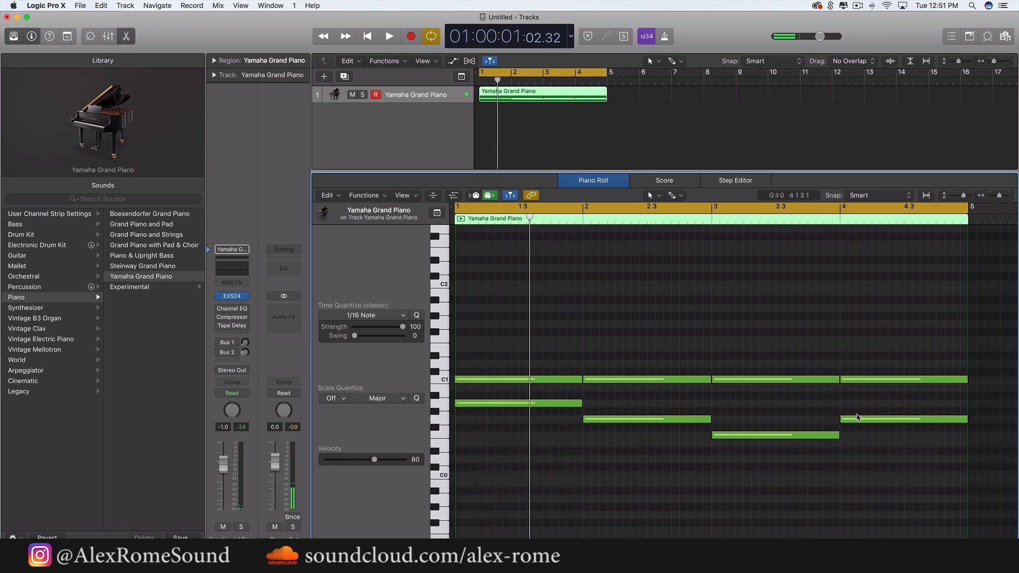
Move all eight notes up one octave so the top row sits on C2, and play and stop the project
drag(889, 471, 517, 318)
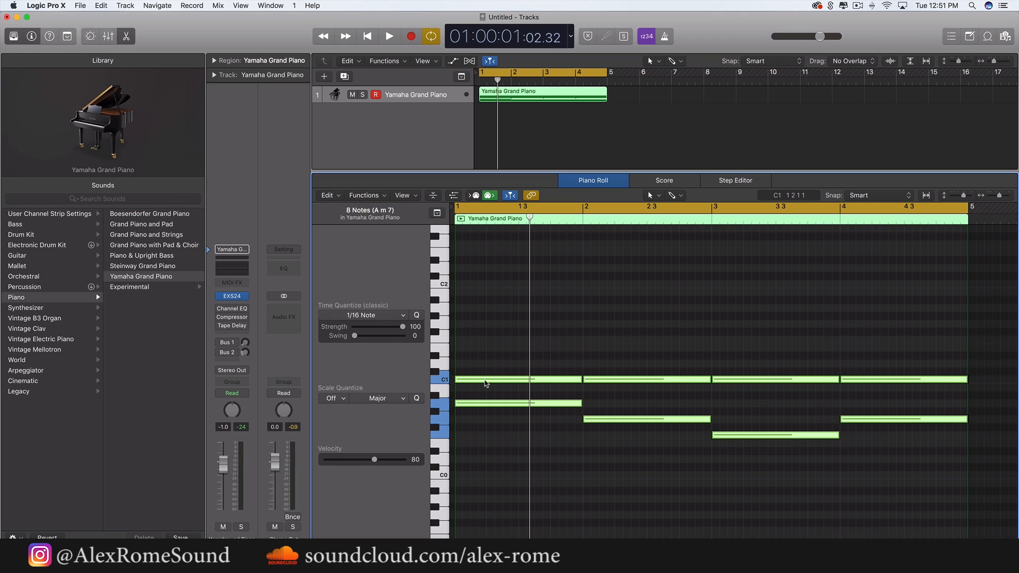
drag(484, 382, 497, 313)
key(space)
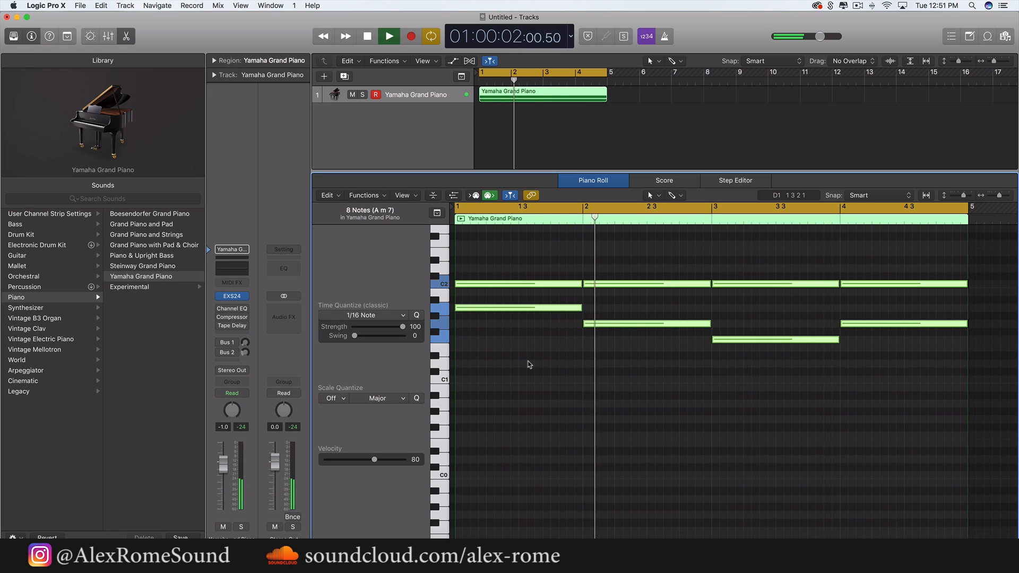
key(super+Left)
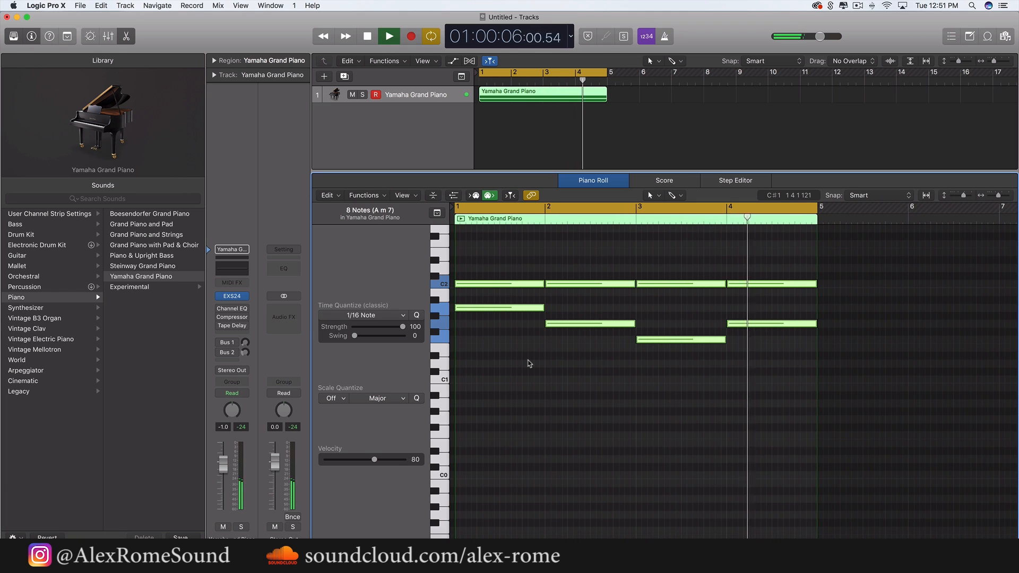
key(space)
click(528, 361)
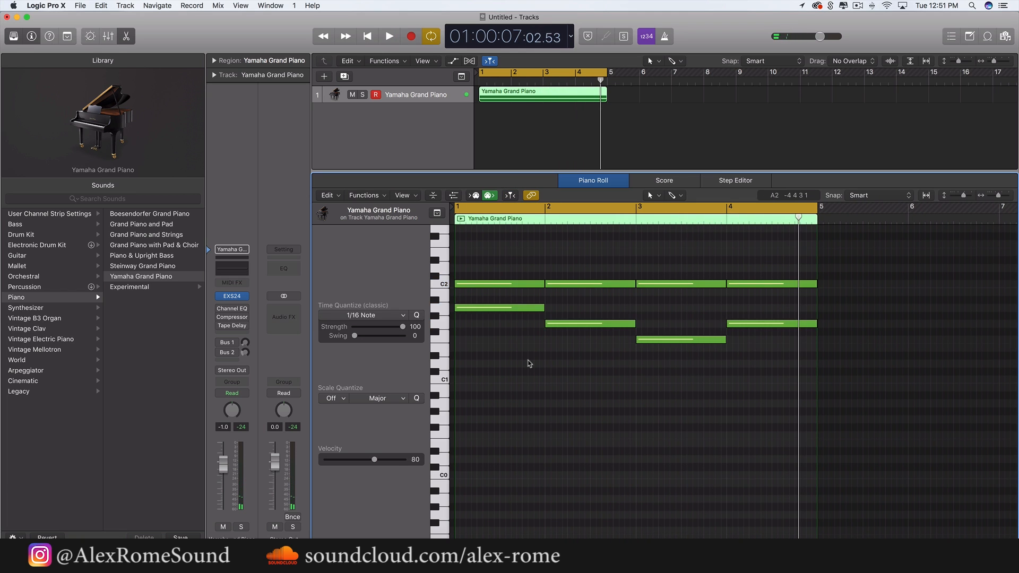
scroll(531, 361, up, 3)
scroll(540, 469, up, 1)
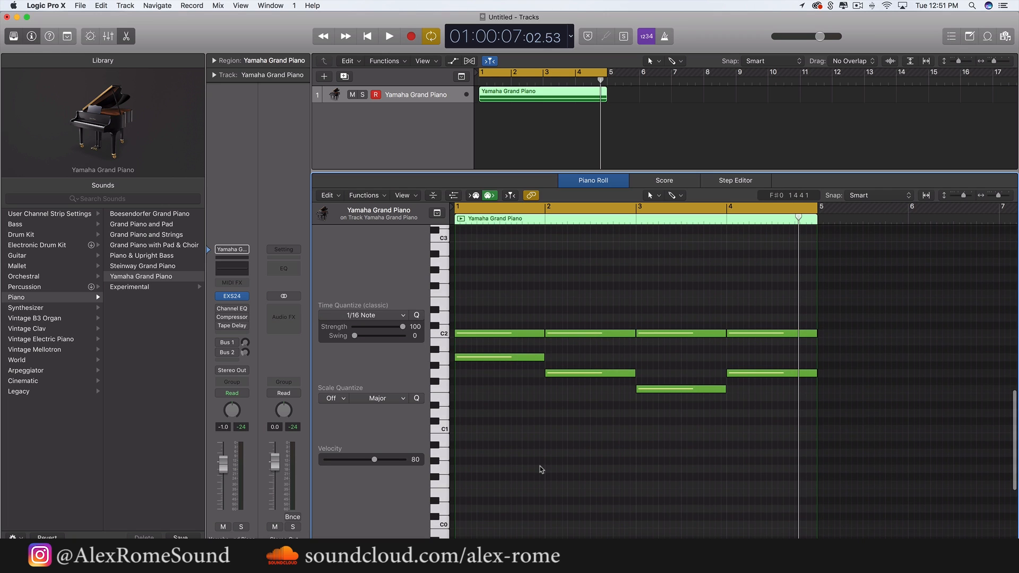
Select the four C2 notes in the Piano Roll, clear the selection, and pick bar 1's C2 note
scroll(541, 469, up, 3)
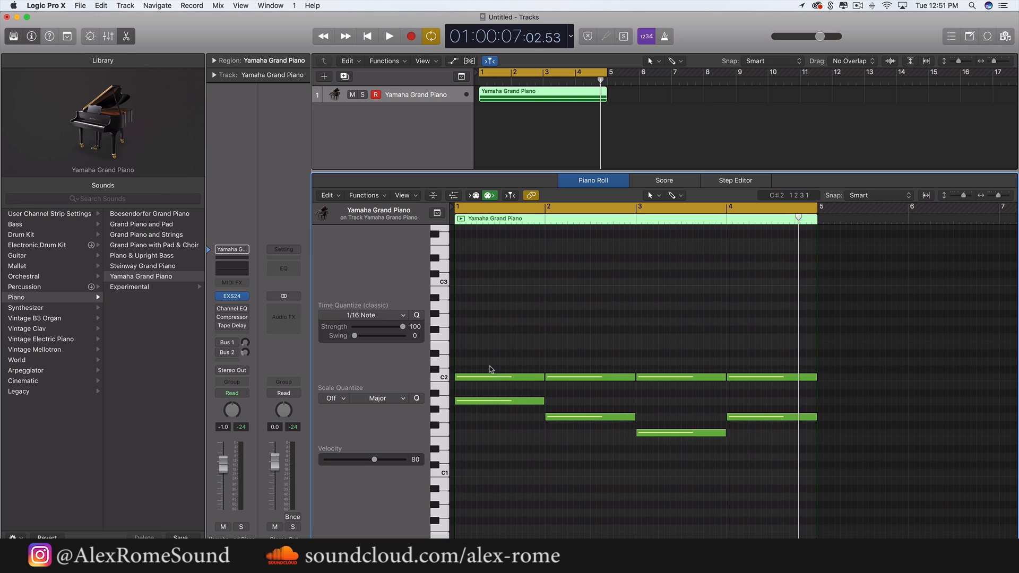
drag(505, 357, 775, 383)
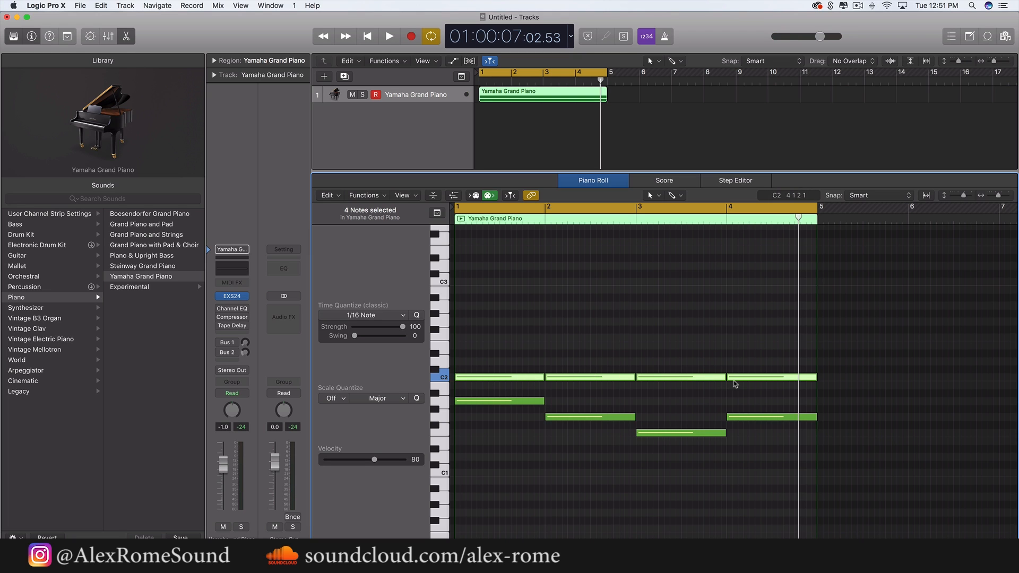
click(730, 396)
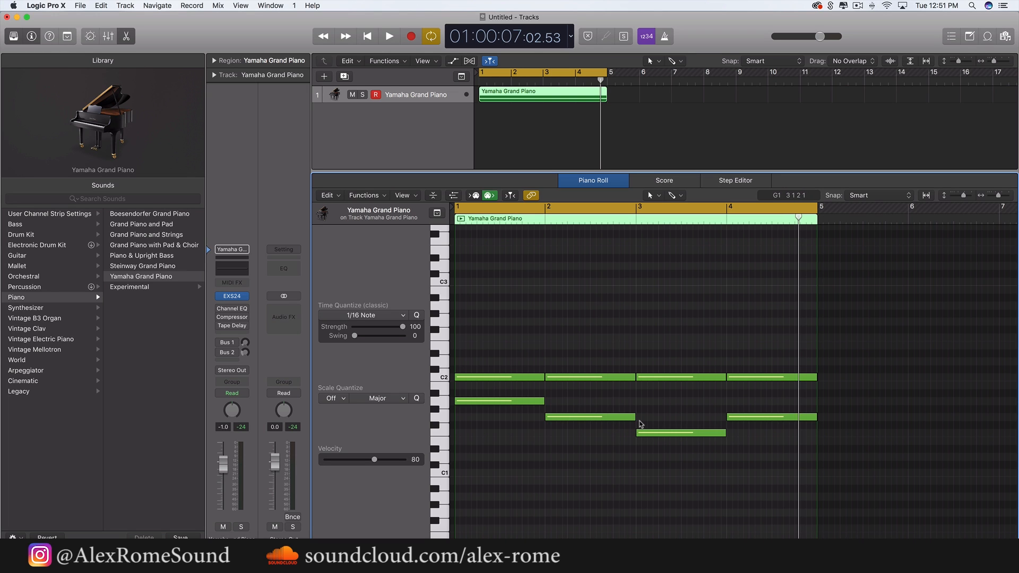
click(444, 377)
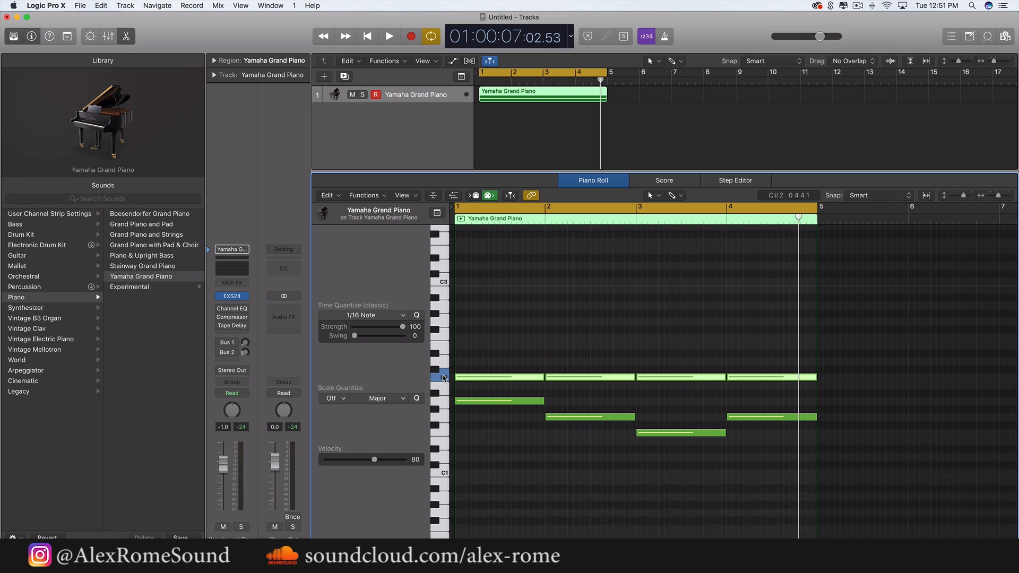
click(520, 506)
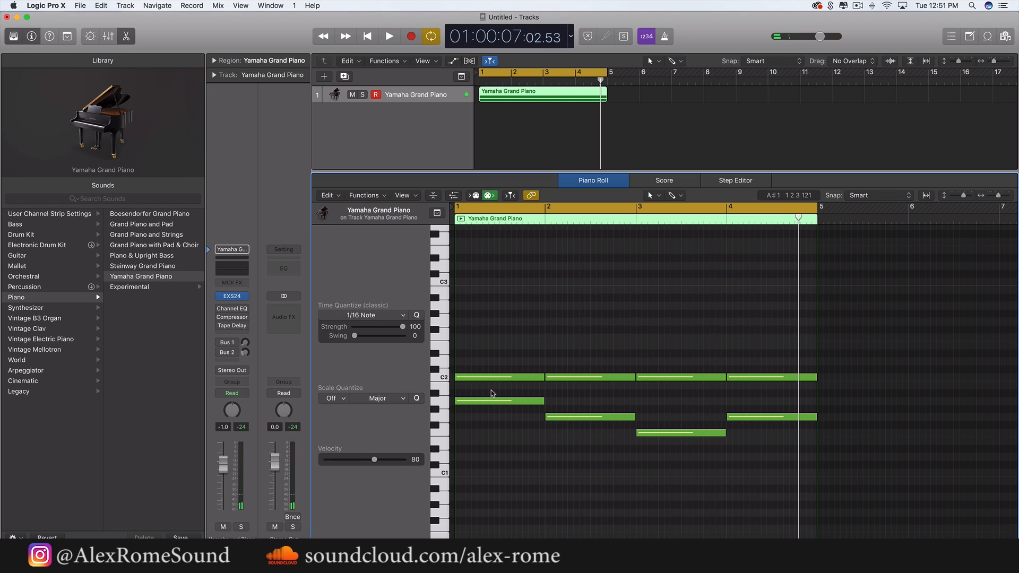
click(495, 377)
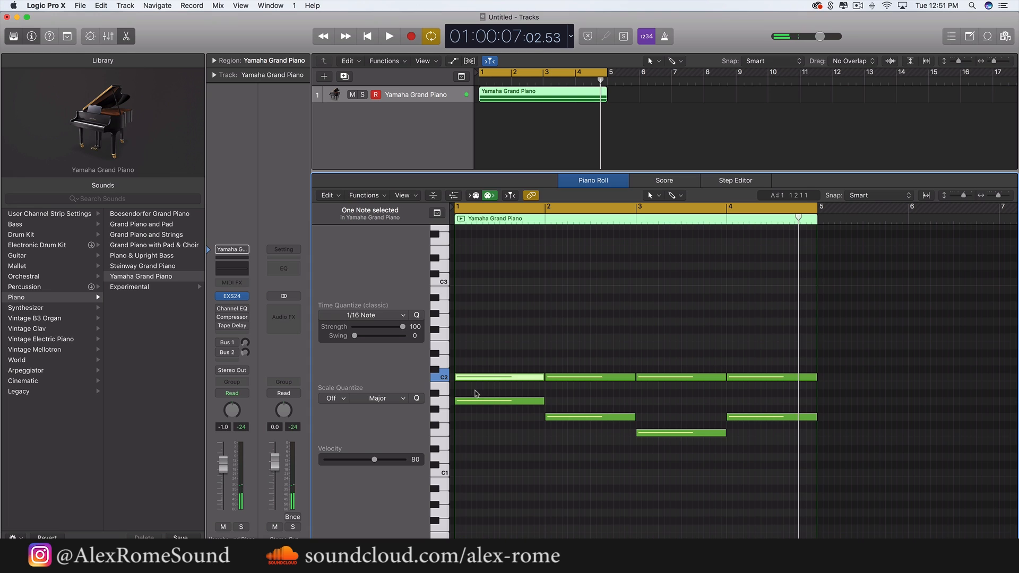
Audition and select the notes on the A1, G1 and F1 rows one row at a time
click(444, 402)
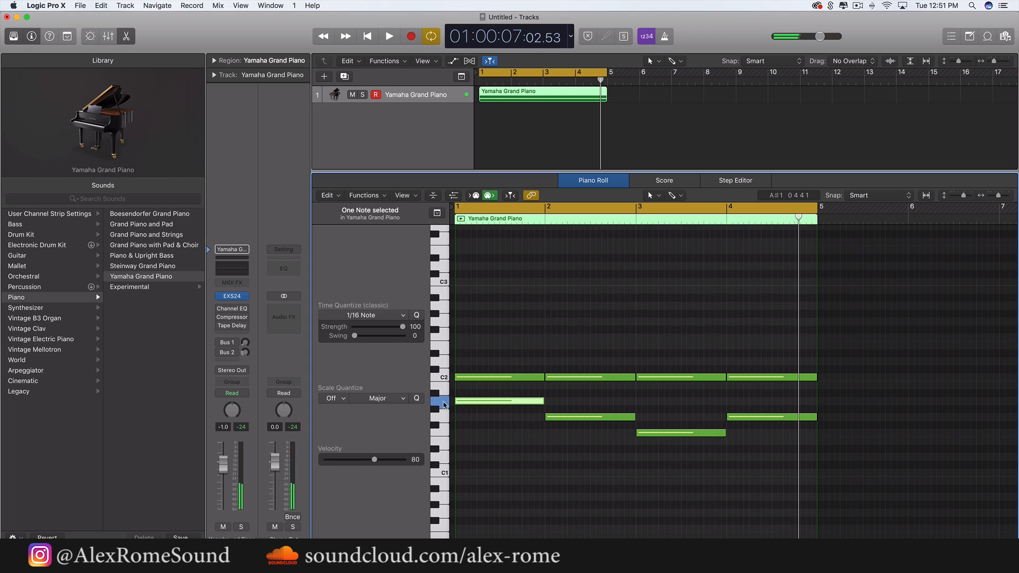
click(444, 417)
click(444, 432)
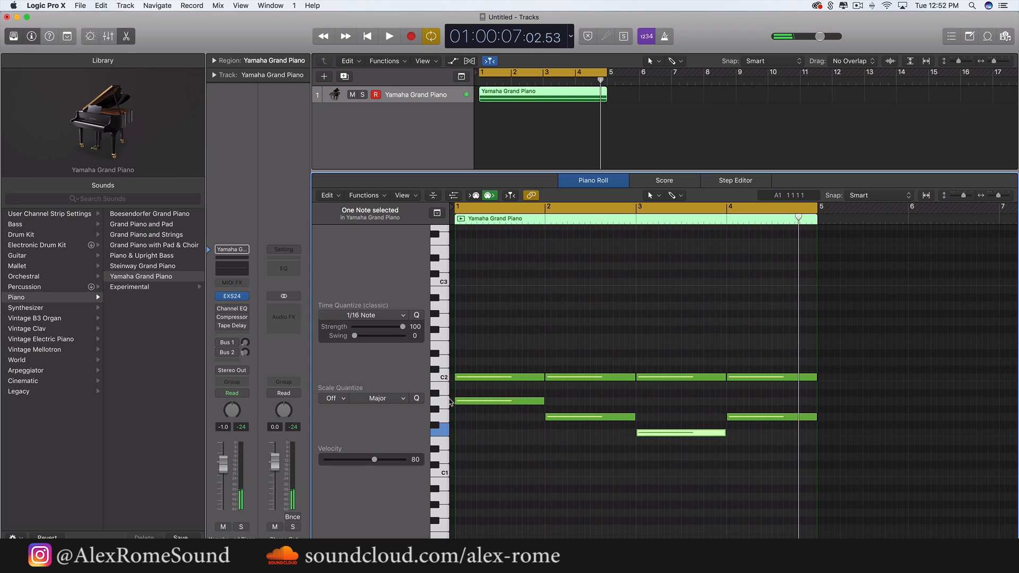
click(447, 402)
click(444, 417)
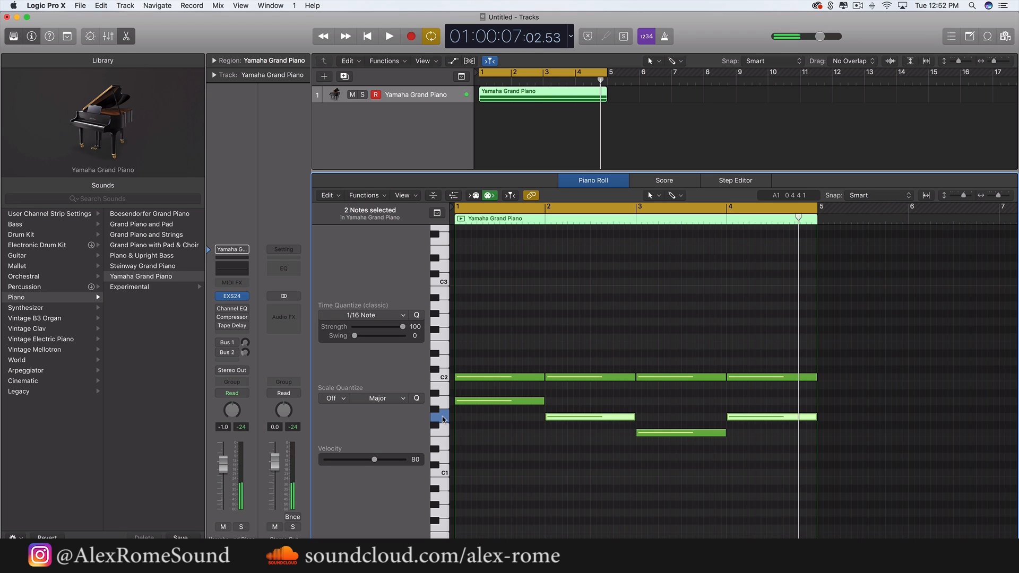
Build a combined selection of all notes on the F1, A1, G1 and C2 rows, and clear it
click(443, 430)
shift+click(444, 402)
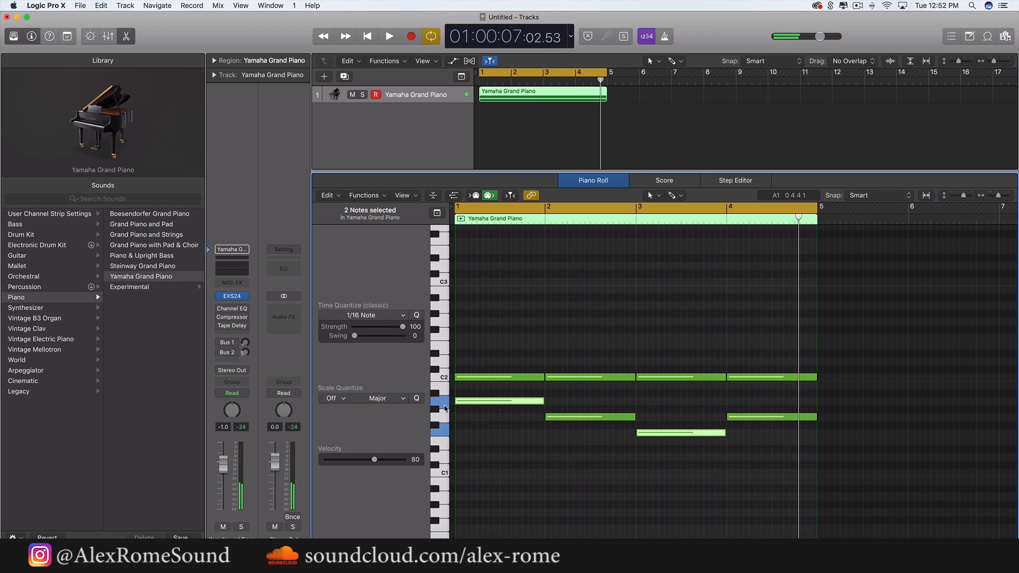
shift+click(443, 416)
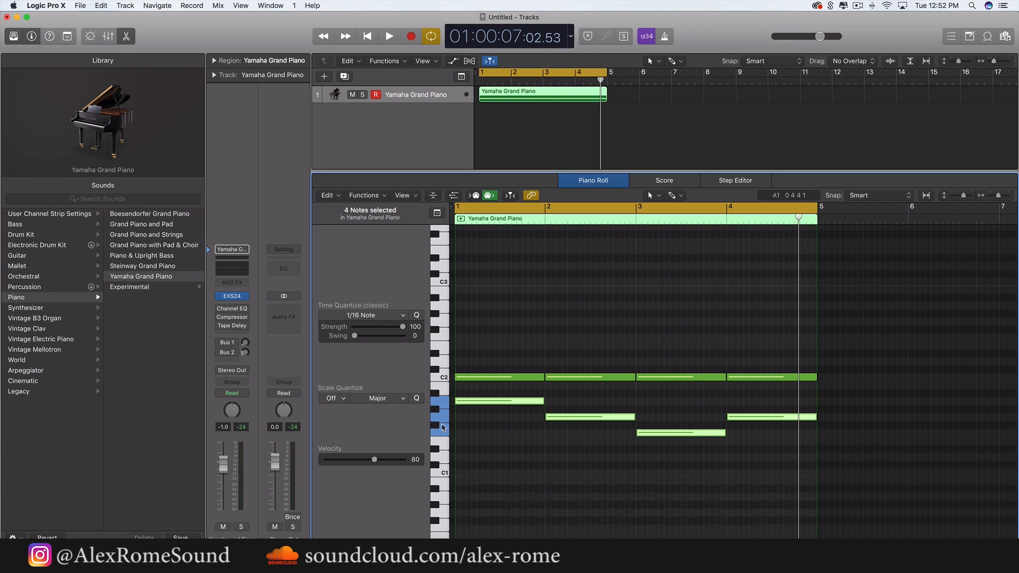
shift+click(441, 376)
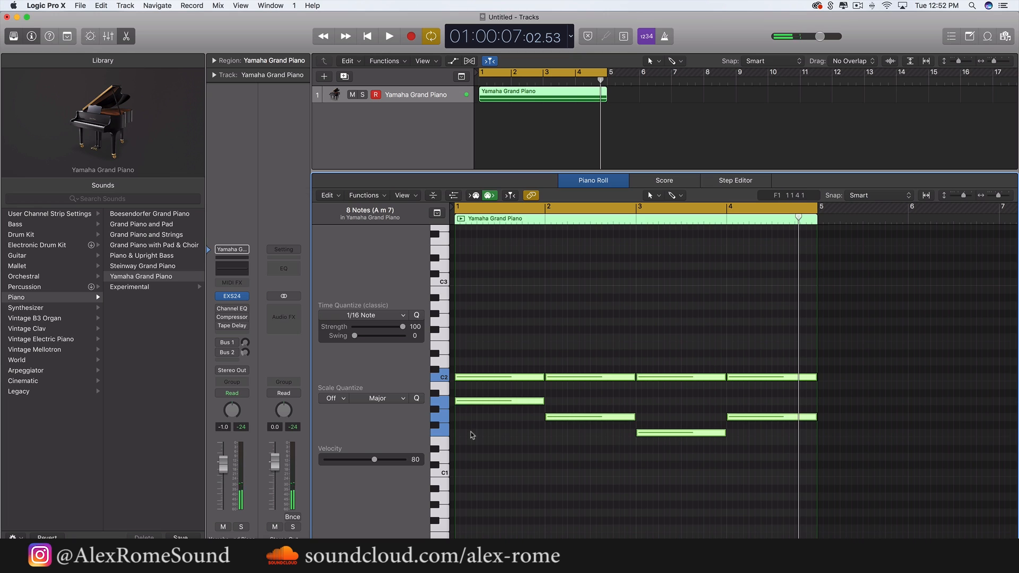
click(691, 399)
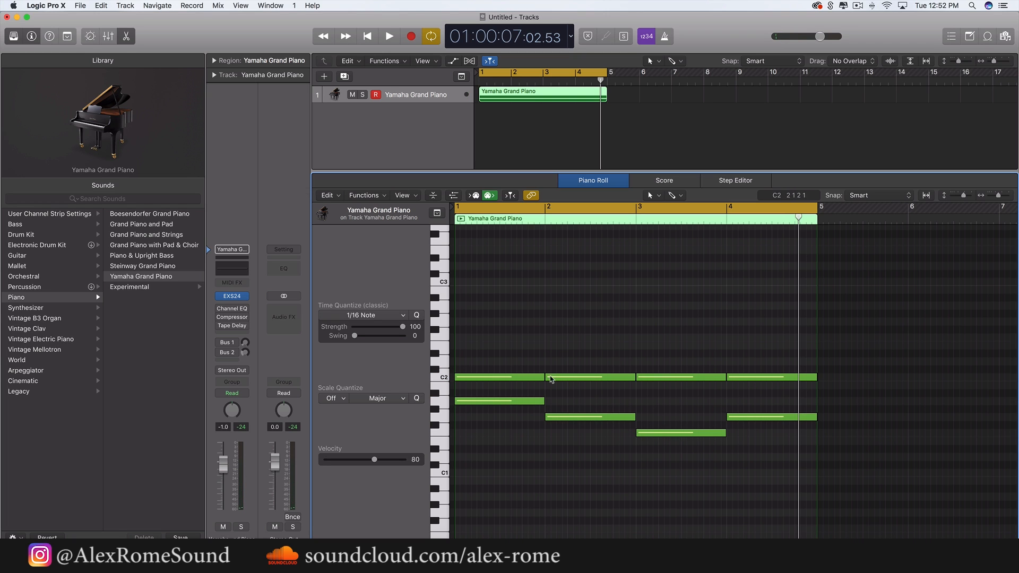
Audition the pitches upward from A1, move bar 1's C2 note up to E2, and briefly play the project
click(444, 402)
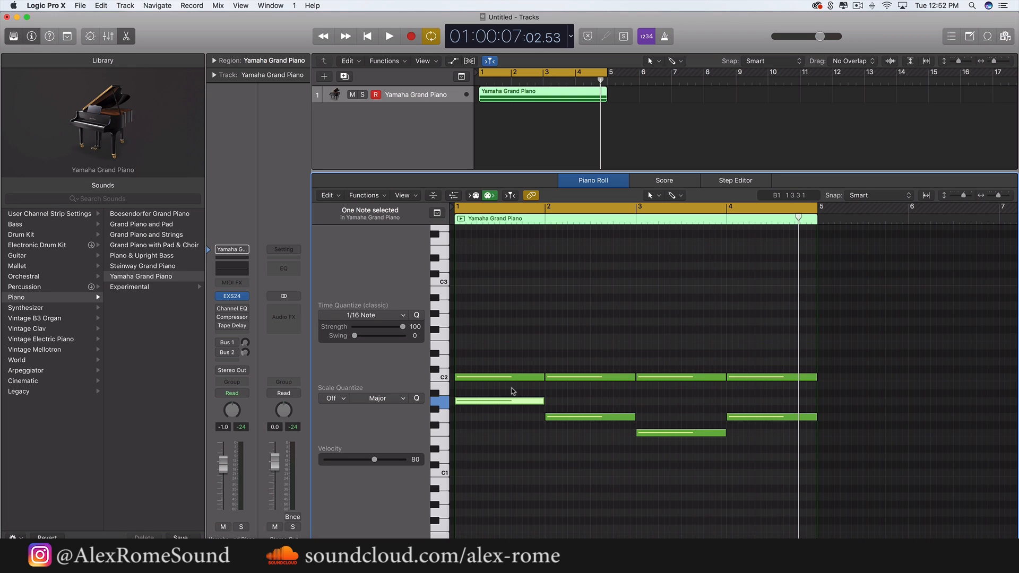
click(446, 404)
click(434, 395)
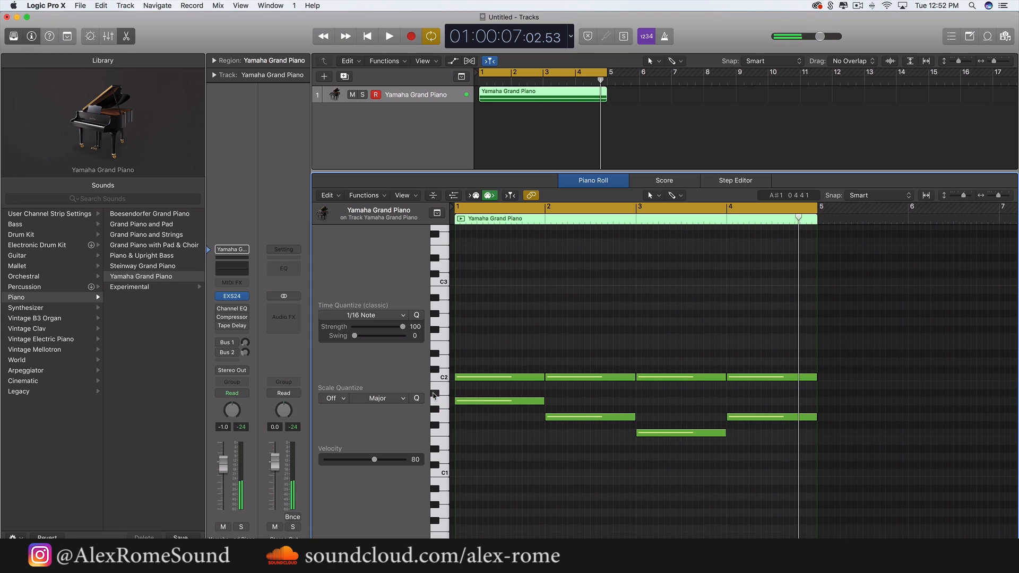
click(445, 378)
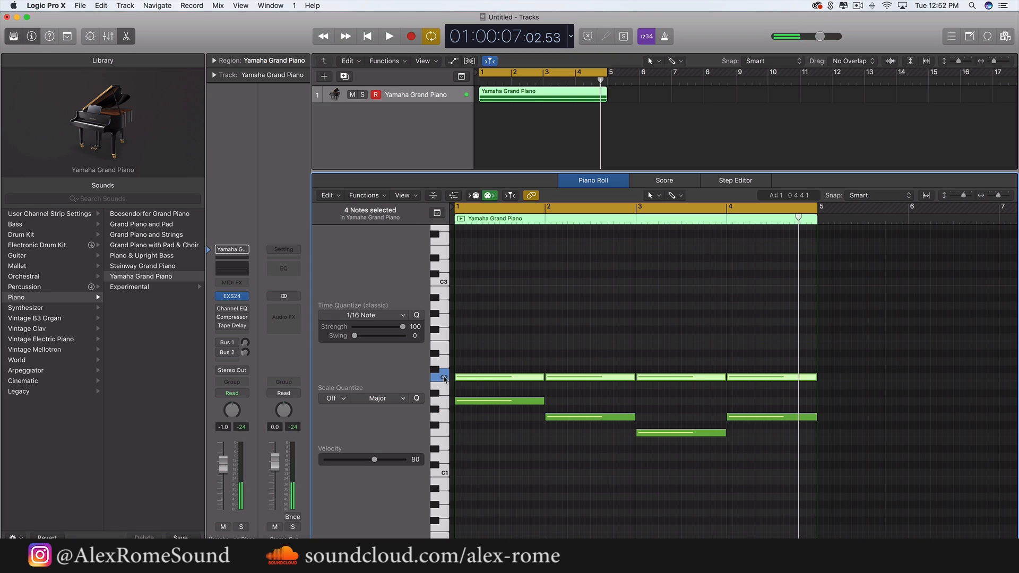
click(436, 371)
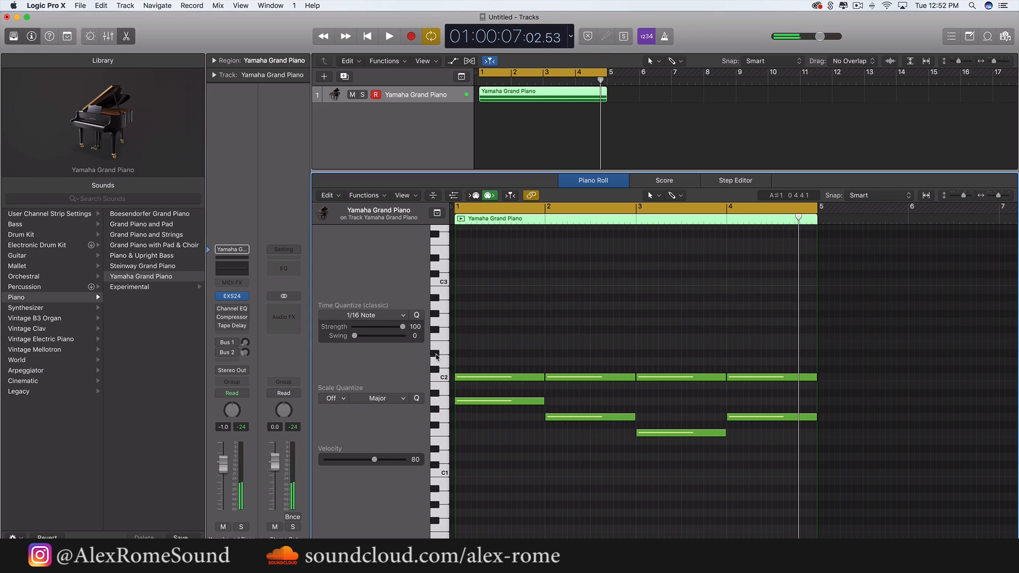
drag(463, 376, 470, 351)
key(space)
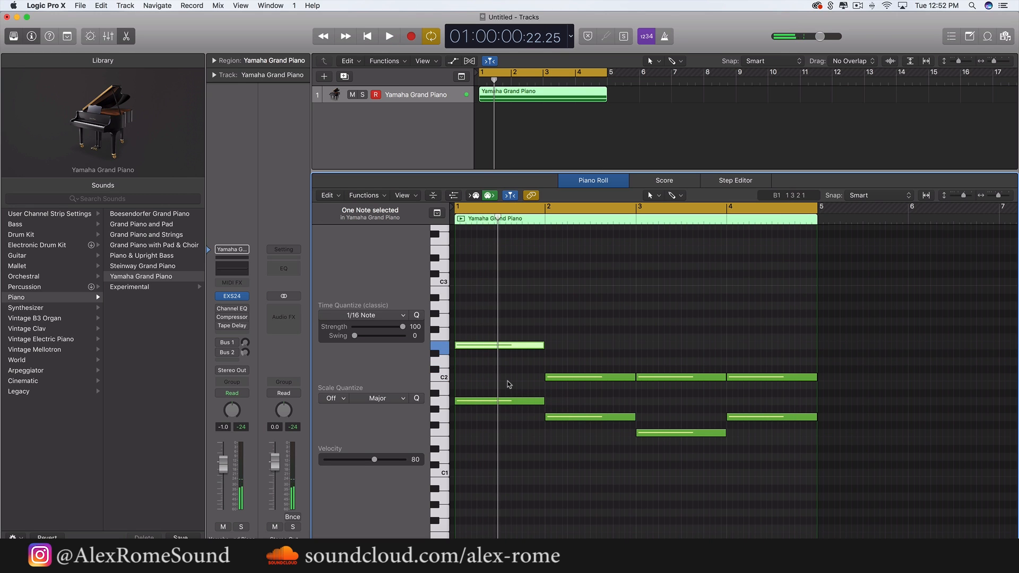
Audition the semitones upward from bar 2's G1 note and move the bar's C2 note up to D2
click(562, 417)
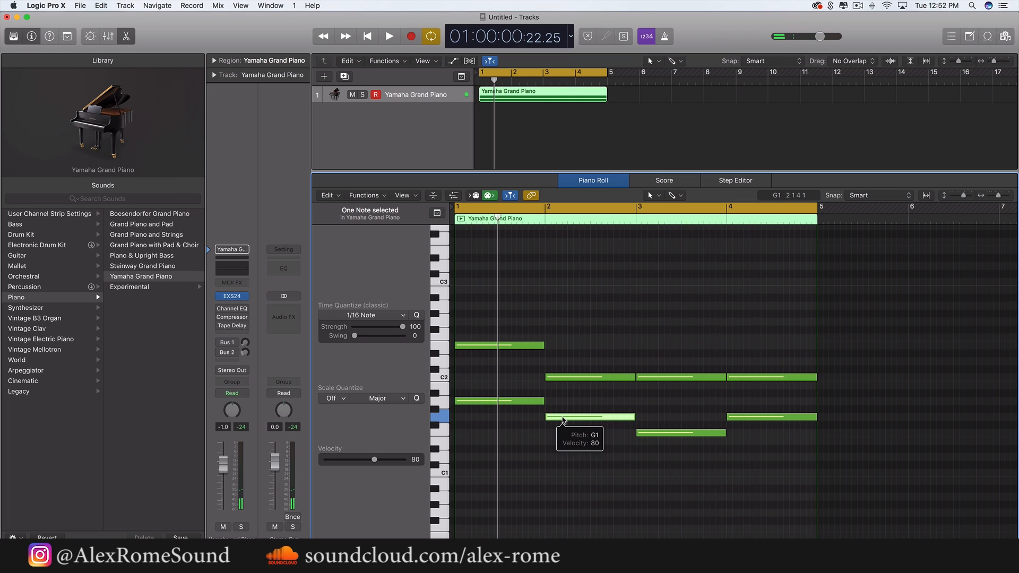
click(438, 410)
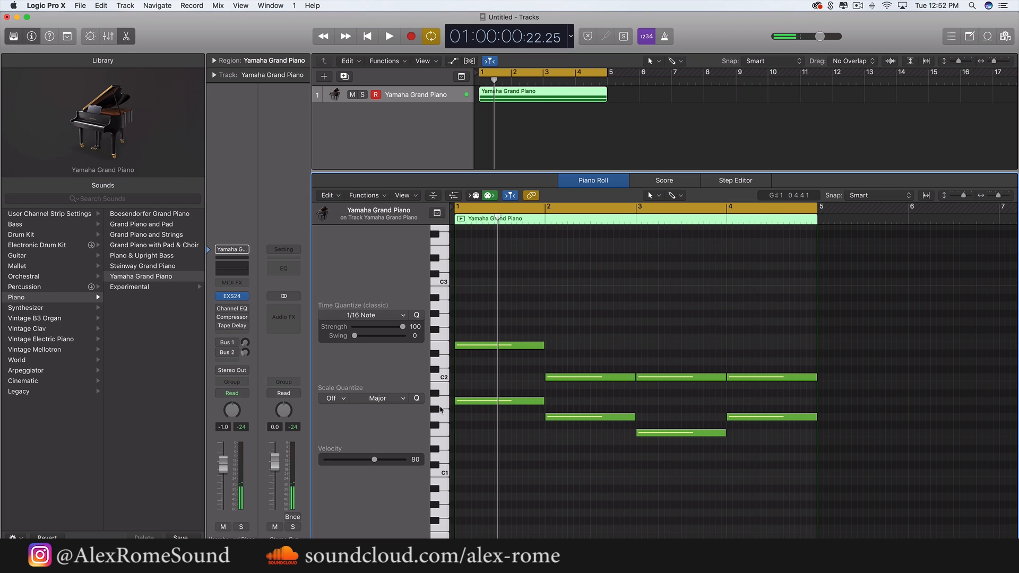
click(440, 406)
click(437, 394)
click(443, 388)
click(446, 377)
click(434, 370)
drag(592, 379, 591, 365)
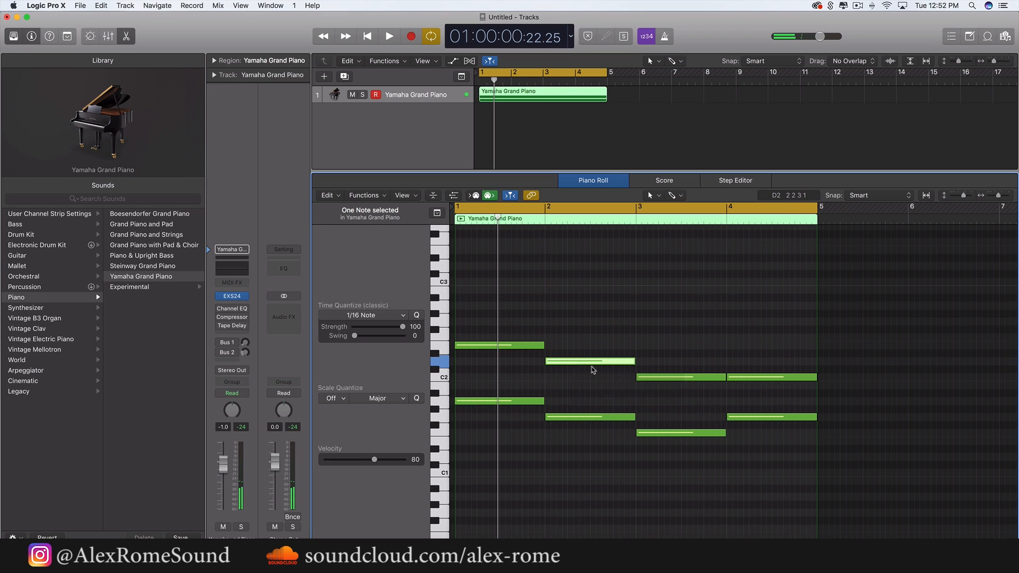
Move bar 4's C2 note up to D2, play and stop the progression, and clear the note selection
click(672, 378)
click(751, 375)
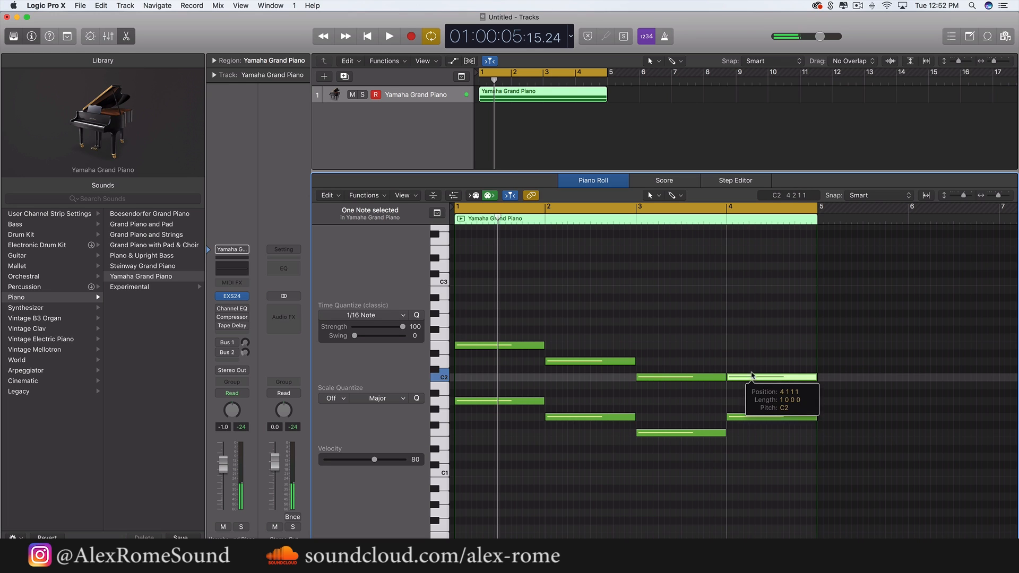
drag(752, 376, 752, 360)
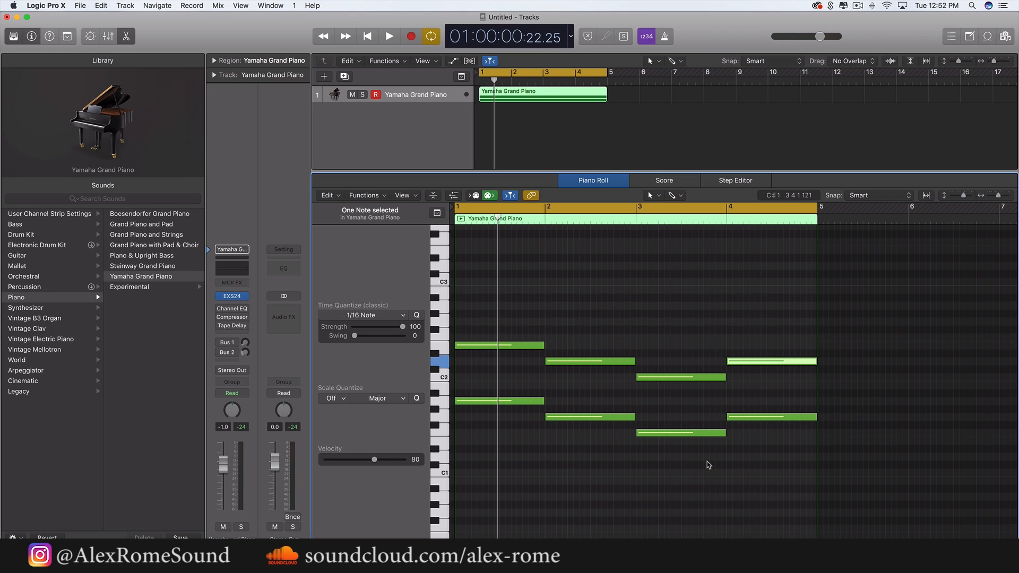
key(space)
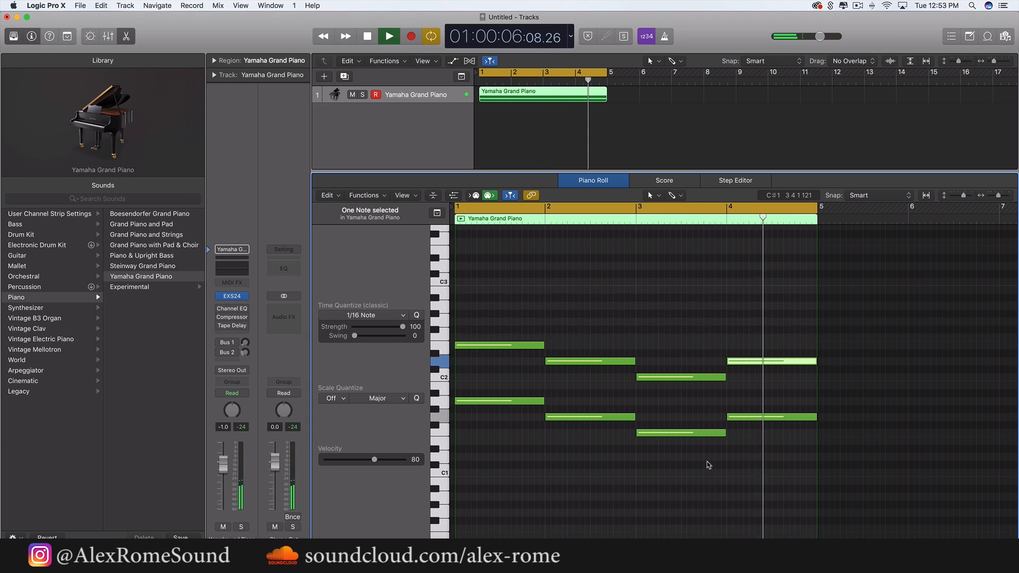
key(space)
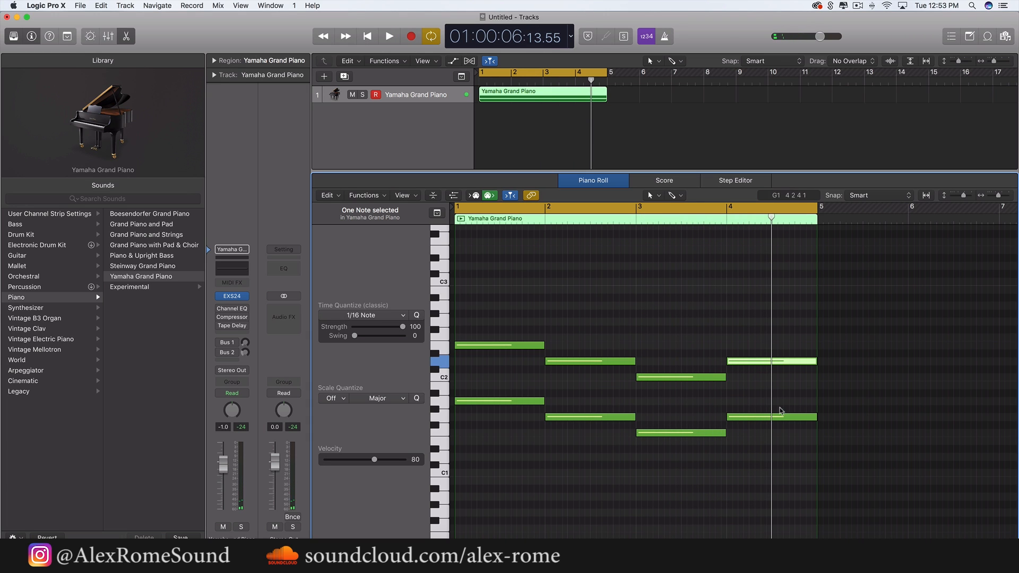
click(708, 398)
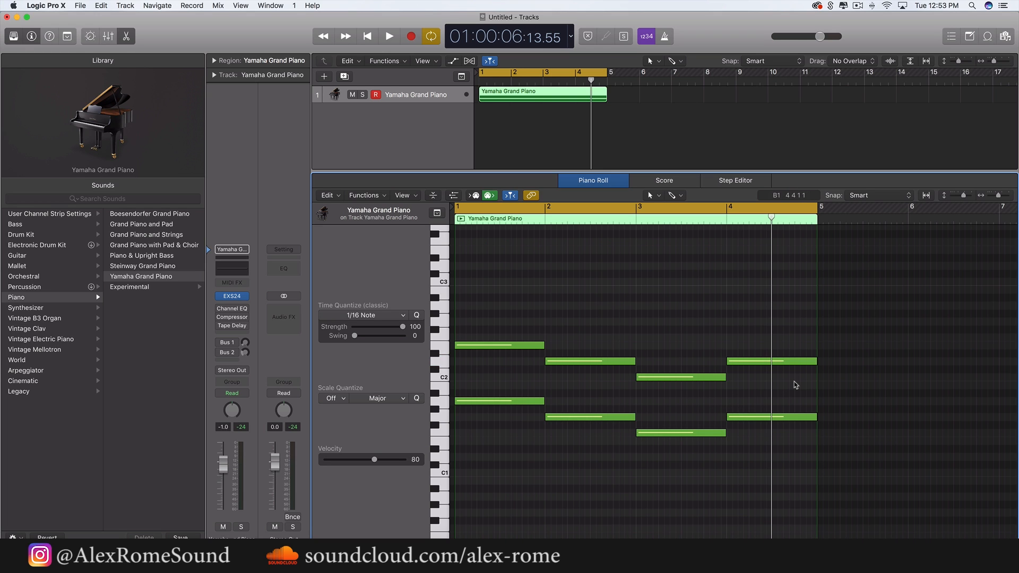
Repeat the four upper notes and move the copies back into bars 1 to 4 on C2, A#1, G#1 and A#1
drag(795, 384, 510, 300)
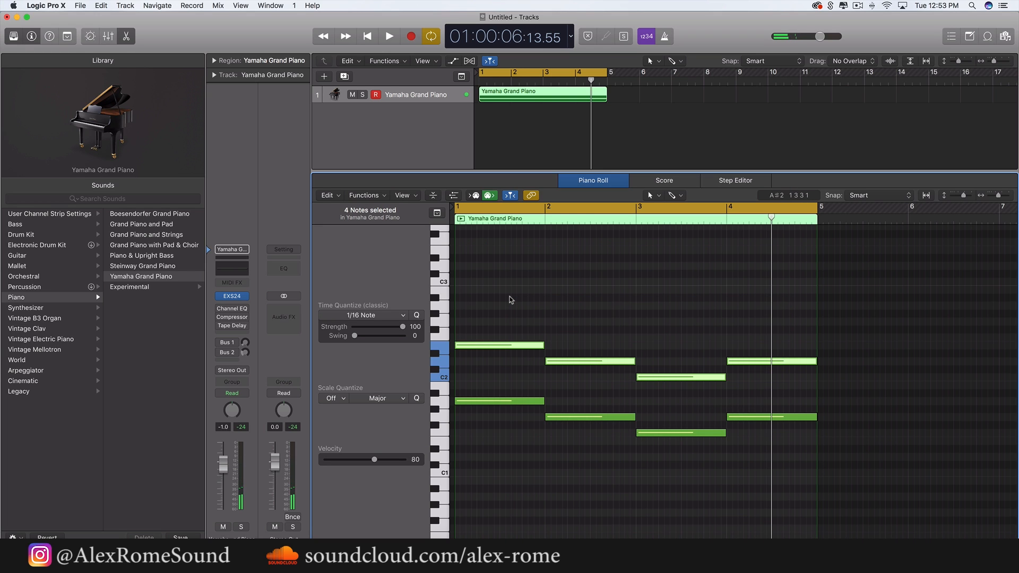
key(super+r)
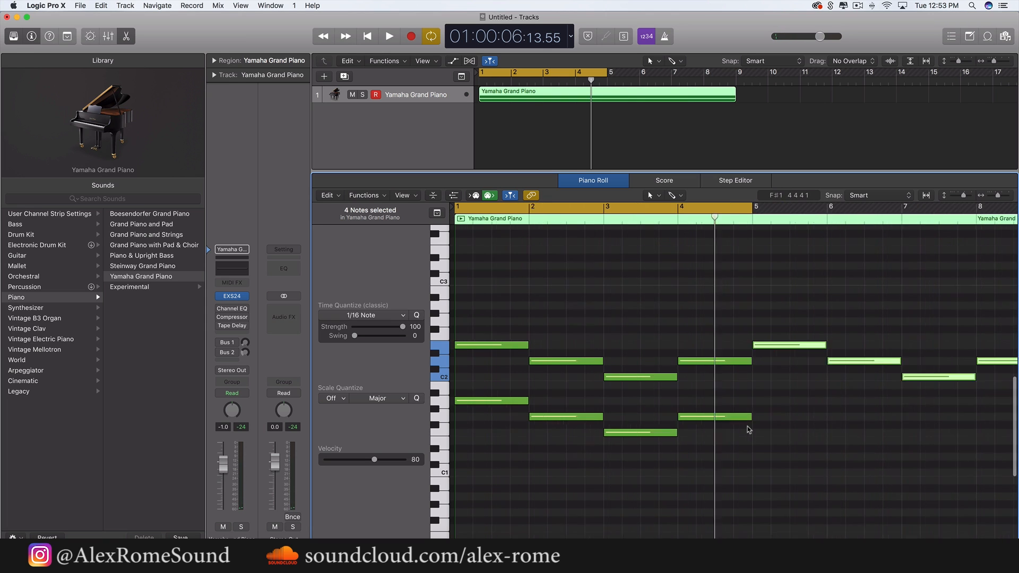
key(super+Left)
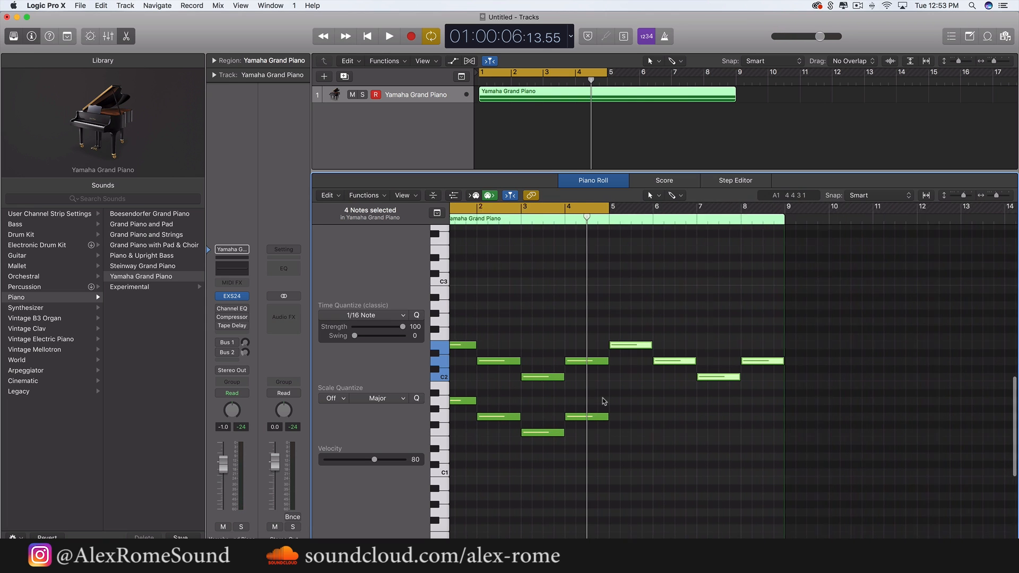
key(super+Right)
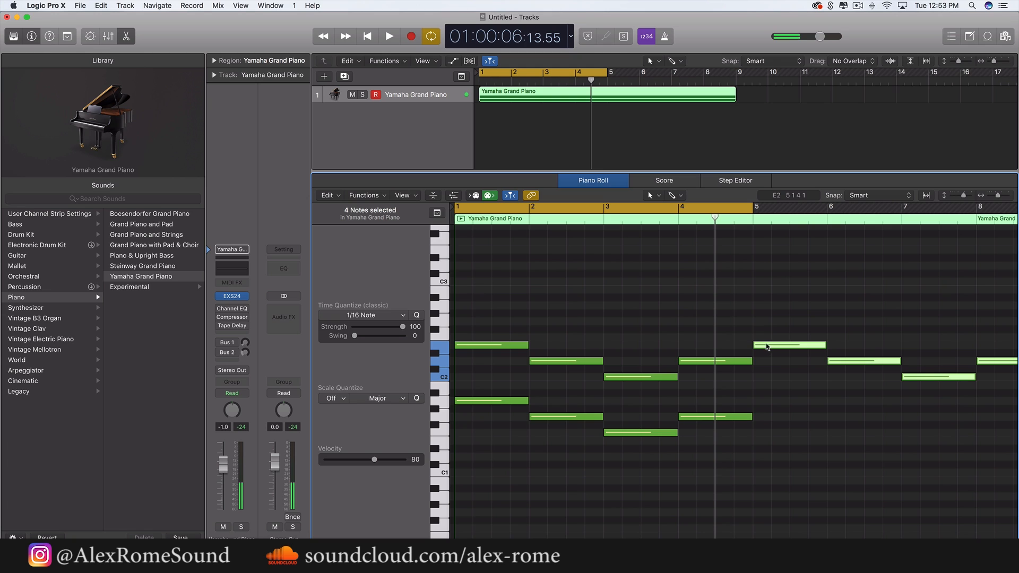
drag(766, 345, 468, 379)
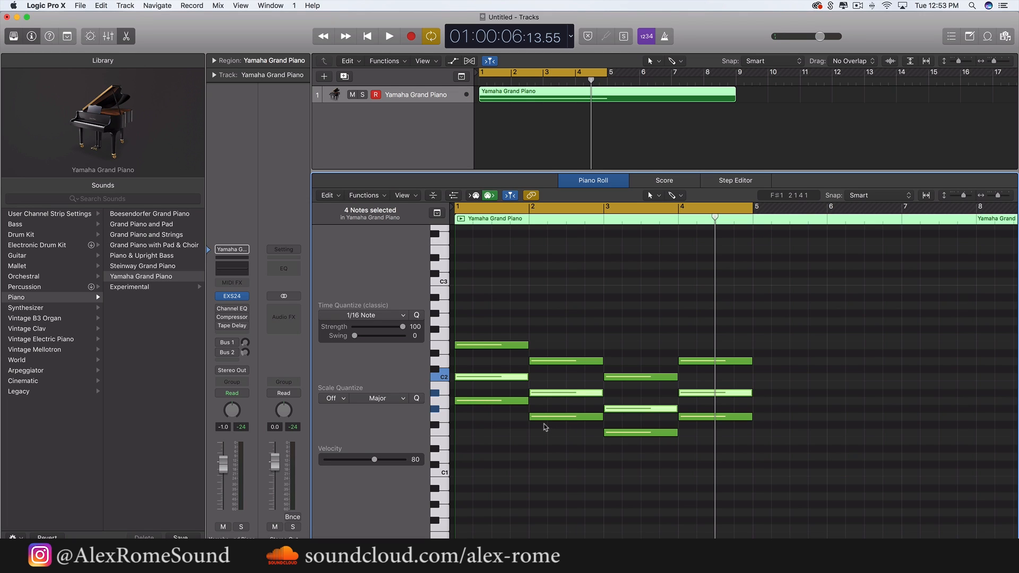
click(577, 408)
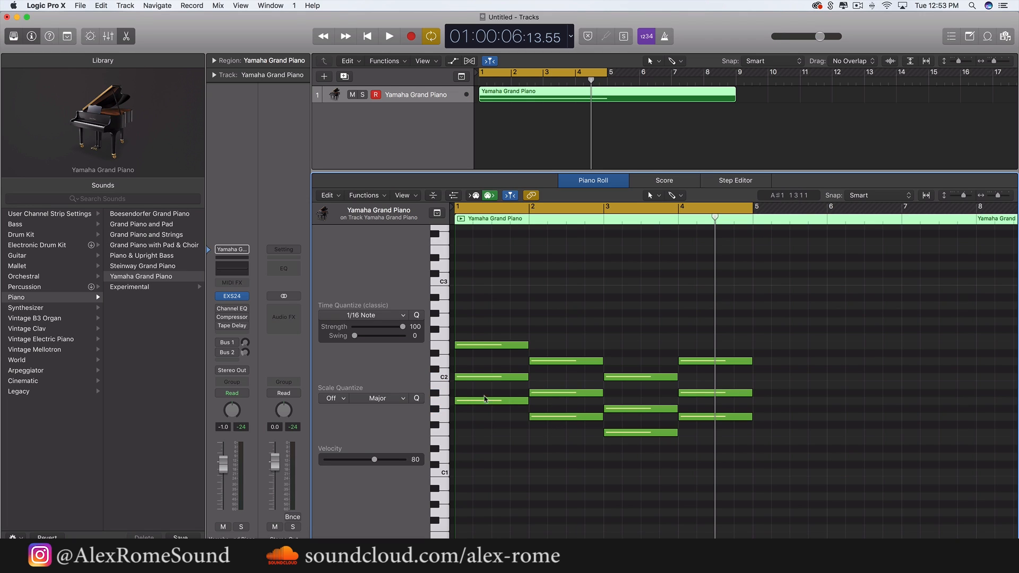
Move the A#1 notes in bars 2 and 4 up to B1 and briefly play the progression
click(436, 393)
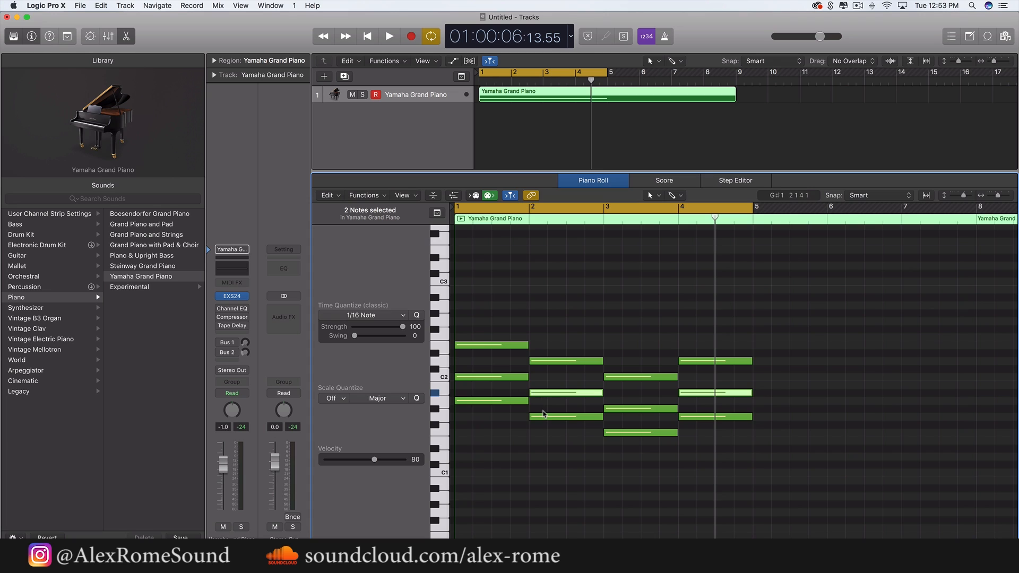
click(571, 395)
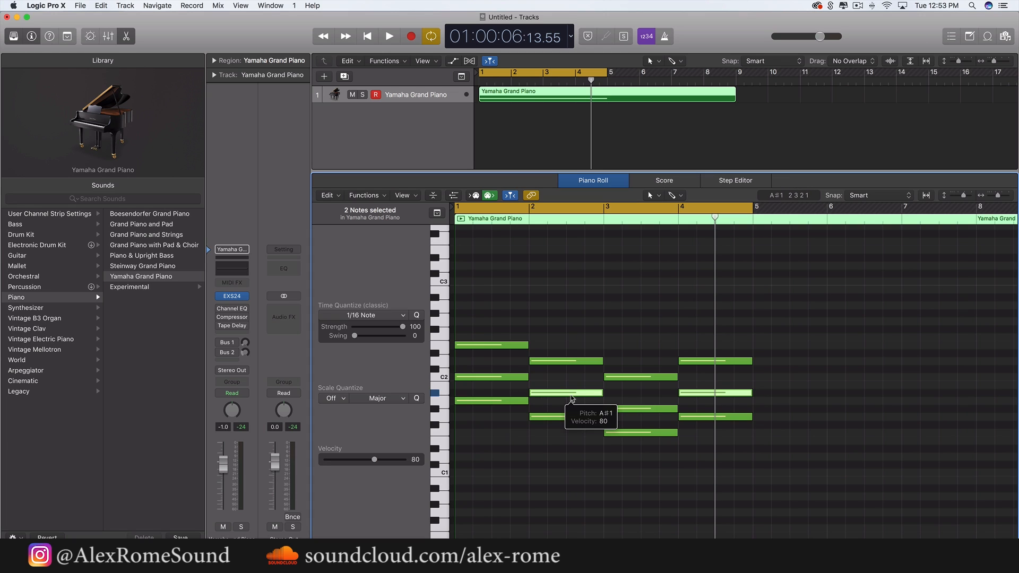
click(560, 392)
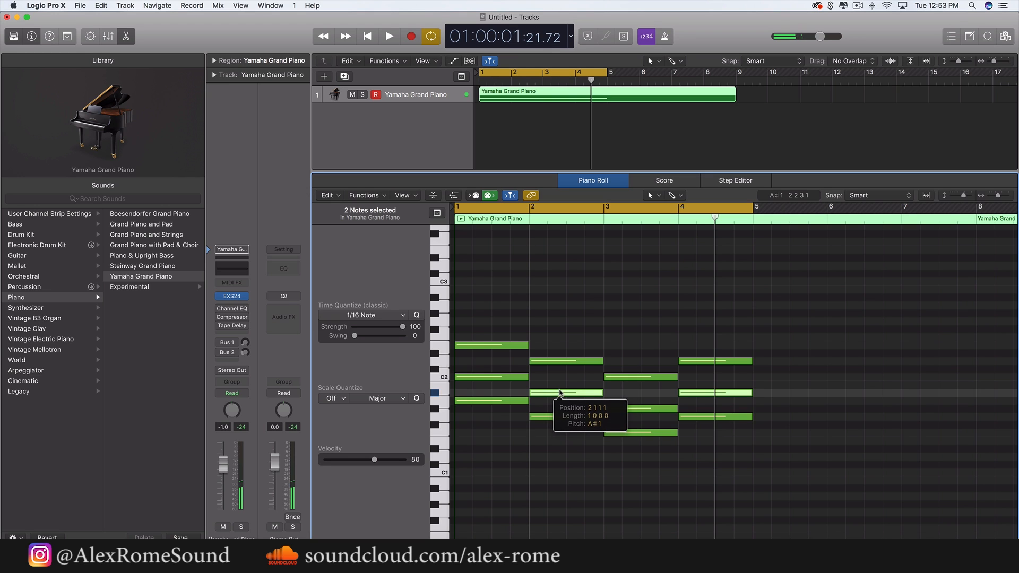
drag(560, 393, 560, 384)
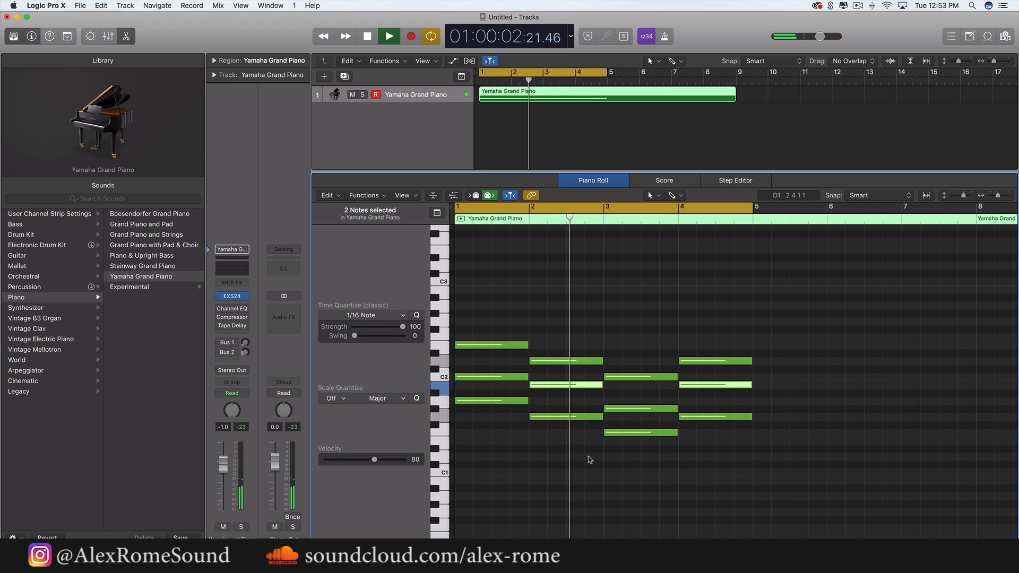
key(space)
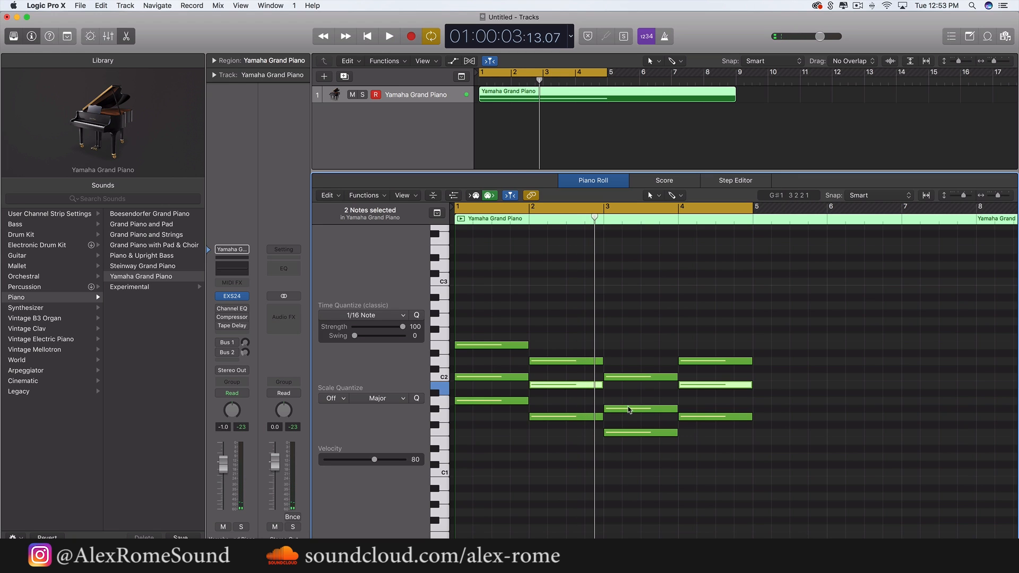
Move bar 3's G#1 note up to A1, then play the progression with the note selection cleared
drag(624, 410, 624, 402)
key(space)
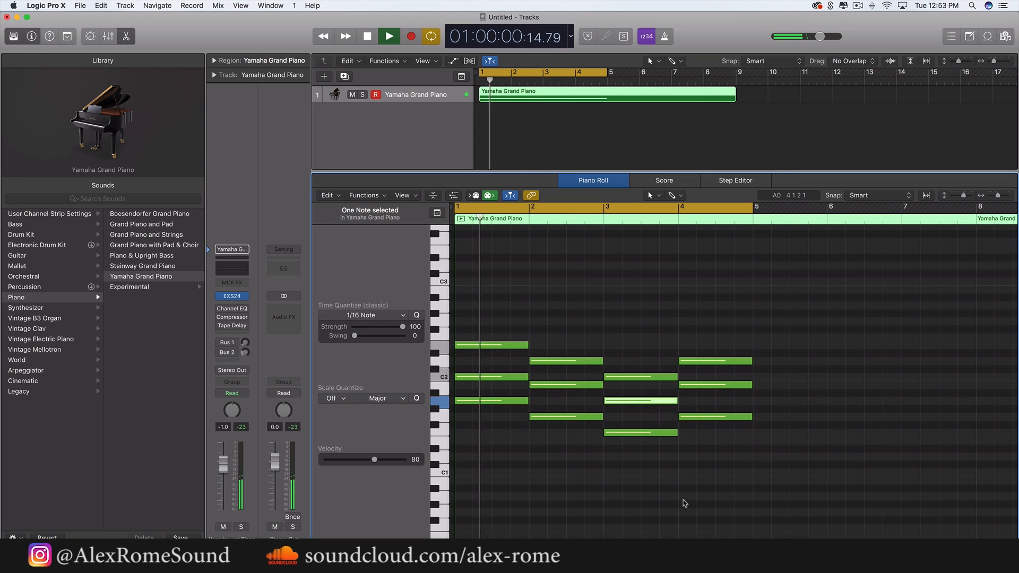
click(682, 500)
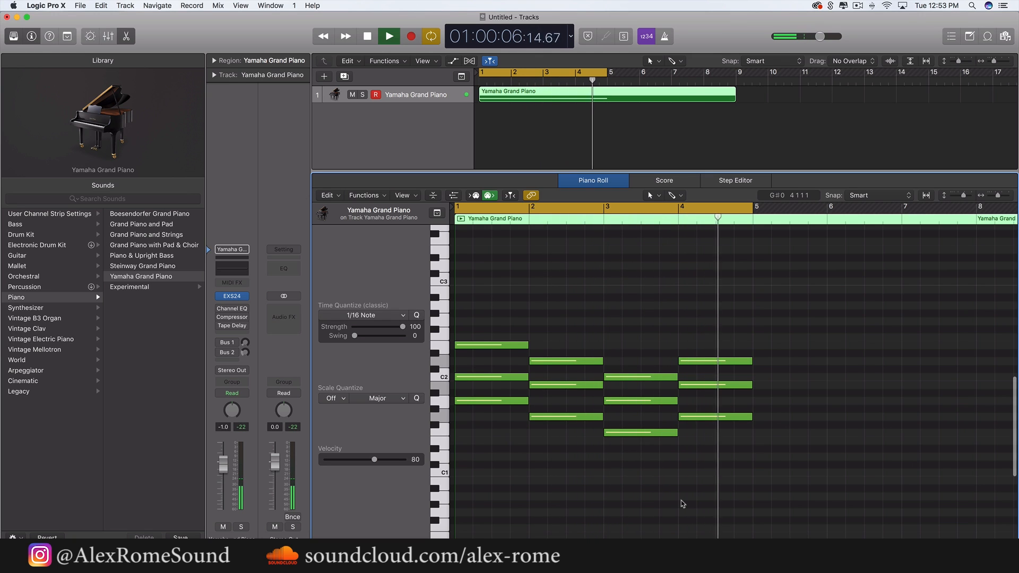
key(space)
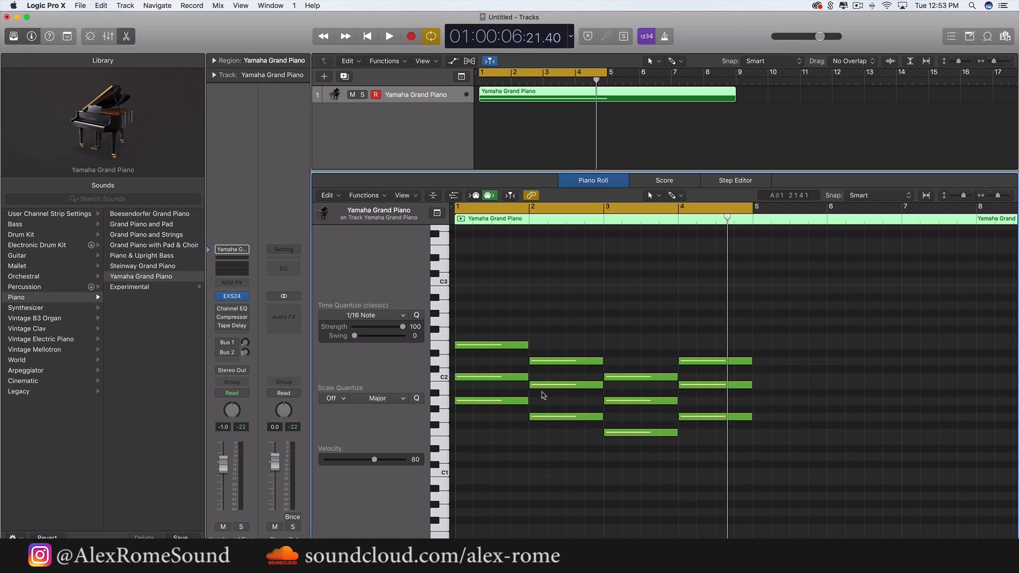
drag(543, 395, 505, 375)
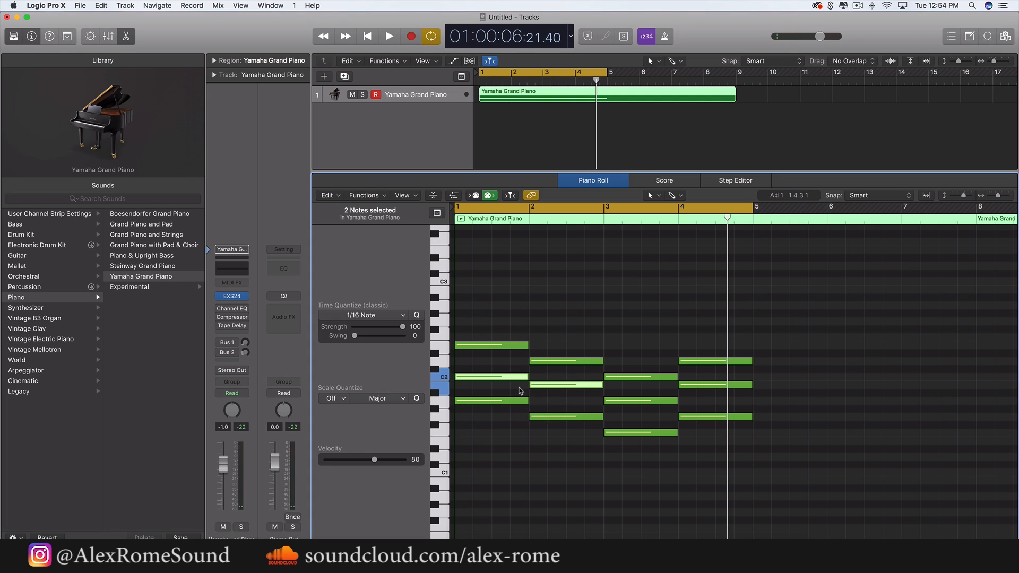
click(634, 400)
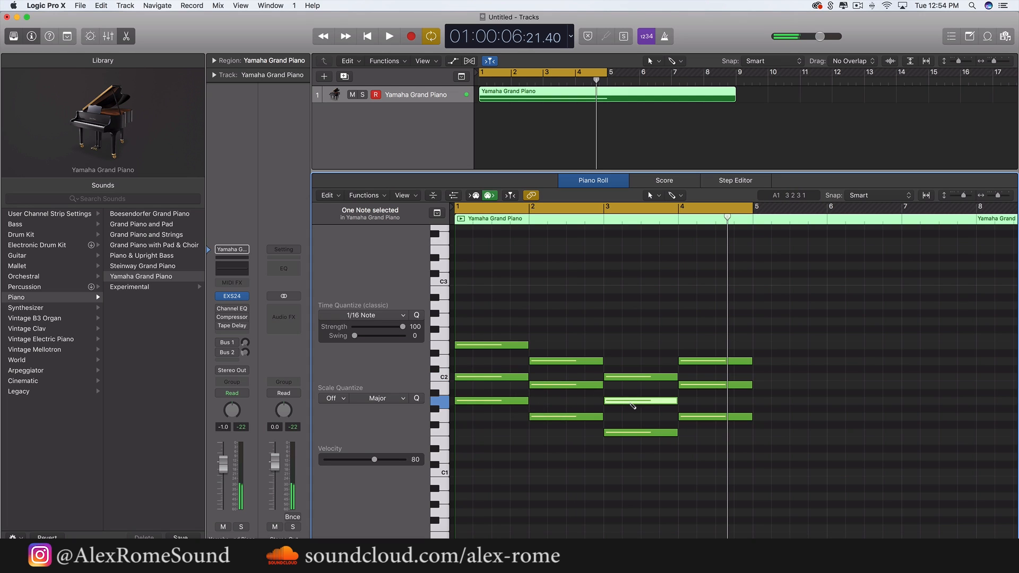
shift+click(720, 384)
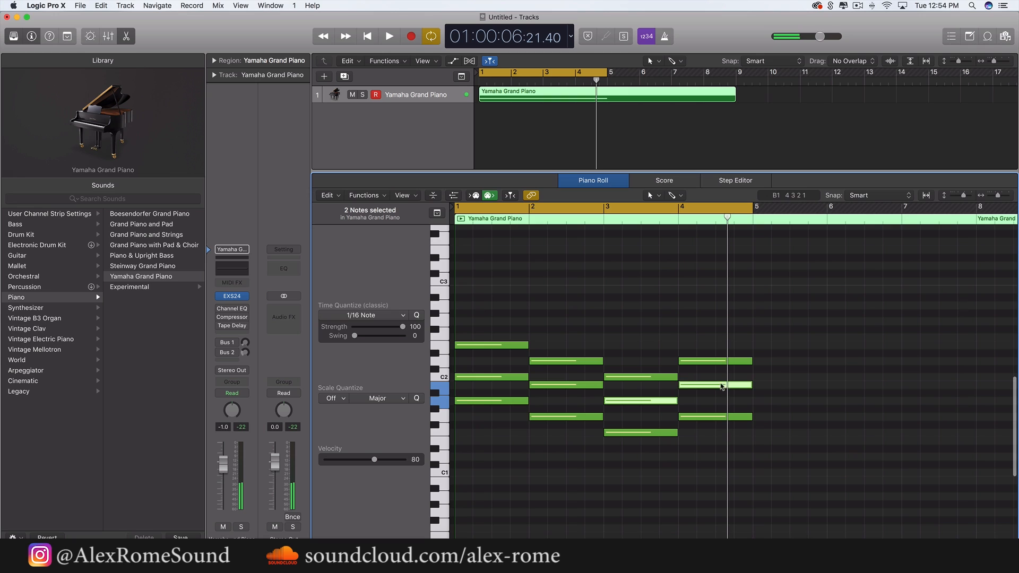
shift+click(578, 385)
shift+click(500, 378)
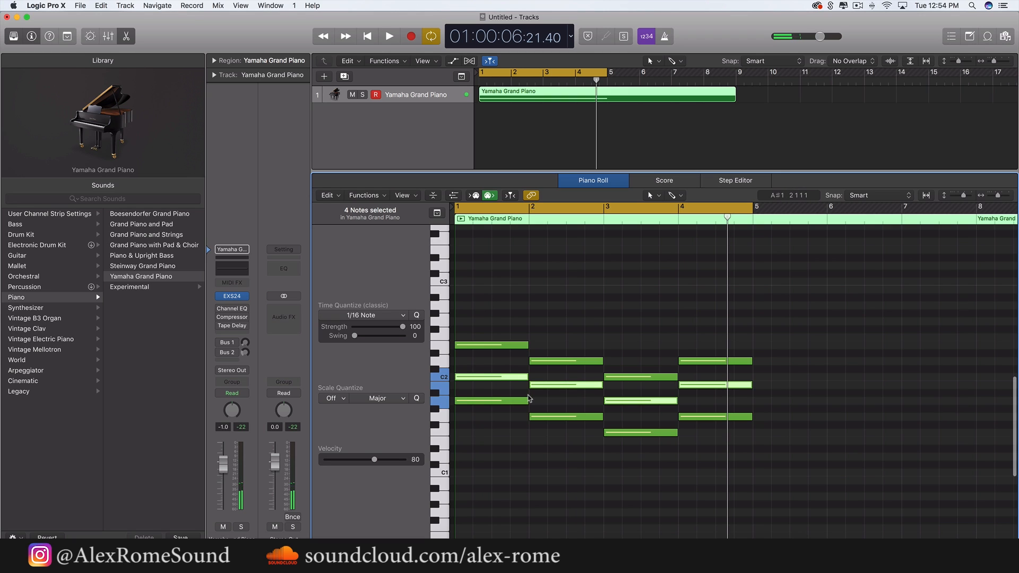
click(589, 401)
Move the middle notes of the four chords up an octave to C3, B2, A2 and B2 and start playback
click(503, 377)
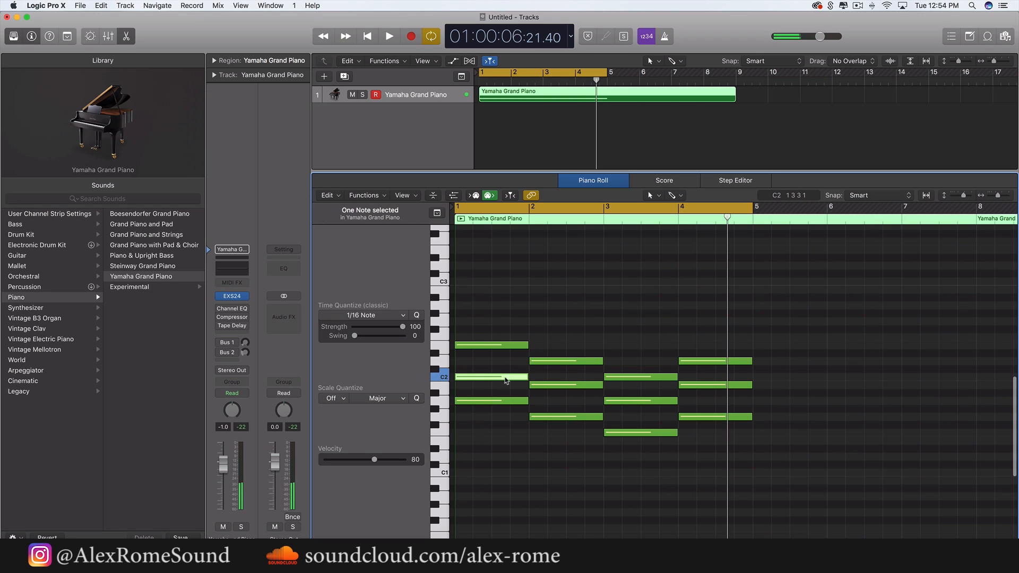
shift+click(569, 386)
shift+click(636, 401)
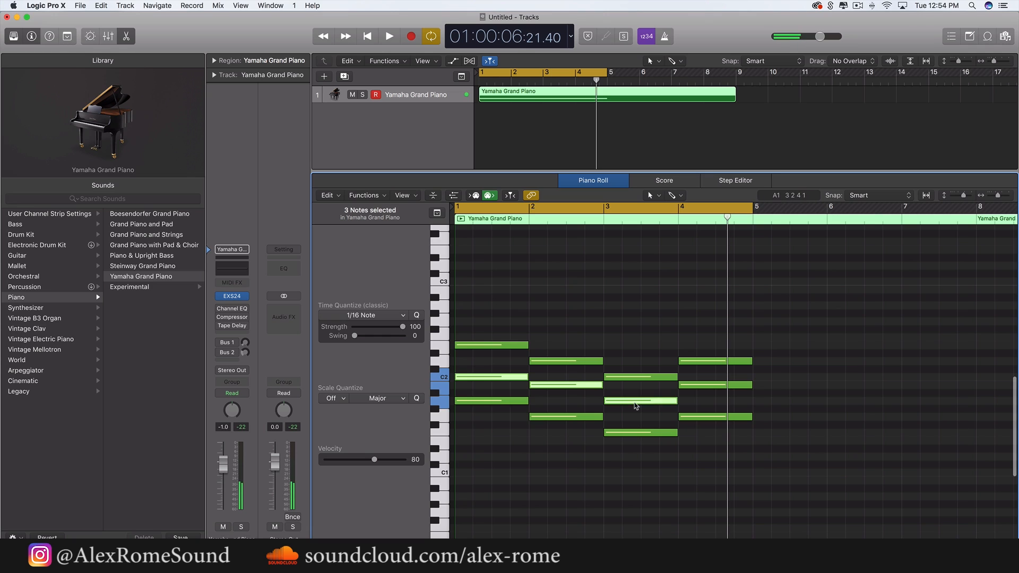
shift+click(715, 385)
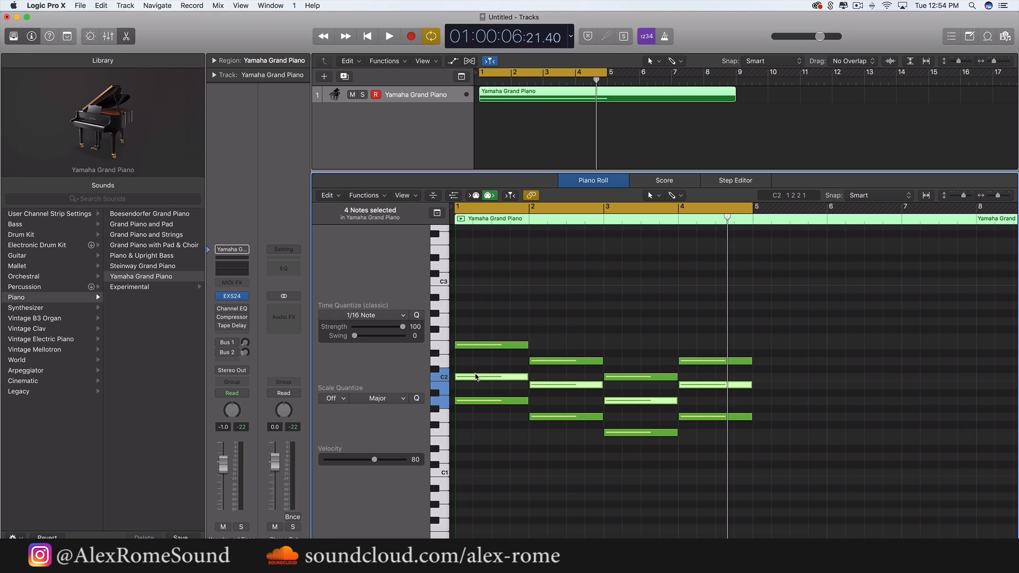
drag(474, 378, 474, 284)
key(space)
scroll(636, 398, up, 3)
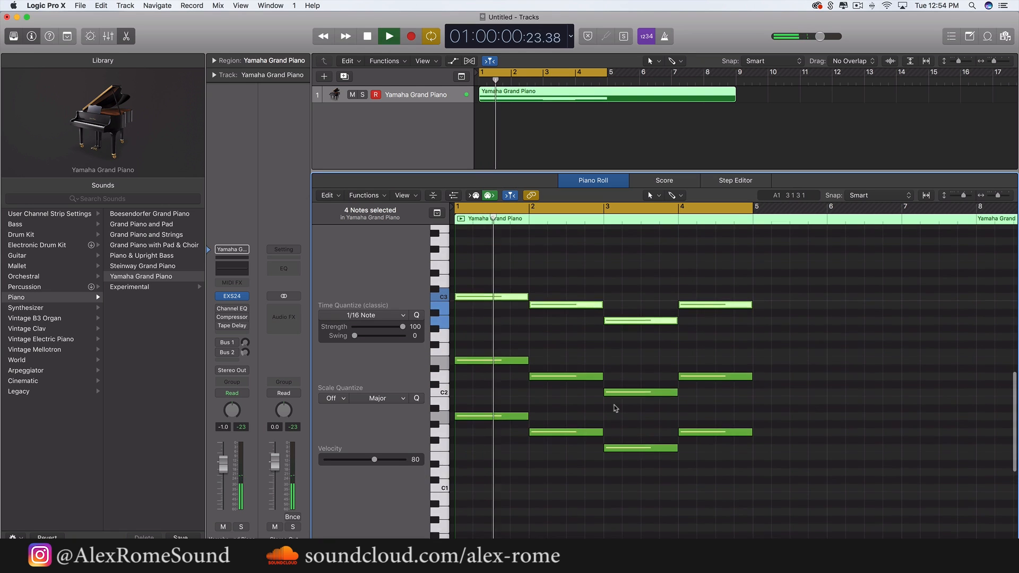
Shorten the piano region to end at bar 5 and extend the cycle range to bar 9, with playback stopped and the region deselected
click(602, 80)
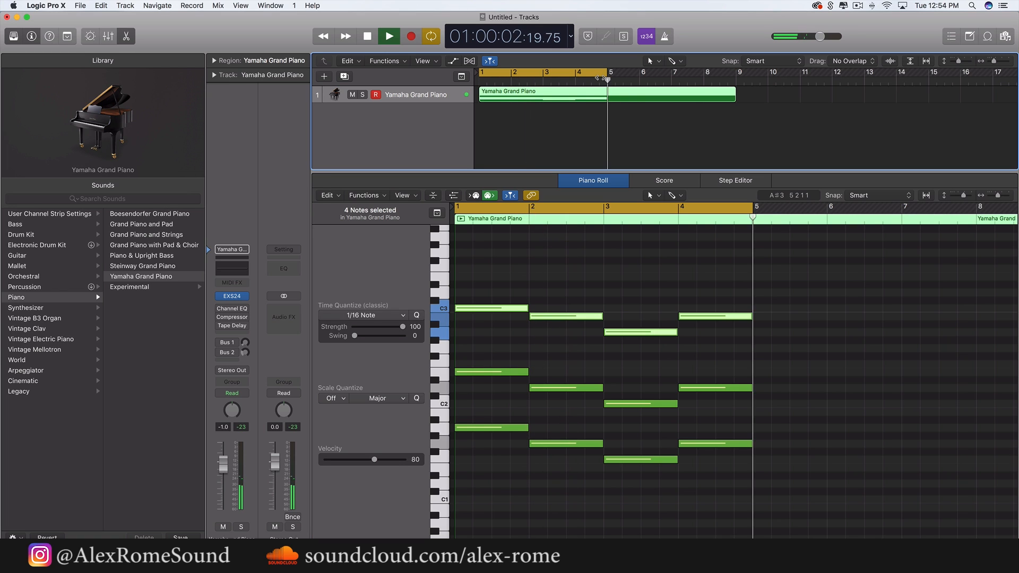
key(space)
key(space)
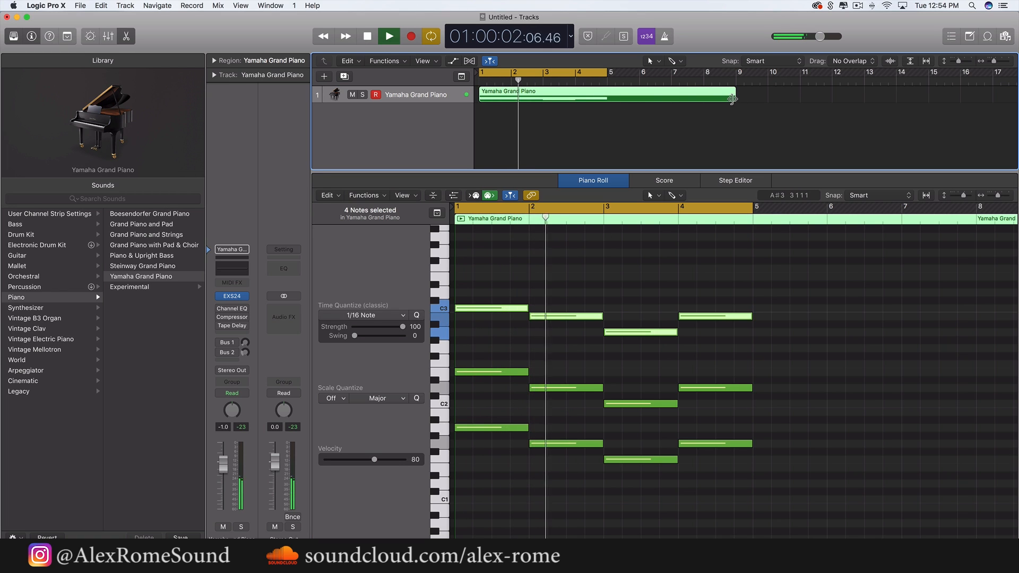
drag(734, 98, 737, 73)
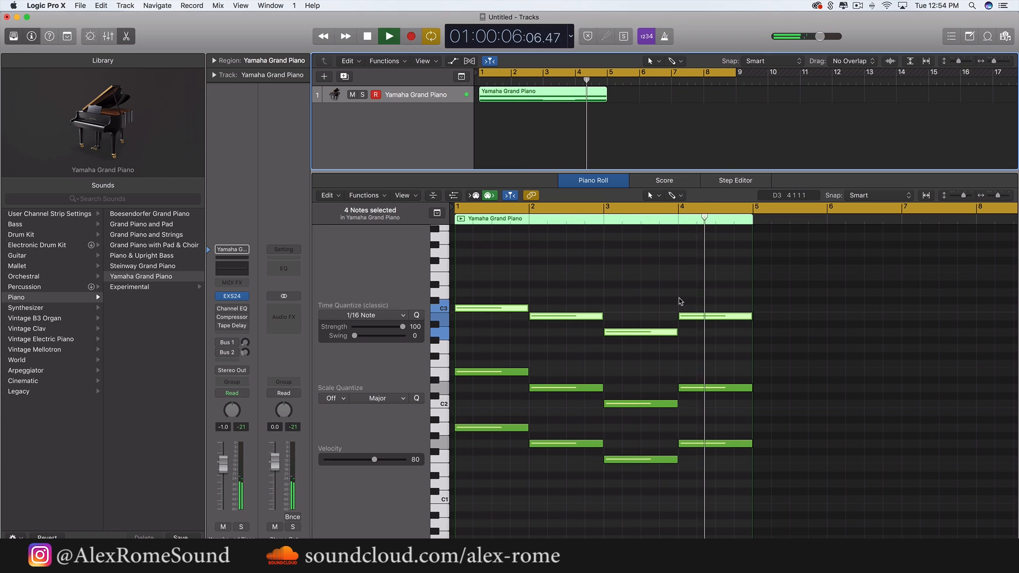
key(space)
click(658, 148)
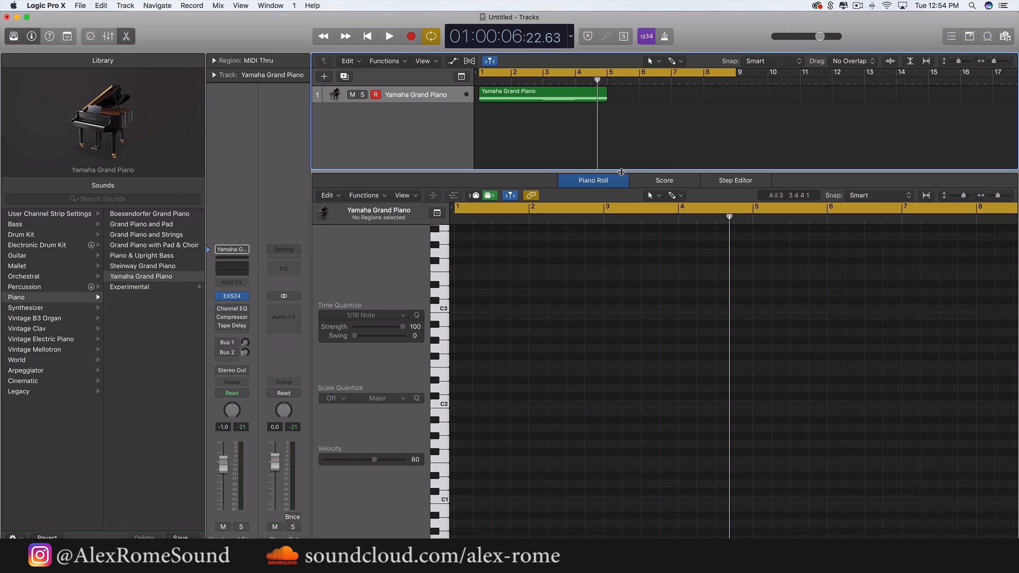
Enlarge the Tracks area and track height, and extend the cycle range to bar 17
drag(621, 172, 621, 471)
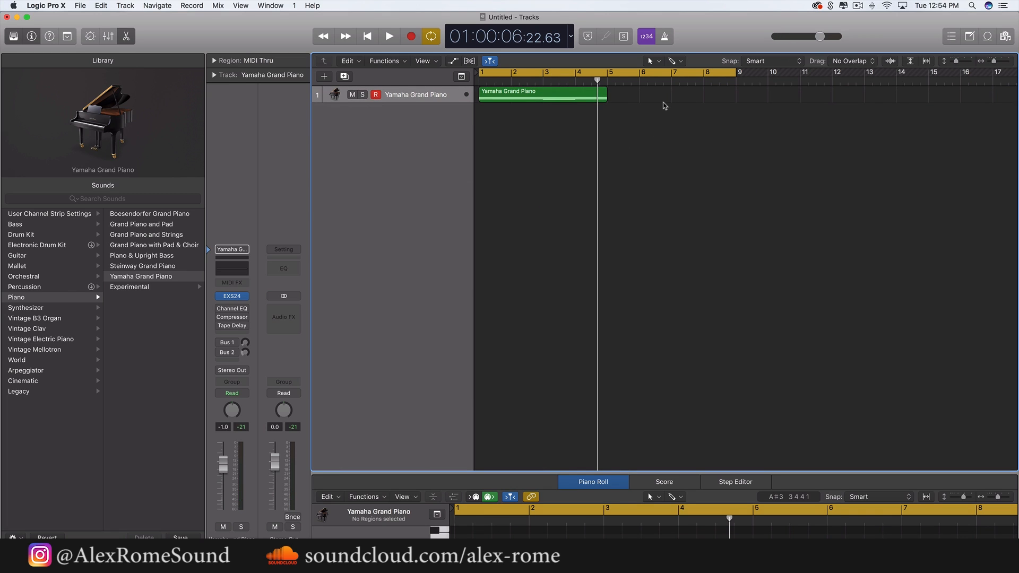
key(super+Left)
drag(677, 71, 891, 72)
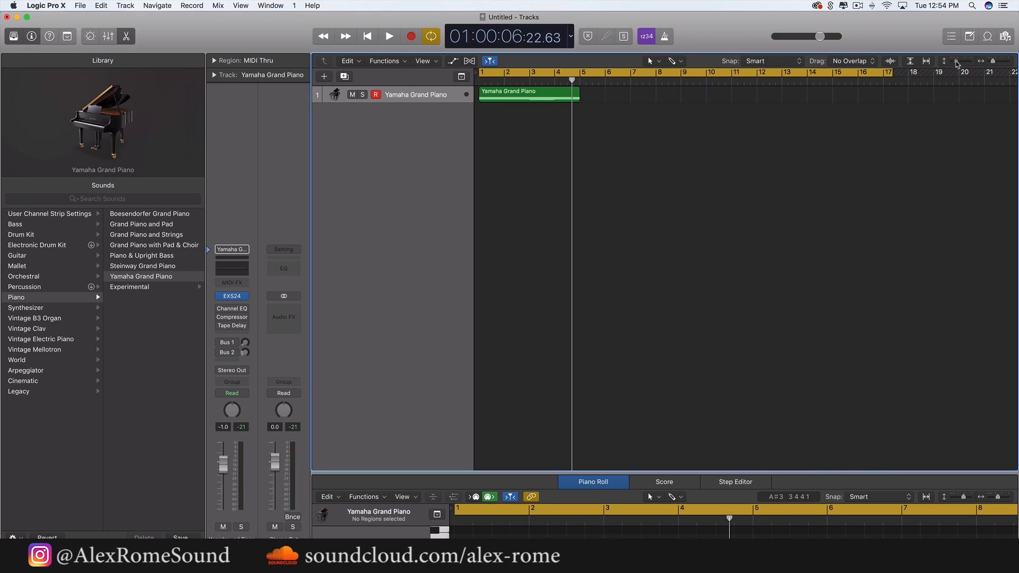
drag(957, 63, 963, 64)
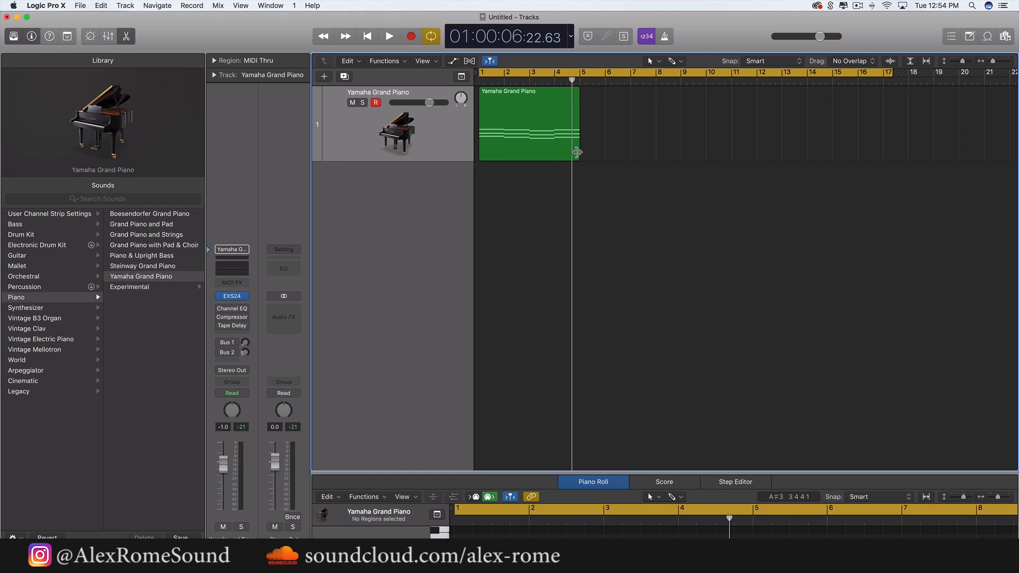
Loop the four-bar Yamaha Grand Piano region out to bar 17
mouse_move(577, 152)
mouse_down()
mouse_move(726, 151)
mouse_move(581, 158)
mouse_up()
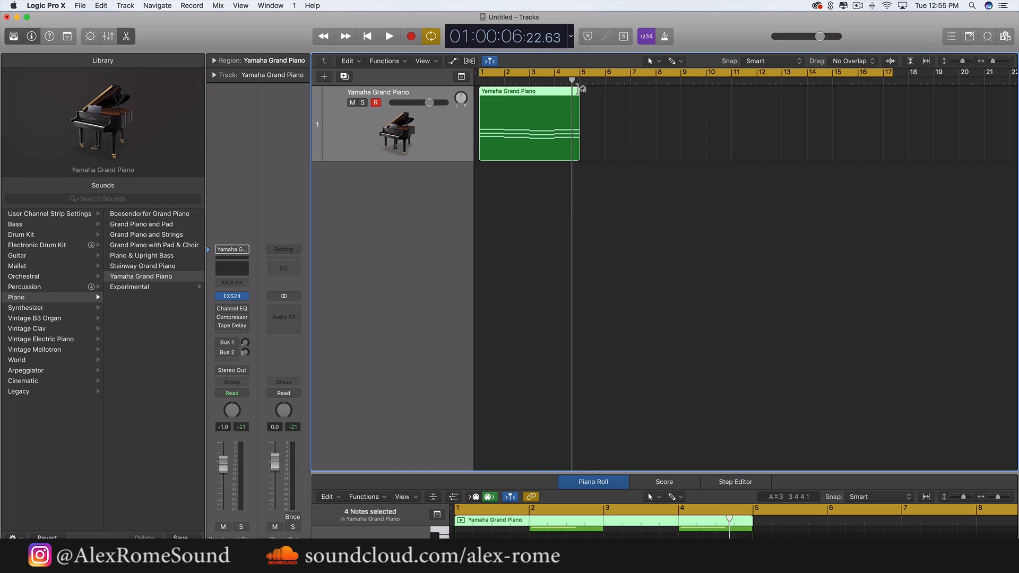
drag(580, 89, 884, 79)
scroll(736, 231, down, 8)
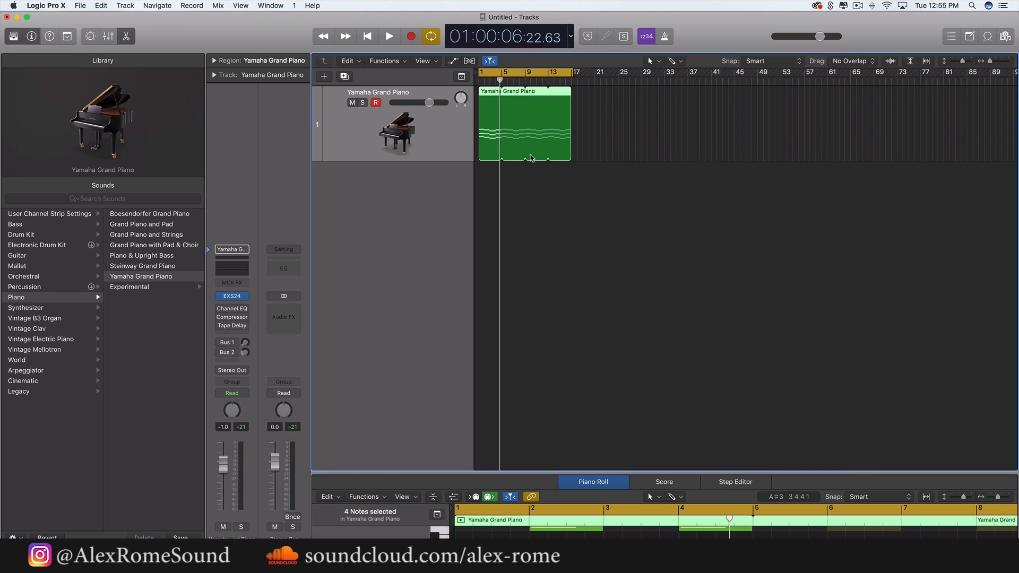
scroll(497, 153, up, 4)
scroll(642, 106, left, 2)
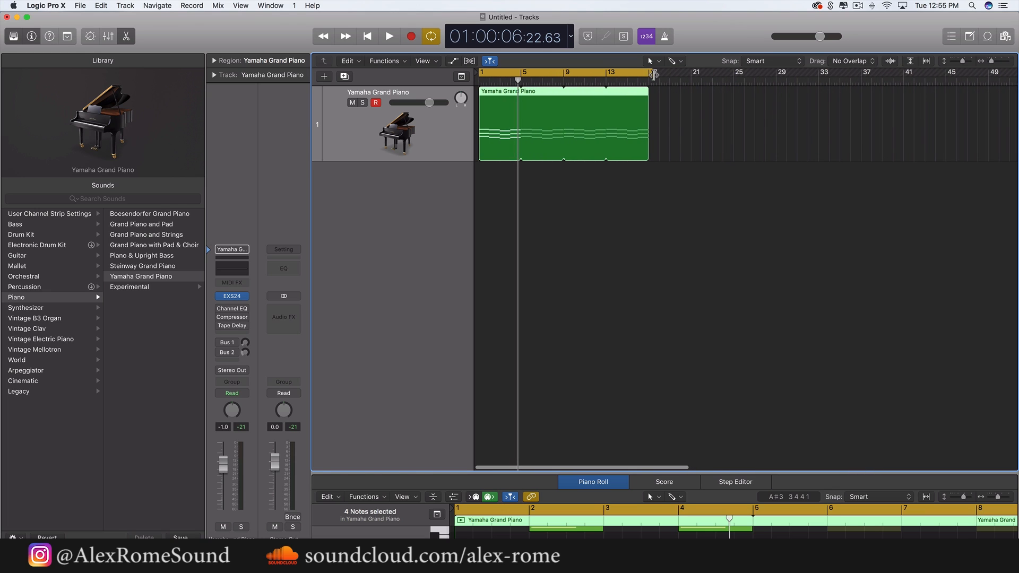
Move the playhead to the end of the looped region at bar 17 and on to bar 20
drag(649, 75, 649, 75)
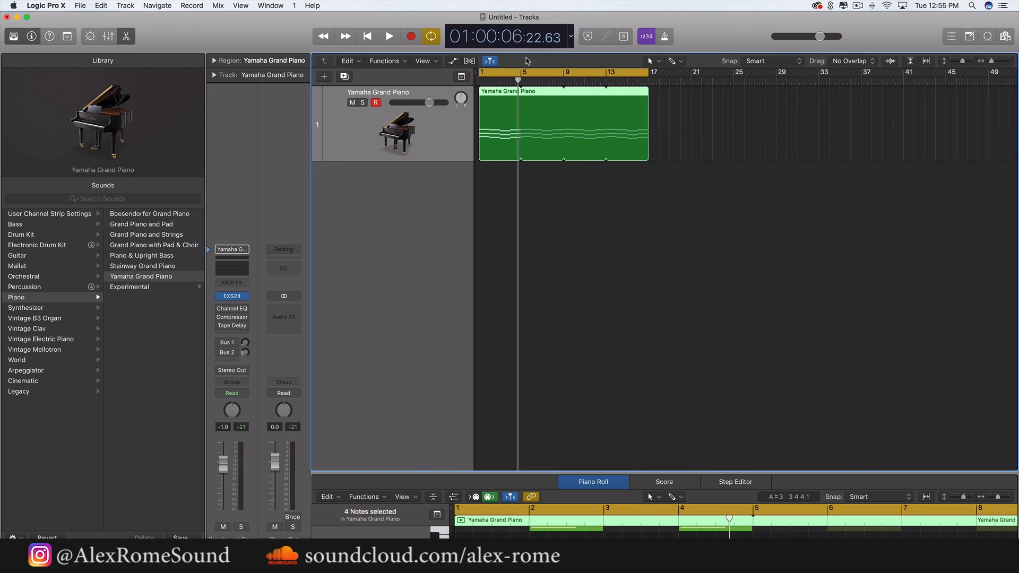
drag(518, 80, 649, 87)
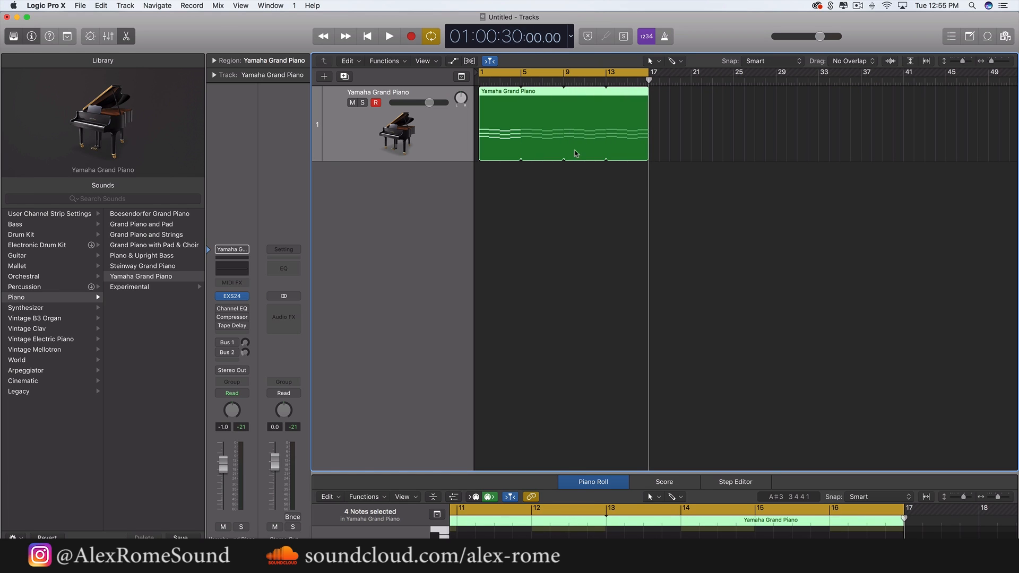
drag(648, 98, 680, 86)
drag(522, 96, 647, 99)
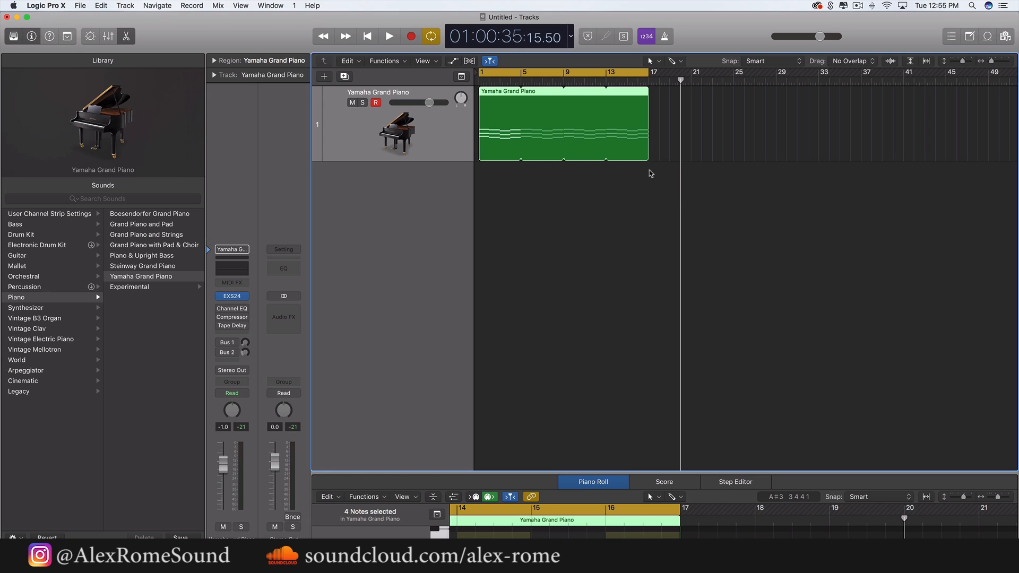
Play the looped piano progression from the start, deselect the region and stop playback
key(space)
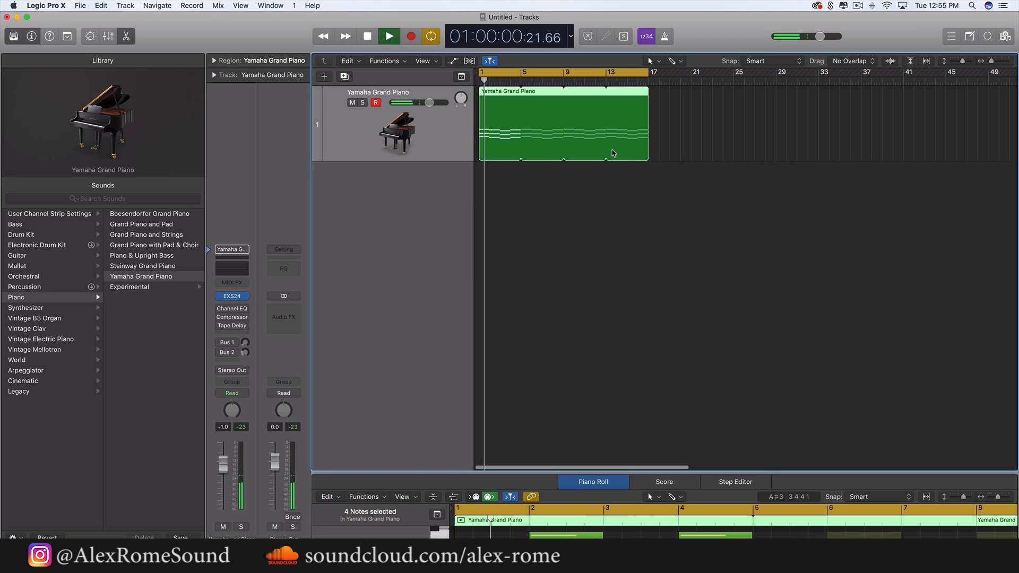
click(588, 222)
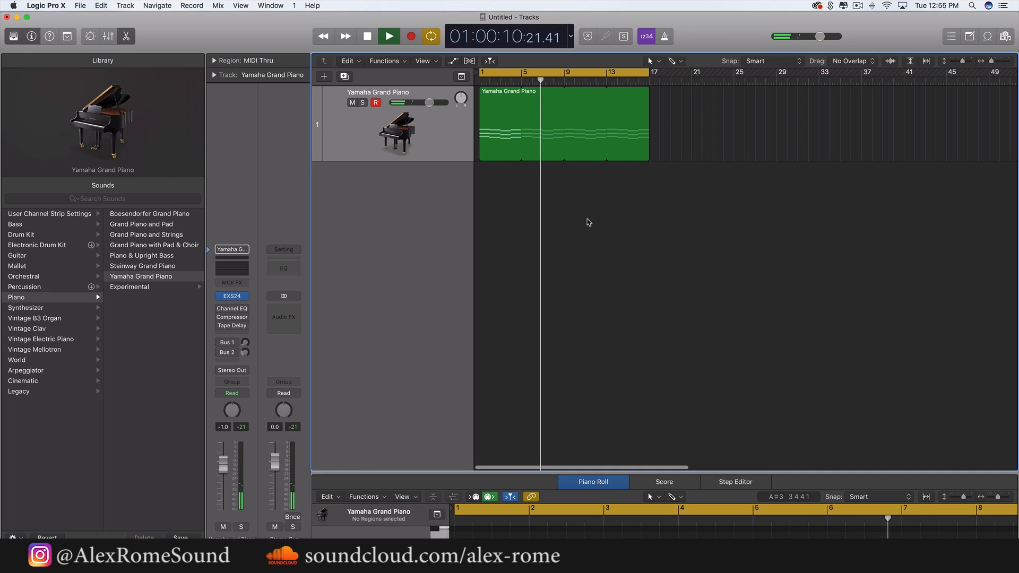
key(space)
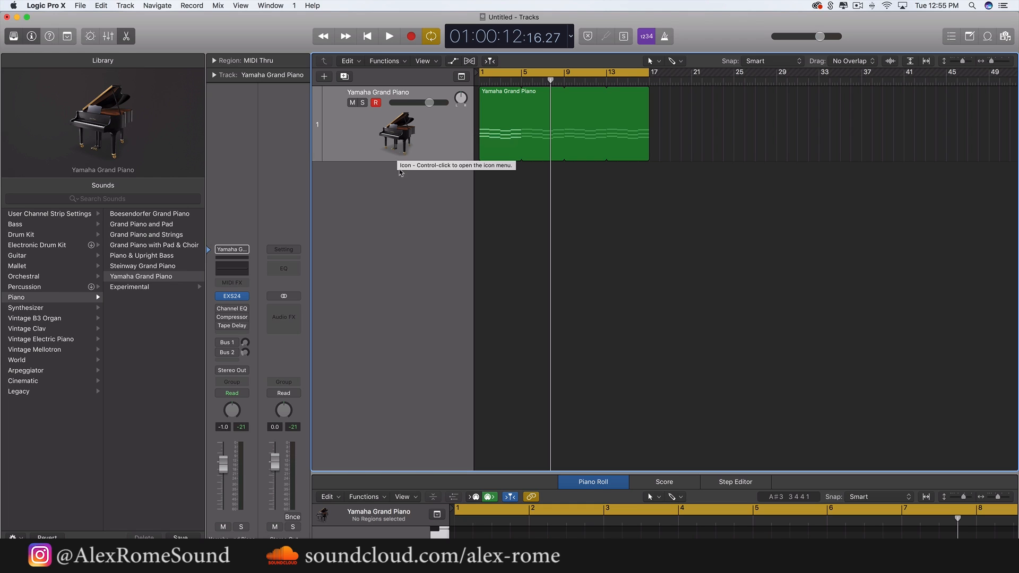
Add two more software instrument tracks below the Yamaha Grand Piano track
click(365, 137)
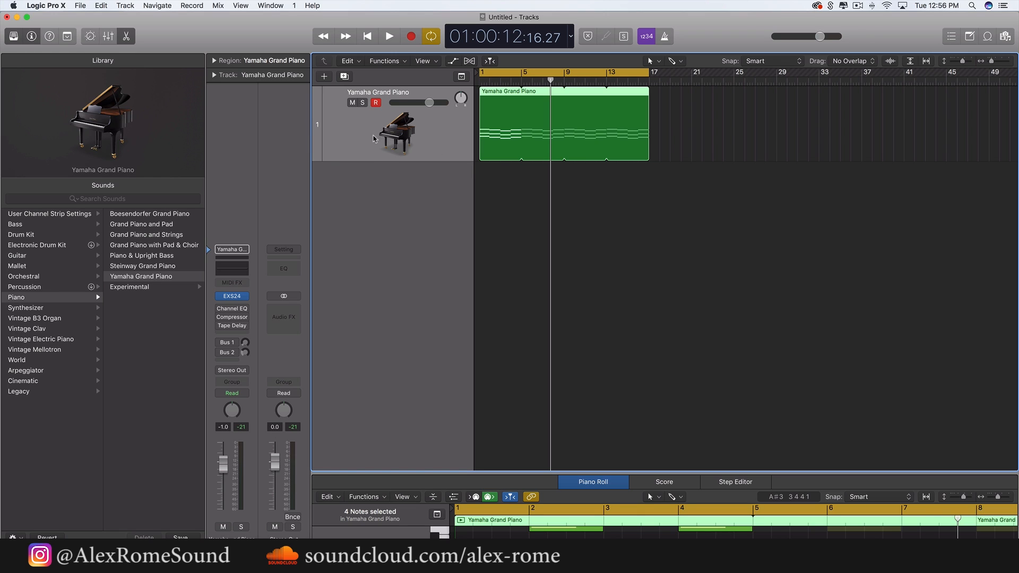
double_click(392, 221)
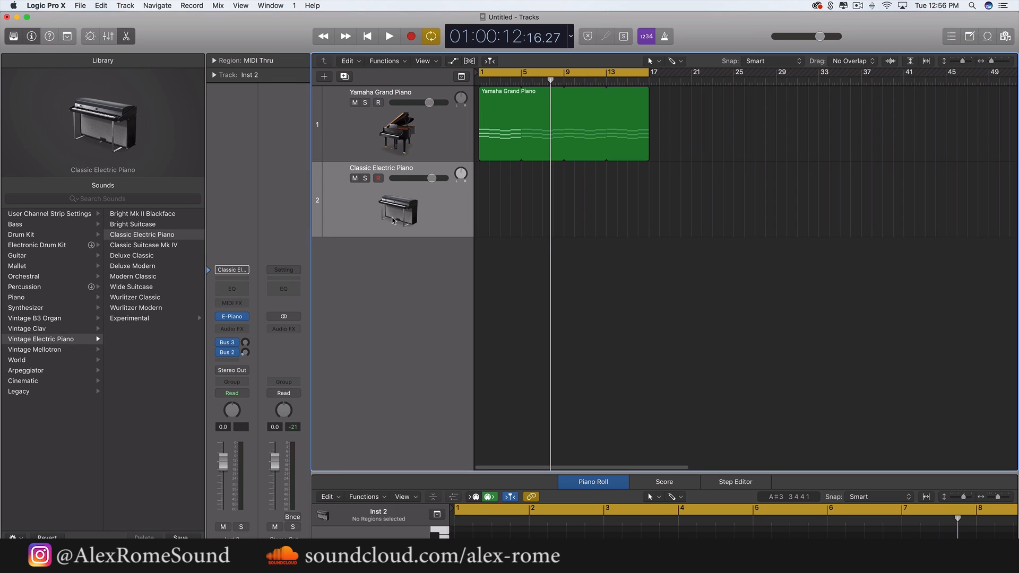
double_click(405, 288)
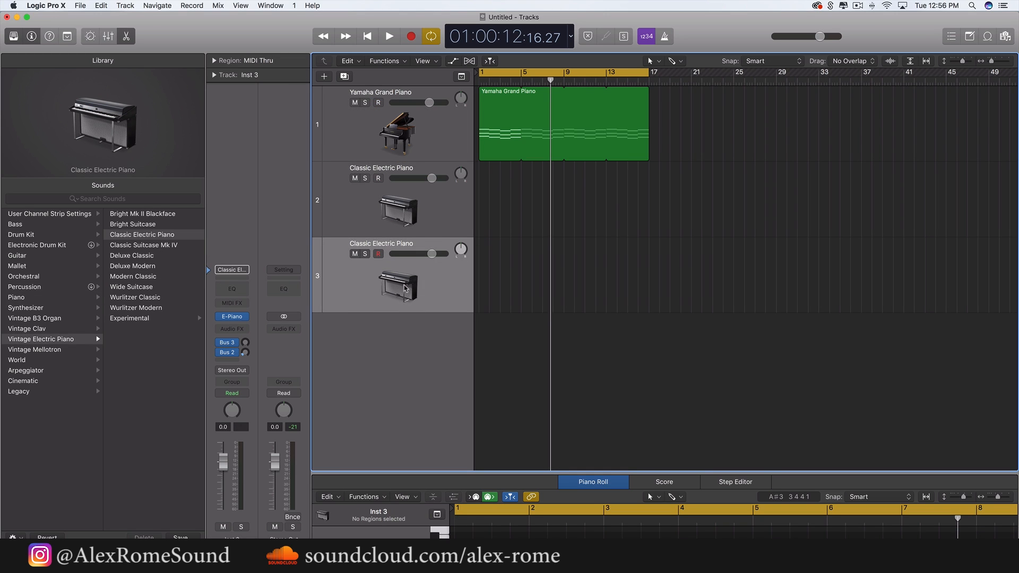
Undo the additions of the Classic Electric Piano tracks, keeping only the Yamaha Grand Piano track
double_click(398, 360)
key(super+z)
key(super+z)
key(super+z)
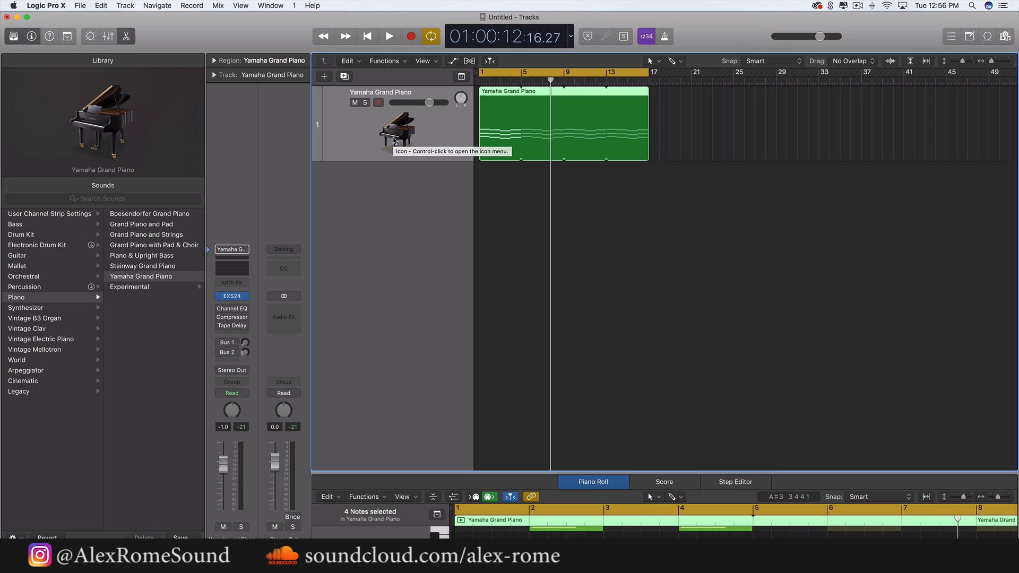
Add a software instrument track below the Yamaha Grand Piano track and delete it again
double_click(376, 195)
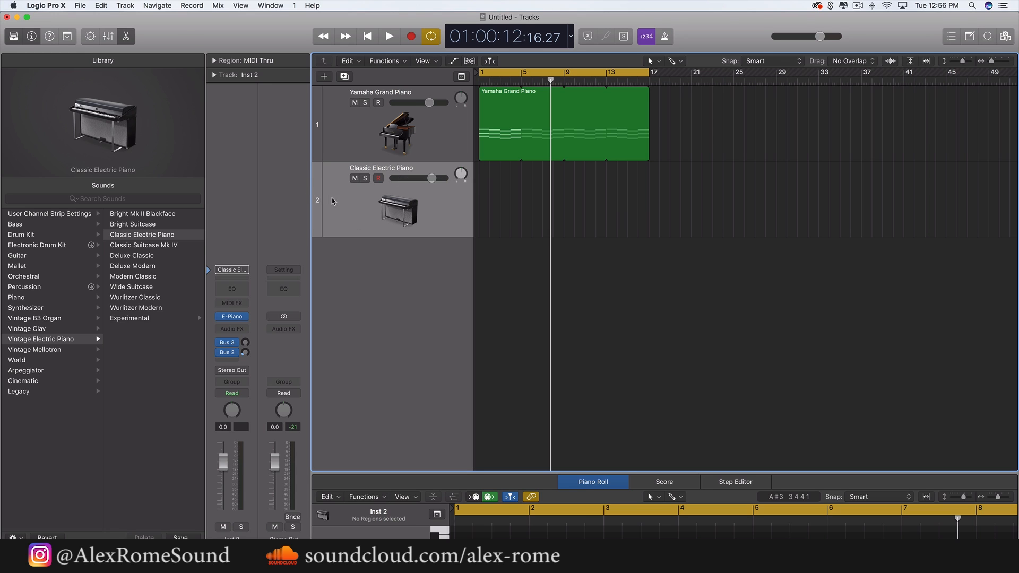
key(super+BackSpace)
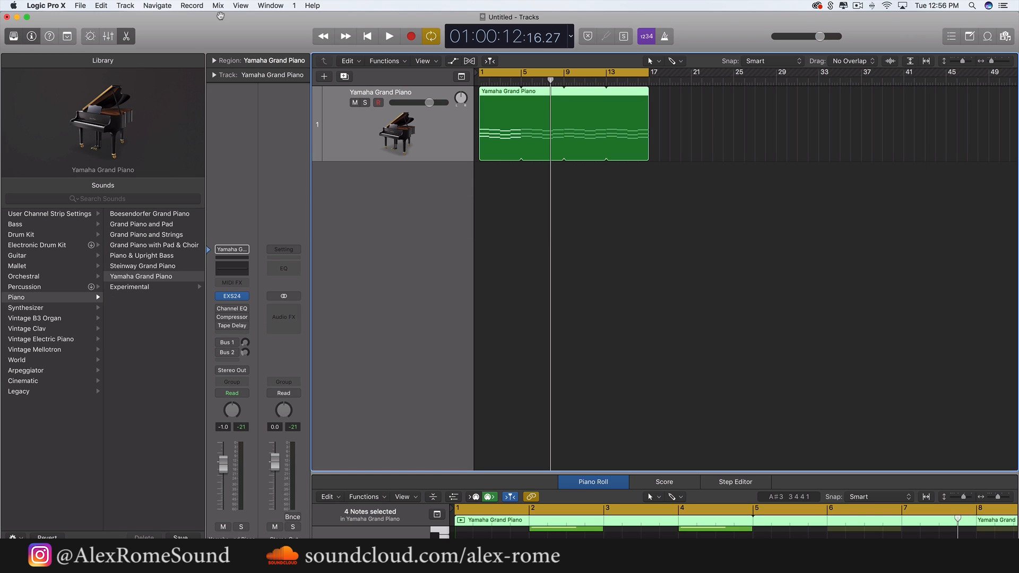
Create one audio track with Input 1 and Output 1 + 2 below the Yamaha Grand Piano track
click(126, 6)
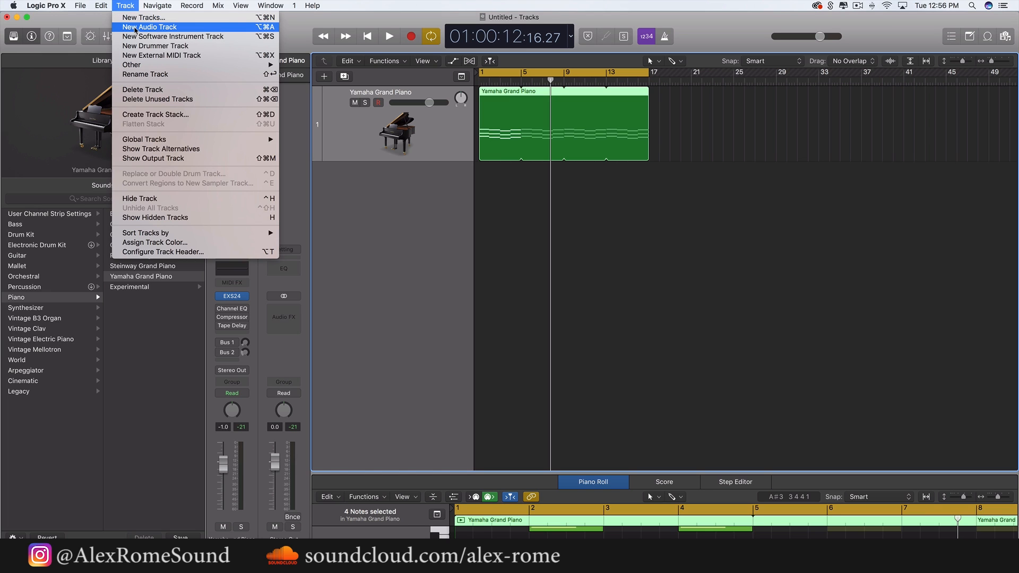
click(393, 213)
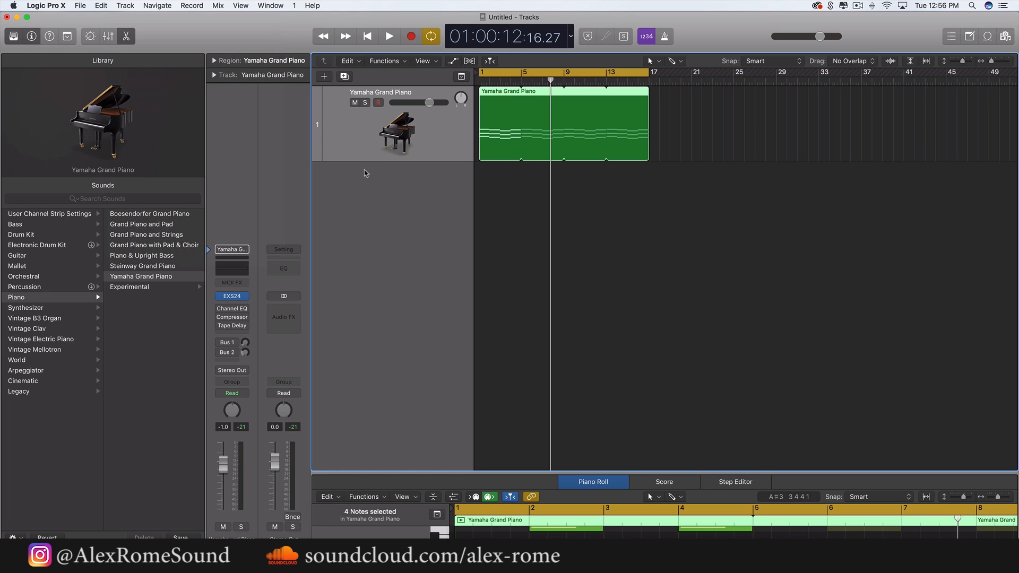
click(324, 77)
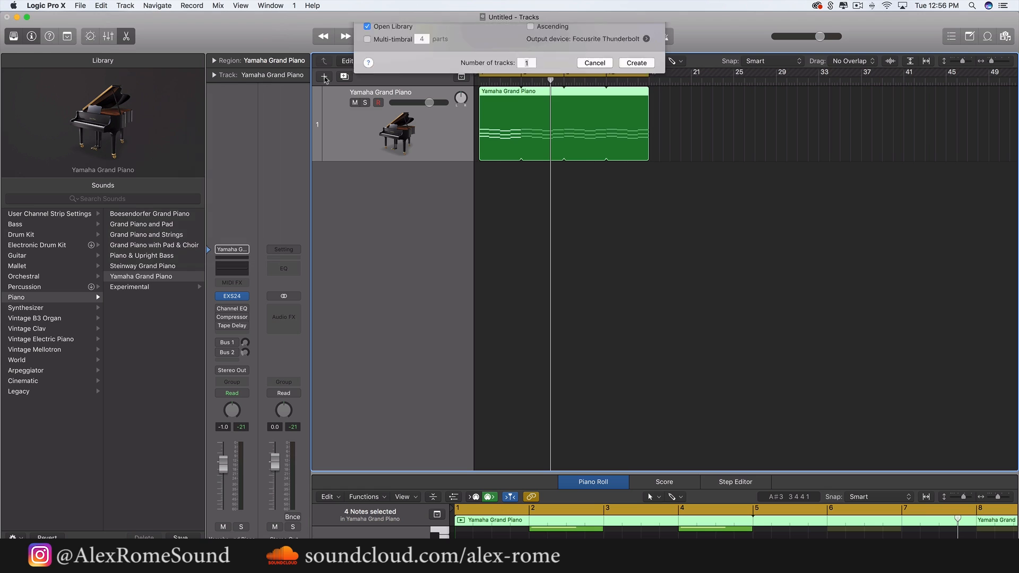
click(470, 55)
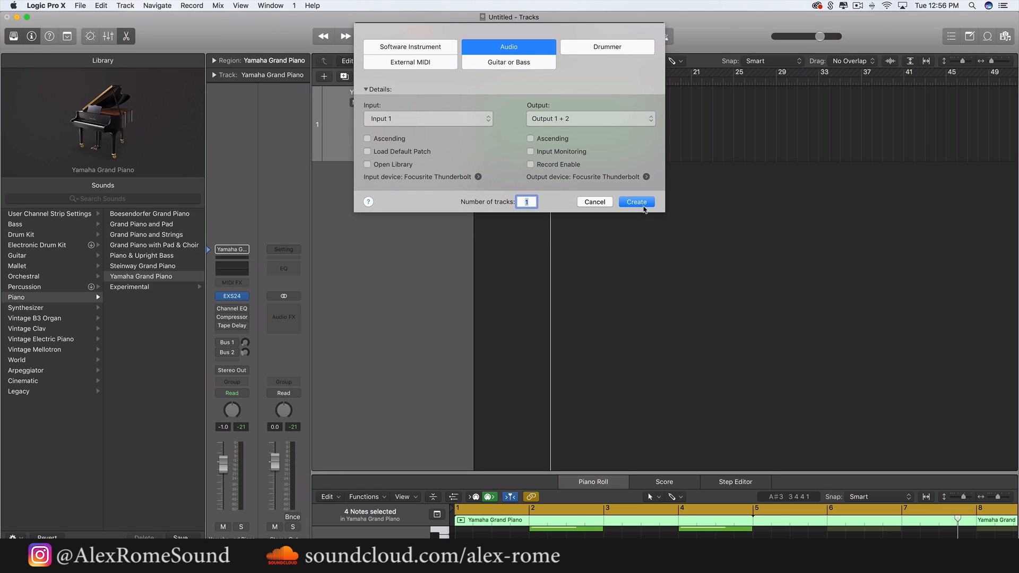
click(643, 206)
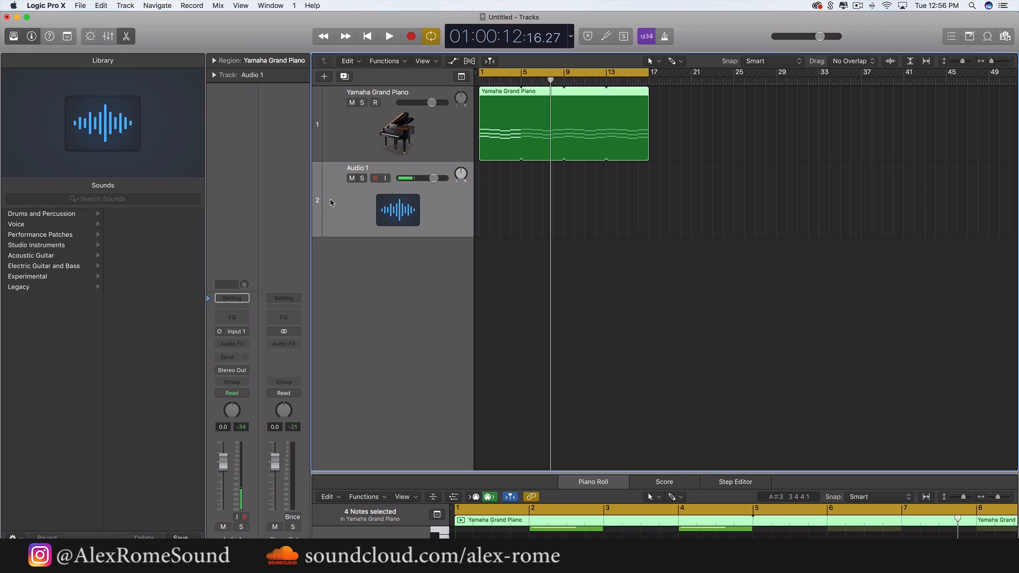
Select the Yamaha Grand Piano track and add a software instrument track of the same type below the audio track
click(350, 131)
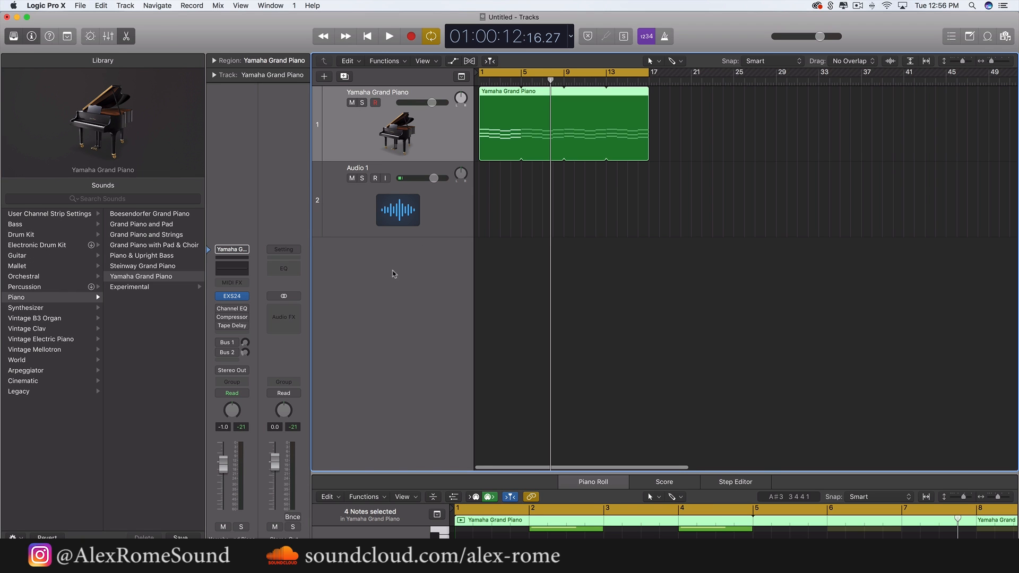
double_click(392, 336)
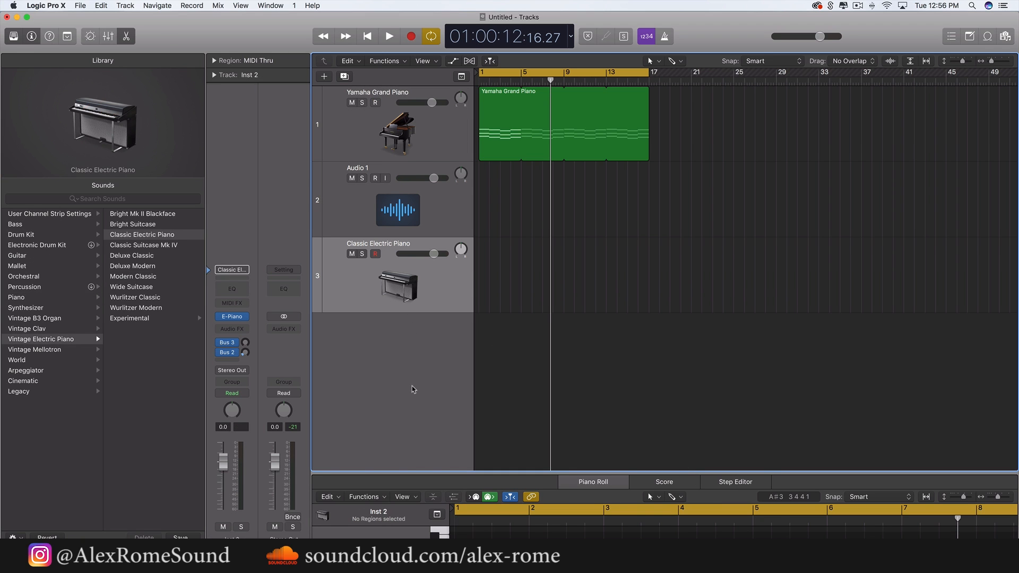
Add a second audio track based on Audio 1, then delete both audio tracks
click(447, 204)
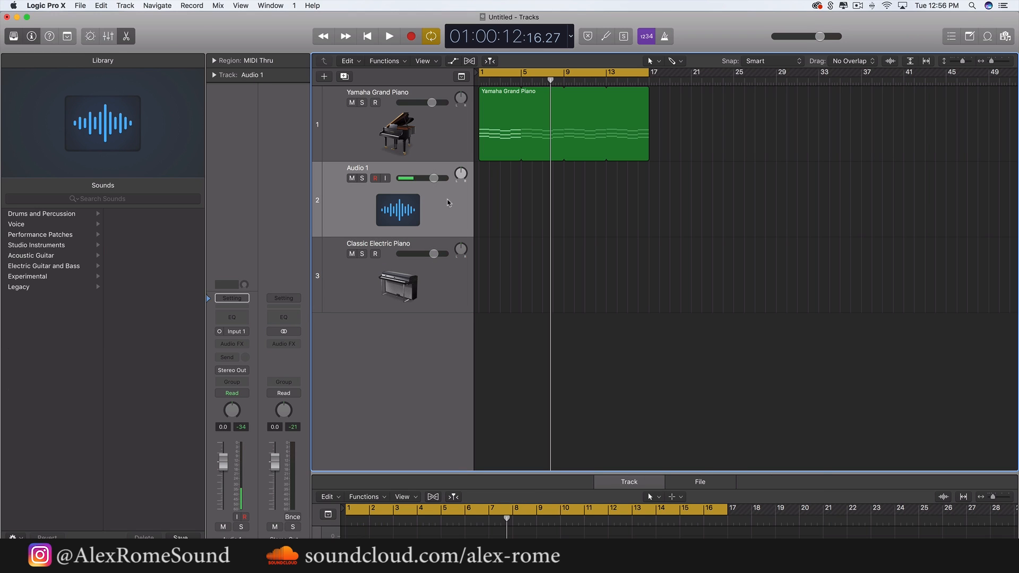
double_click(405, 367)
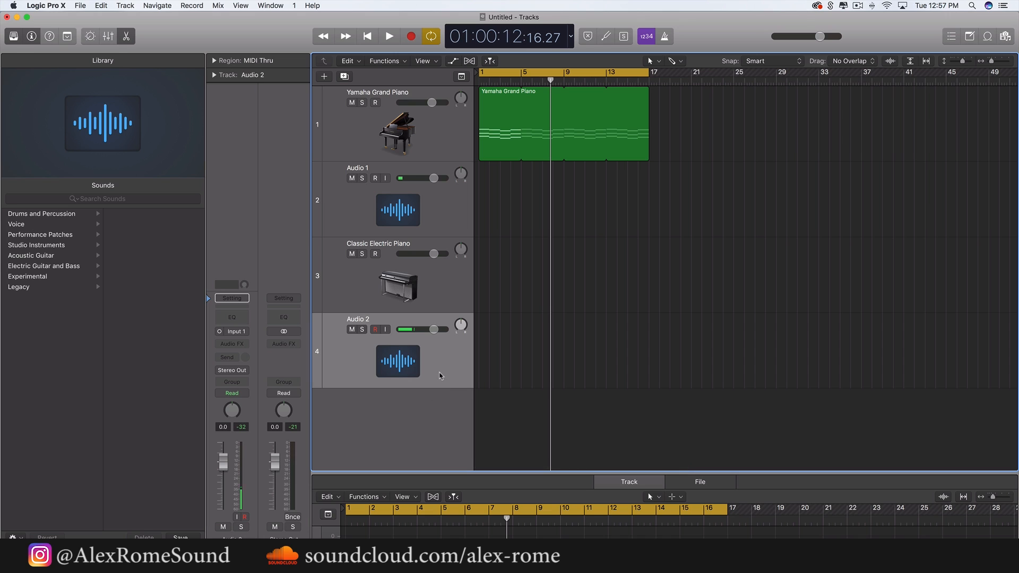
key(super+BackSpace)
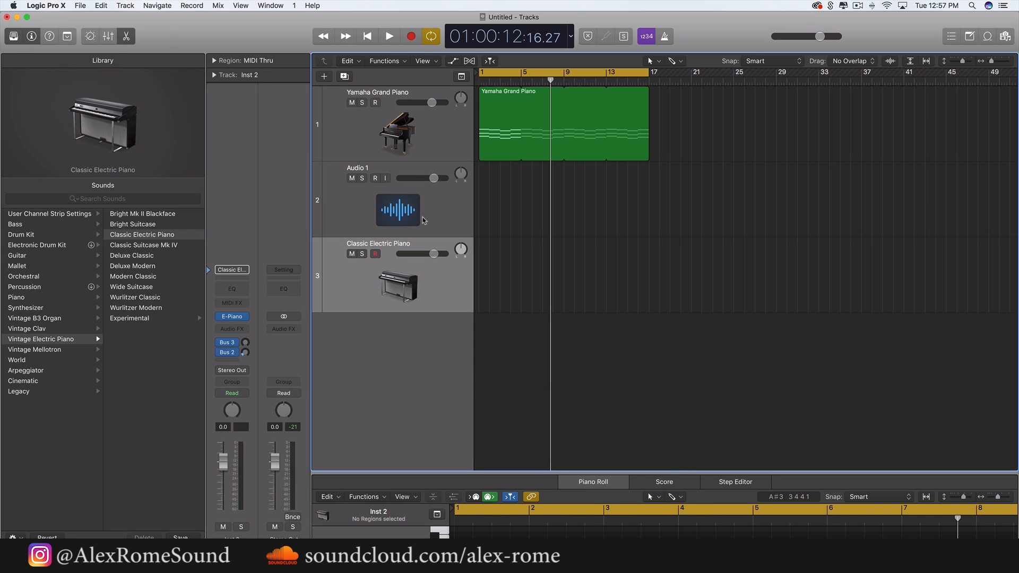
click(423, 220)
key(super+BackSpace)
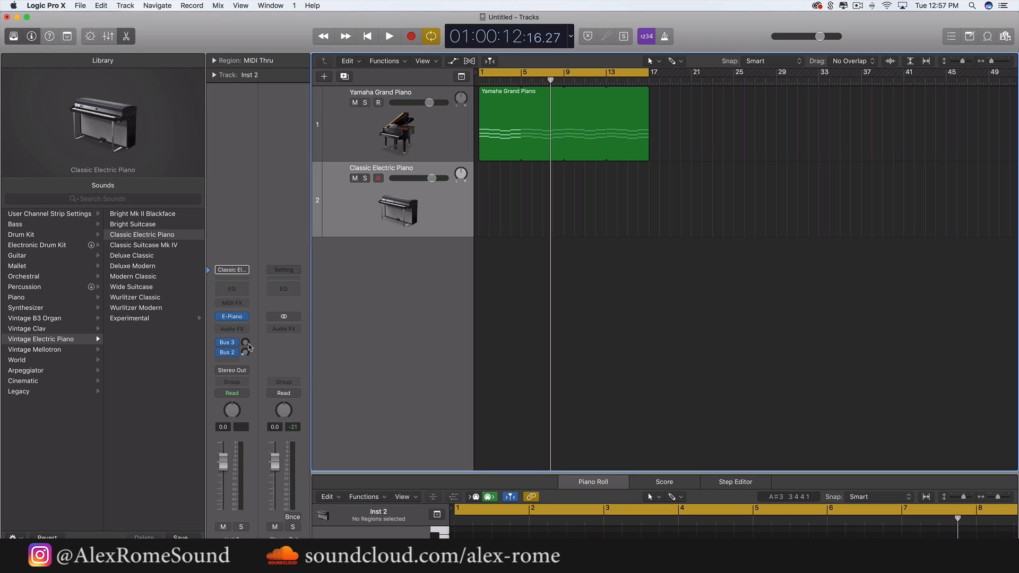
click(219, 343)
click(219, 351)
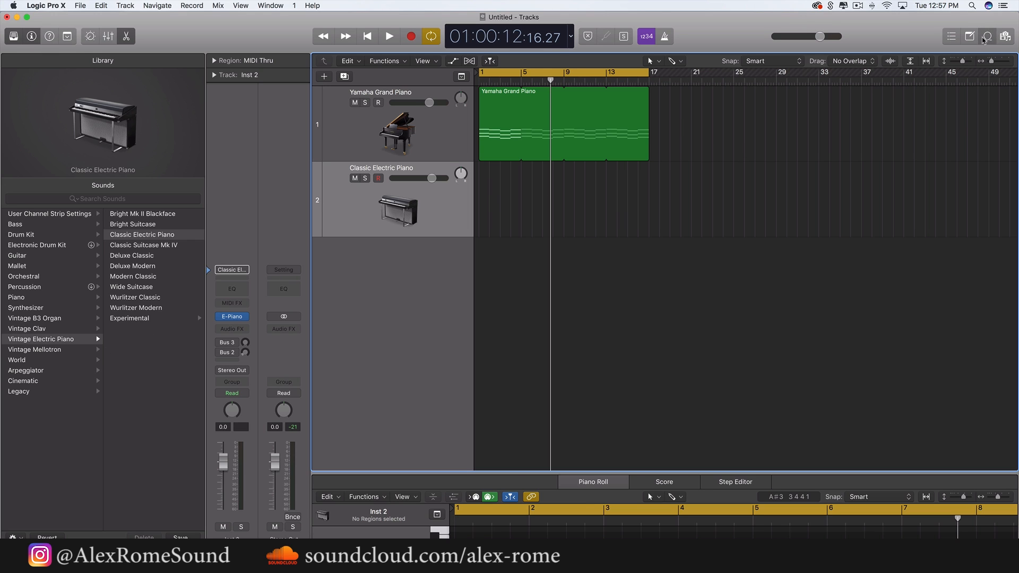
Show the loop browser, look through the list of available loops and close the browser
click(986, 37)
scroll(912, 258, down, 20)
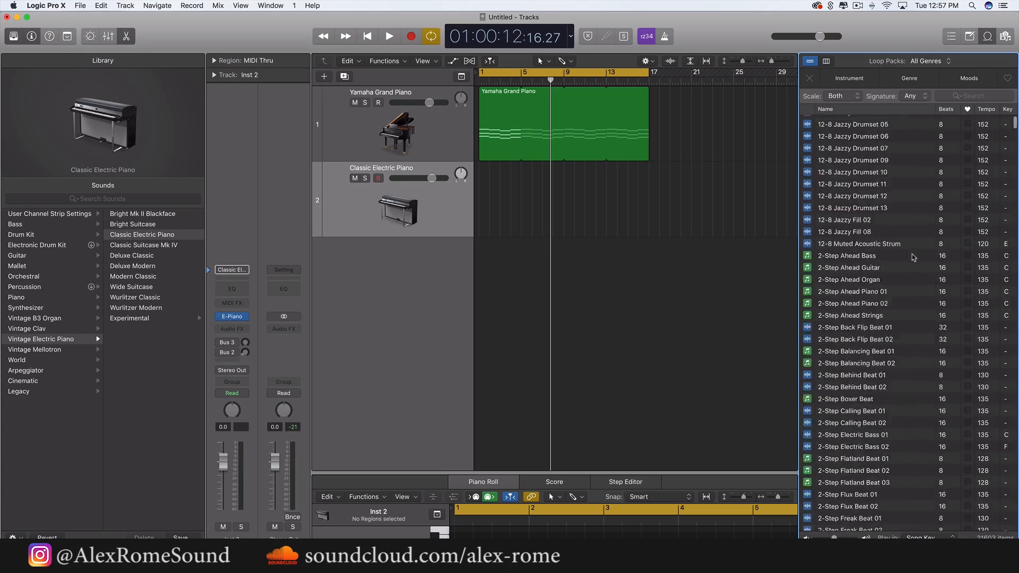
scroll(913, 257, down, 20)
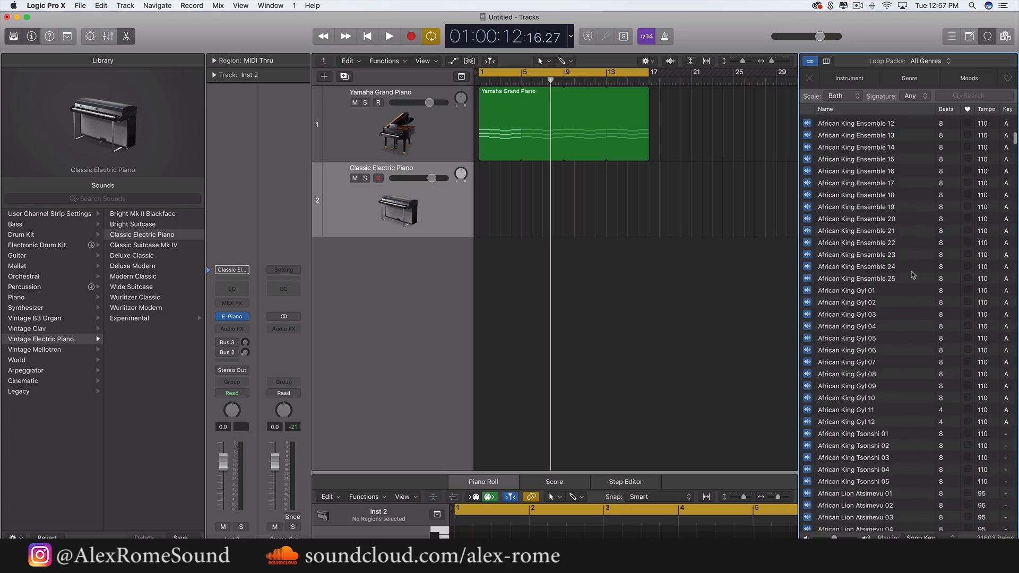
scroll(910, 321, up, 20)
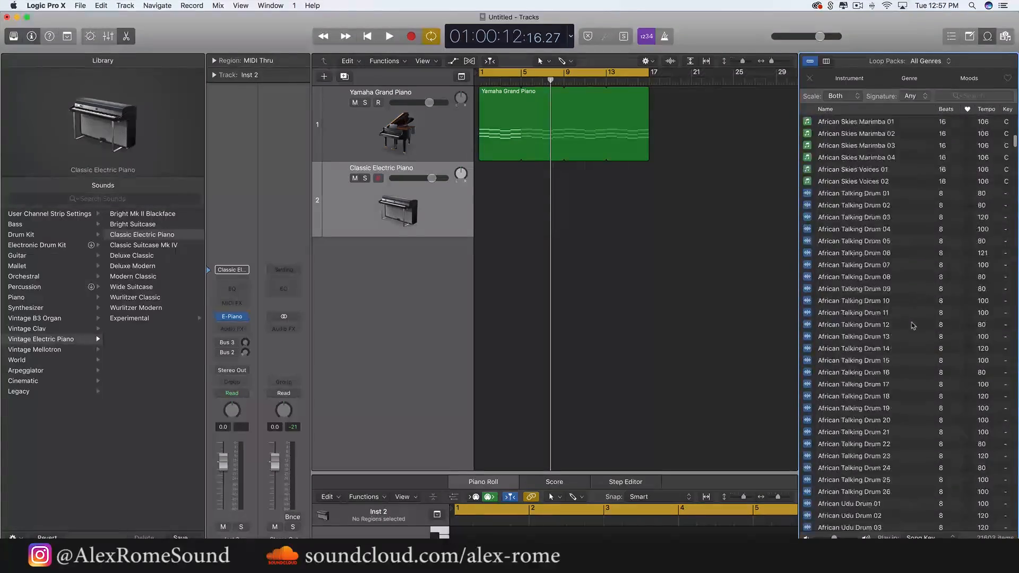
click(986, 39)
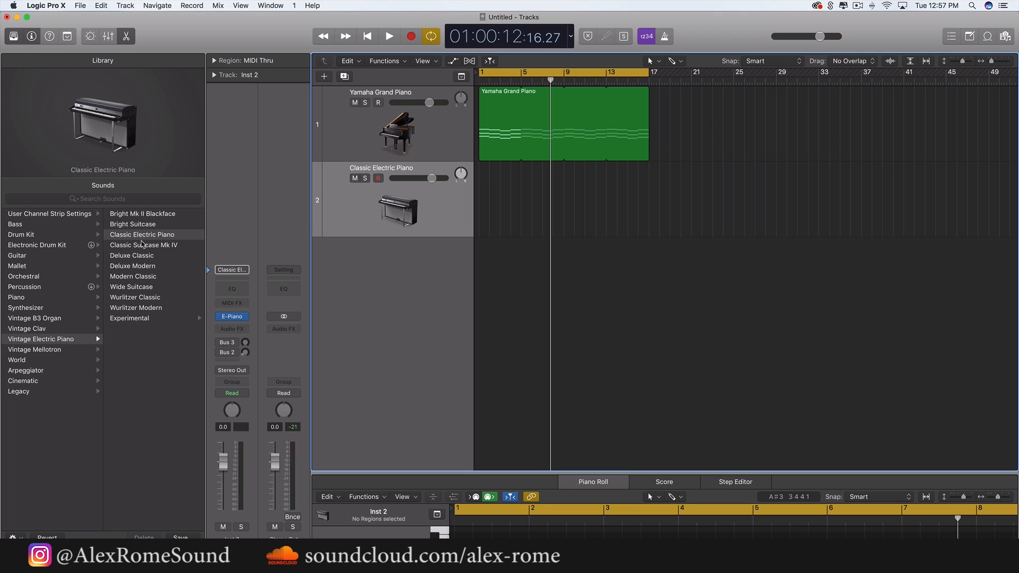
Browse the acoustic and electronic drum kit sounds and load the Boutique 808 drum machine on the second track
click(43, 235)
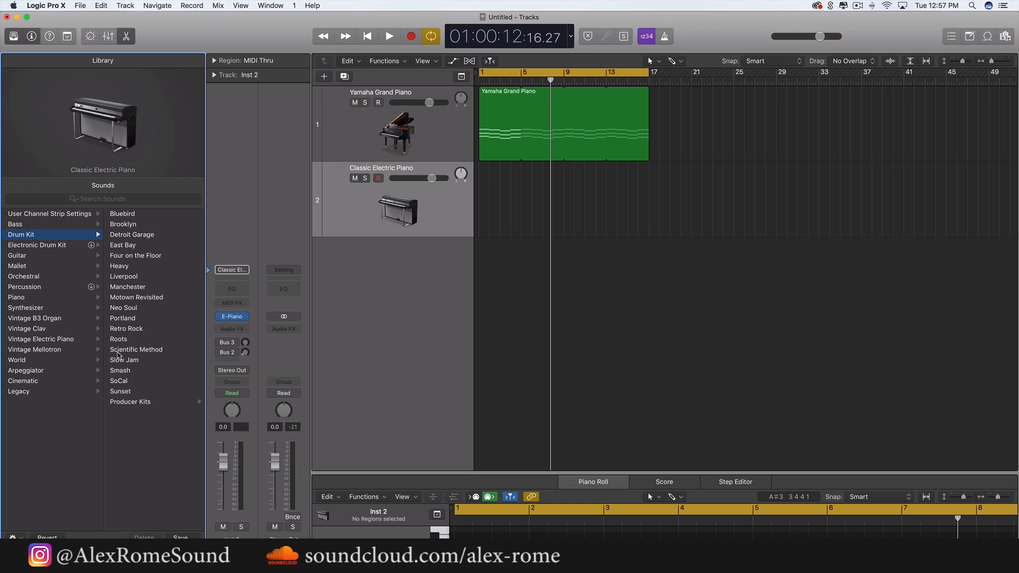
click(45, 248)
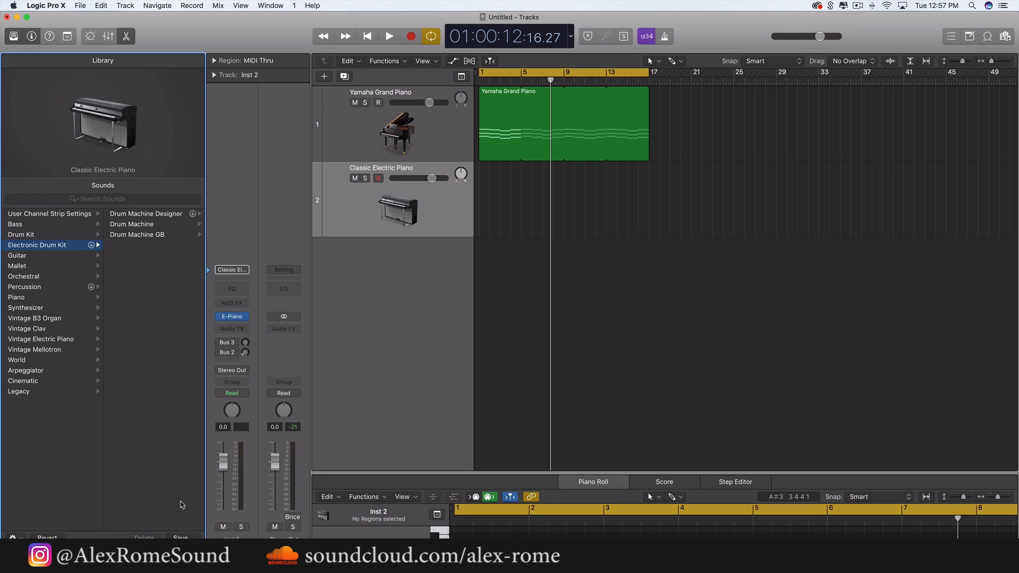
click(38, 234)
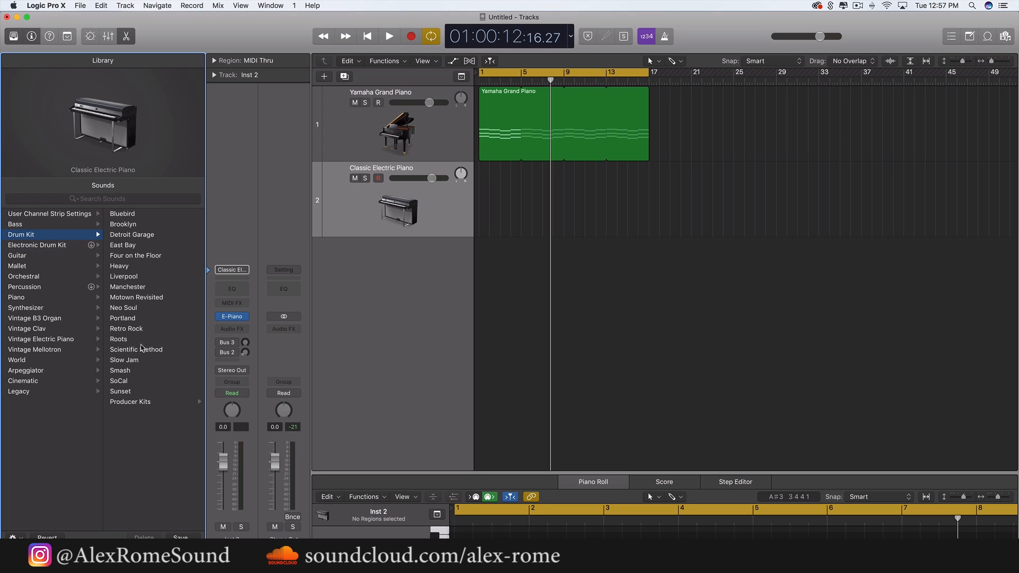
click(73, 246)
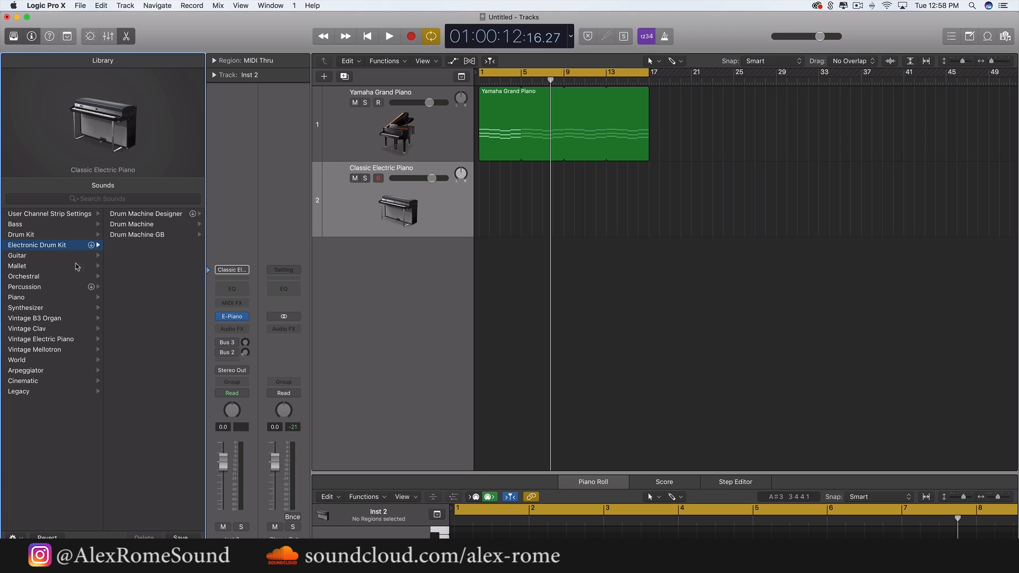
click(186, 225)
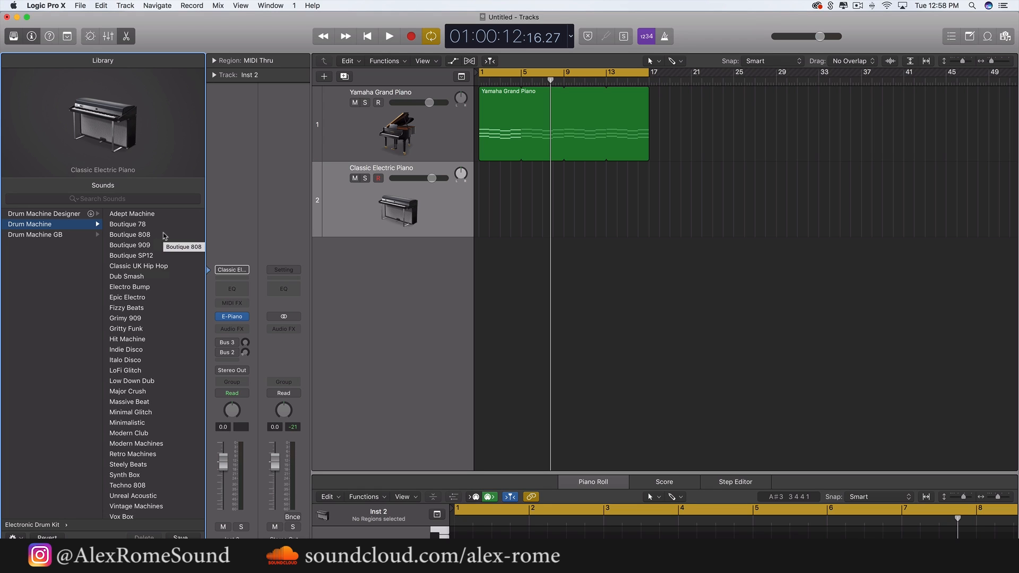
click(150, 237)
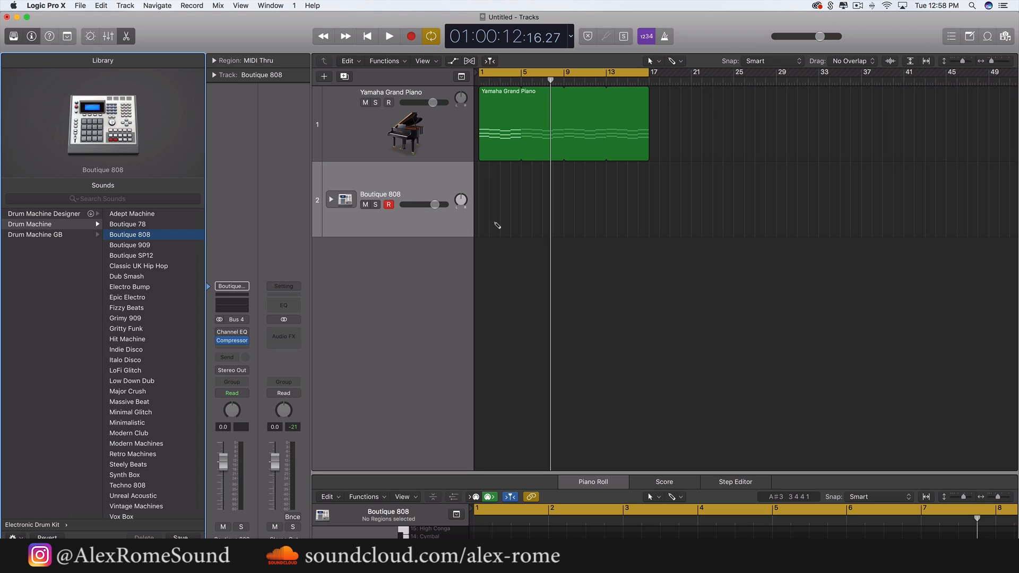
Create an empty four-bar MIDI region on the Boutique 808 track, from bar 1 to bar 5
super+click(487, 222)
drag(487, 221, 519, 222)
scroll(518, 221, up, 5)
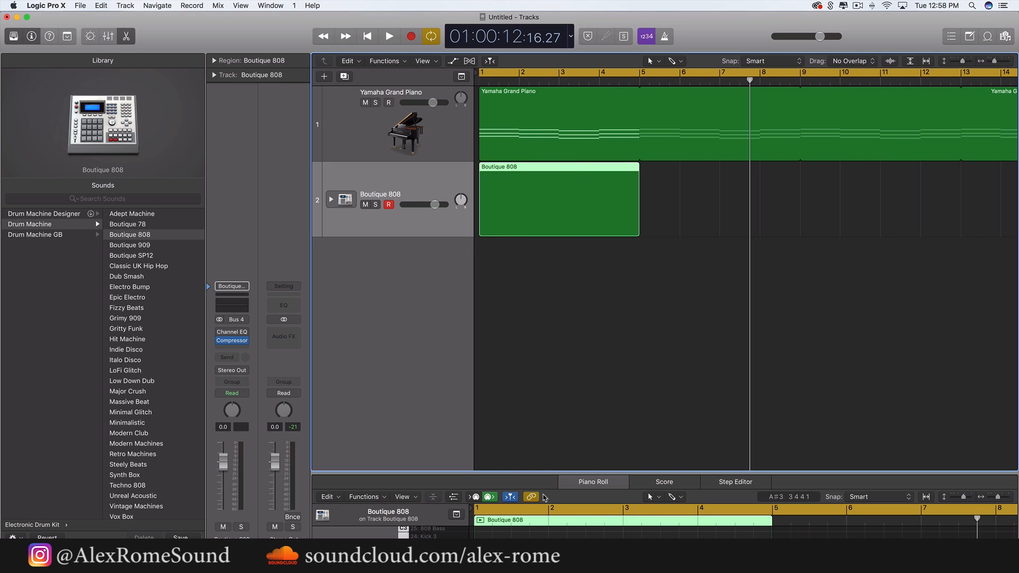
Hide and show the editor area, ending with the Yamaha Grand Piano region displayed in the Piano Roll
key(e)
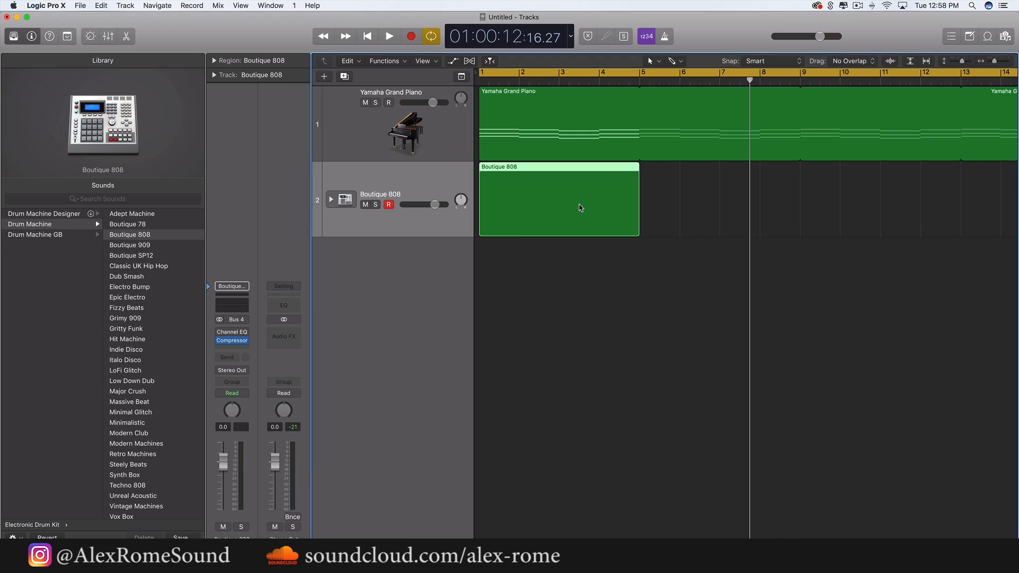
key(e)
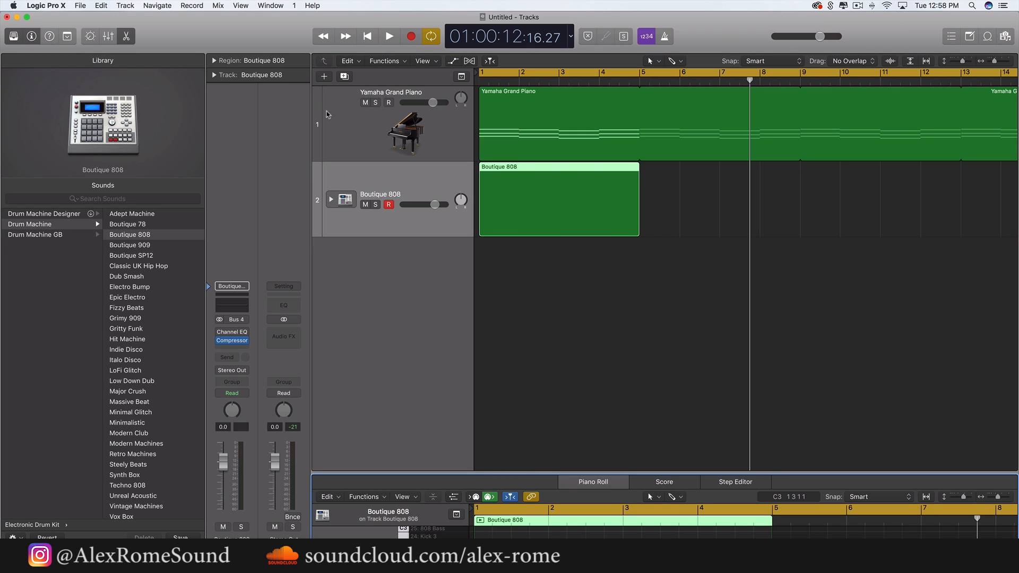
key(e)
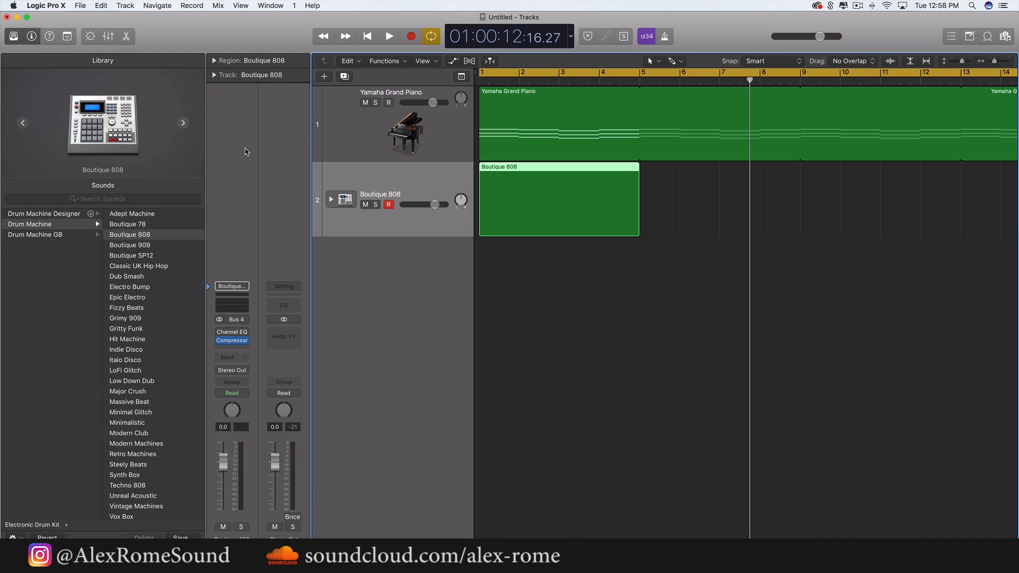
click(626, 256)
click(509, 120)
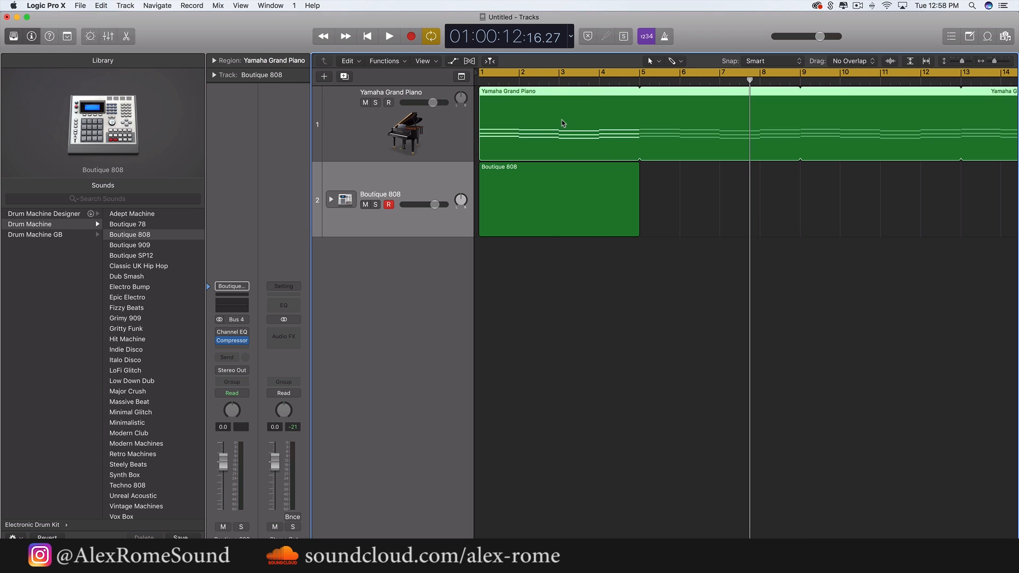
click(126, 37)
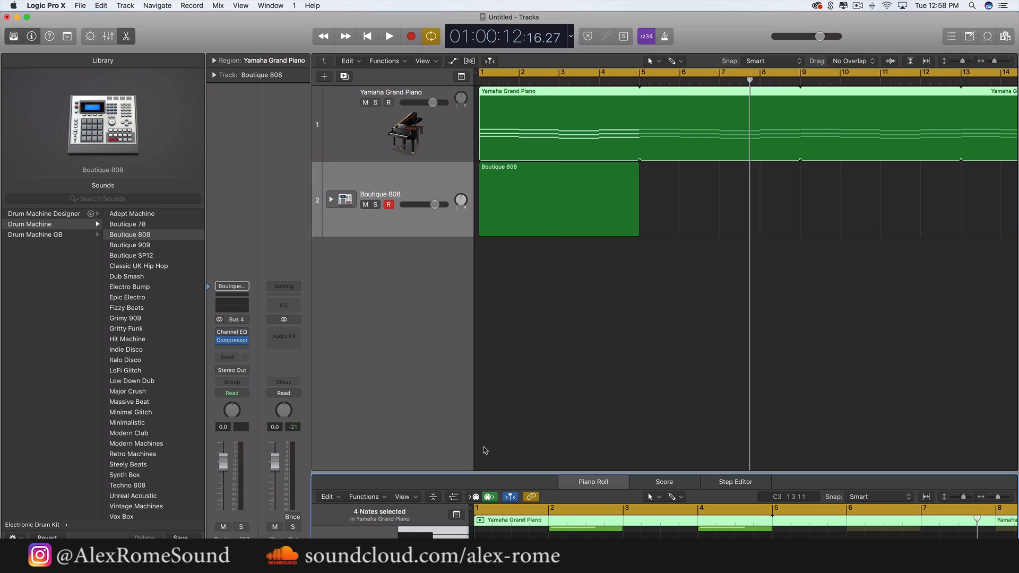
Enlarge the Piano Roll to about half the window and display the empty Boutique 808 region's lower drum rows, including Kick 1
drag(474, 473, 474, 250)
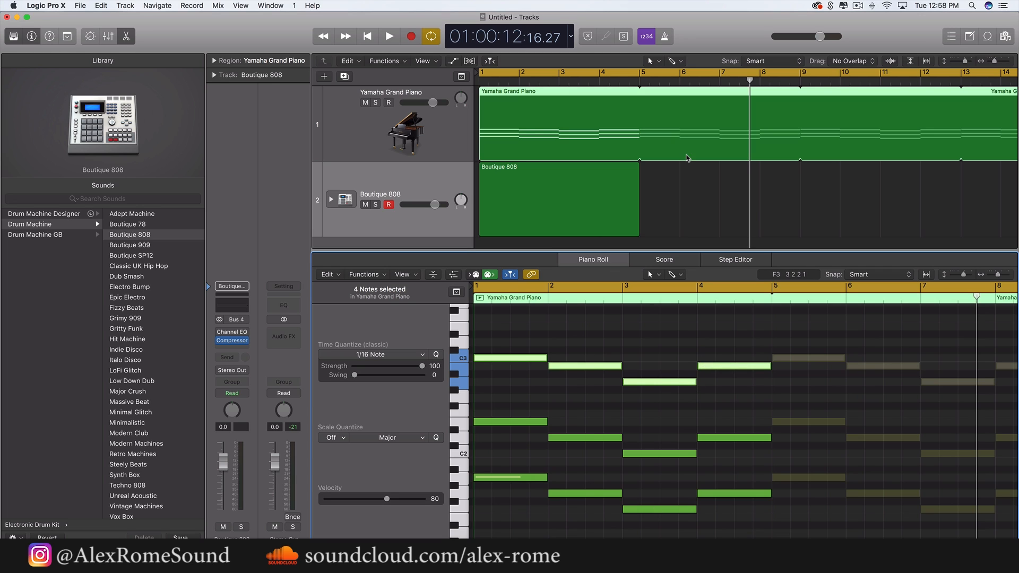
click(523, 128)
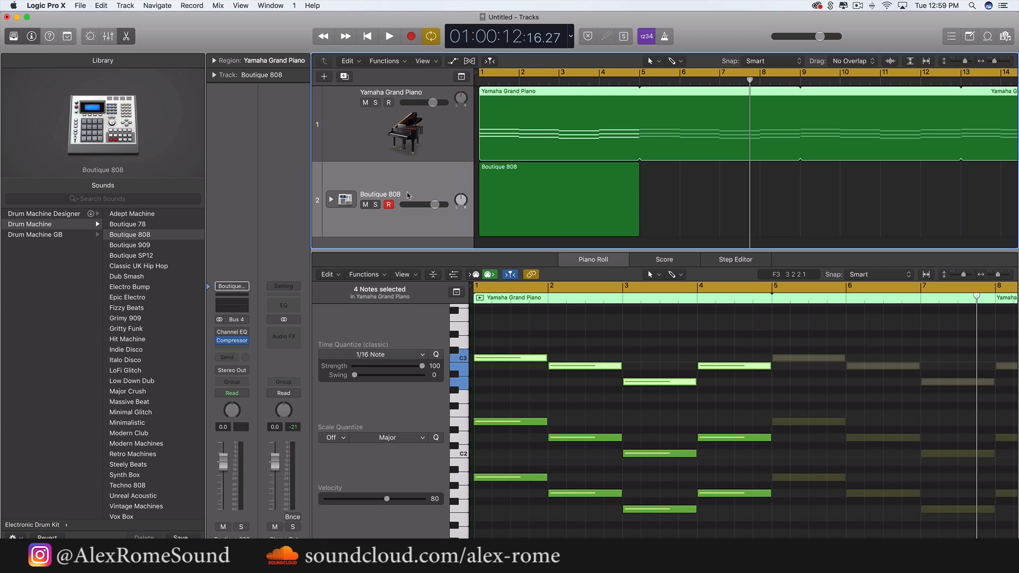
click(596, 206)
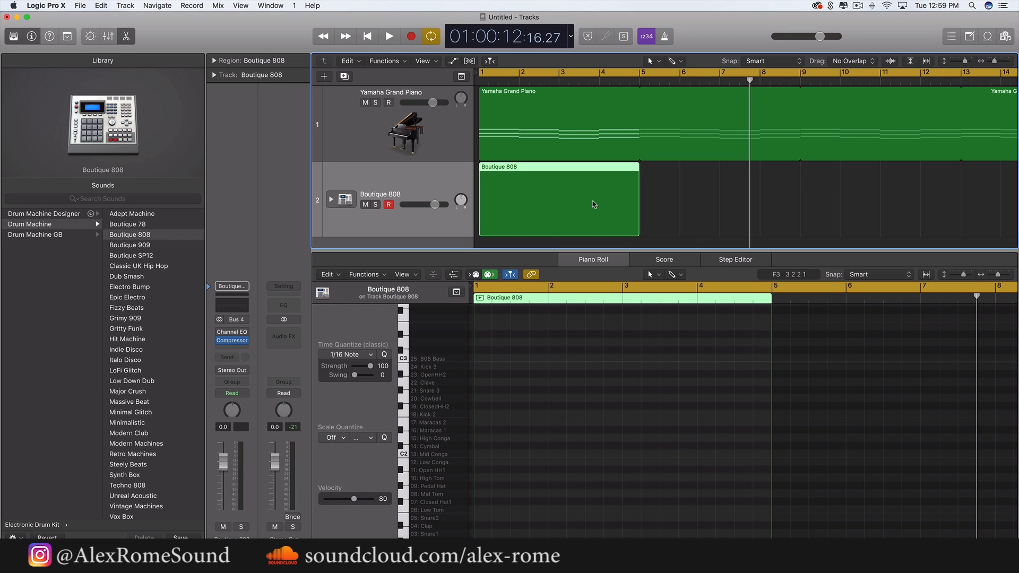
scroll(562, 479, down, 3)
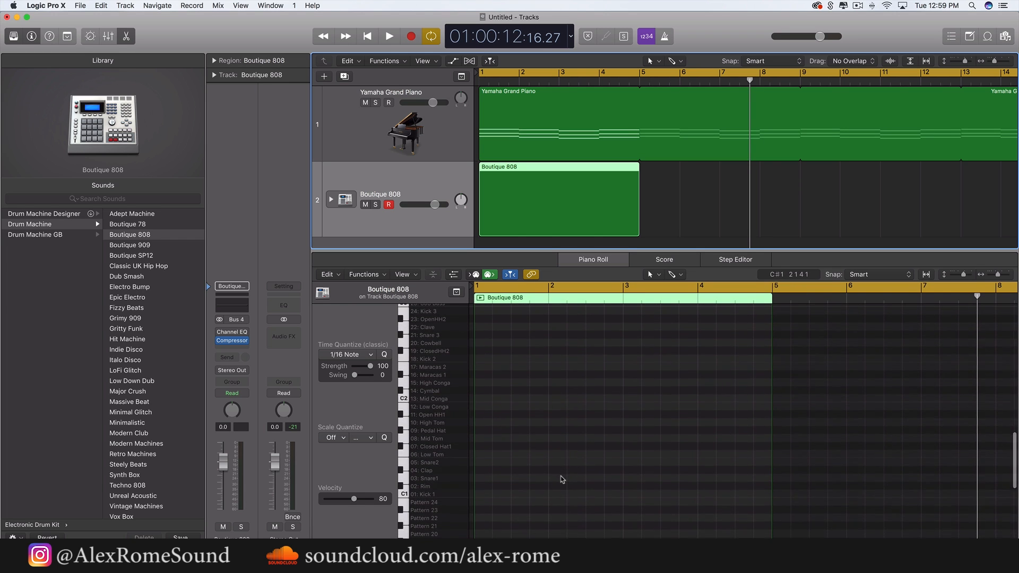
Enlarge the Piano Roll upward into the Tracks area and zoom in on the first two bars of the Boutique 808 region
scroll(445, 370, up, 3)
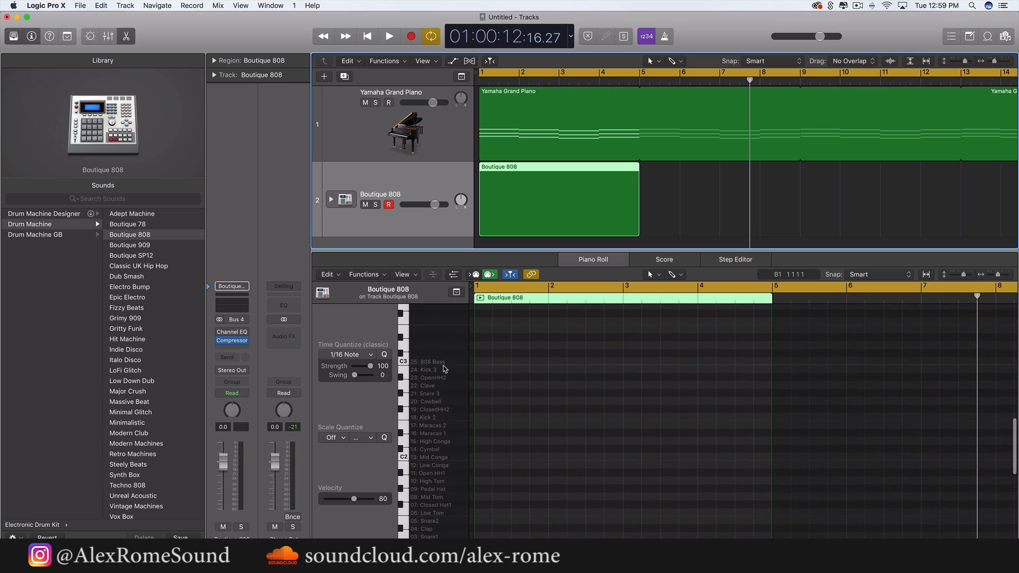
key(super+Right)
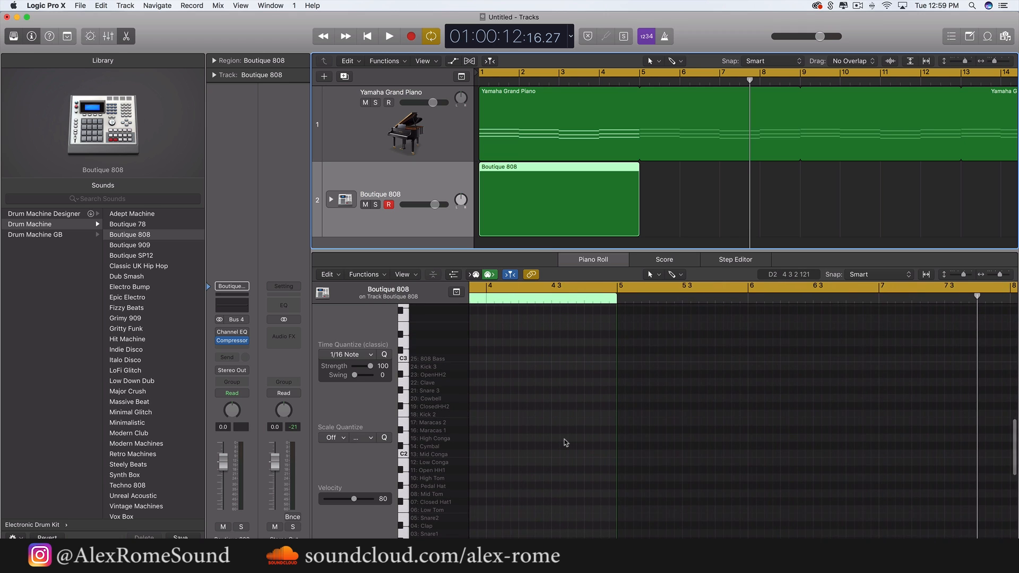
scroll(580, 405, left, 5)
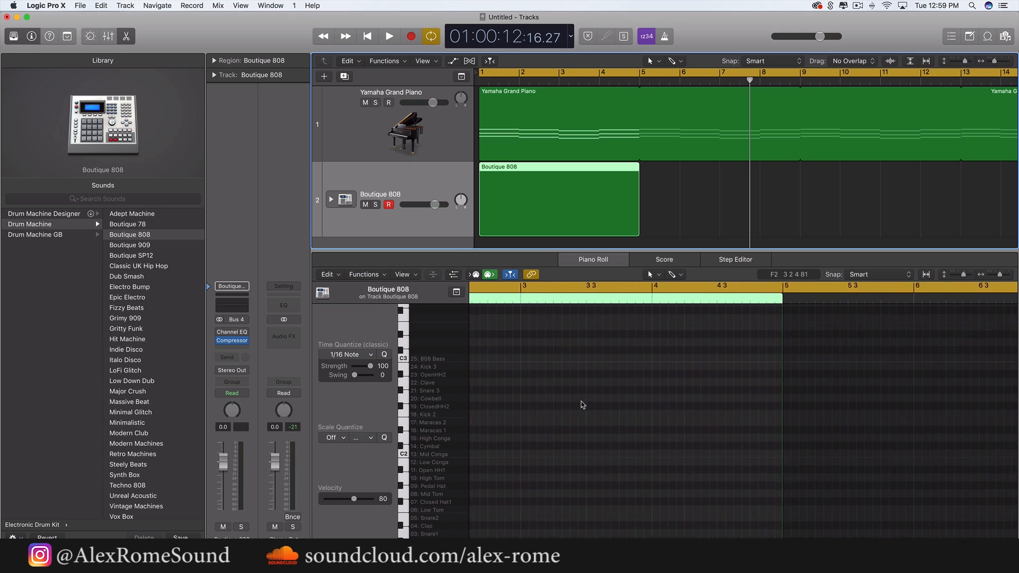
scroll(582, 405, left, 10)
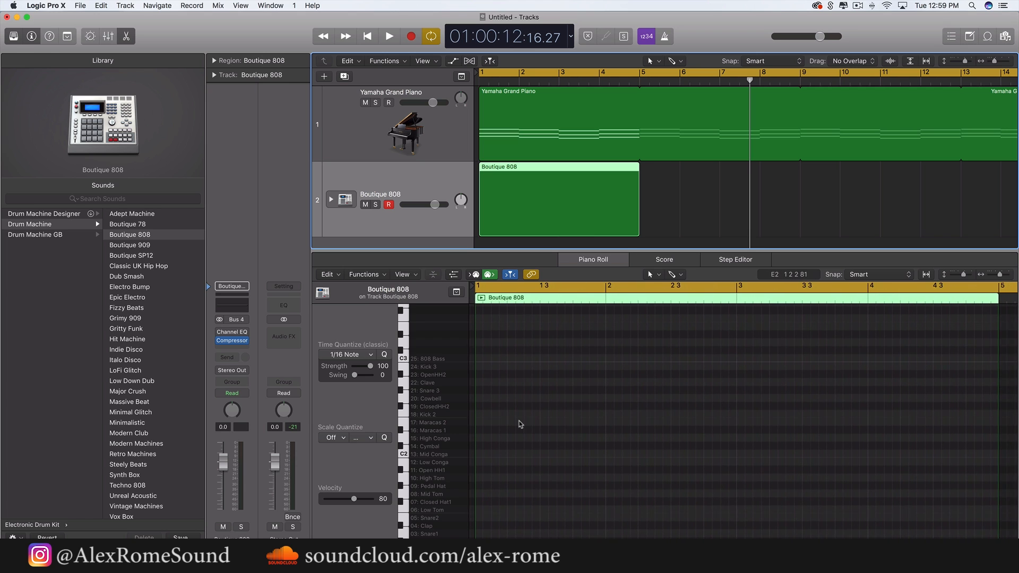
key(super+Right)
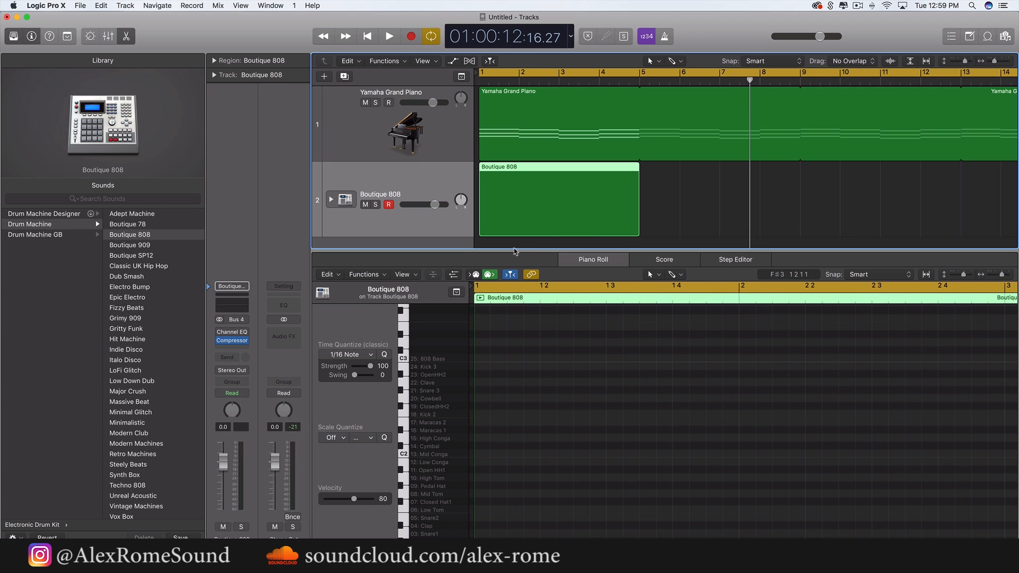
drag(515, 251, 515, 180)
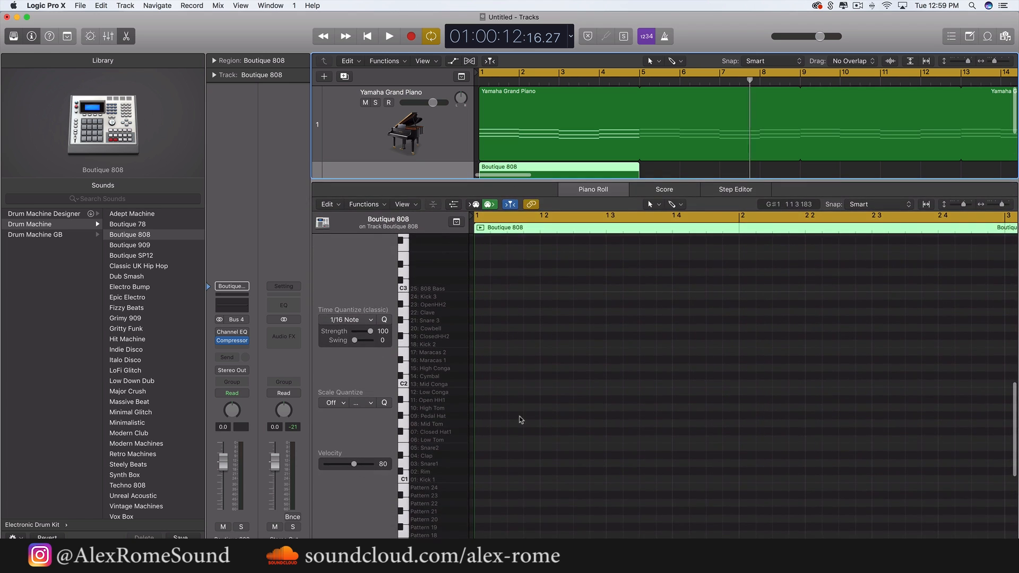
Add a Kick 1 note at the start of bar 1 in the Boutique 808 region and play it back briefly
scroll(520, 420, up, 3)
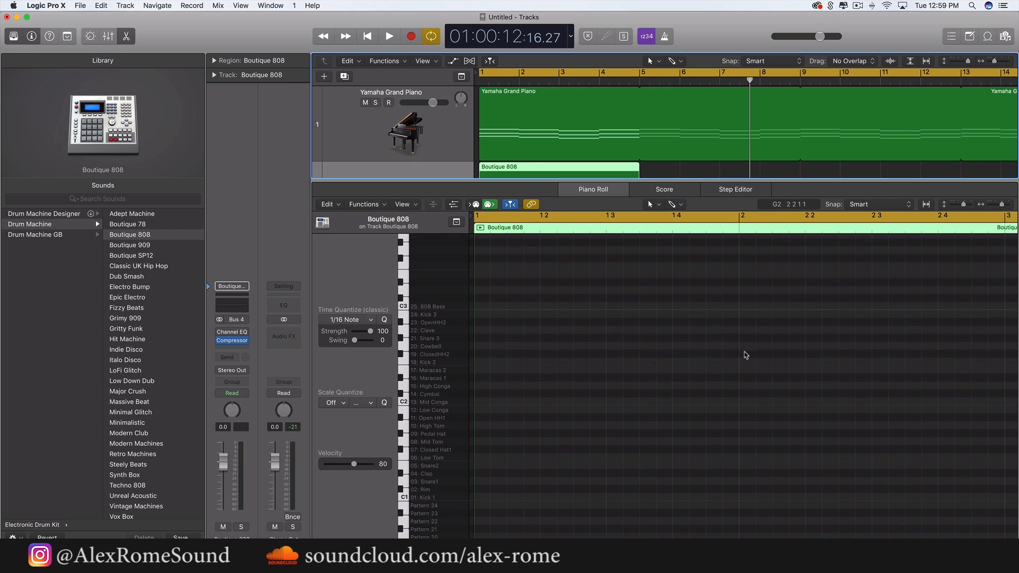
scroll(580, 411, up, 3)
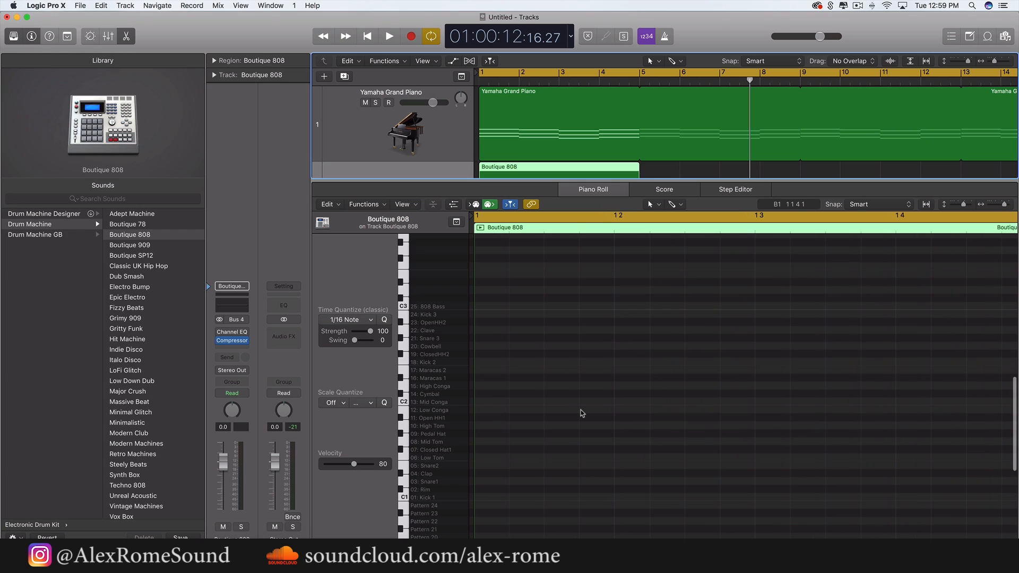
scroll(582, 413, down, 1)
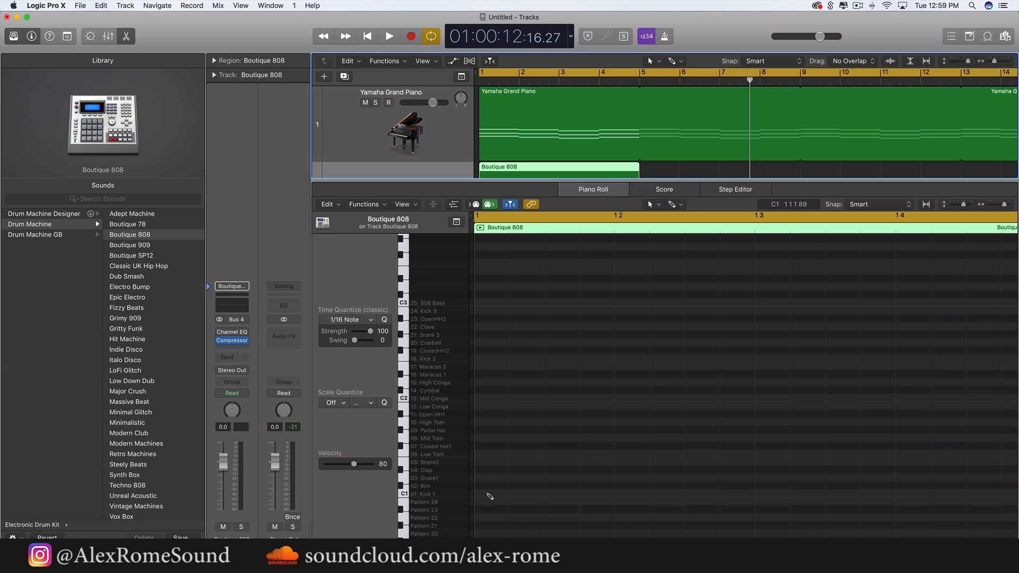
click(489, 496)
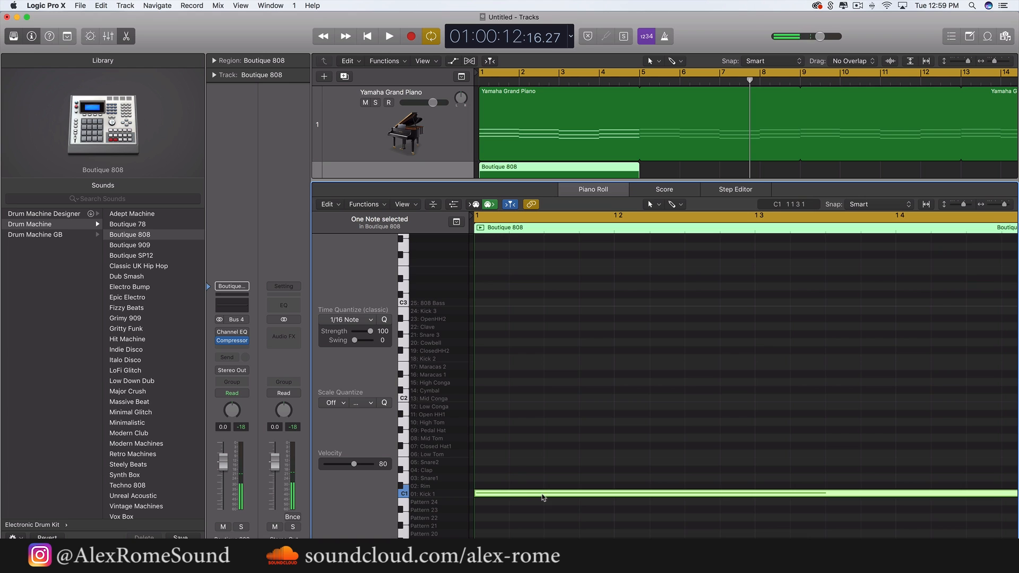
key(space)
key(super+Left)
key(super+Left)
key(super+Left)
key(space)
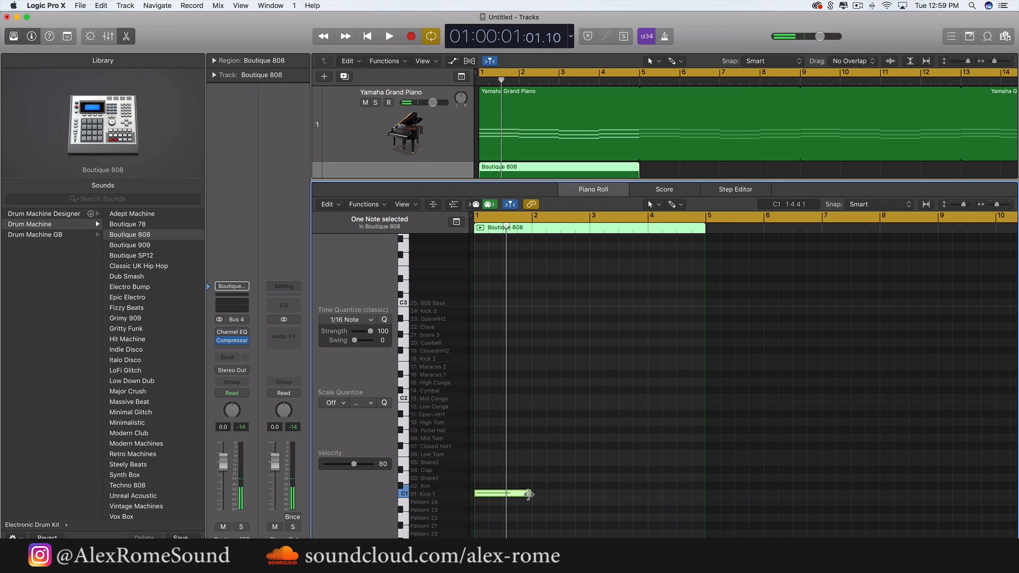
Shorten the Kick 1 note at bar 1 to about half a beat and play it from the start
drag(529, 494, 484, 495)
key(super+Right)
key(super+Right)
key(super+Right)
key(super+Right)
key(super+Right)
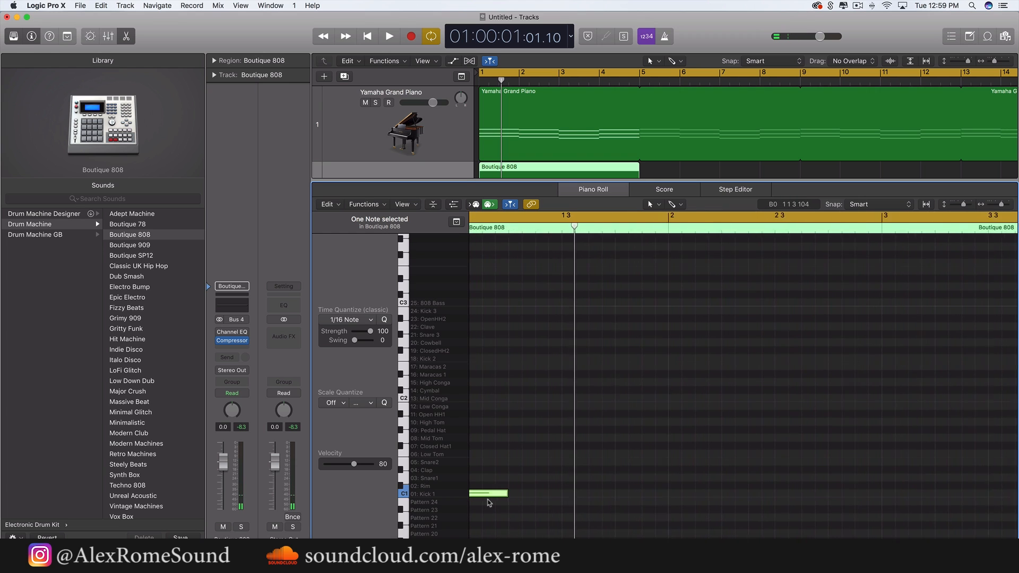
scroll(489, 503, left, 2)
drag(553, 493, 513, 510)
key(space)
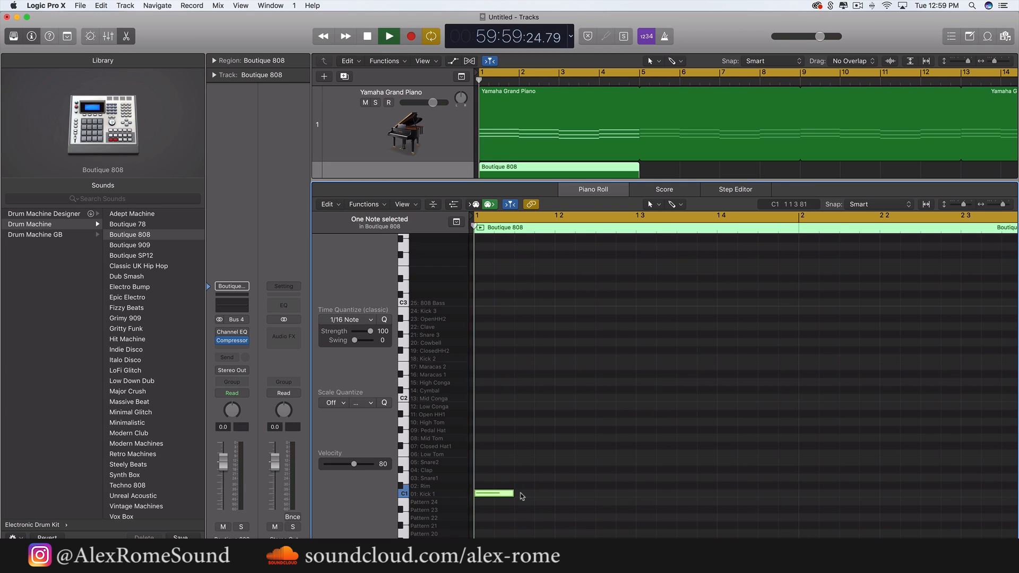
key(space)
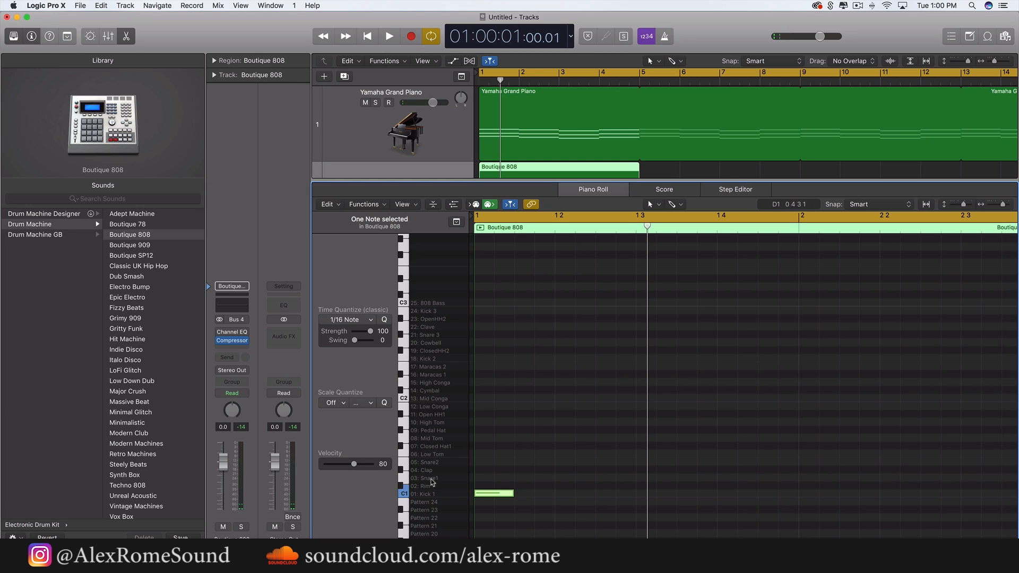
Audition Snare1, add a Snare1 note on beat 3 of bar 1 and play the pattern
click(405, 480)
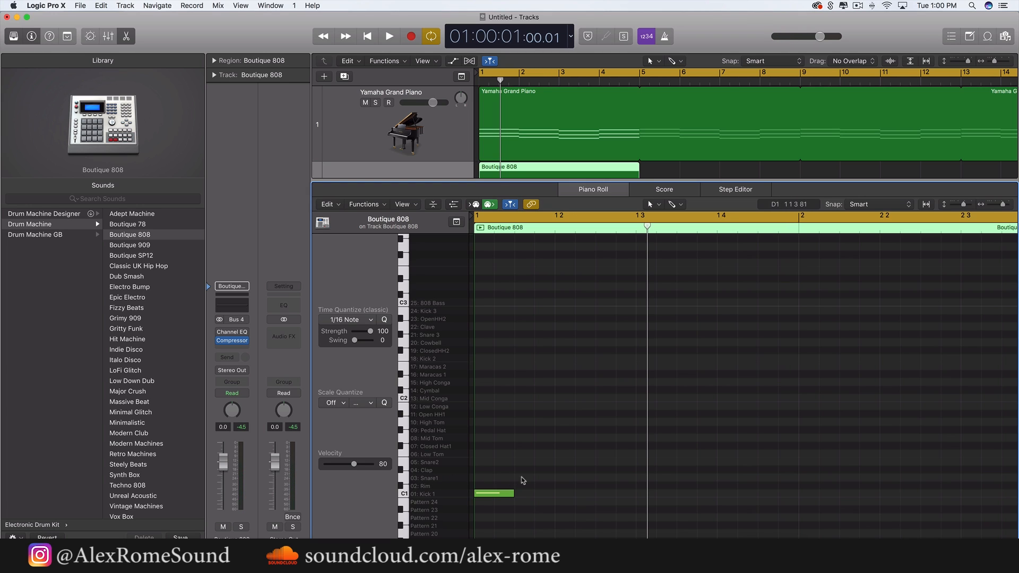
click(640, 478)
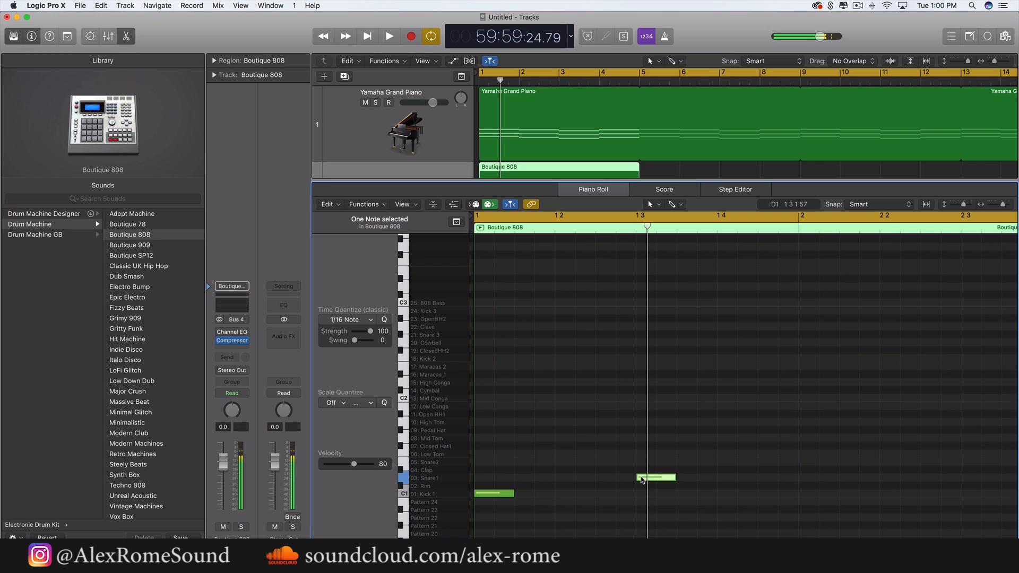
key(space)
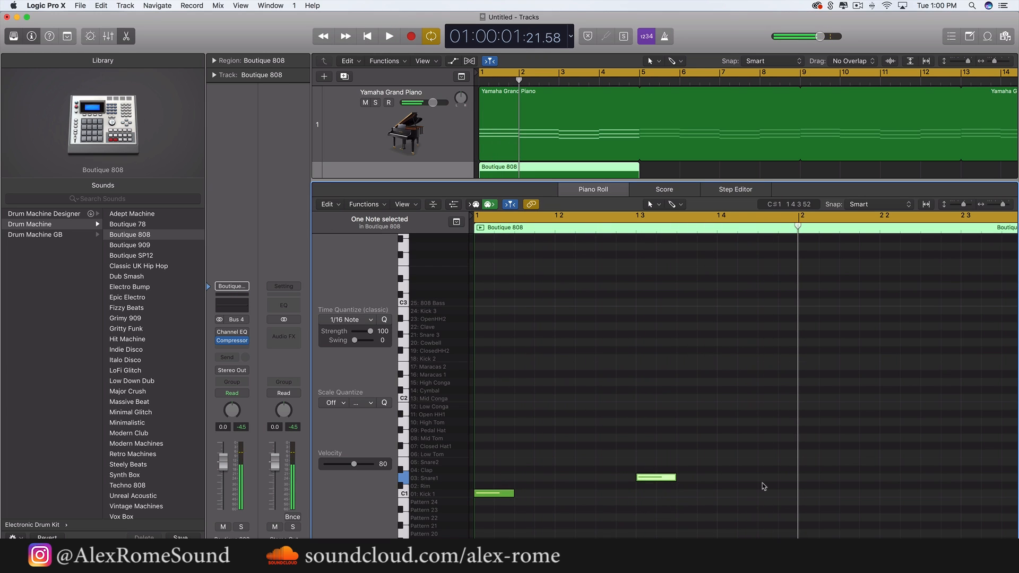
Add Kick 1 notes on beats 1 and 2 of bar 2, playing the pattern between the two placements
click(800, 493)
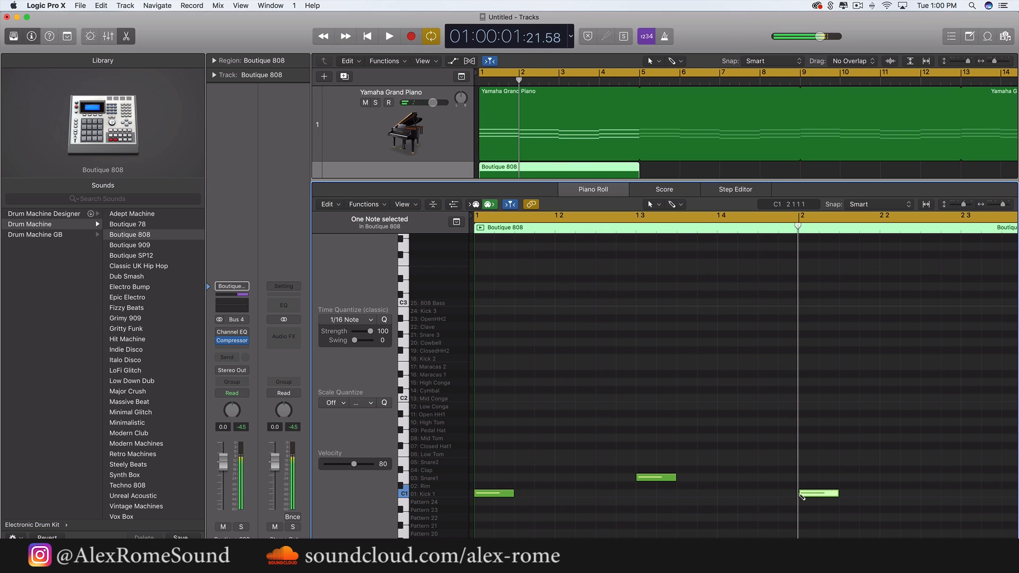
scroll(817, 517, down, 2)
scroll(817, 517, down, 5)
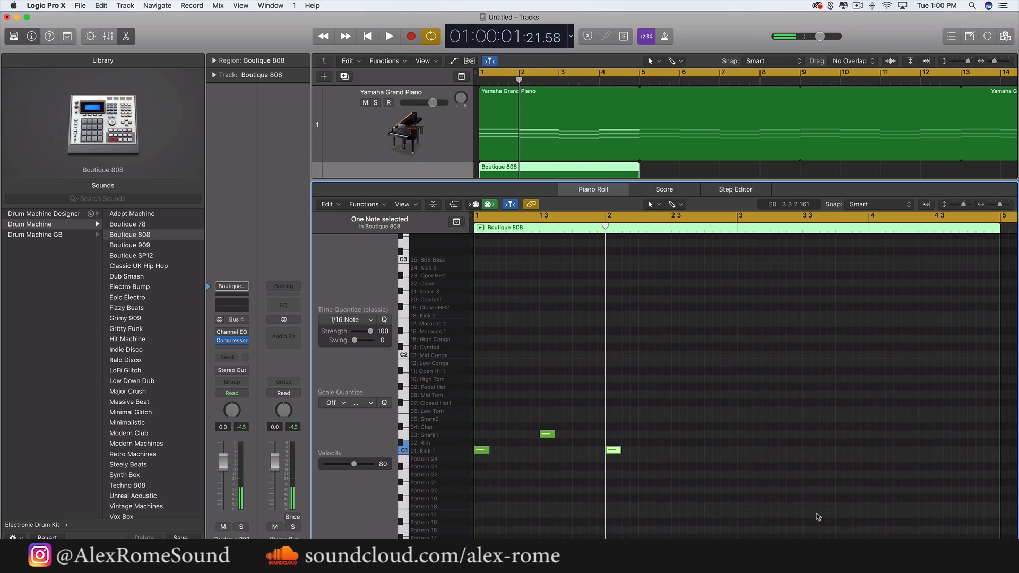
key(space)
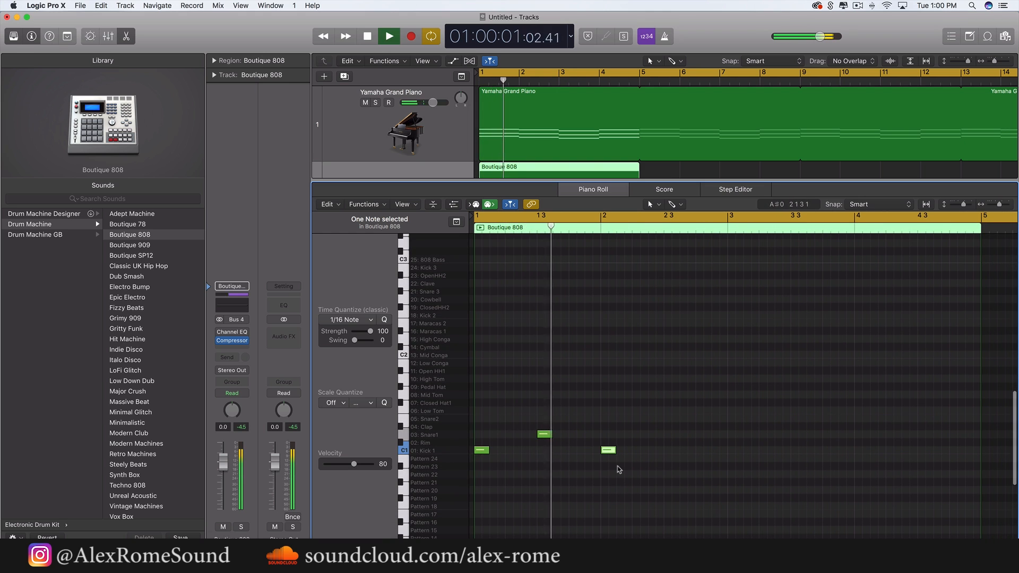
key(space)
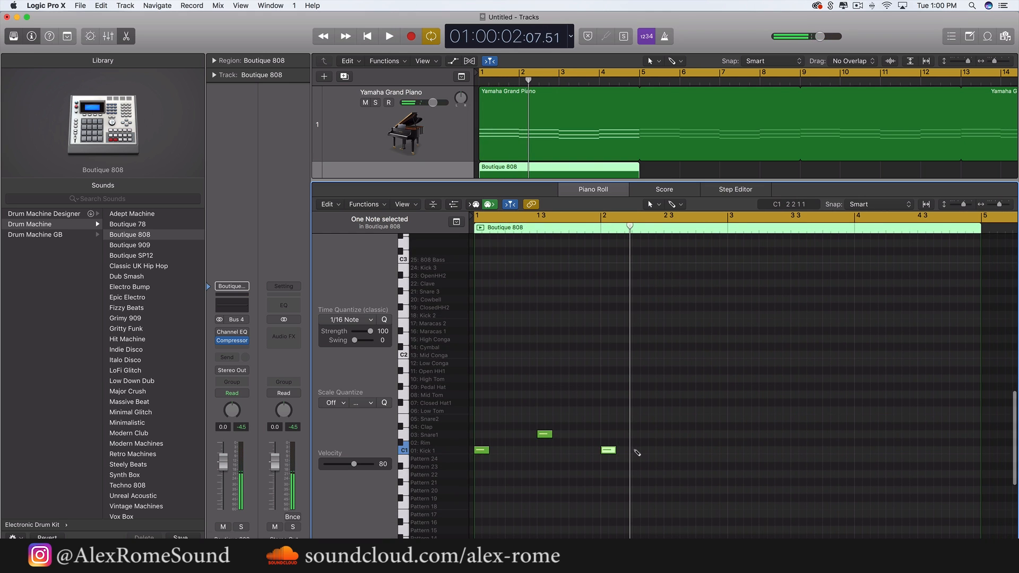
click(637, 451)
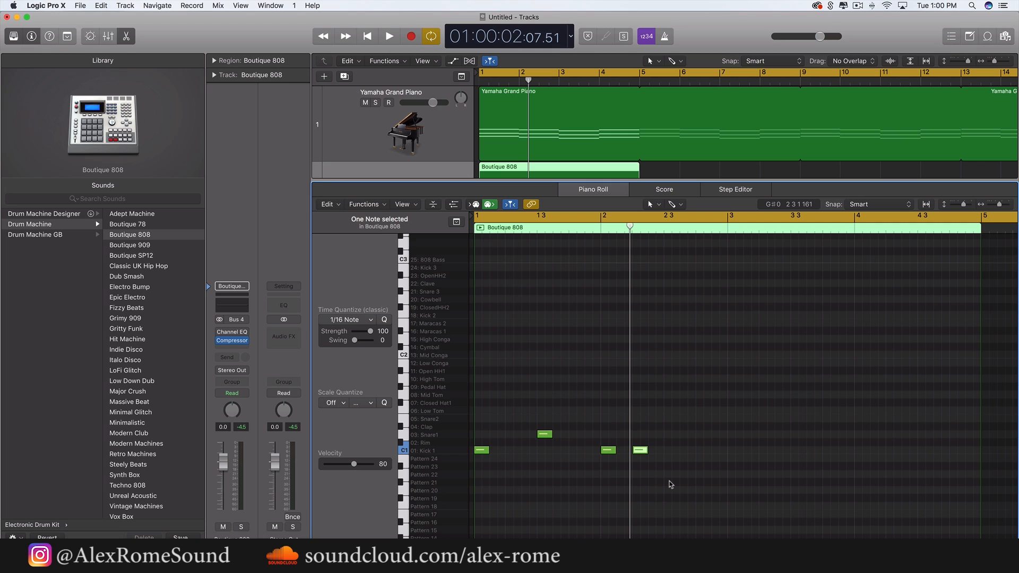
Mute the Yamaha Grand Piano track and turn on the metronome, keeping the Boutique 808 region displayed in the Piano Roll
click(579, 146)
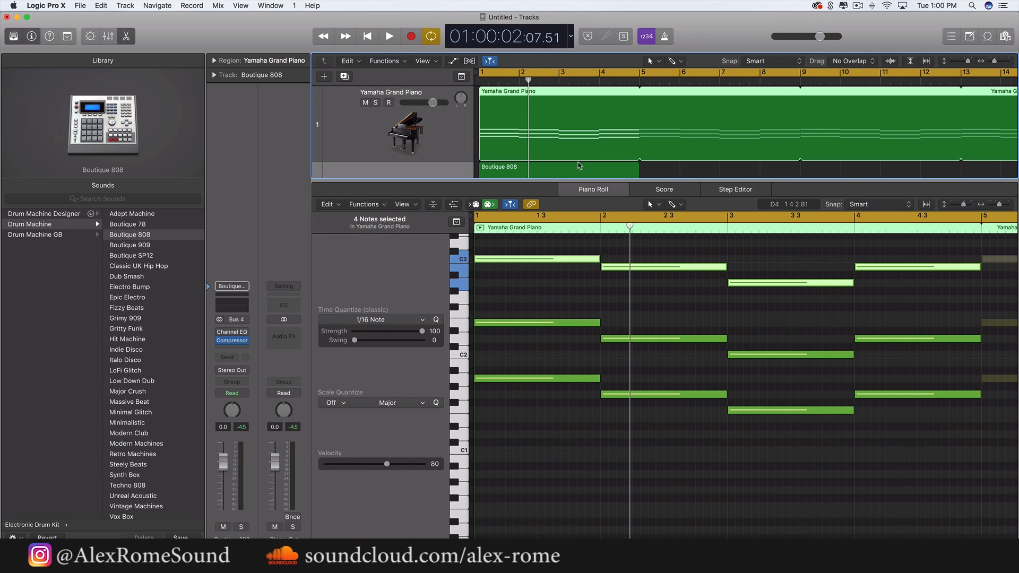
click(578, 166)
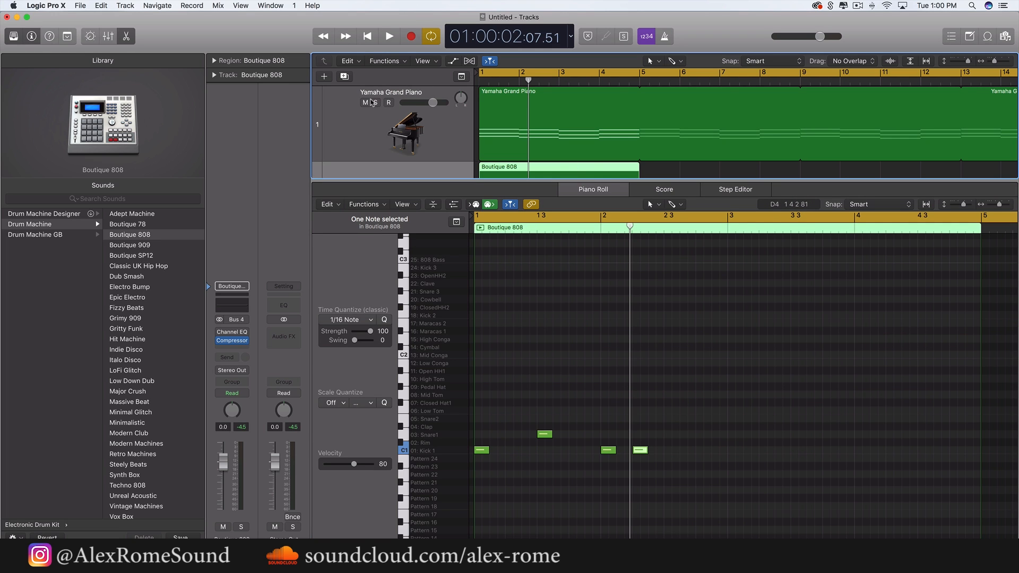
click(366, 103)
click(664, 35)
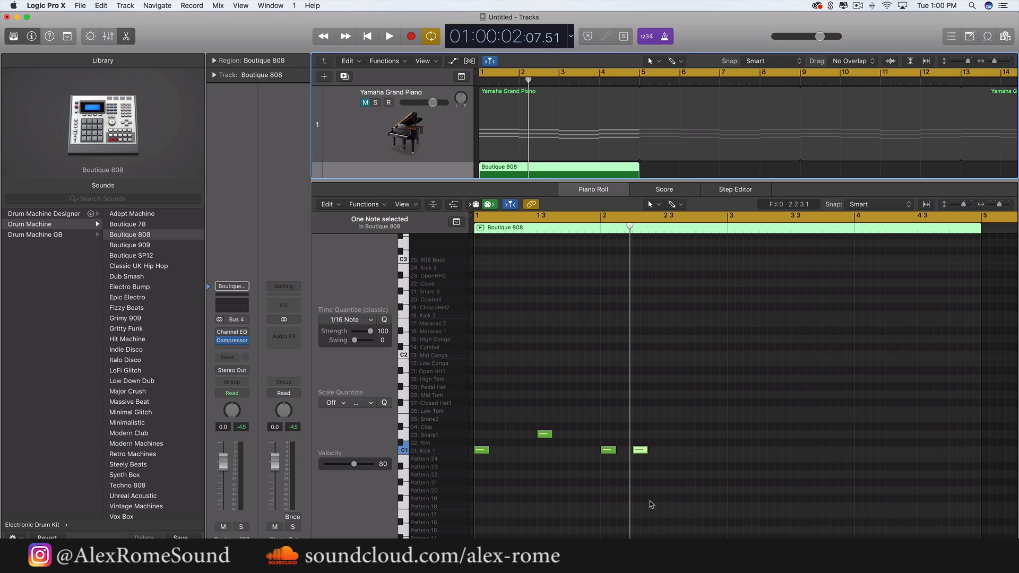
Play the drum pattern against the metronome and add a Snare1 note on beat 3 of bar 2
key(space)
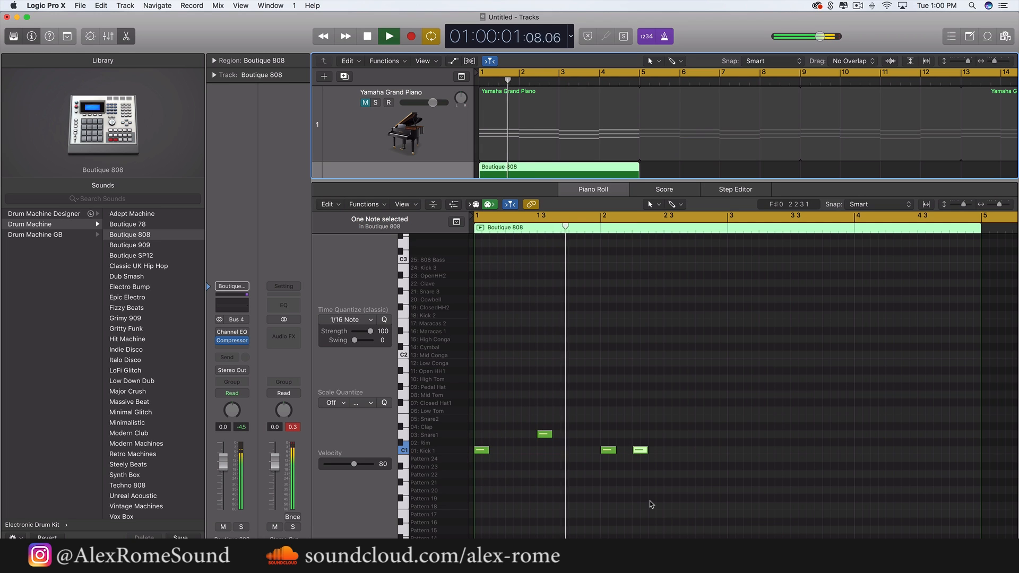
key(space)
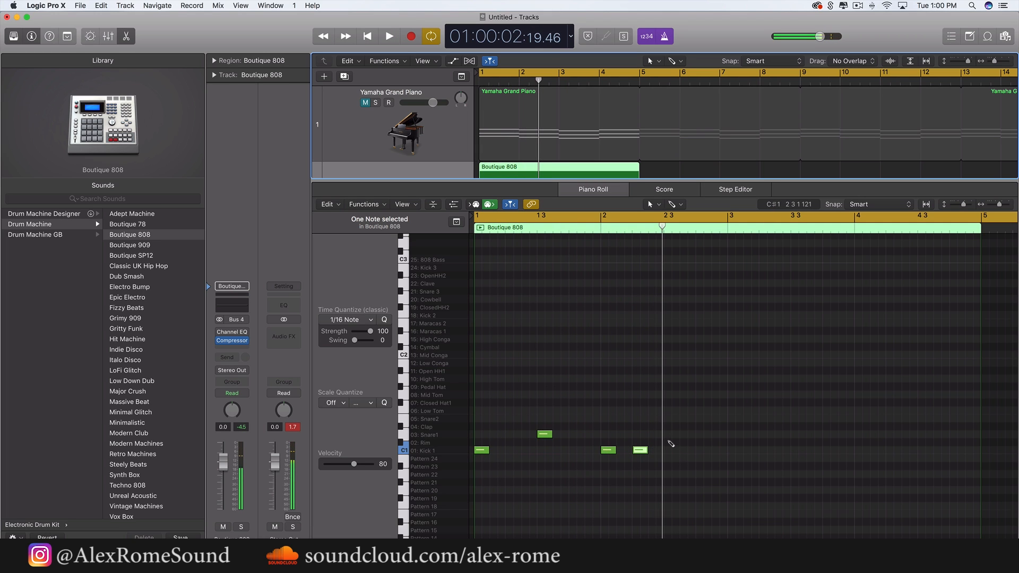
click(667, 436)
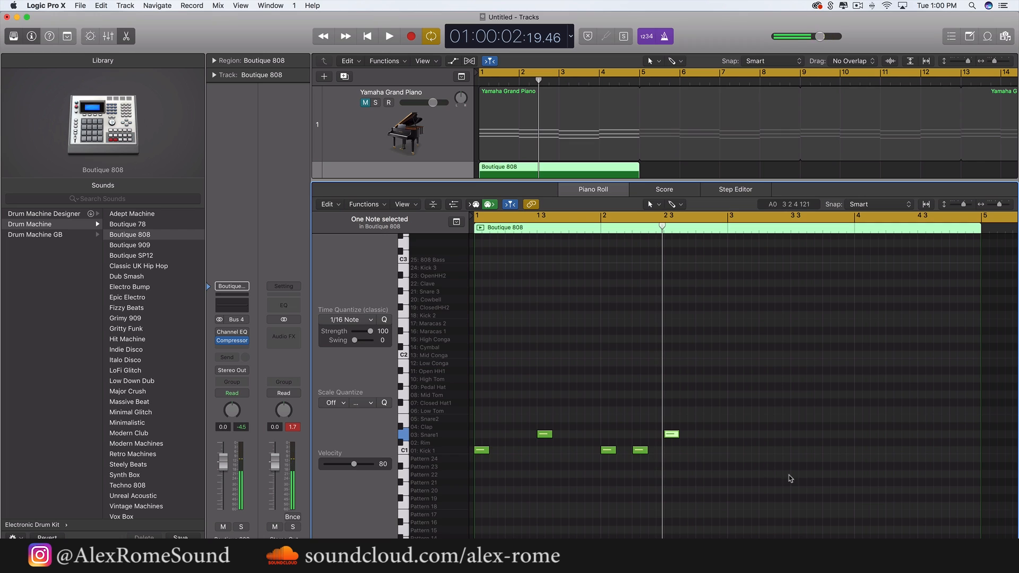
Repeat all five notes of the two-bar drum pattern into bars 3 and 4 and play the result
drag(825, 490, 457, 424)
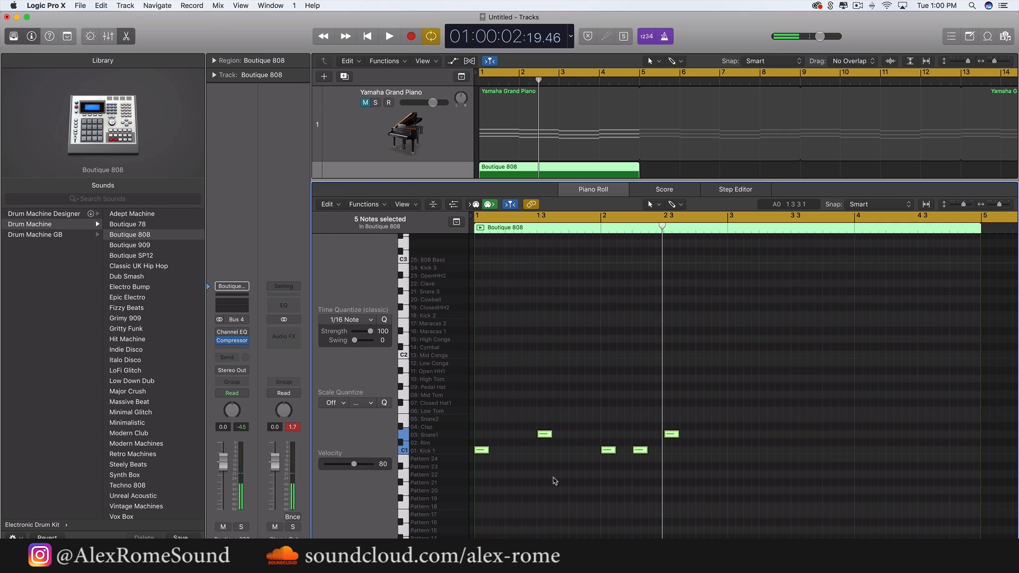
key(super+r)
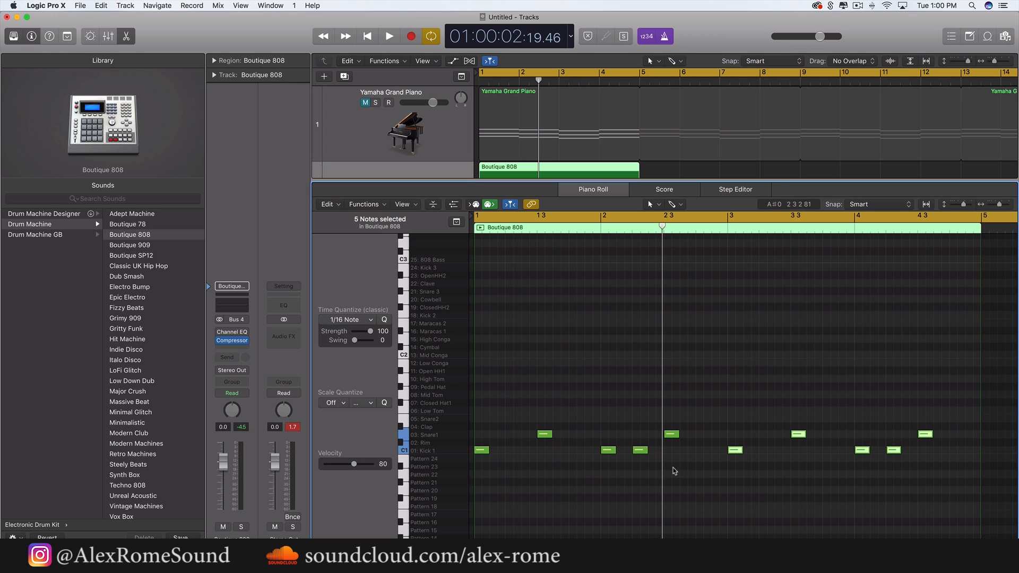
key(space)
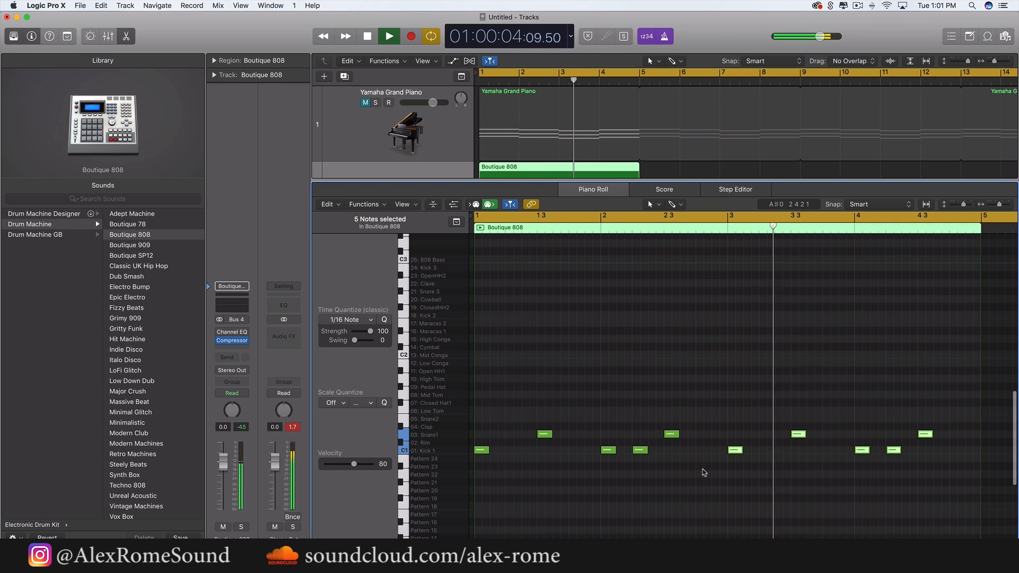
key(space)
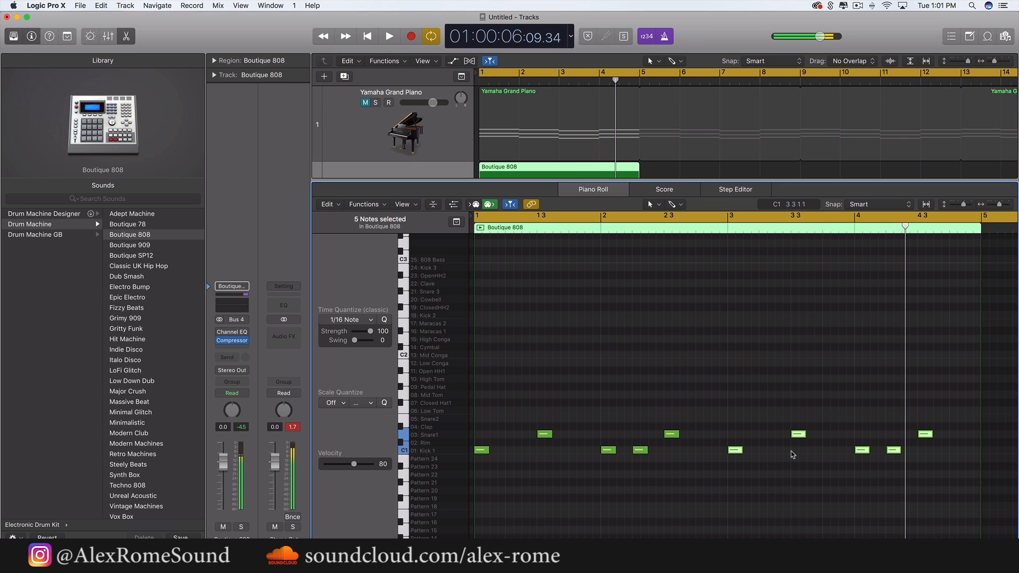
Add a half-beat Kick 1 note directly before the kick at the start of bar 4
click(839, 449)
key(super+Right)
key(super+Right)
key(super+Right)
key(super+Right)
key(super+Right)
key(super+Right)
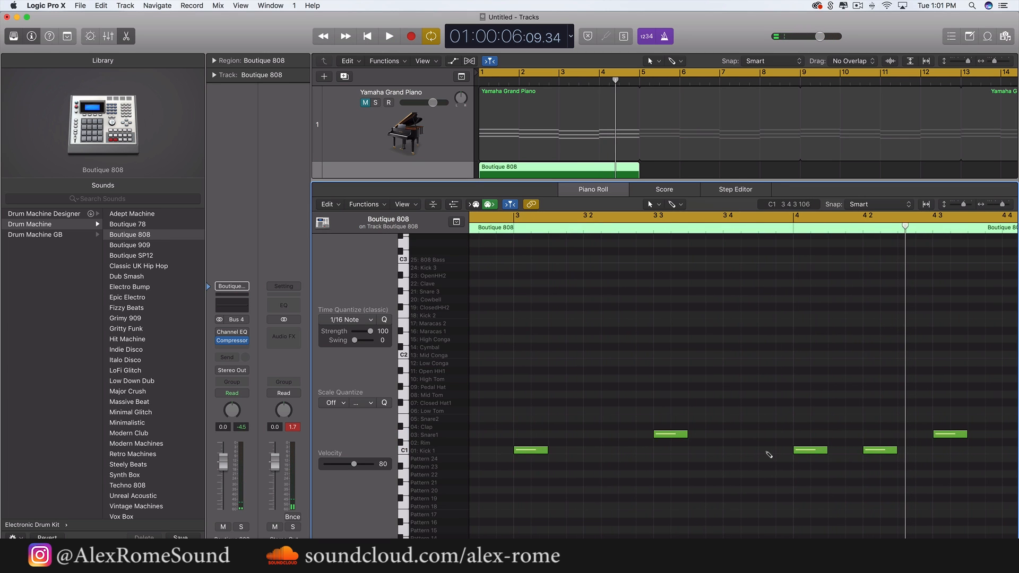
click(766, 450)
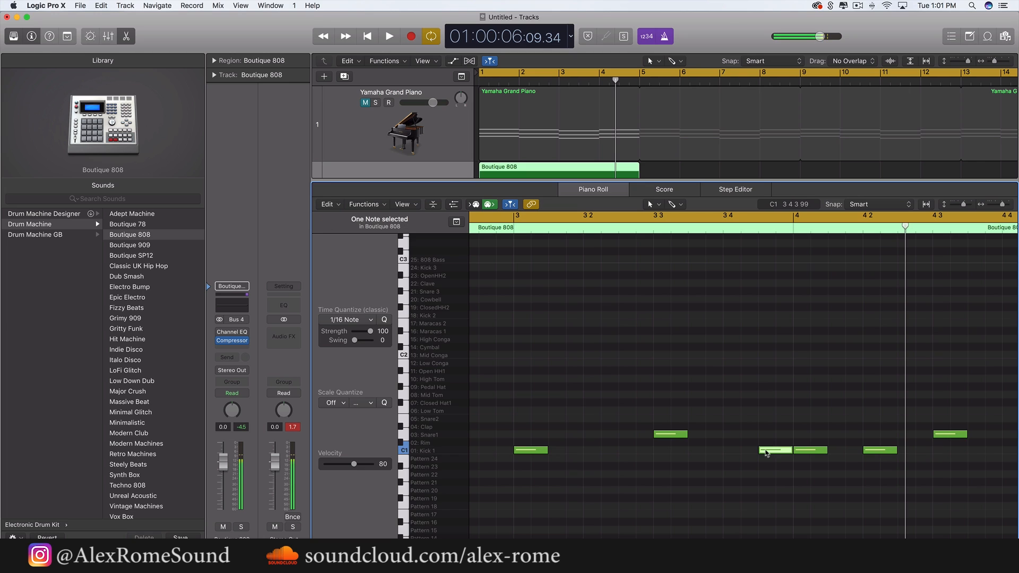
Set the cycle range from about beat 4 of bar 3 to about beat 4 of bar 4 and play it
click(717, 216)
drag(717, 217, 993, 218)
key(space)
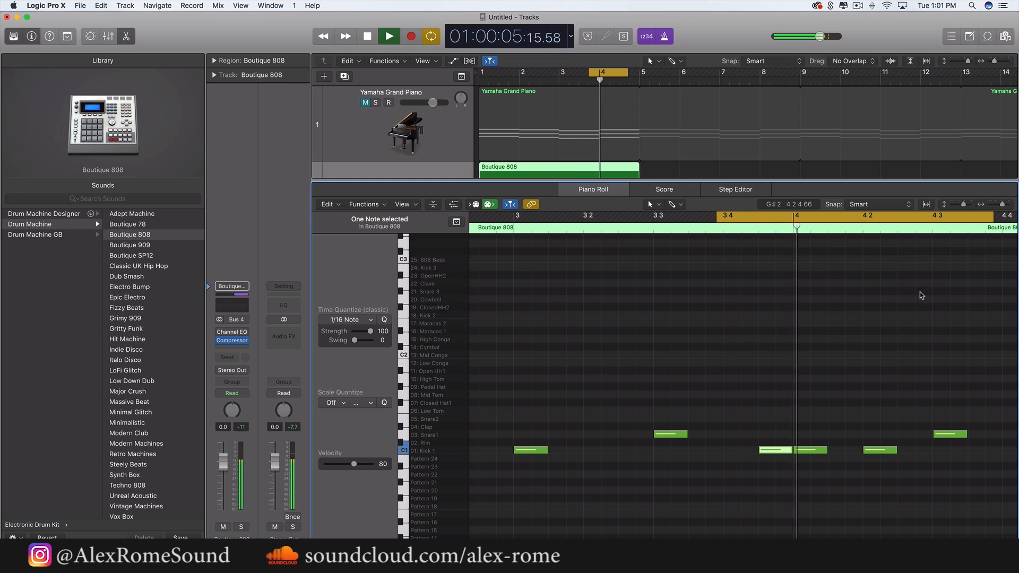
Shorten the extra Kick 1 note before bar 4 to a 1/16 note at position 3 4 3 1, playing the section to check it
key(space)
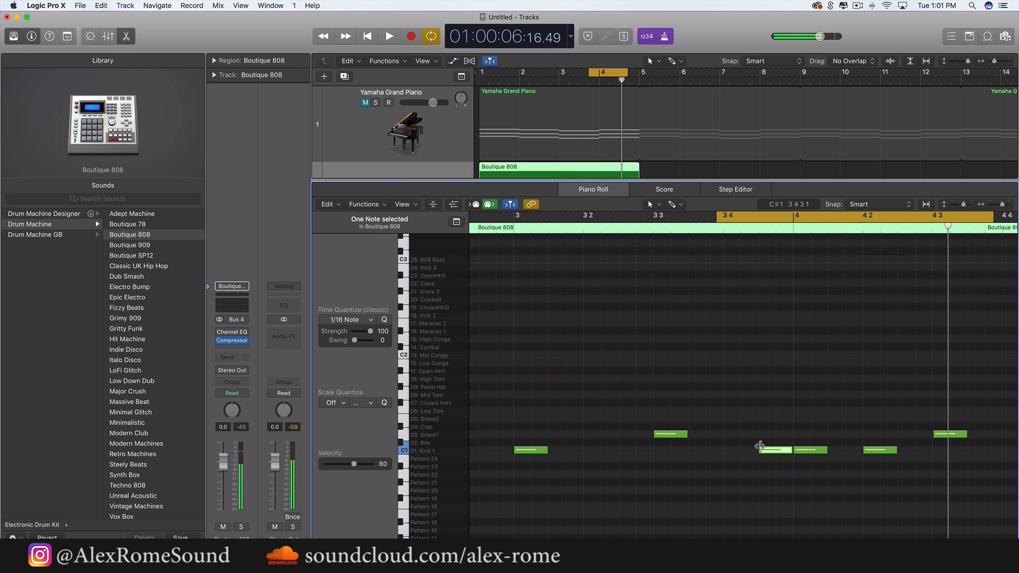
drag(759, 450, 776, 450)
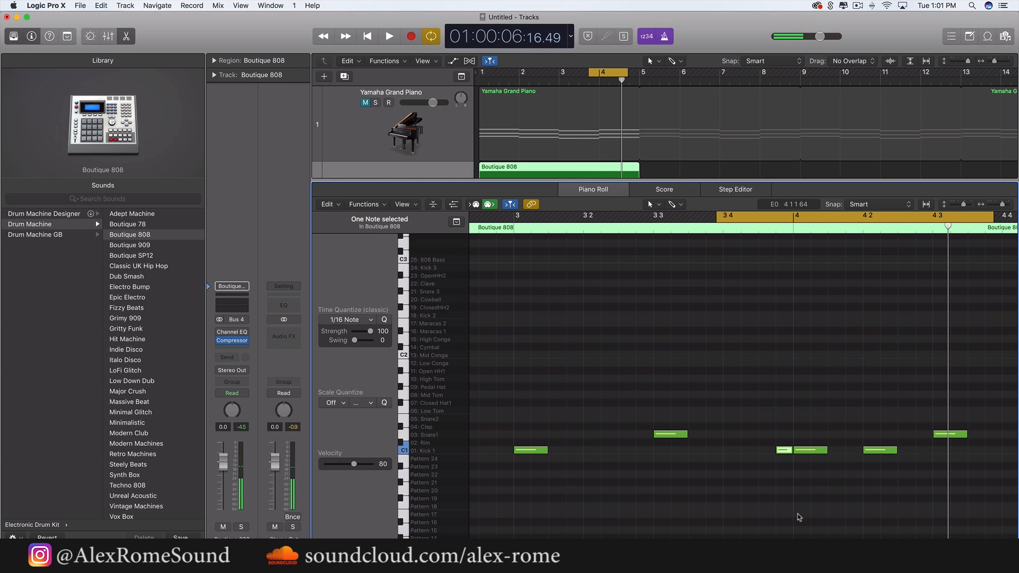
key(space)
key(space)
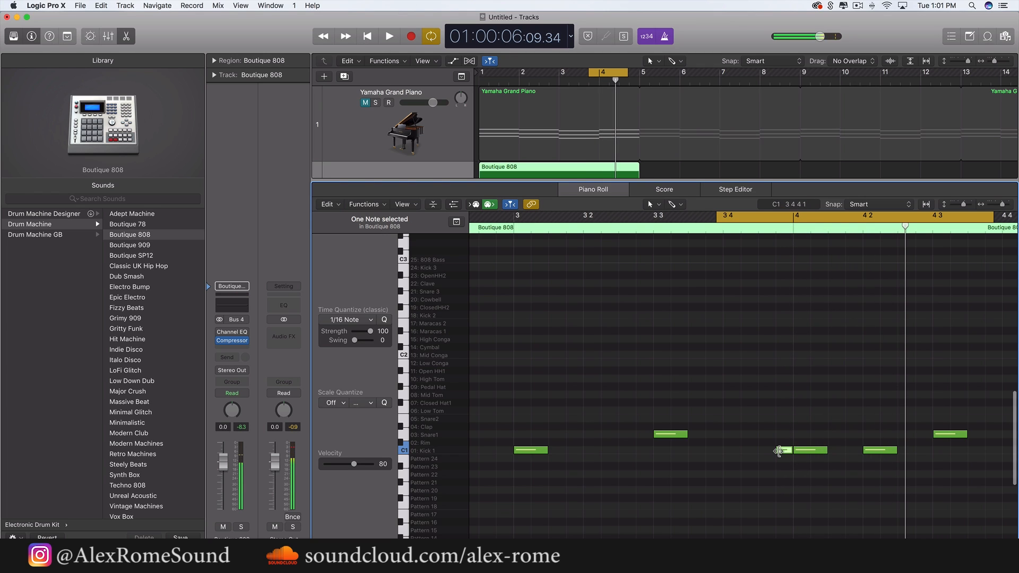
drag(784, 450, 767, 451)
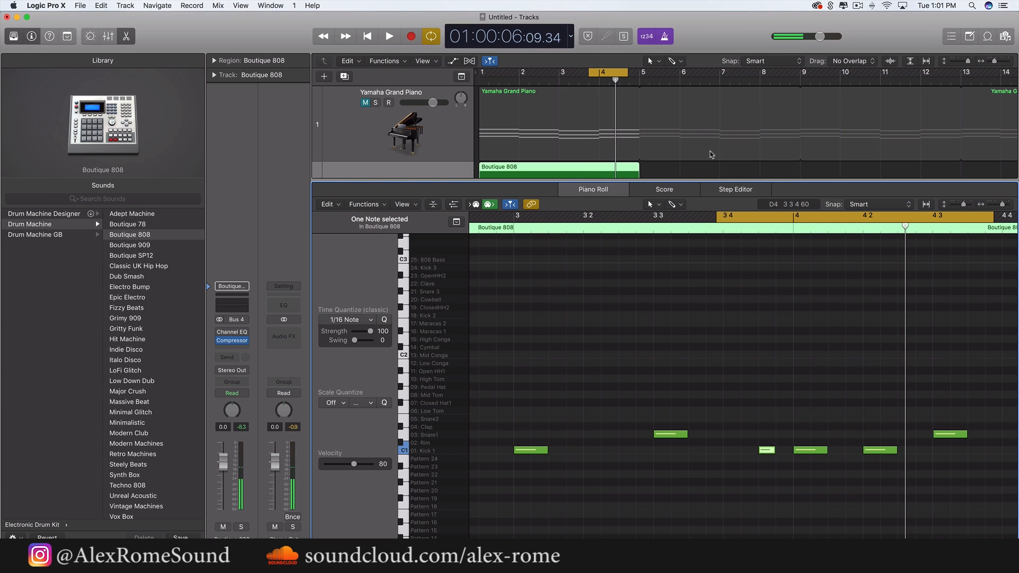
Turn off the metronome and audition the shortened kick note before bar 4
click(664, 36)
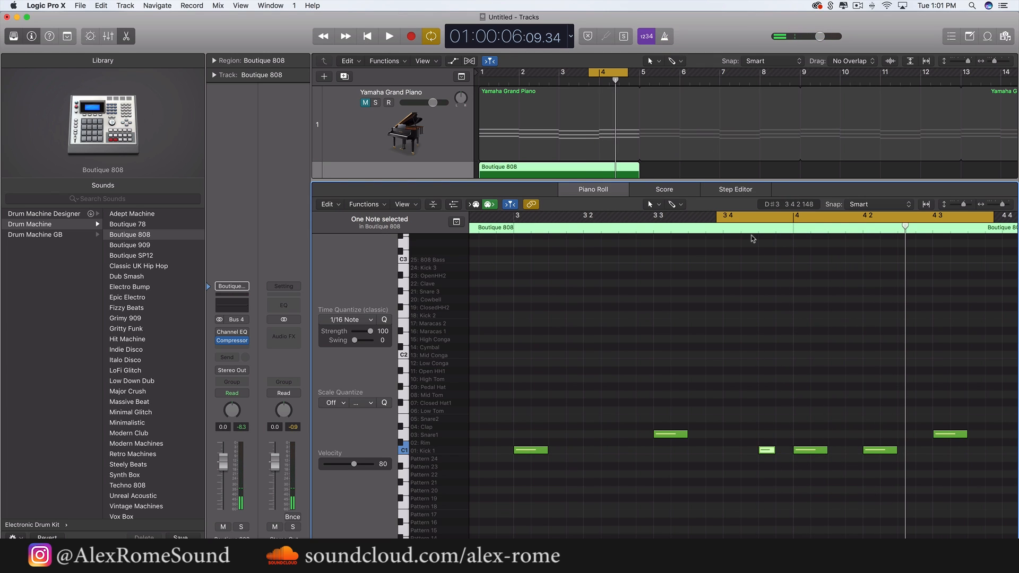
click(768, 333)
click(768, 450)
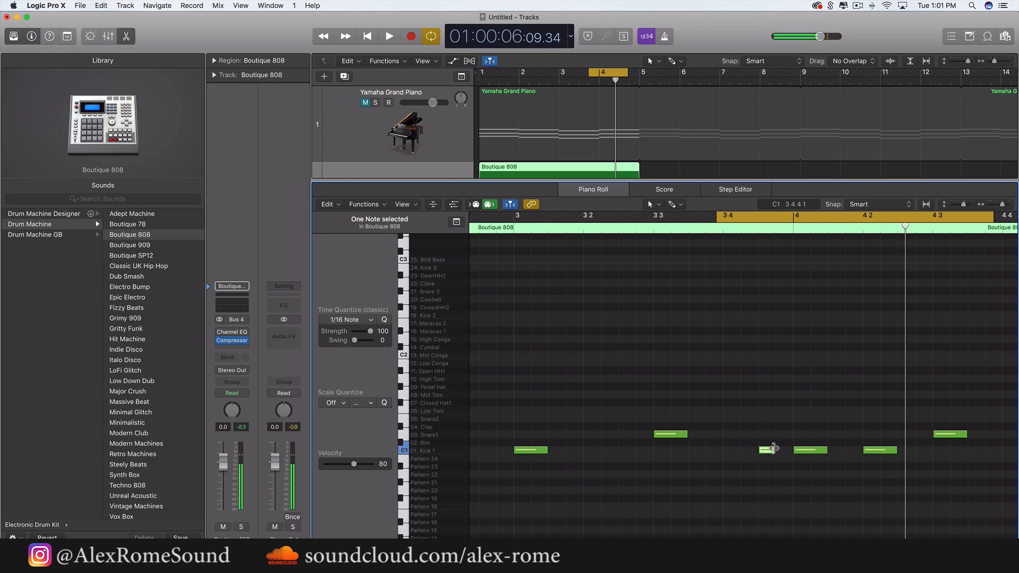
click(745, 444)
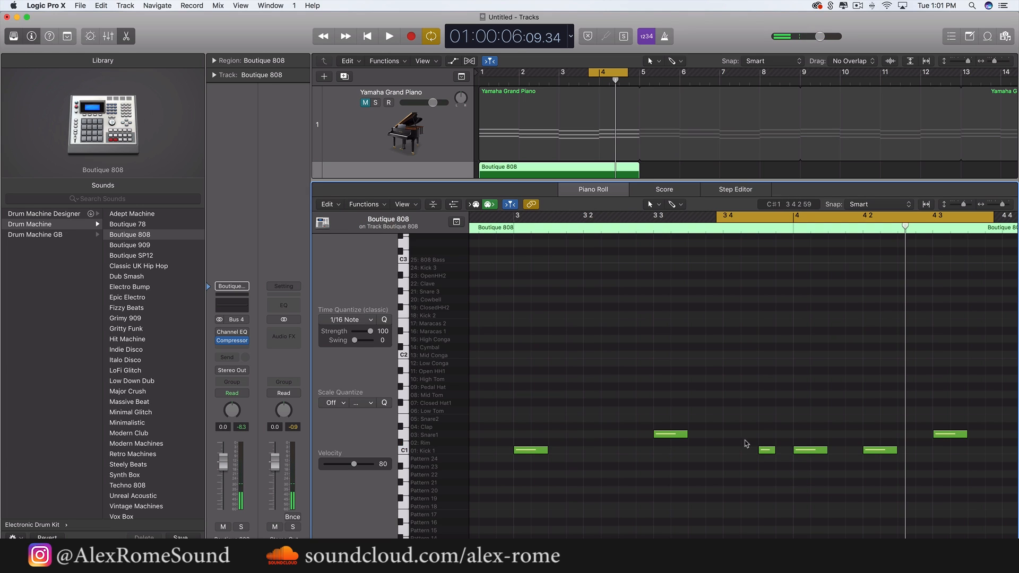
click(769, 450)
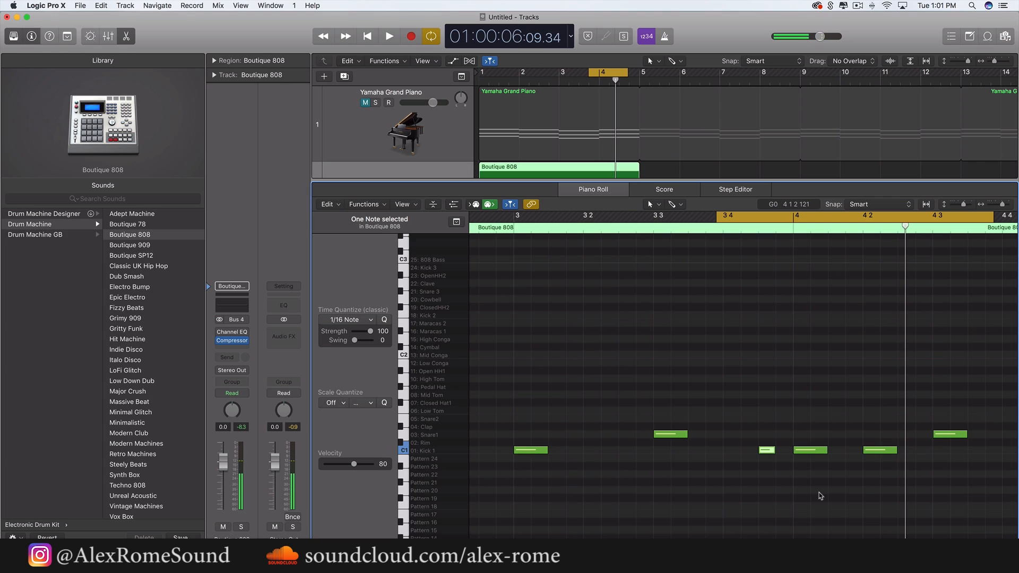
drag(794, 409, 761, 444)
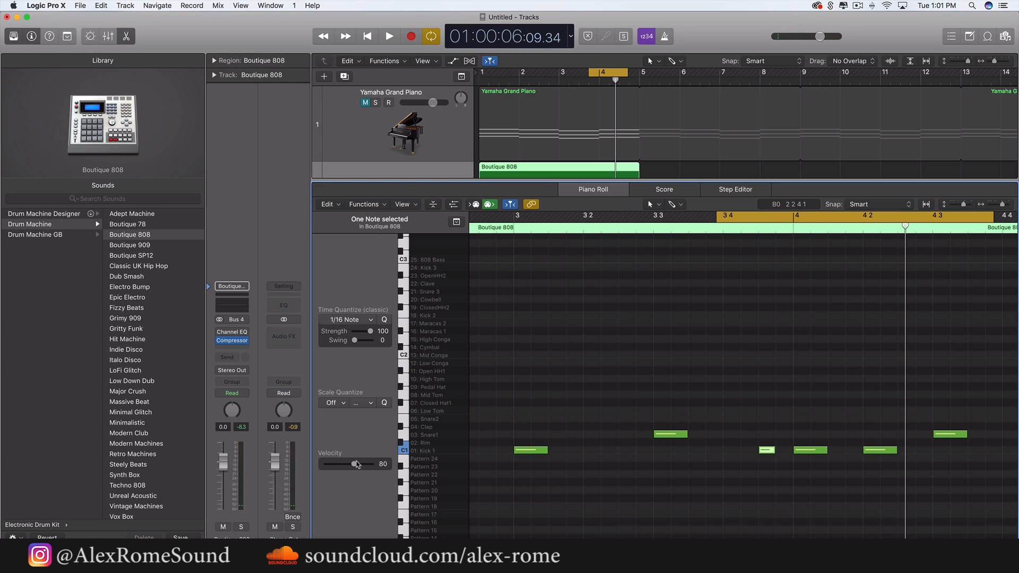
Lower the velocity of the short kick note before bar 4 to 25 and play the cycled section
drag(348, 463, 341, 470)
click(733, 451)
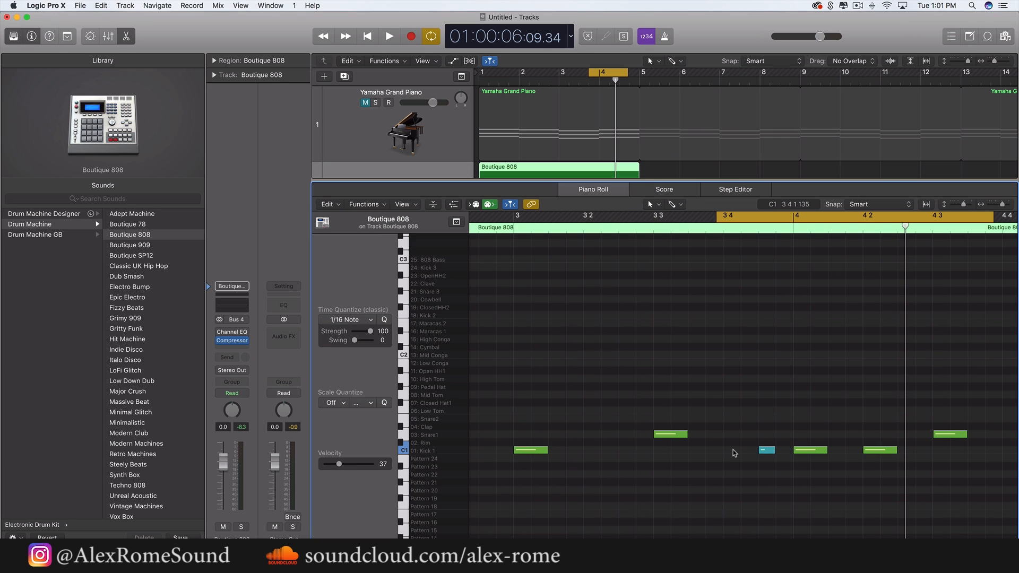
click(763, 450)
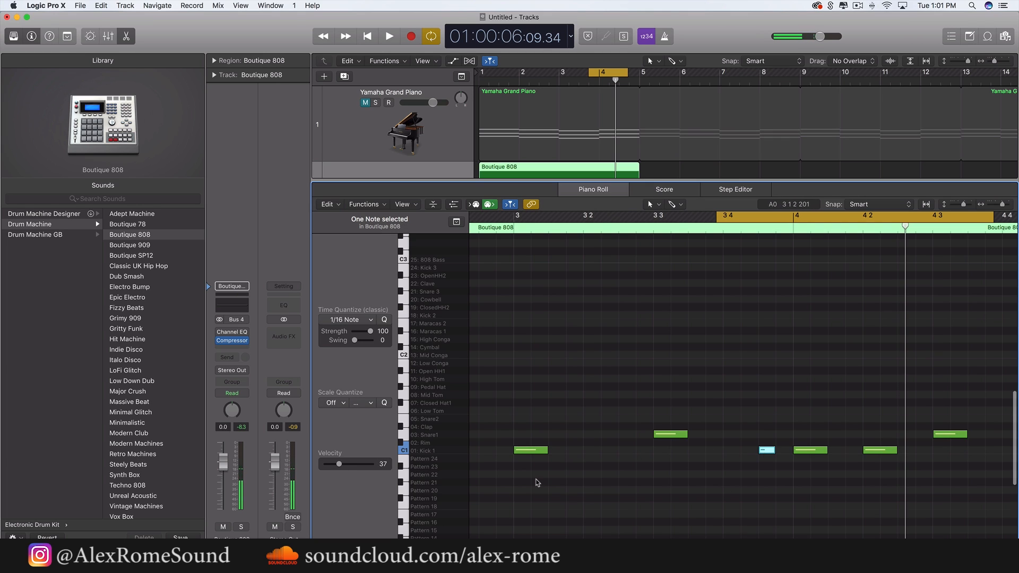
drag(338, 464, 333, 466)
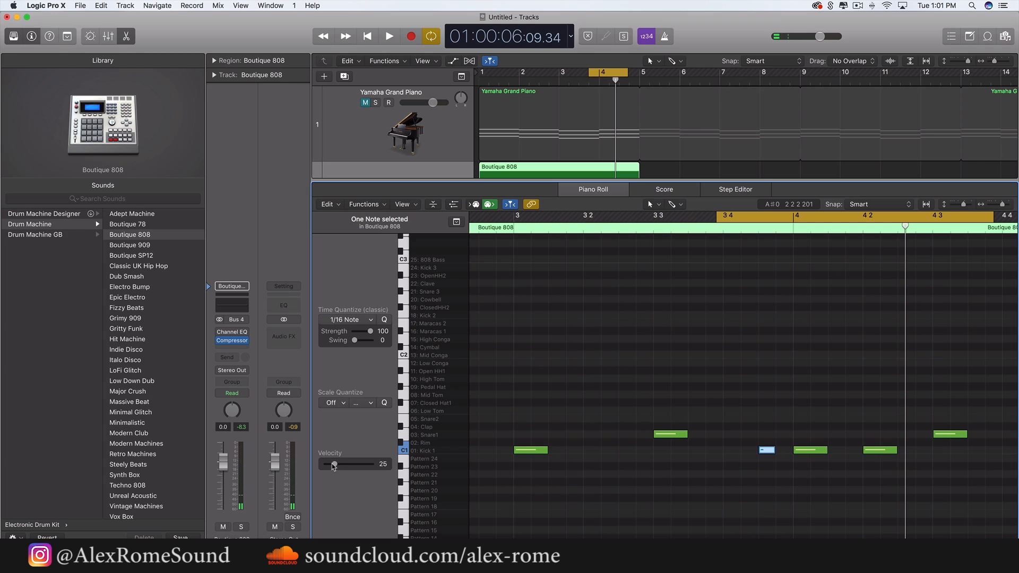
click(766, 451)
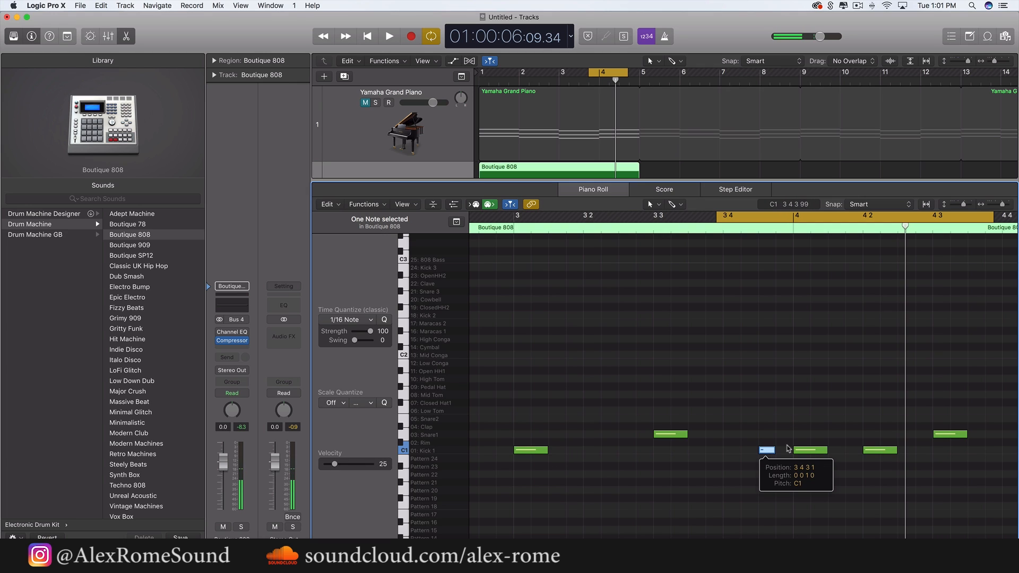
click(764, 451)
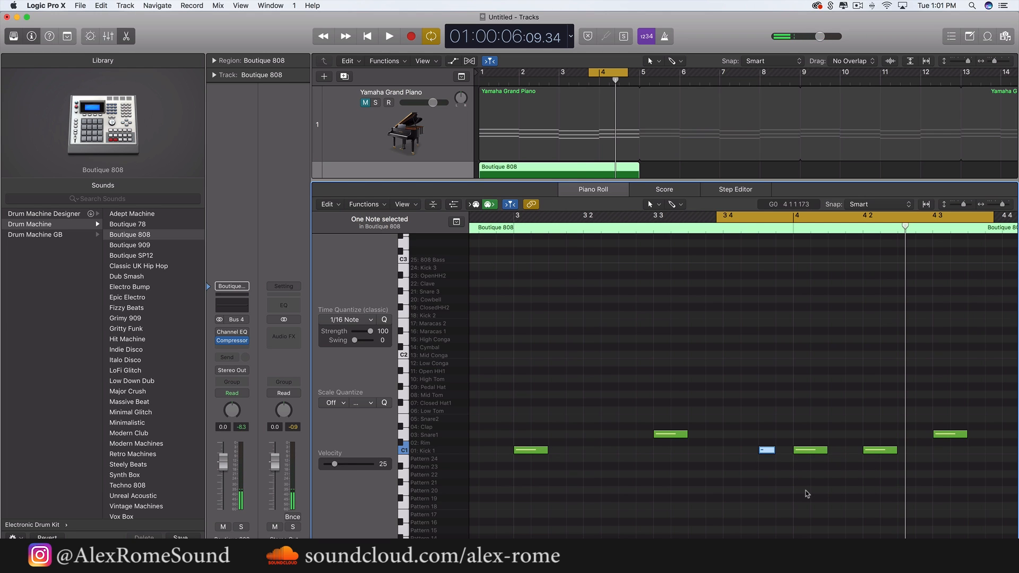
key(space)
key(space)
Set the cycle range from bar 1 to bar 5 and enlarge the Tracks area so both tracks show fully
key(super+Left)
key(super+Left)
key(super+Left)
key(super+Left)
key(super+Left)
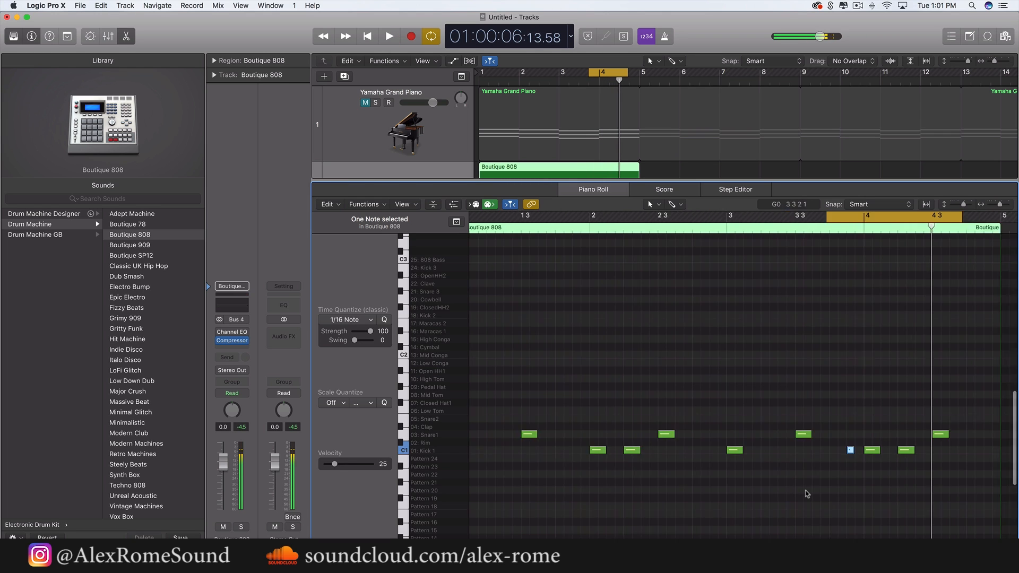
click(821, 218)
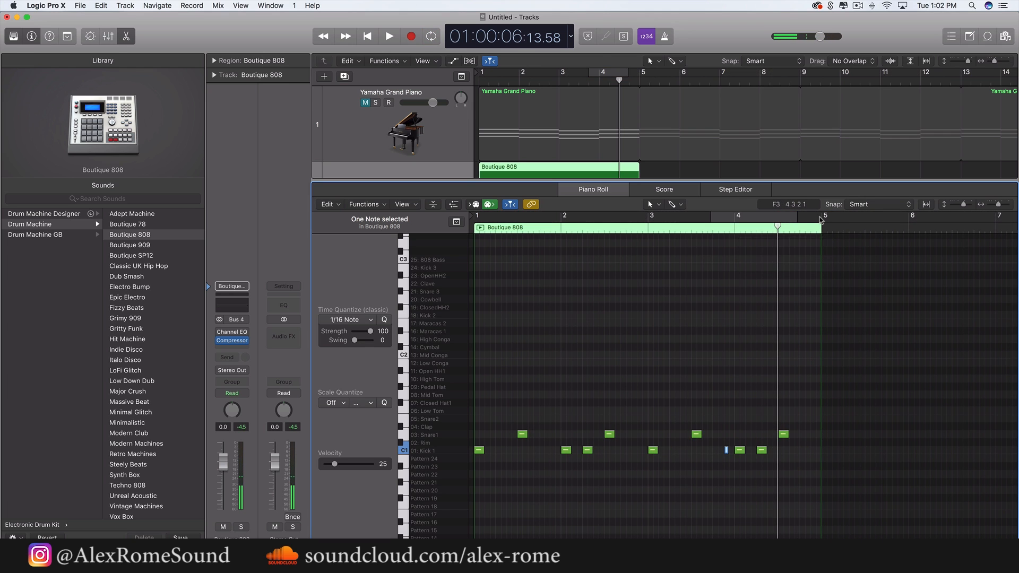
drag(822, 219, 466, 219)
click(618, 77)
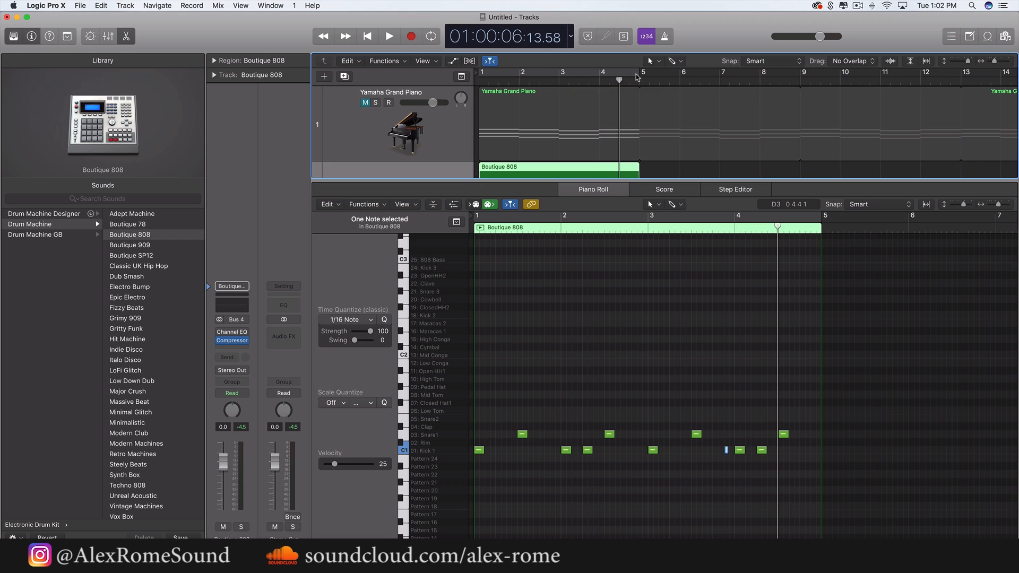
click(637, 77)
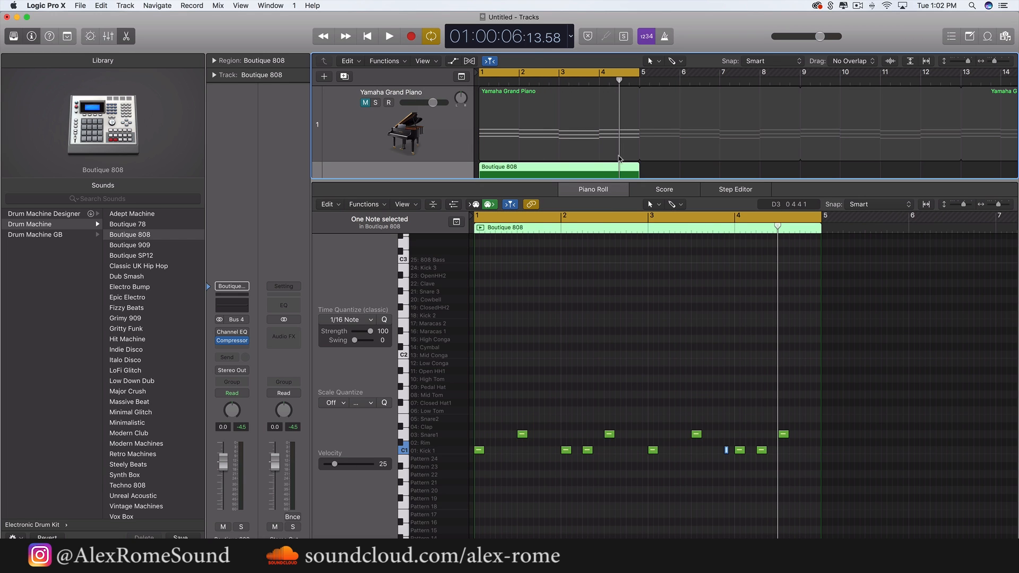
drag(608, 179, 610, 406)
click(689, 215)
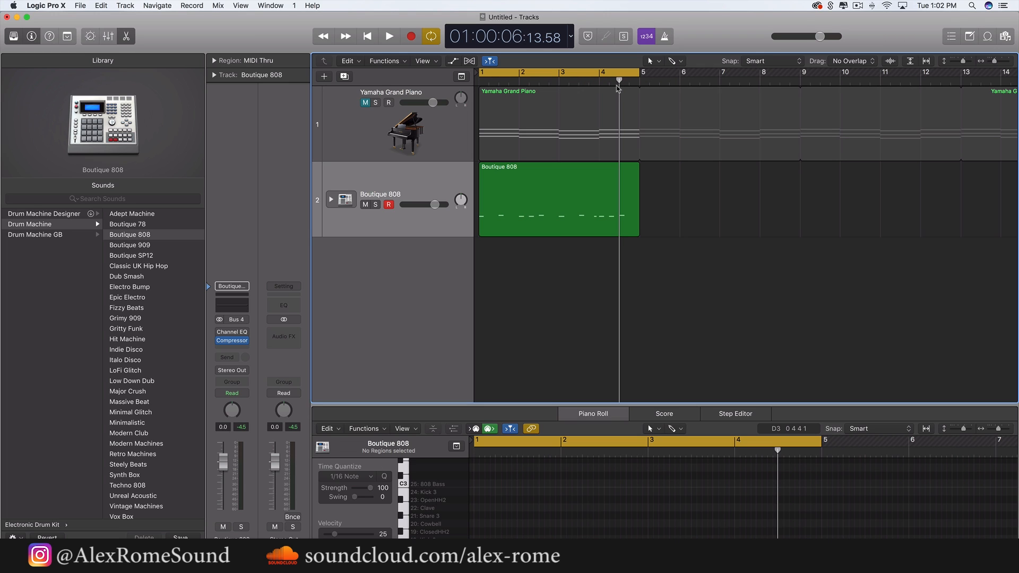
Return the playhead to bar 1 and play through the Boutique 808 drum loop
drag(619, 80, 477, 100)
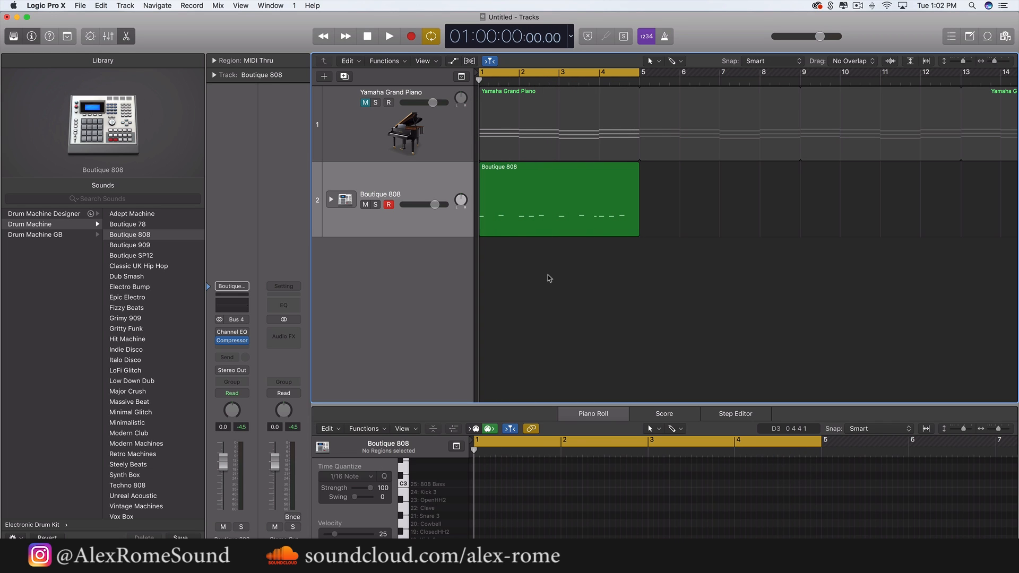
key(space)
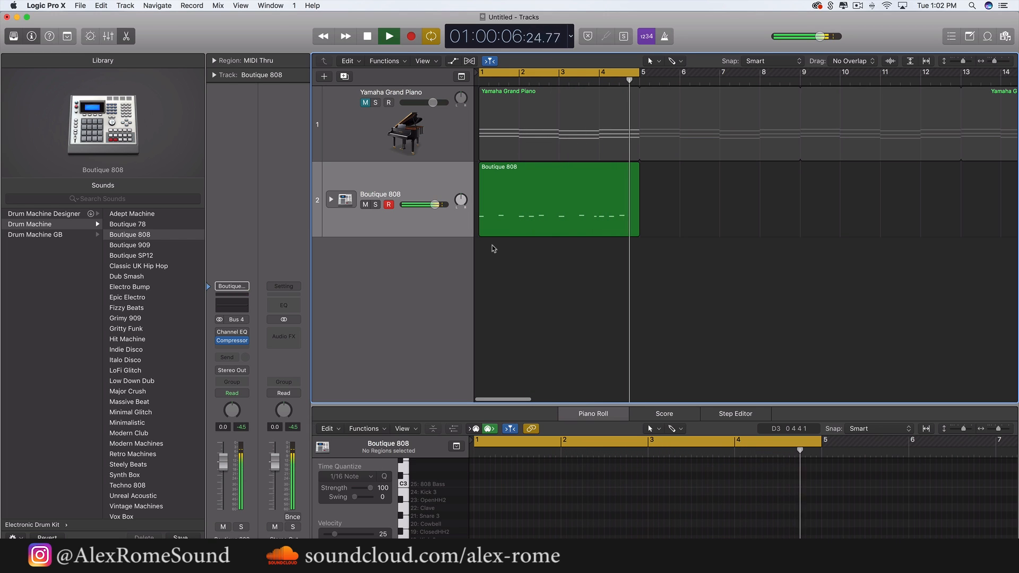
key(space)
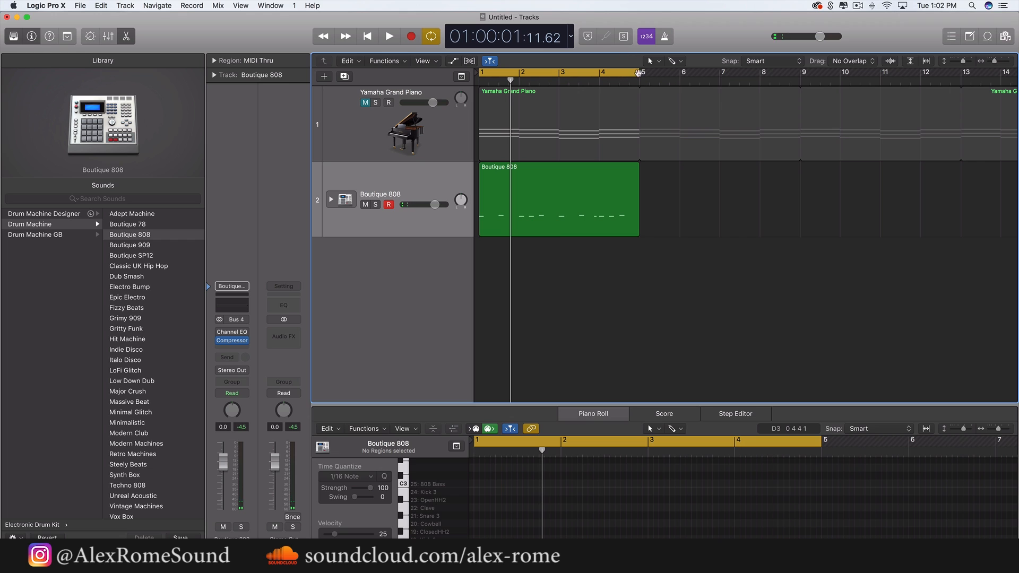
Shorten the cycle range to bar 1 only and play that bar
drag(638, 73, 520, 75)
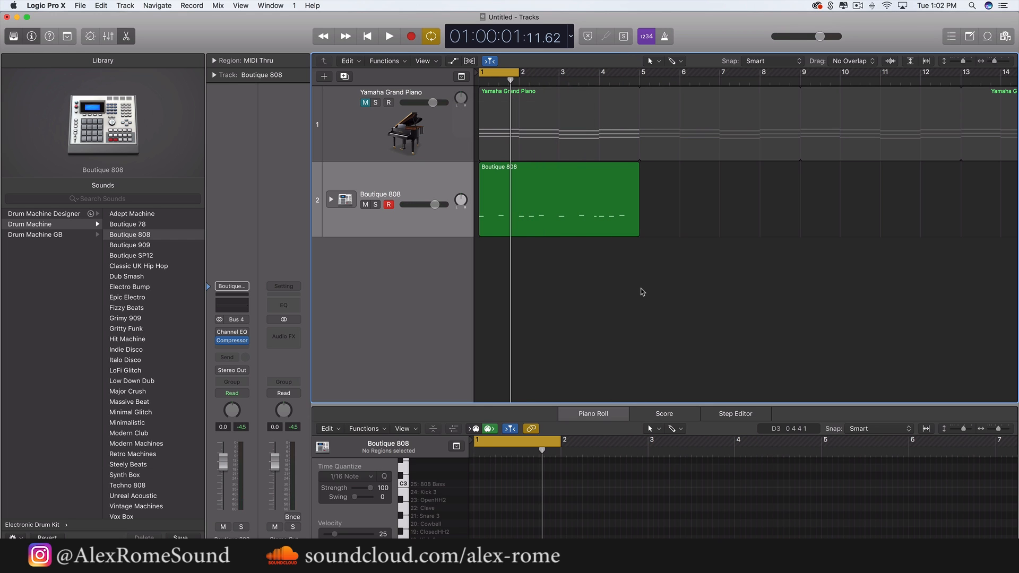
key(space)
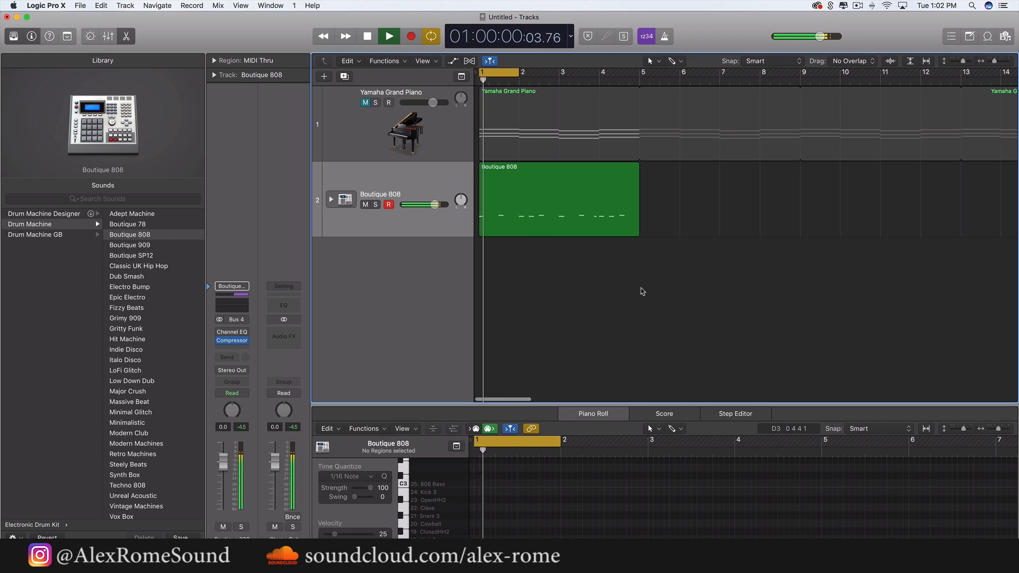
key(space)
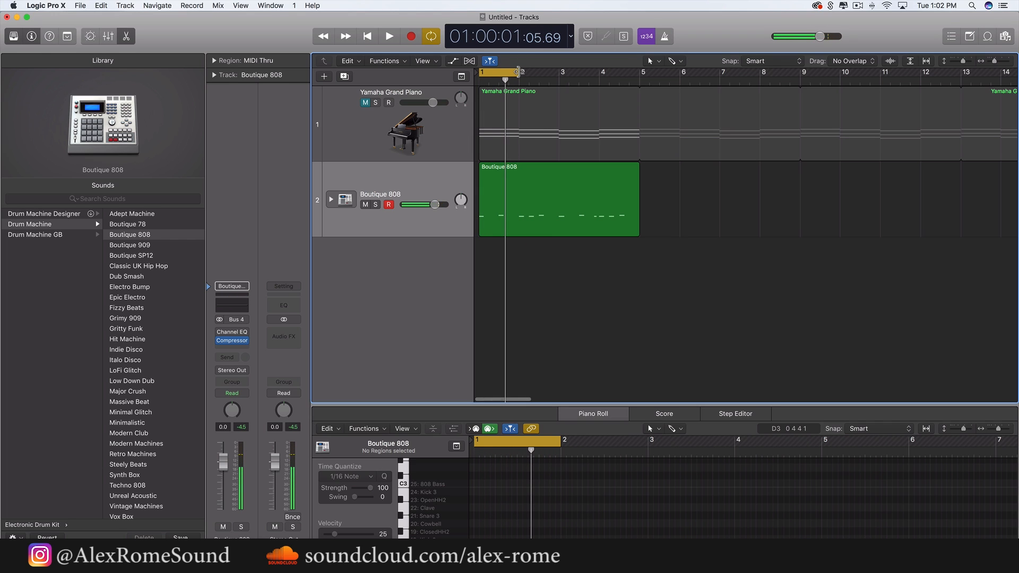
Move the one-bar cycle range to bar 3 and play that bar
drag(517, 72, 600, 73)
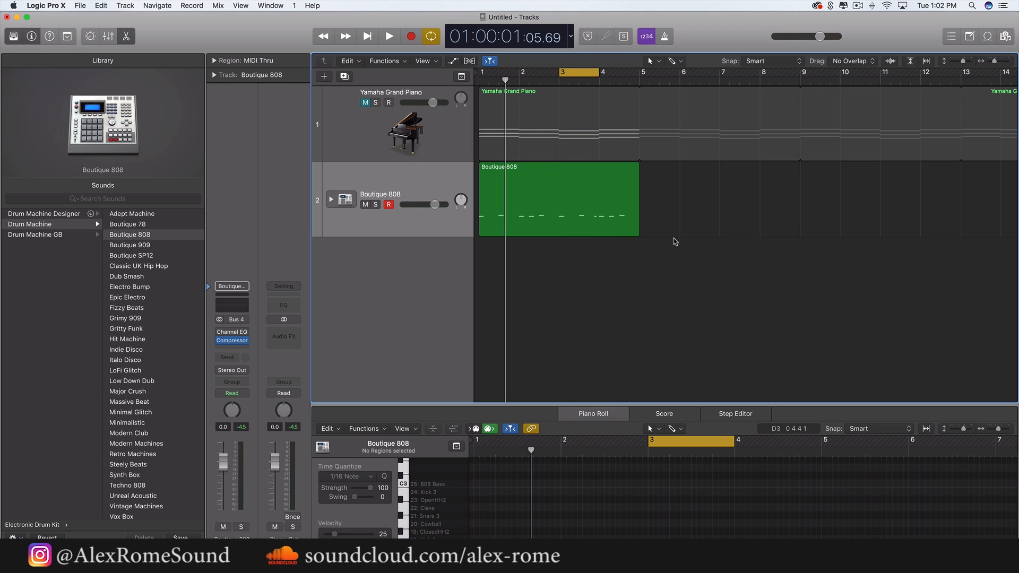
key(space)
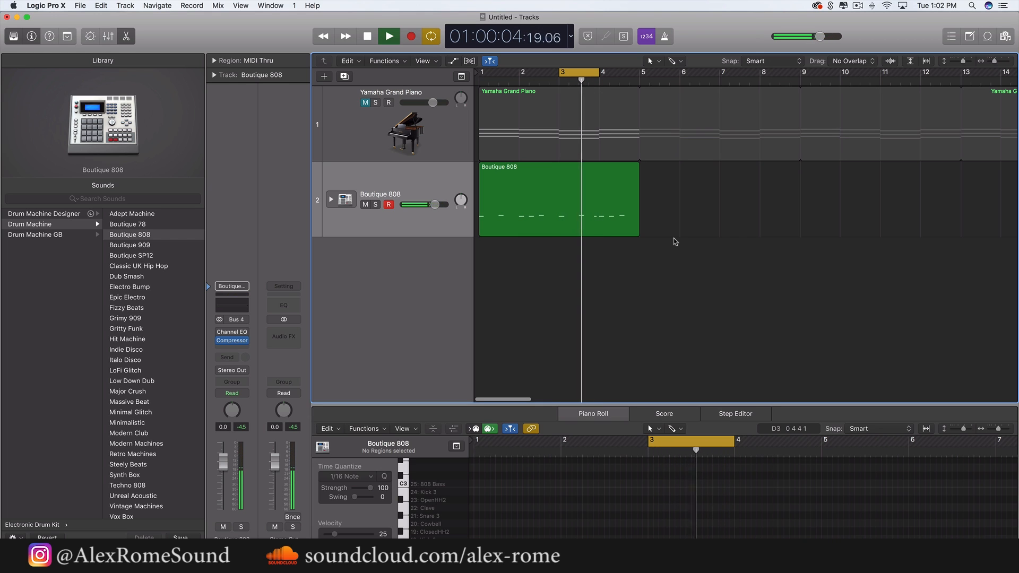
key(space)
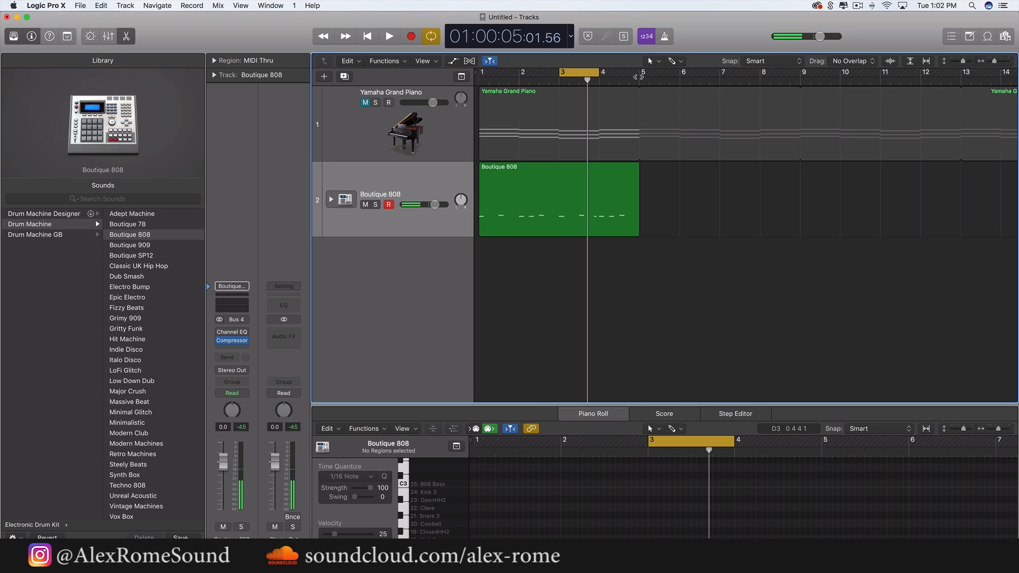
Extend the cycle range from bar 1 to bar 5, and toggle cycle mode off and on again
drag(640, 77, 479, 77)
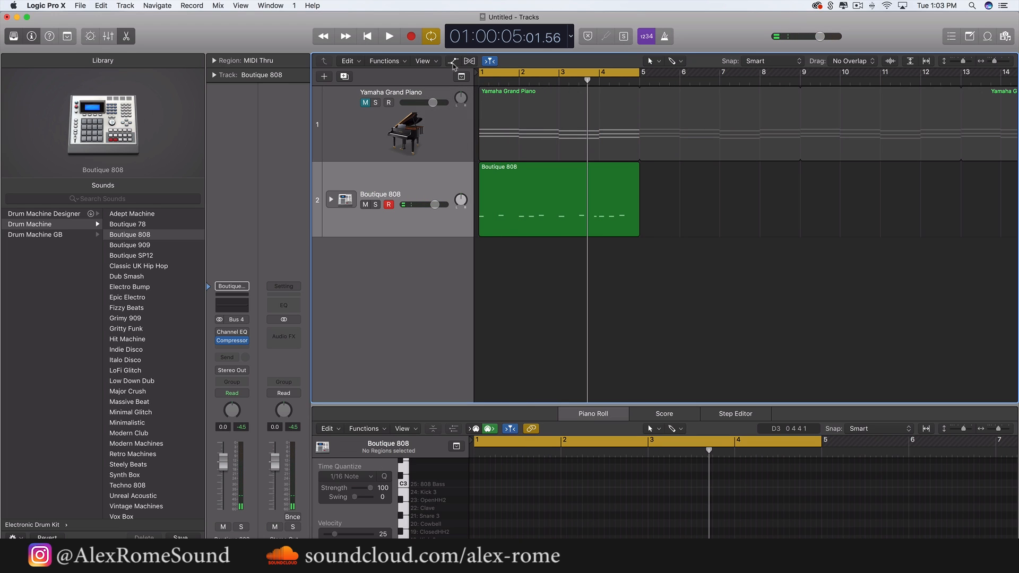
click(431, 36)
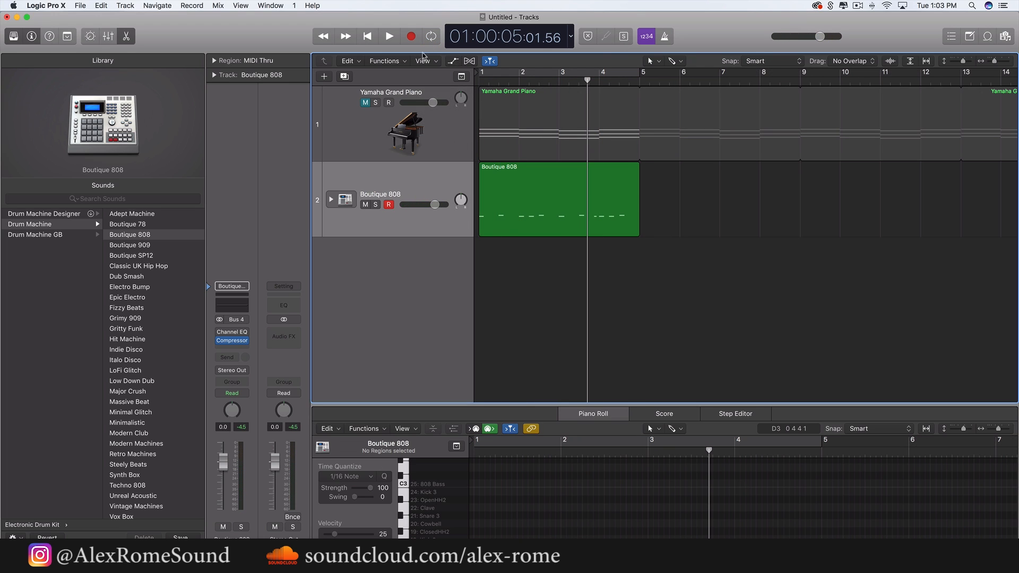
click(562, 80)
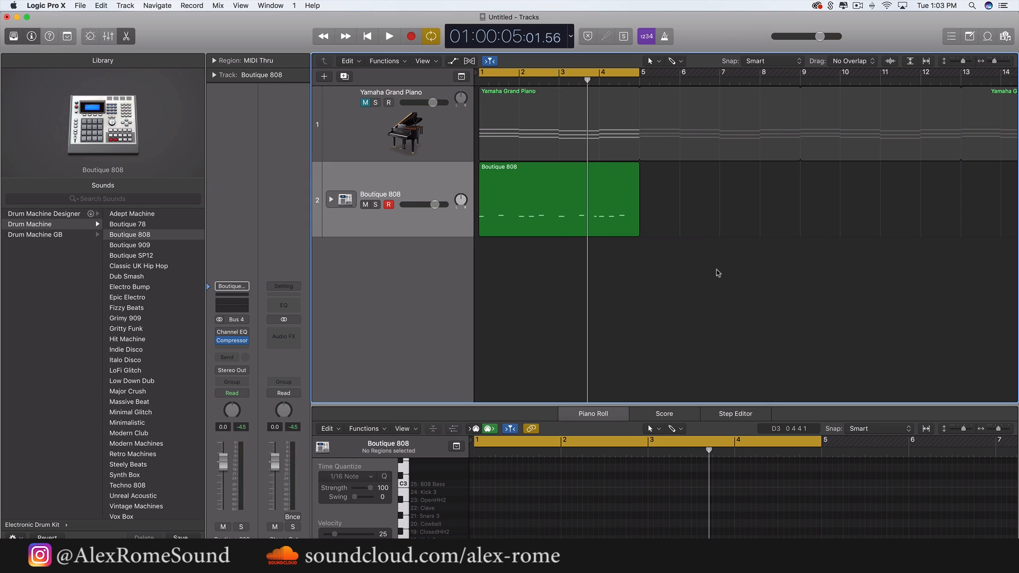
Unmute the Yamaha Grand Piano track and select it
click(564, 198)
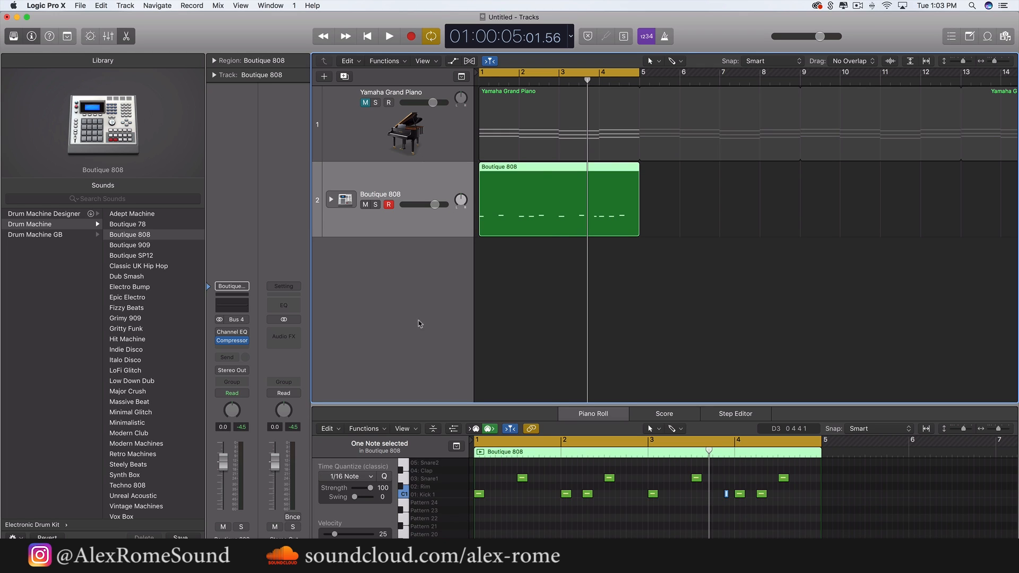
click(365, 102)
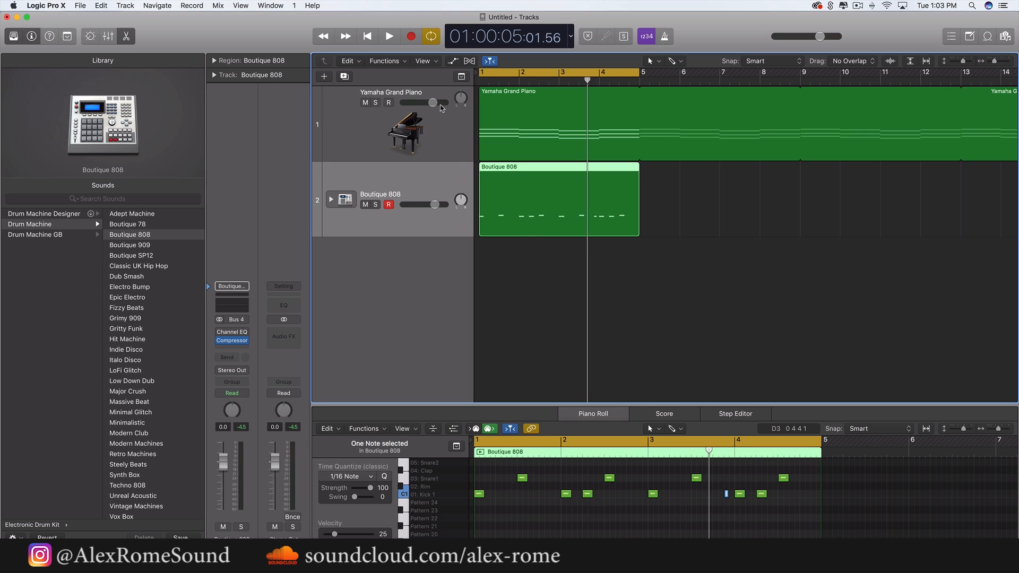
click(445, 142)
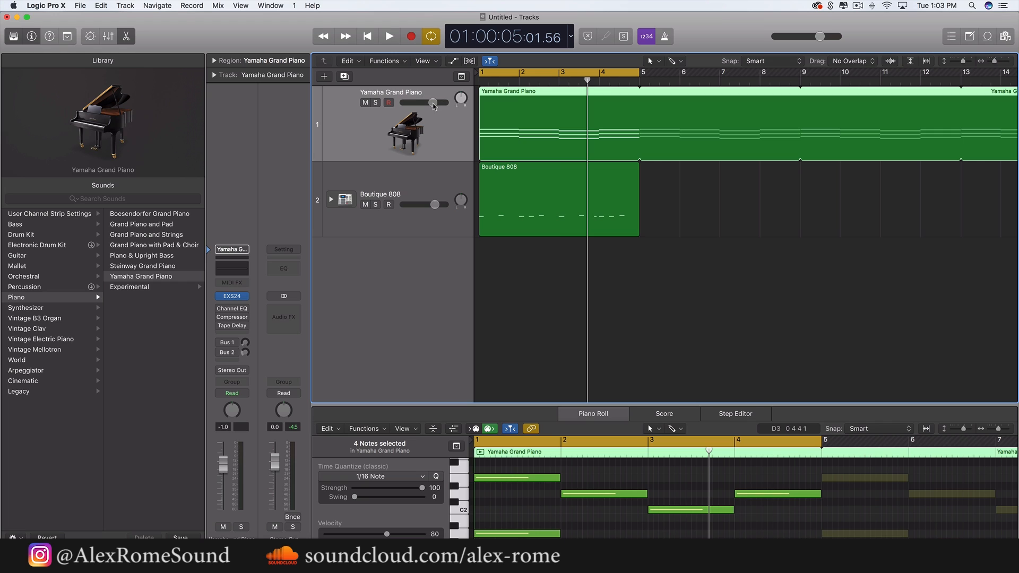
Balance the tracks during playback by setting the Boutique 808 to -0.6 dB and raising the piano from silence to -3.1 dB
mouse_move(433, 105)
mouse_down()
mouse_move(417, 106)
mouse_move(433, 102)
mouse_up()
mouse_move(435, 104)
mouse_down()
mouse_move(411, 102)
mouse_move(431, 102)
mouse_up()
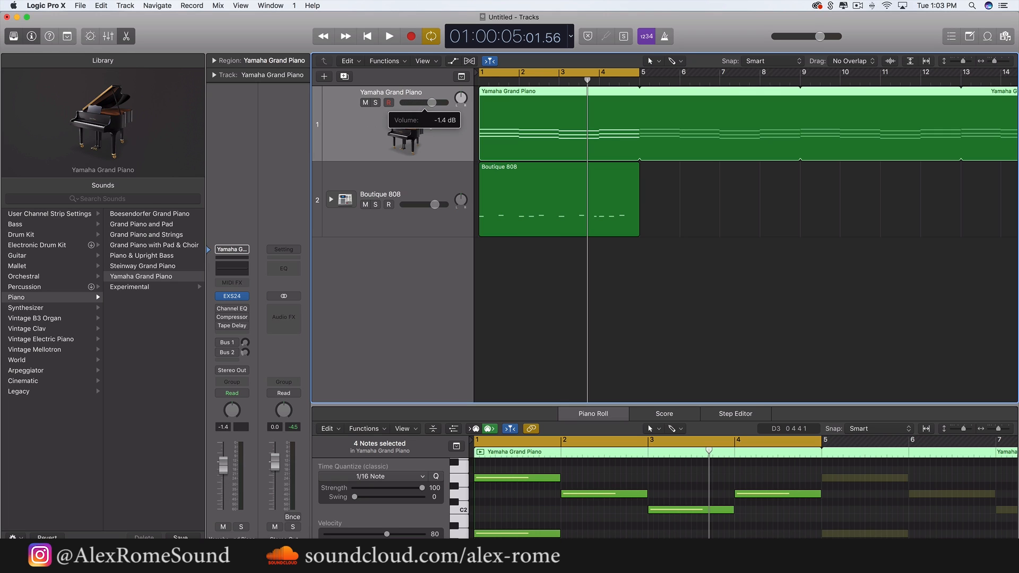
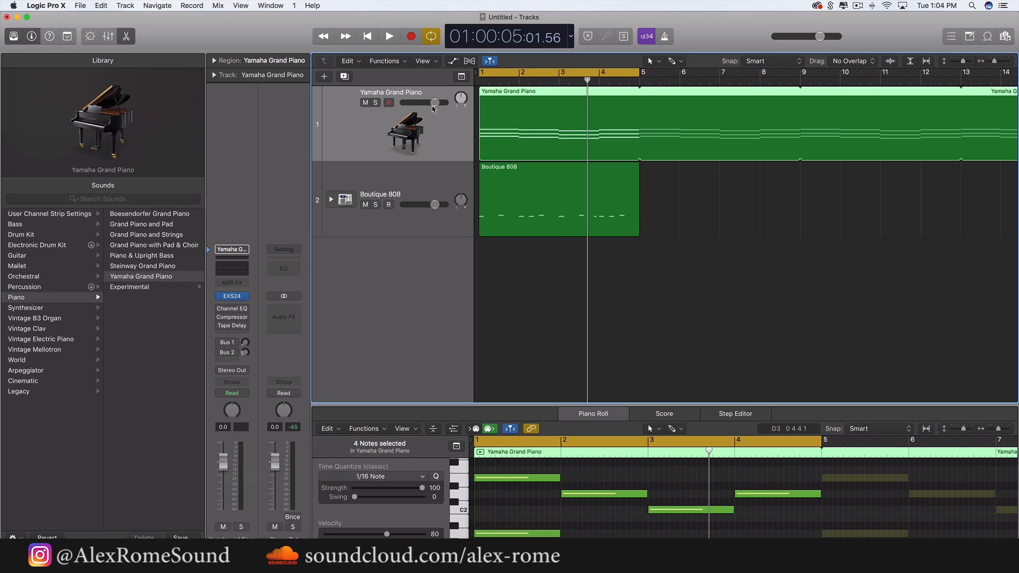
drag(434, 106, 399, 106)
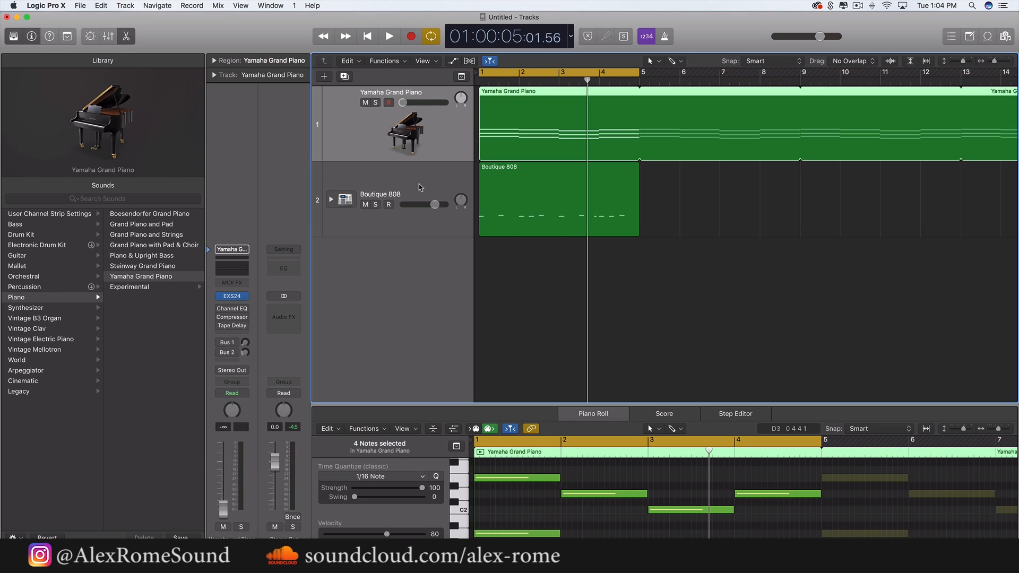
drag(437, 203, 435, 204)
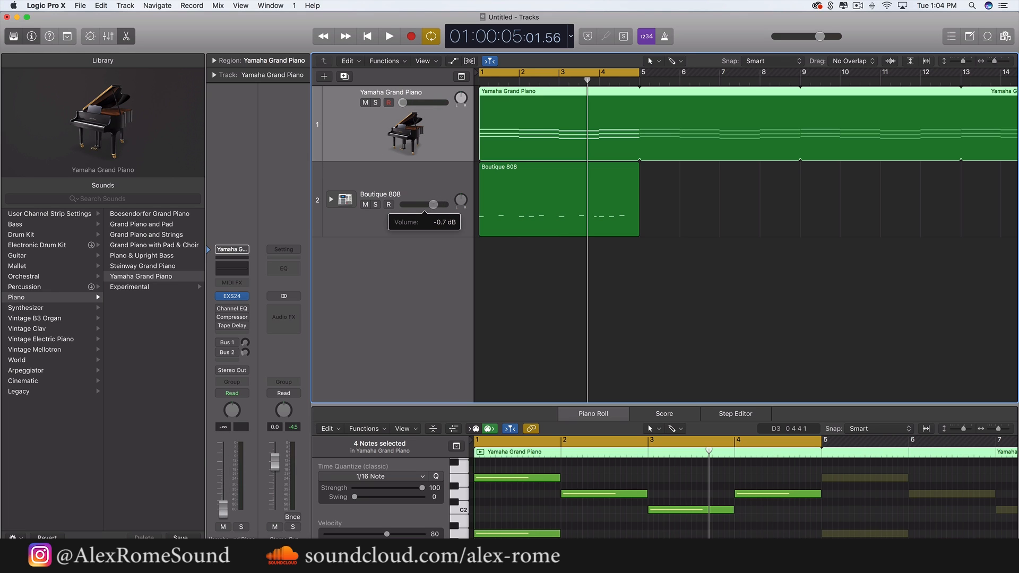
key(space)
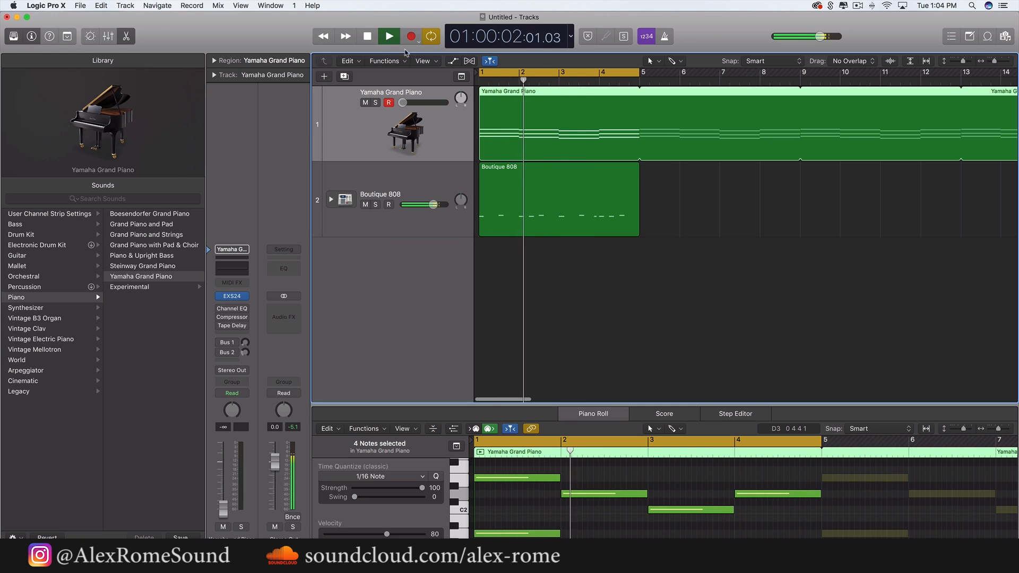
drag(402, 103, 429, 102)
key(space)
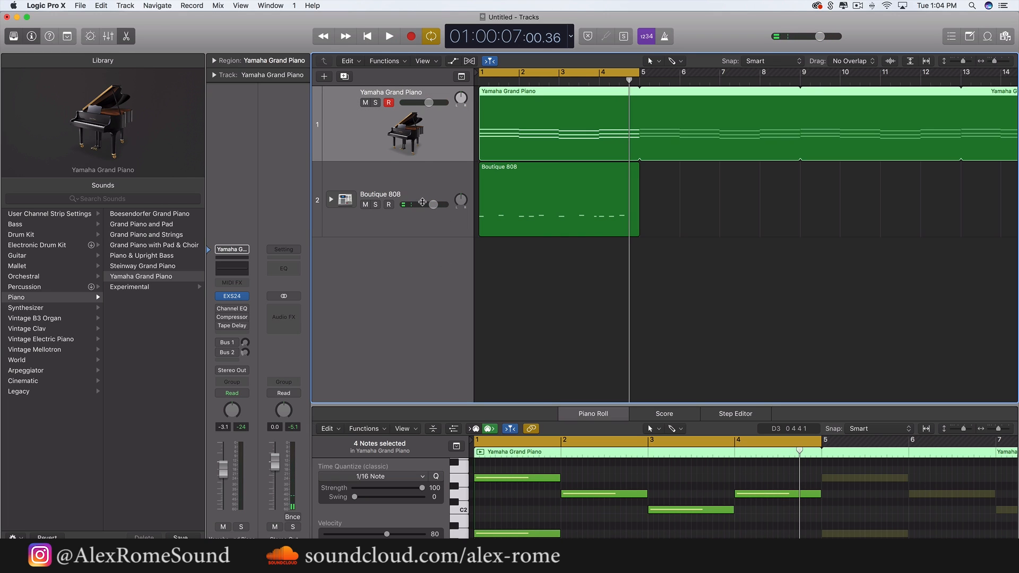
Show the Boutique 808 region's notes in the Piano Roll and enlarge the editor upward
click(412, 183)
click(542, 267)
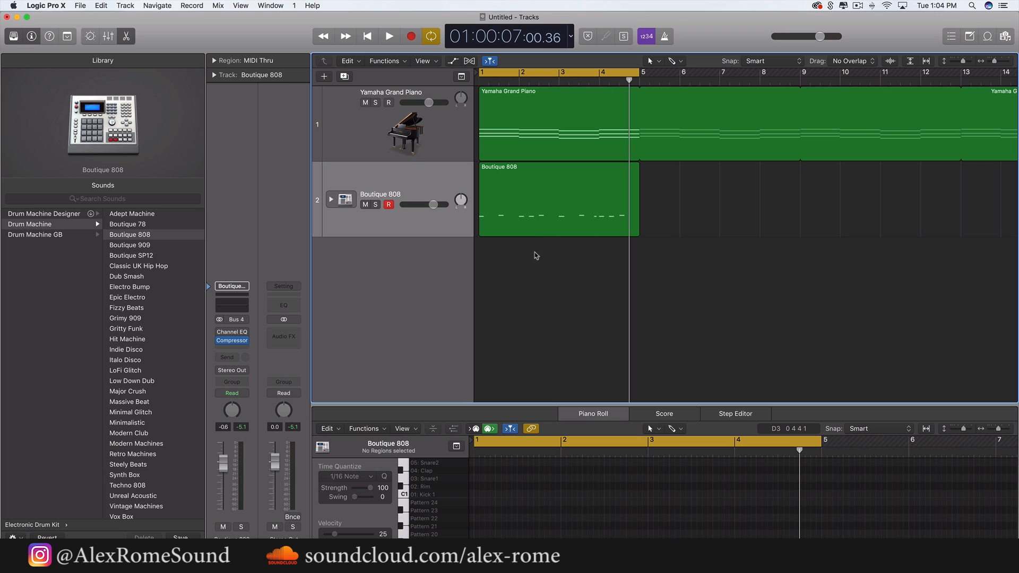
click(537, 233)
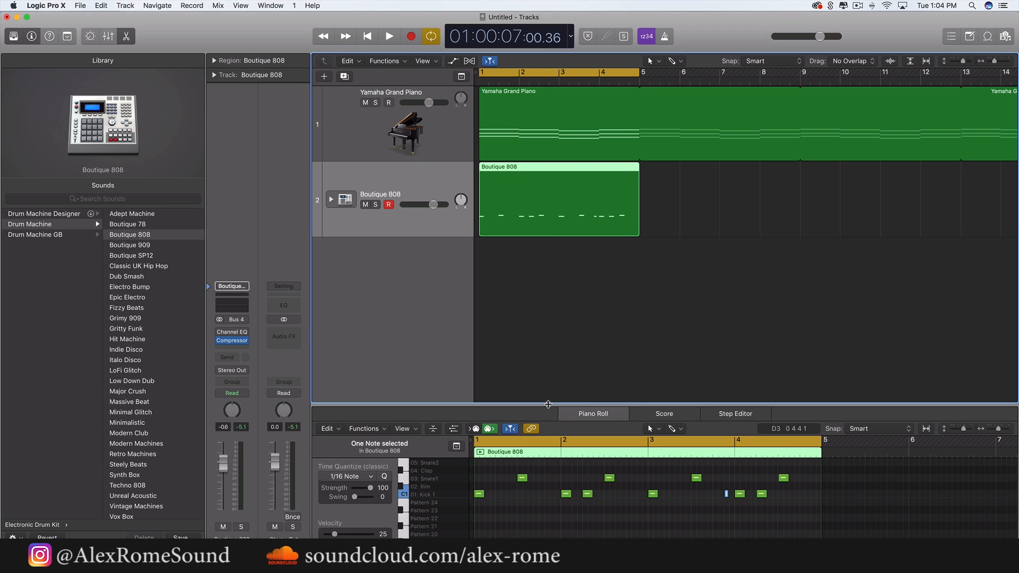
drag(551, 404, 550, 268)
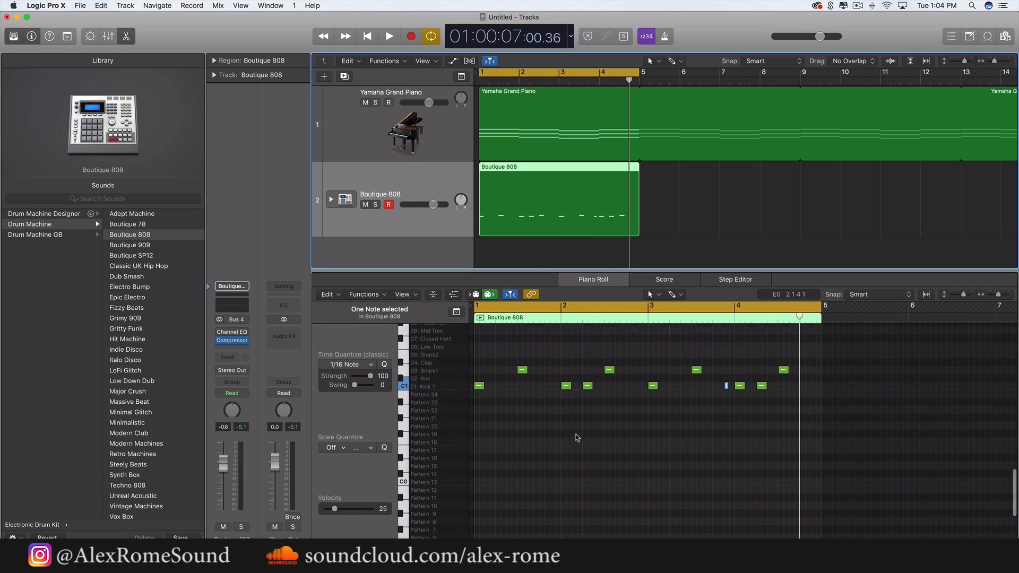
scroll(530, 437, up, 3)
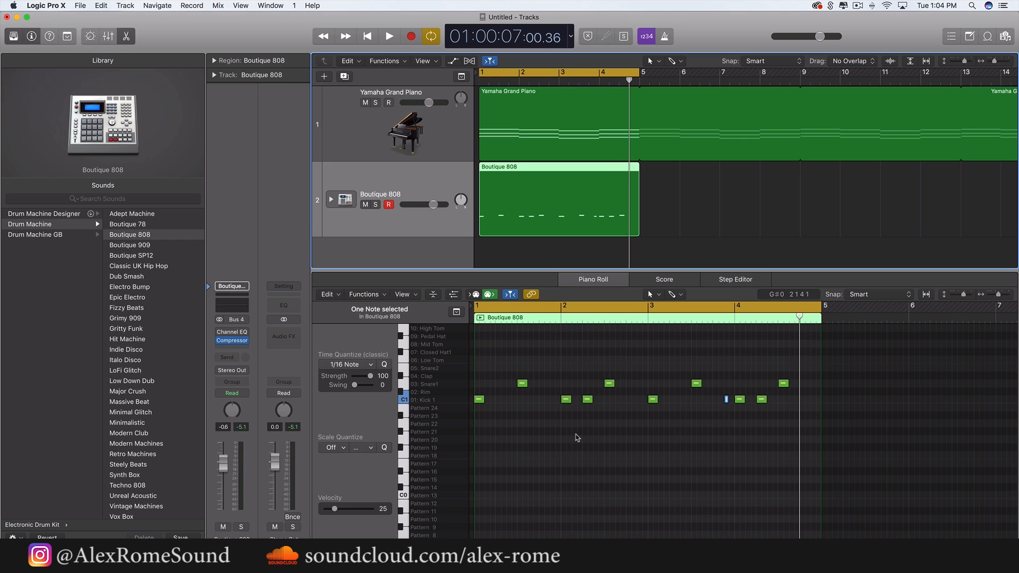
Remove the looped repeats of the Yamaha Grand Piano region so that it ends at bar 5
click(690, 203)
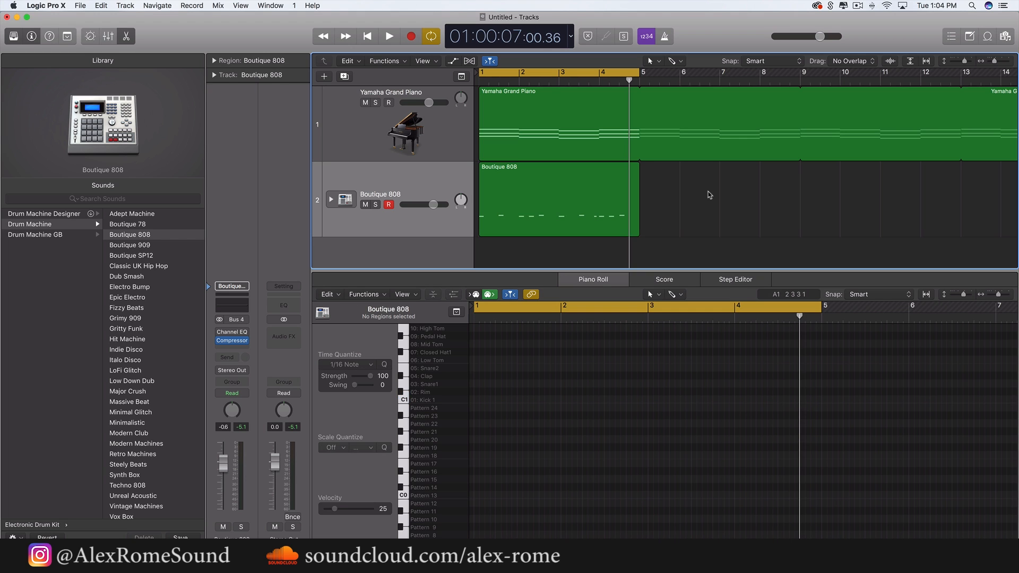
drag(811, 88, 639, 88)
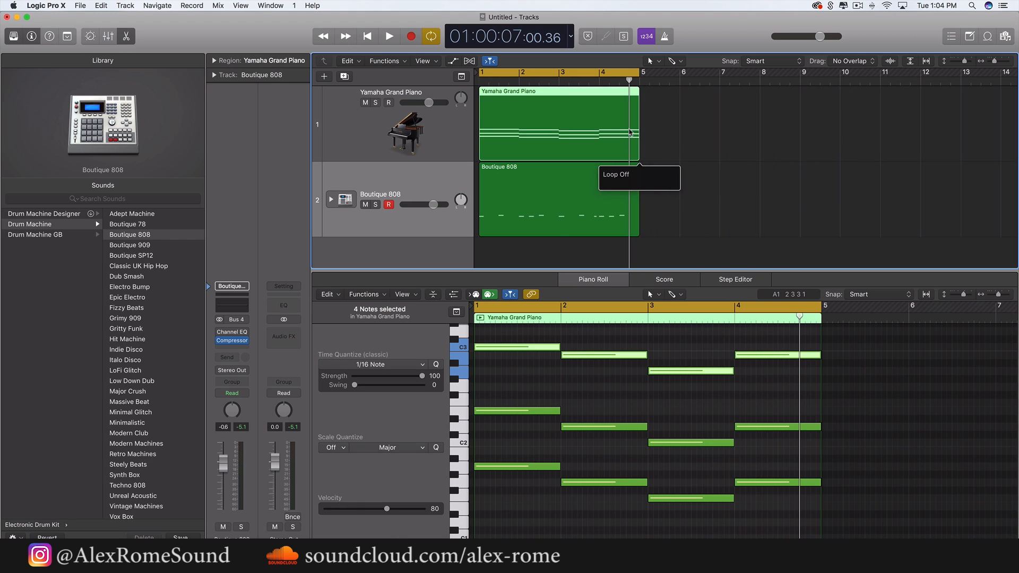
click(669, 183)
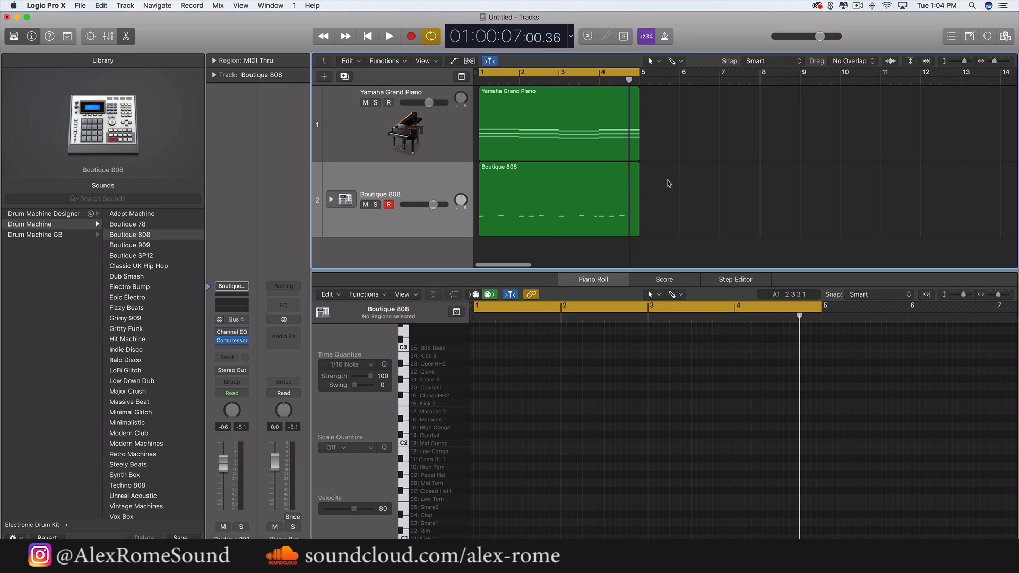
Delete all the Kick 1 notes from the Boutique 808 region
click(639, 198)
click(626, 391)
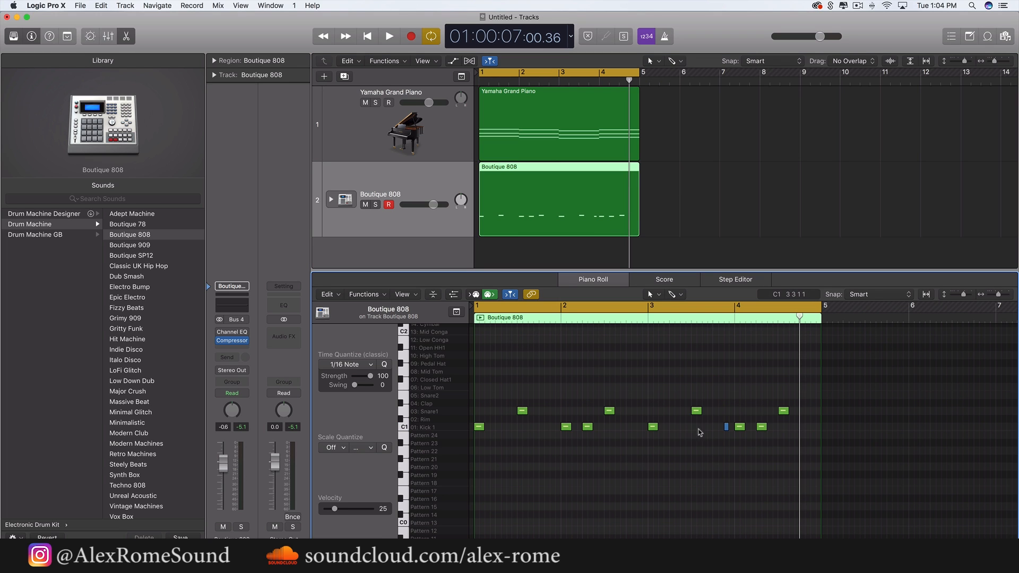
drag(788, 432, 457, 432)
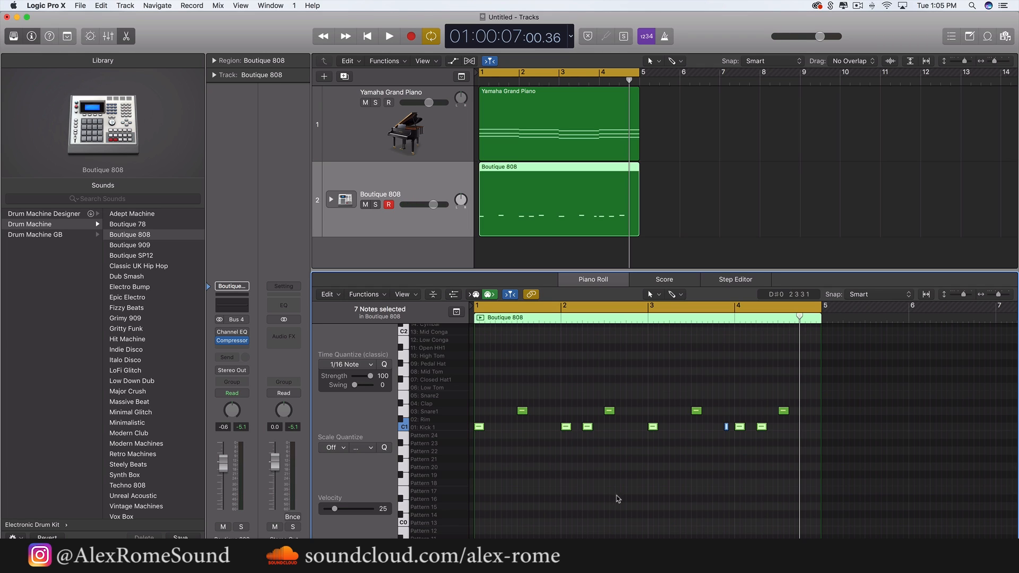
key(Delete)
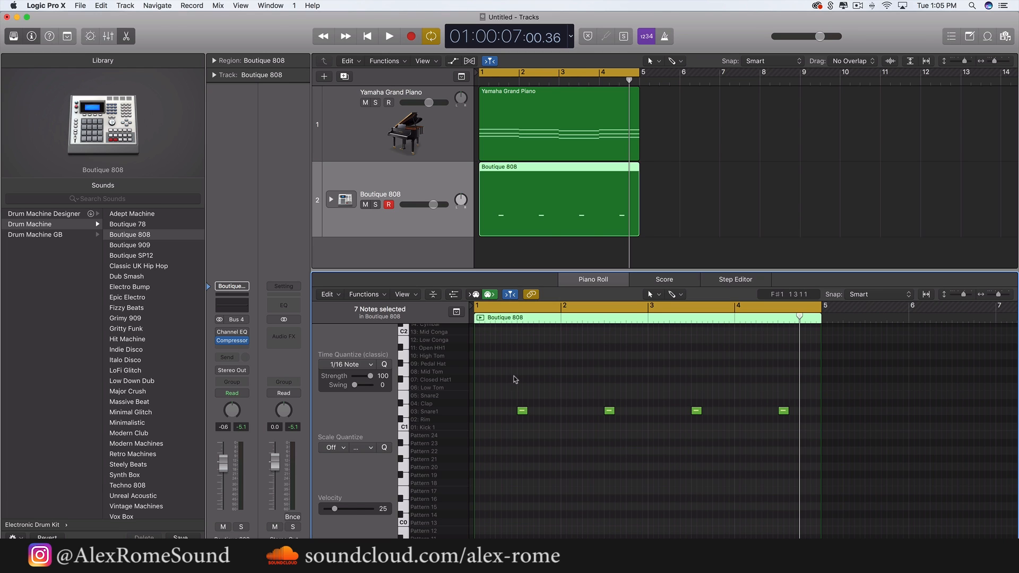
Select the four Snare1 notes and play the snare pattern together with the piano
drag(508, 372, 953, 524)
key(space)
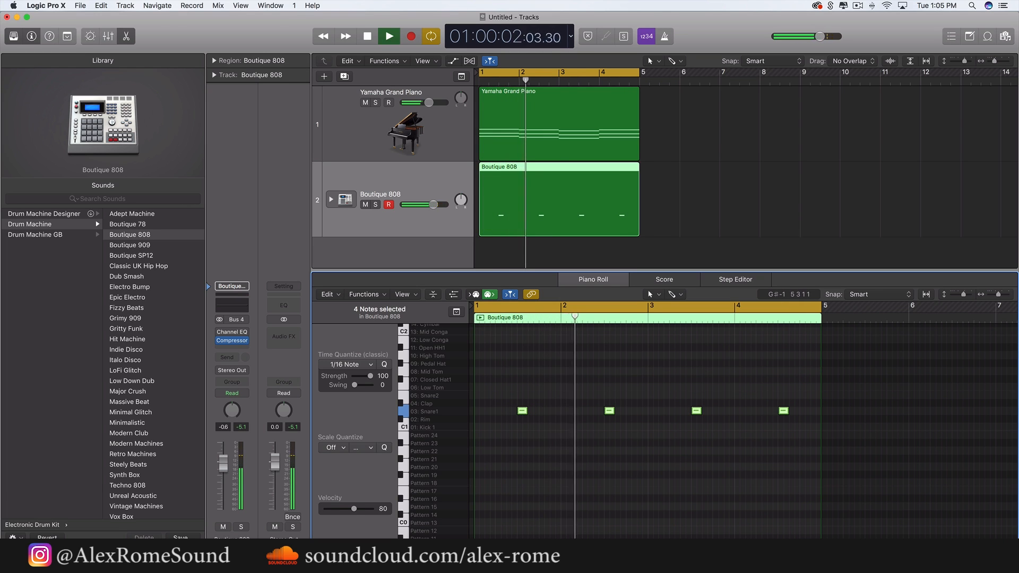
key(space)
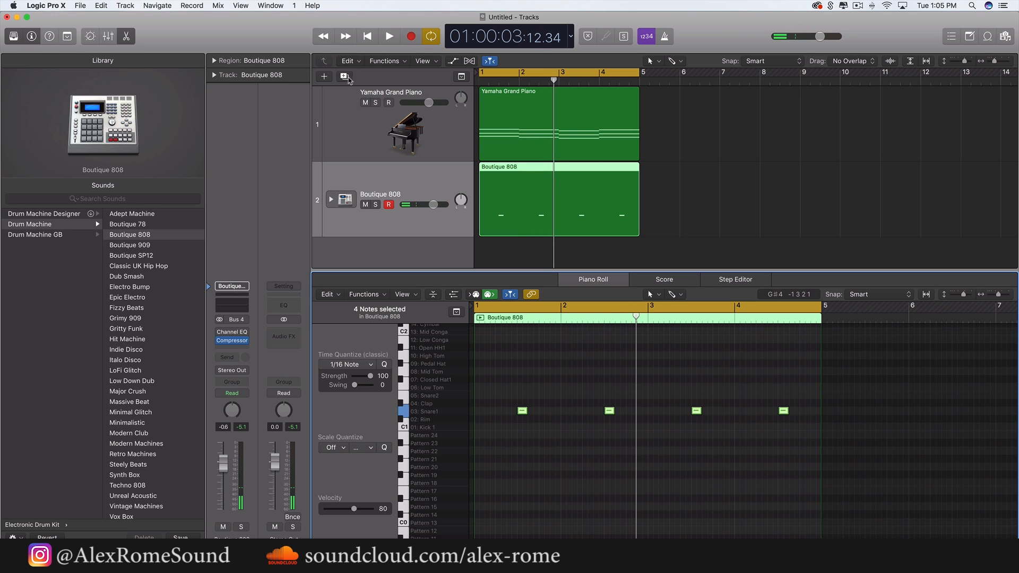
scroll(371, 159, down, 1)
scroll(370, 159, up, 1)
click(738, 156)
click(559, 226)
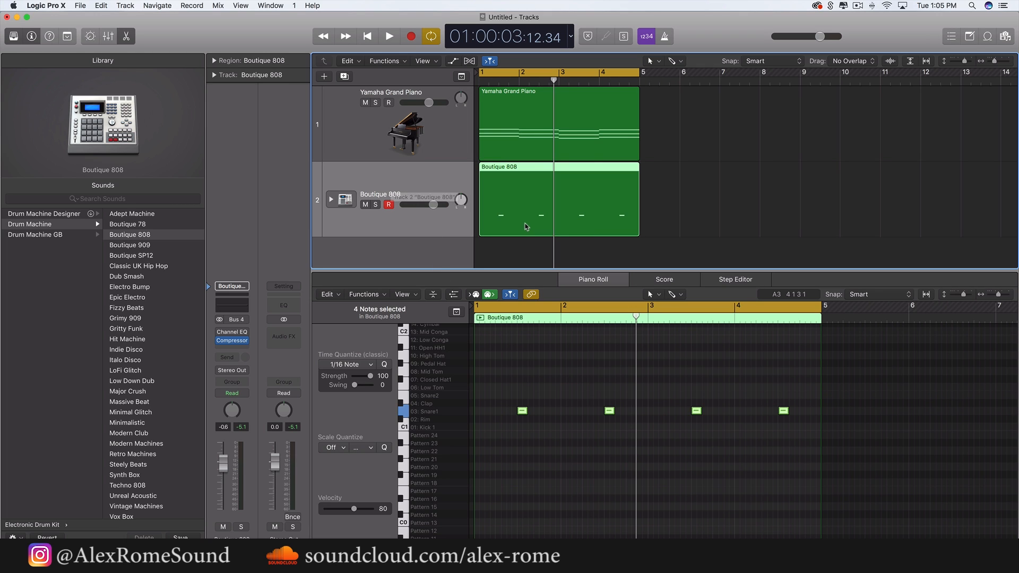
scroll(528, 226, down, 1)
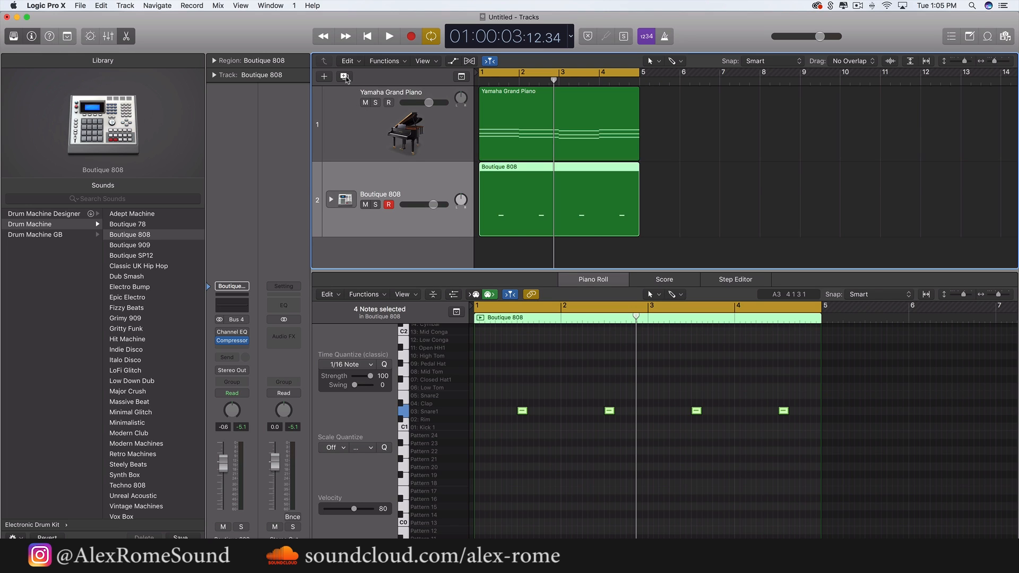
Duplicate the Boutique 808 track, paste the removed Kick 1 notes onto the new track at bar 1, and select them all
click(345, 77)
click(412, 179)
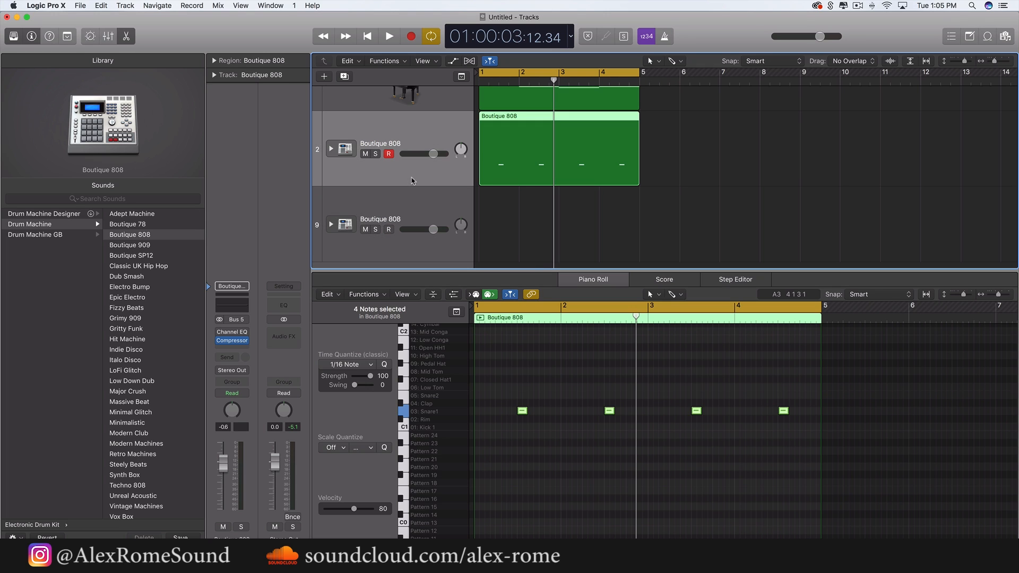
click(414, 201)
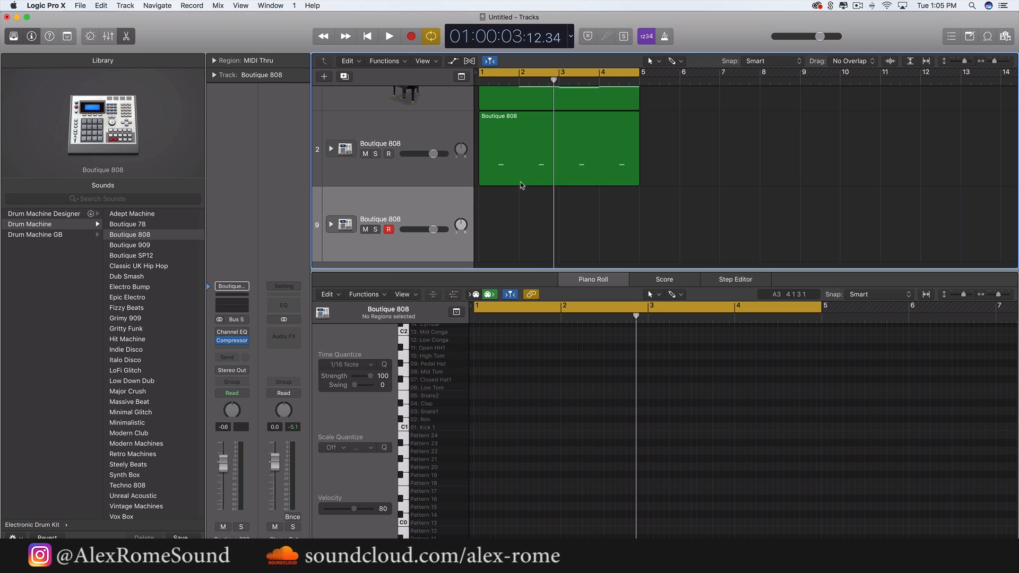
key(Return)
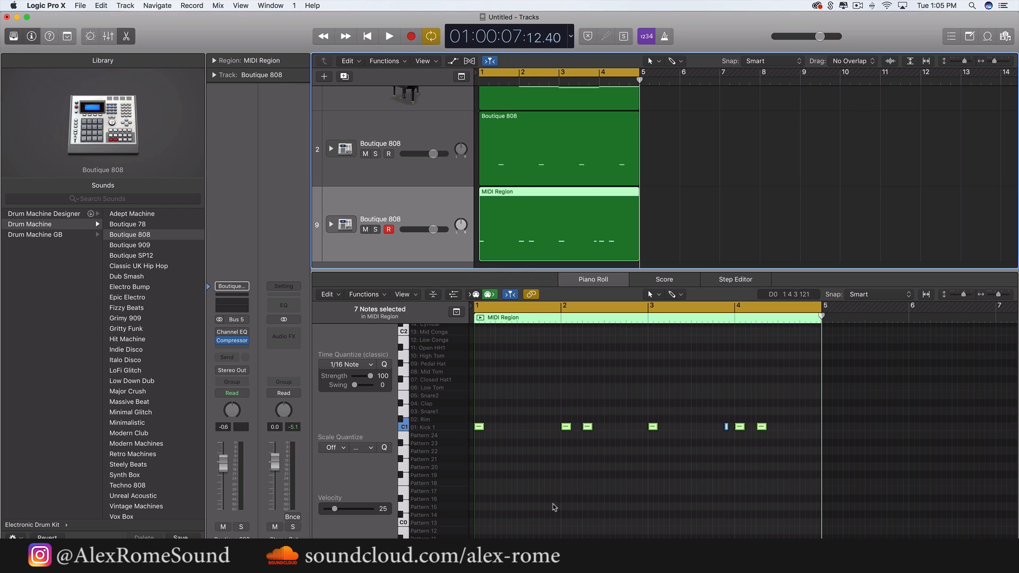
click(796, 433)
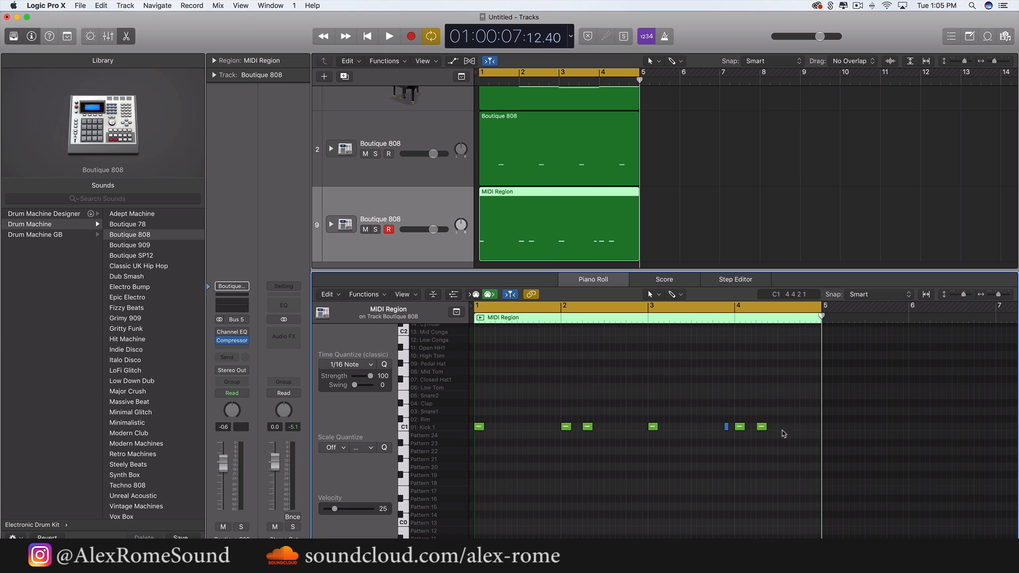
click(442, 430)
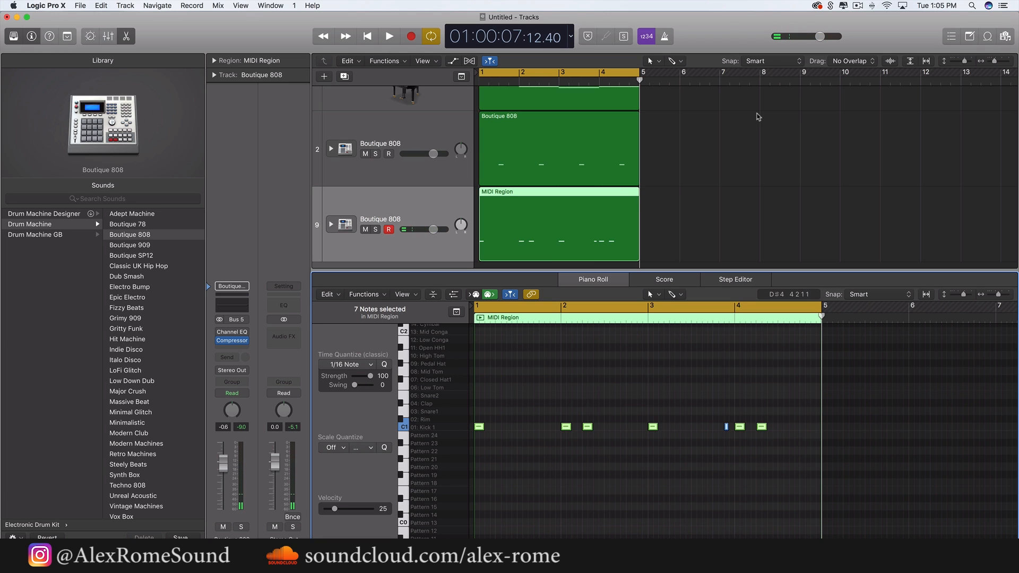
Enlarge the Tracks area to show all three tracks and play the piano, snare and kick together
click(679, 248)
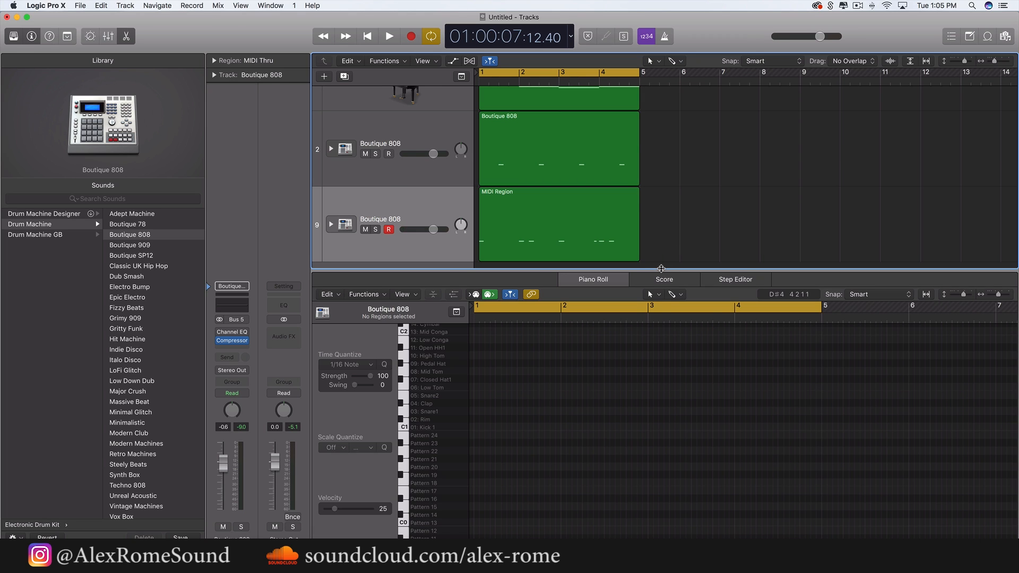
drag(662, 270, 671, 428)
key(space)
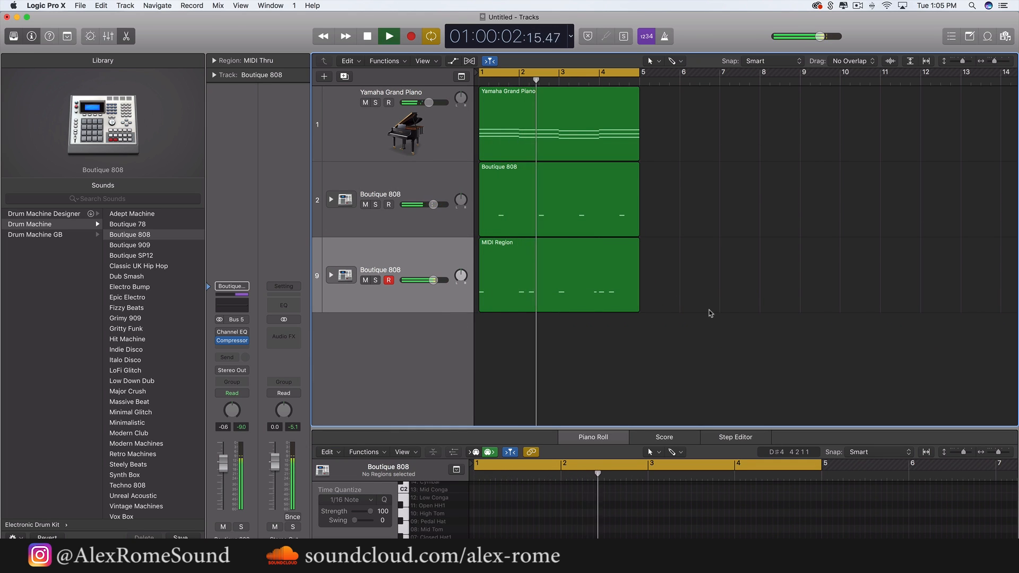
key(space)
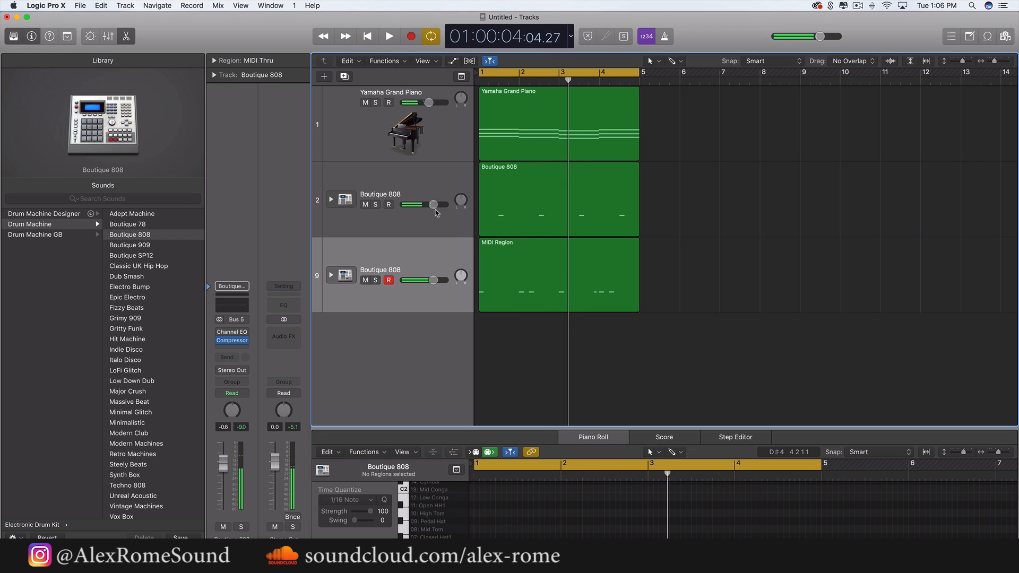
Lower the snare track's volume to -5.5 dB and play the loop to check the balance
drag(433, 204, 422, 212)
key(space)
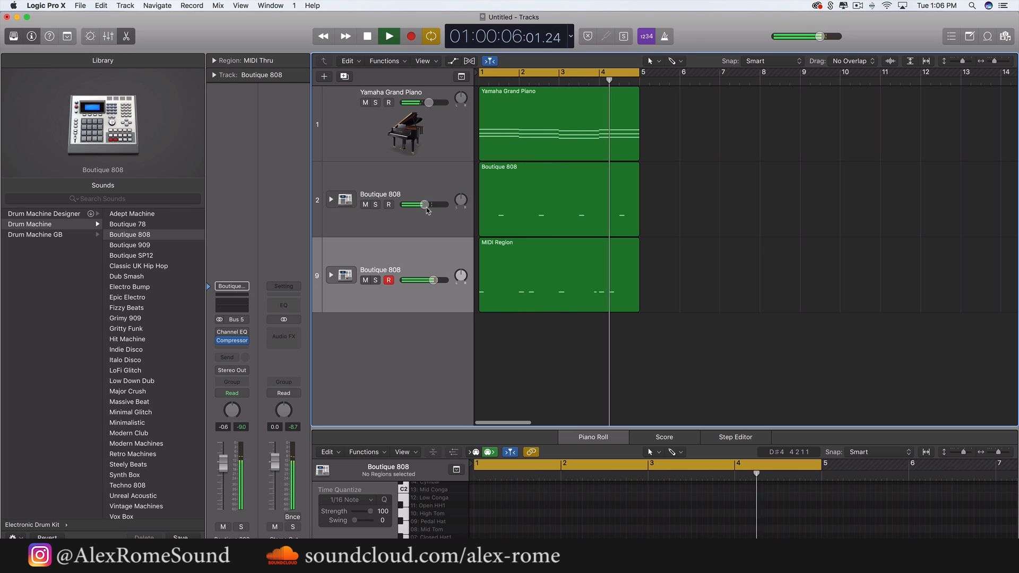
key(space)
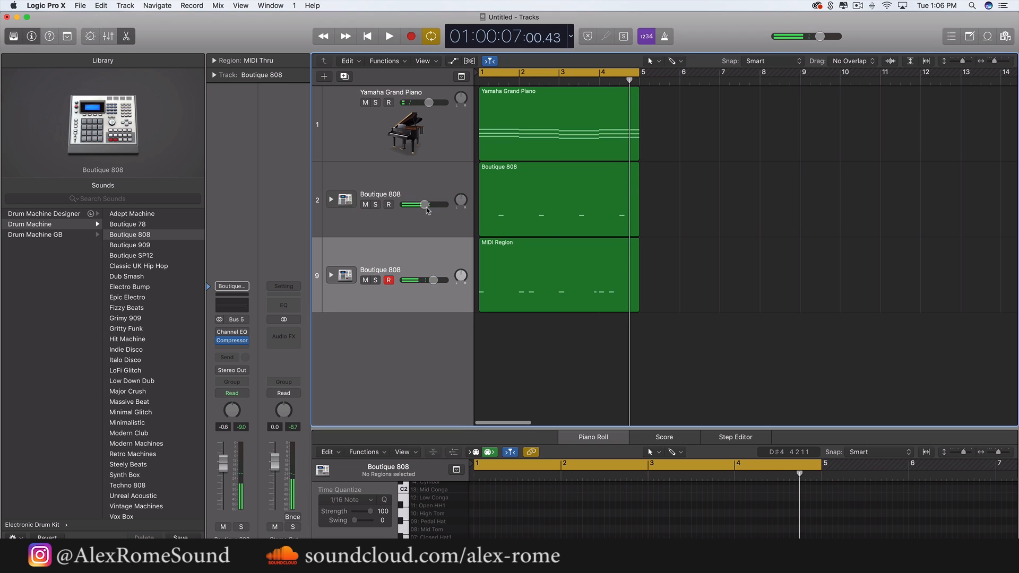
Solo the snare track and select the regions on all three tracks
click(390, 229)
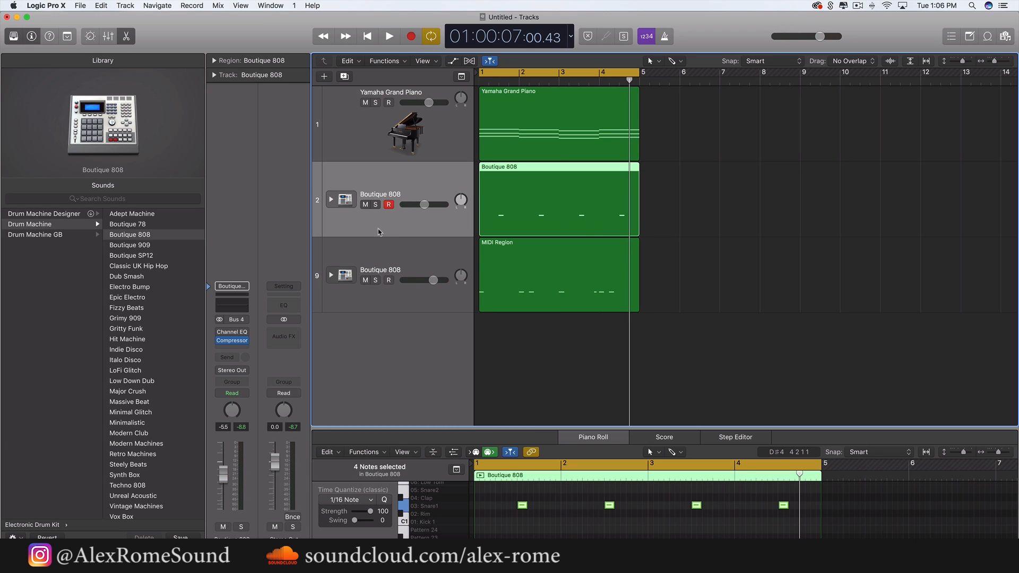
click(376, 205)
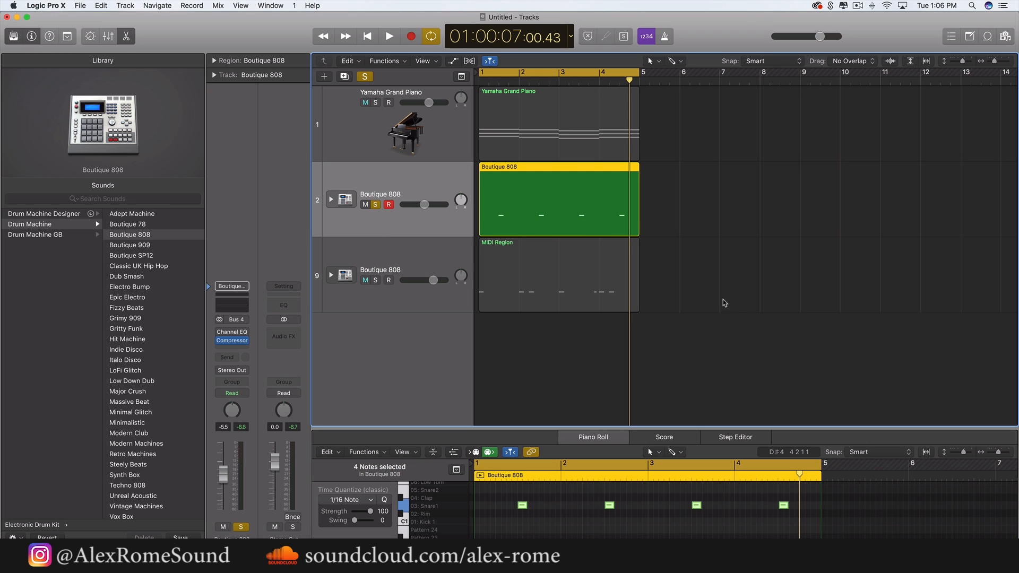
drag(733, 300, 435, 106)
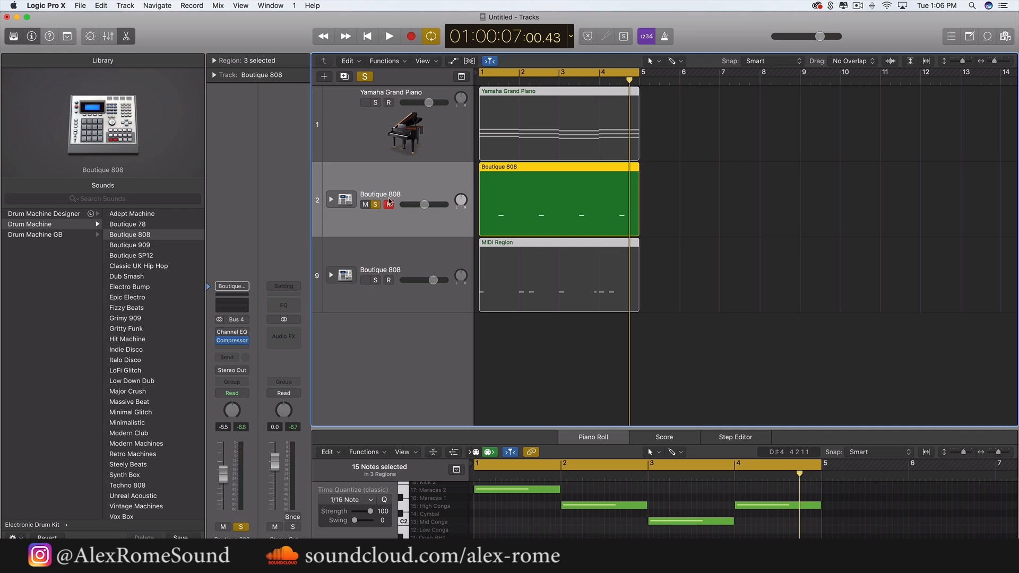
Rename the snare's Boutique 808 track as SNARE BRO
double_click(390, 196)
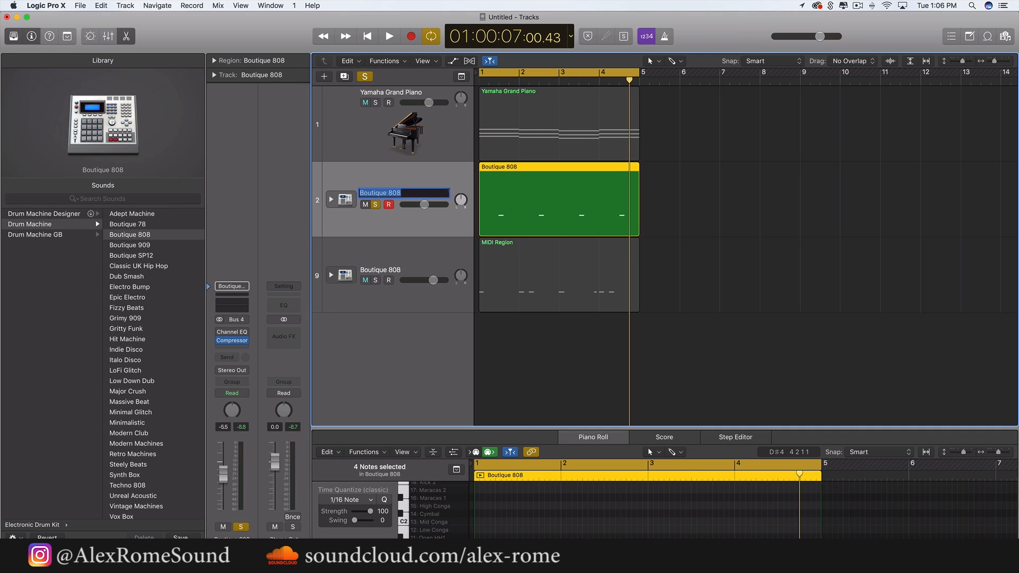
text(SNARE BRP)
key(Return)
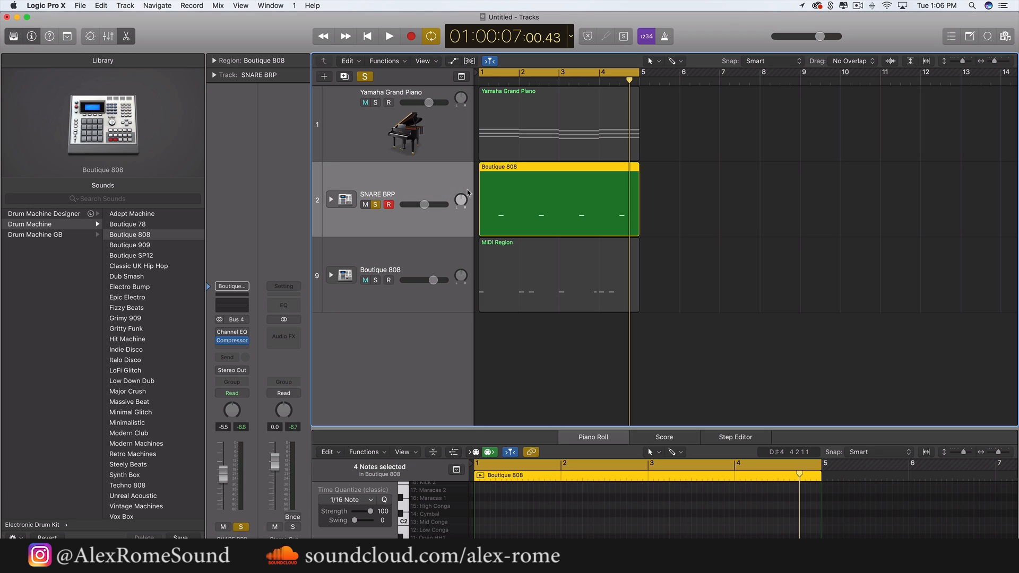
double_click(398, 193)
click(402, 189)
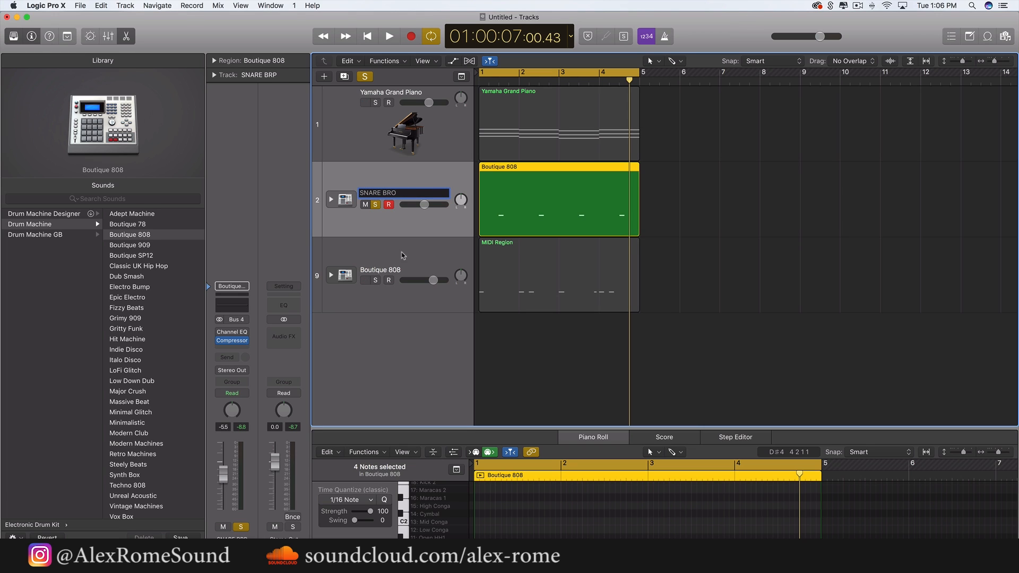
Rename the kick's Boutique 808 track as KICK BRO and turn off solo on the SNARE BRO track
click(402, 255)
double_click(397, 271)
text(K)
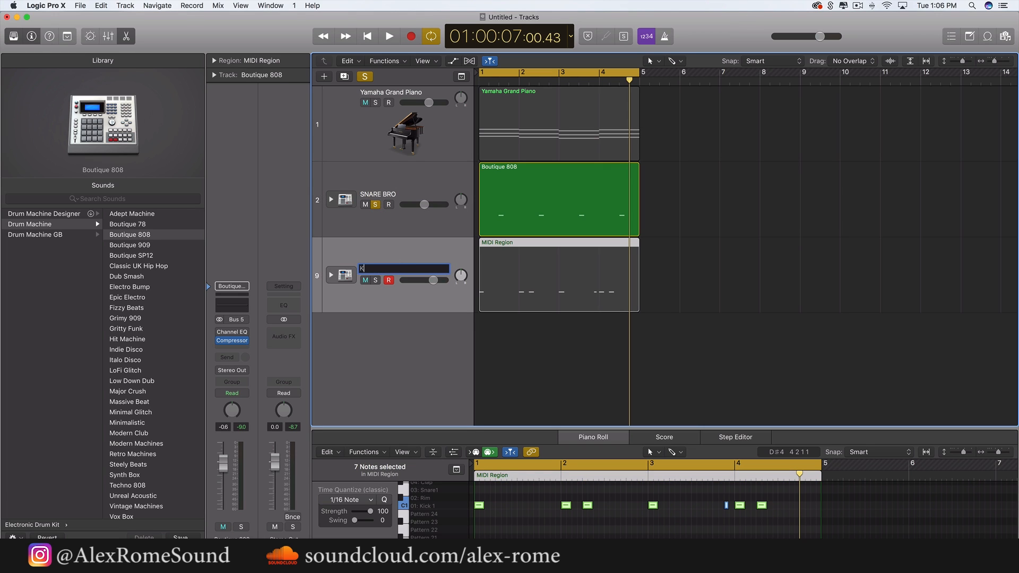
text(ICK BRO)
key(Return)
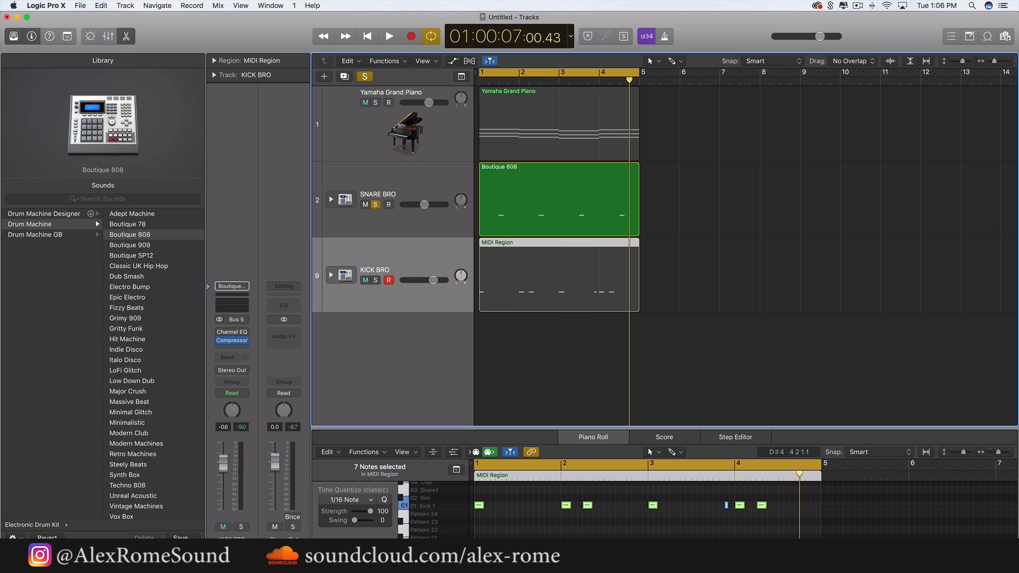
click(378, 206)
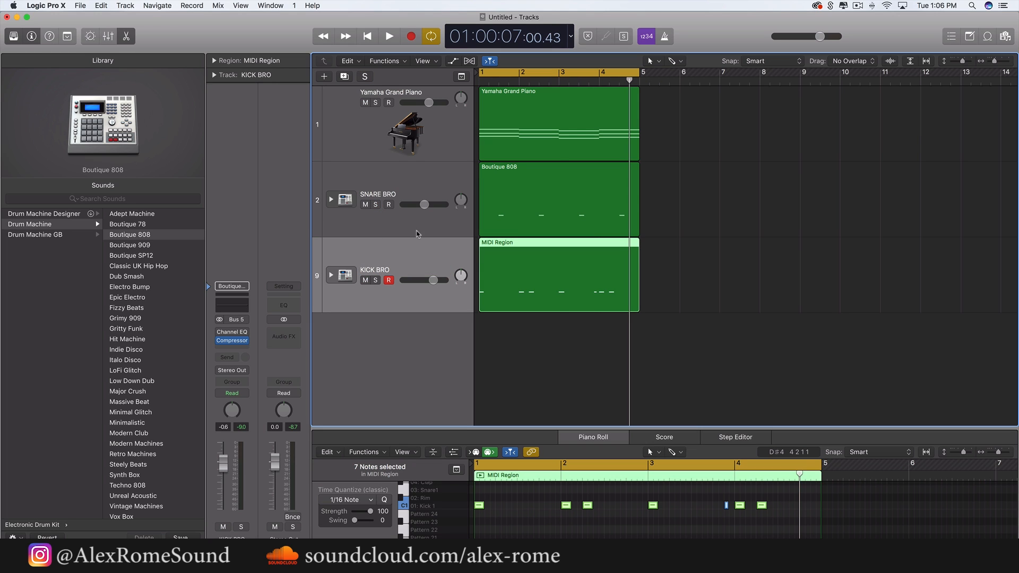
Compare the channel strips of the Yamaha Grand Piano, SNARE BRO and KICK BRO tracks by selecting each in turn
click(389, 129)
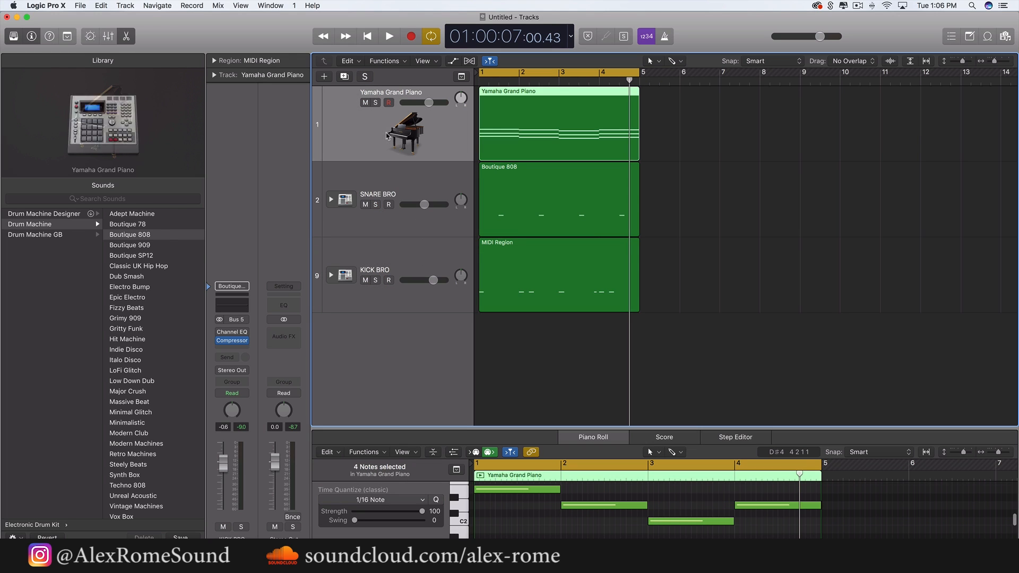
click(410, 187)
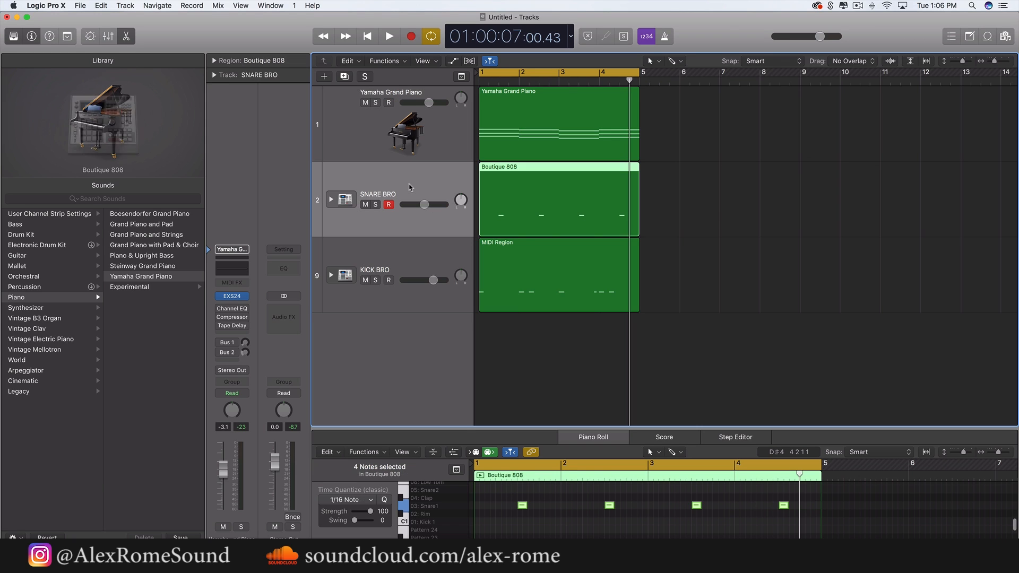
click(404, 254)
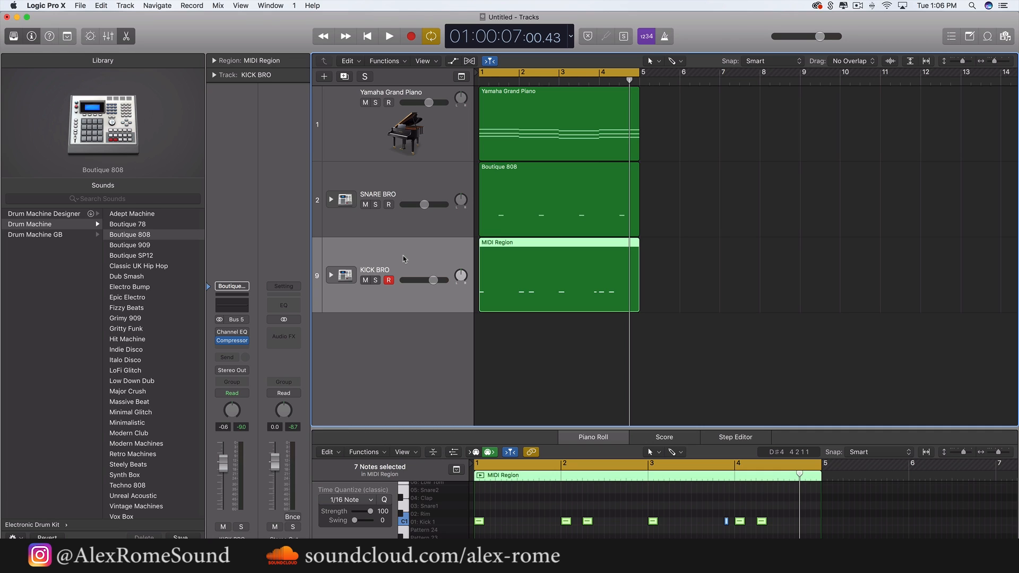
click(416, 189)
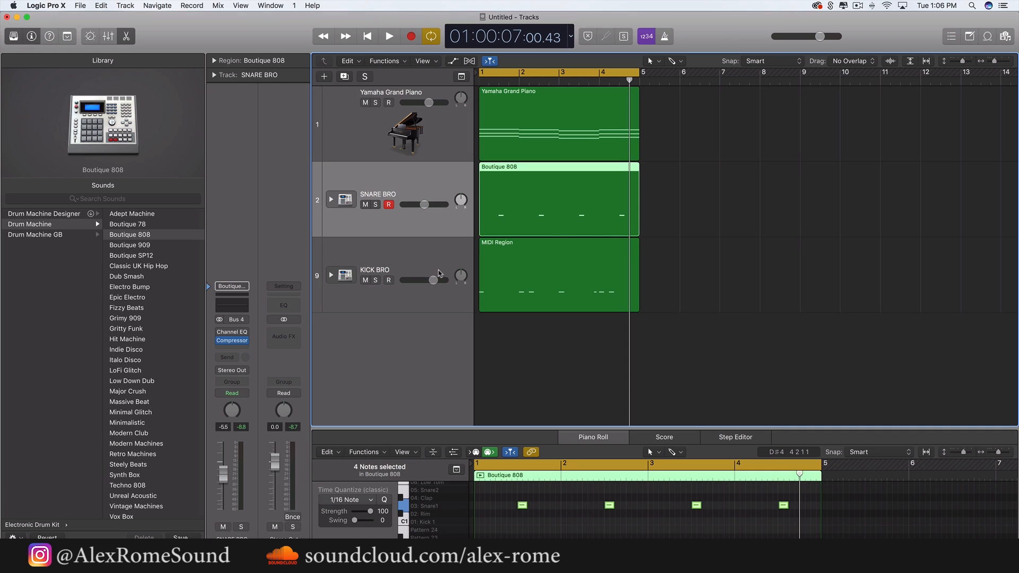
click(430, 301)
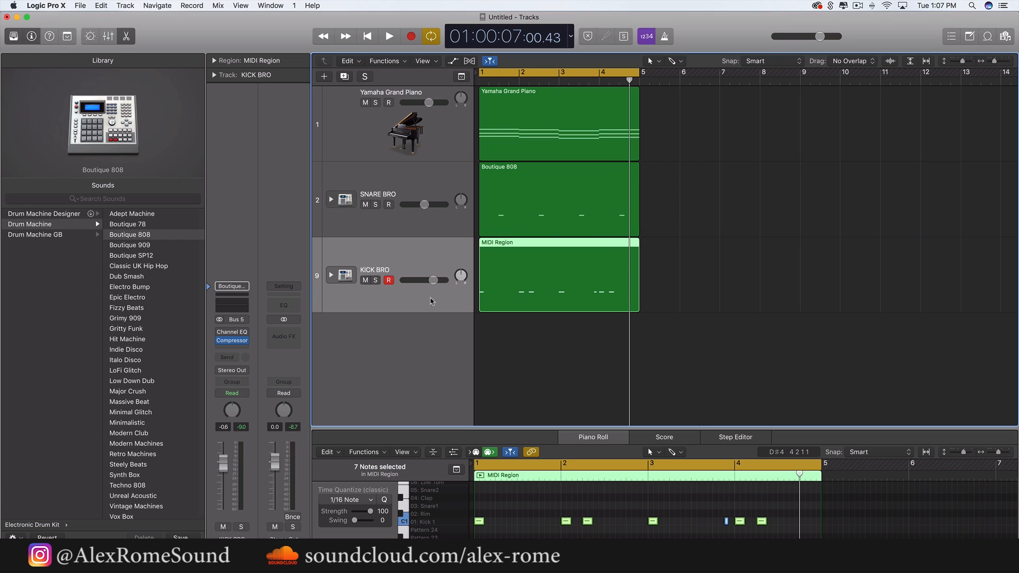
Solo the SNARE BRO track and play its snare pattern alone
click(383, 207)
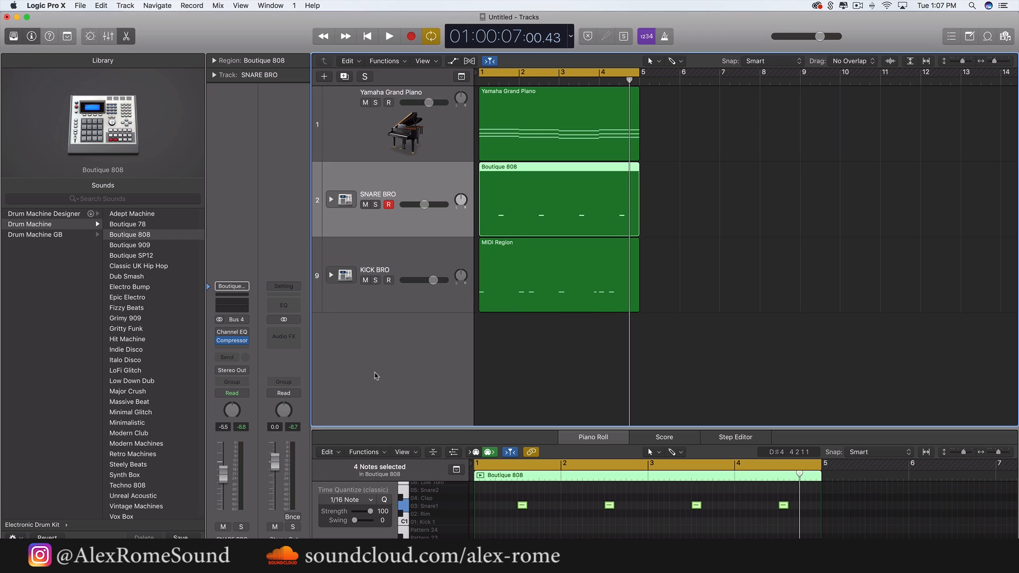
click(375, 205)
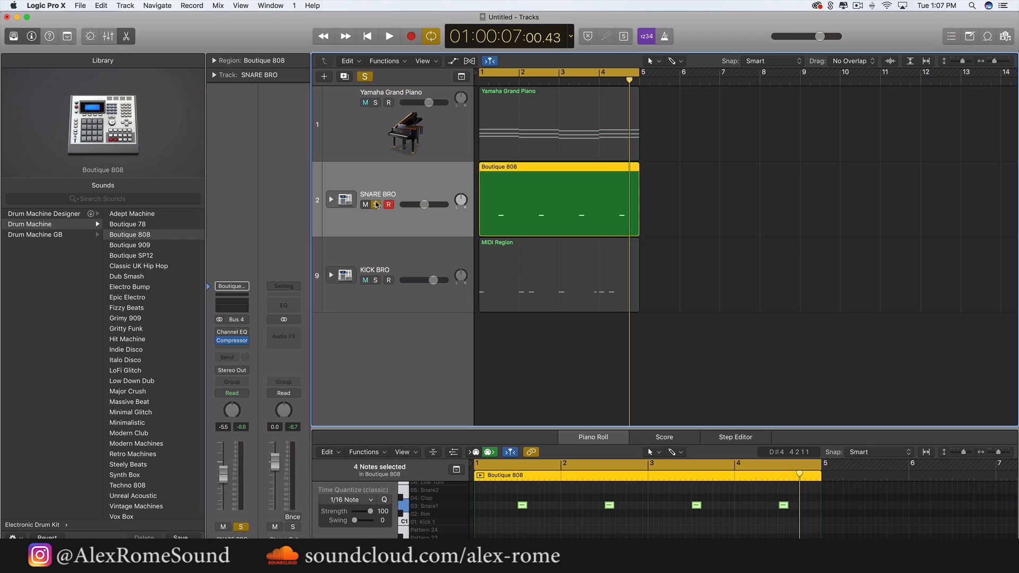
key(space)
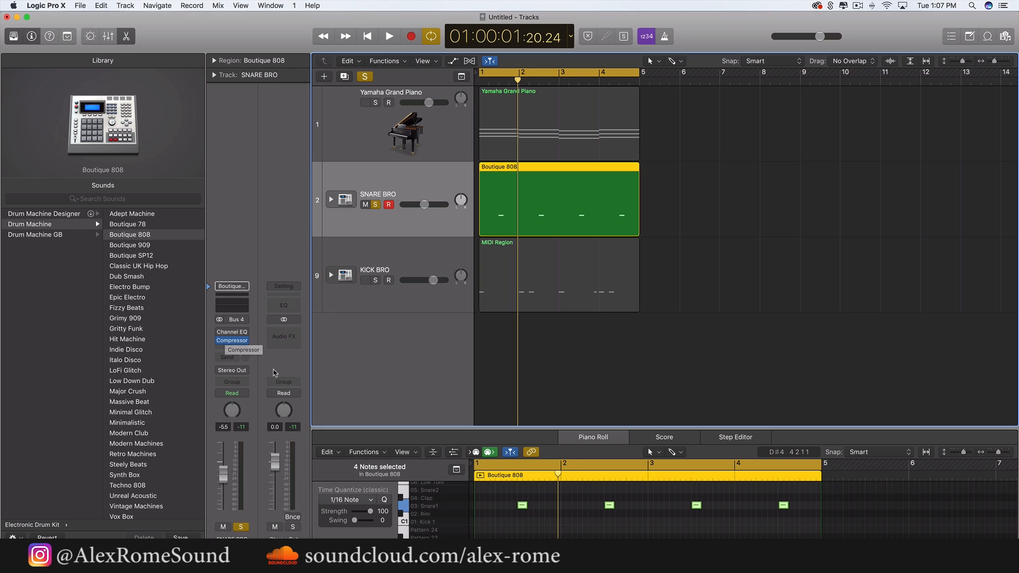
Remove the Compressor and Channel EQ plug-ins from the SNARE BRO channel strip
click(245, 341)
click(245, 354)
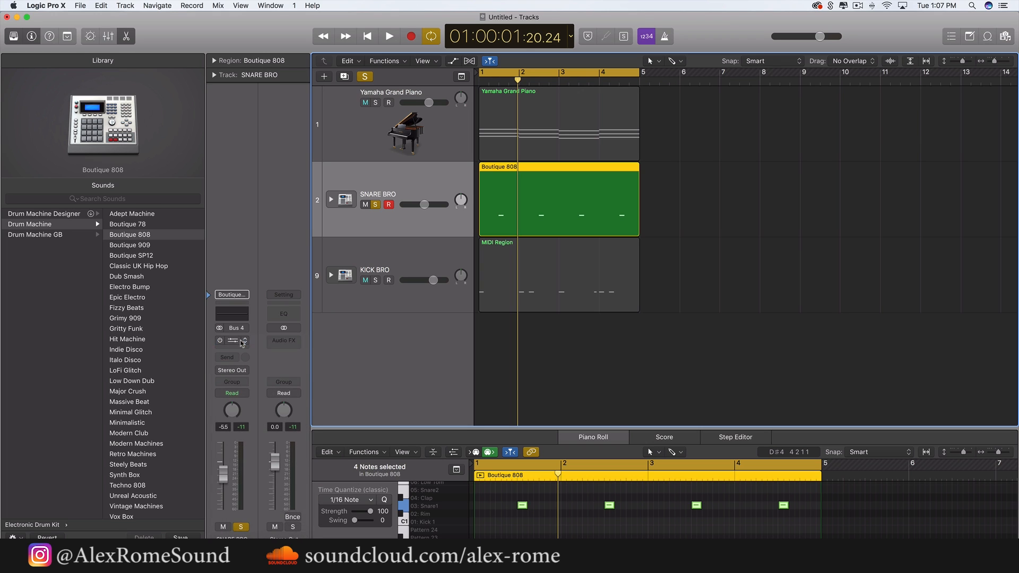
click(244, 343)
click(245, 355)
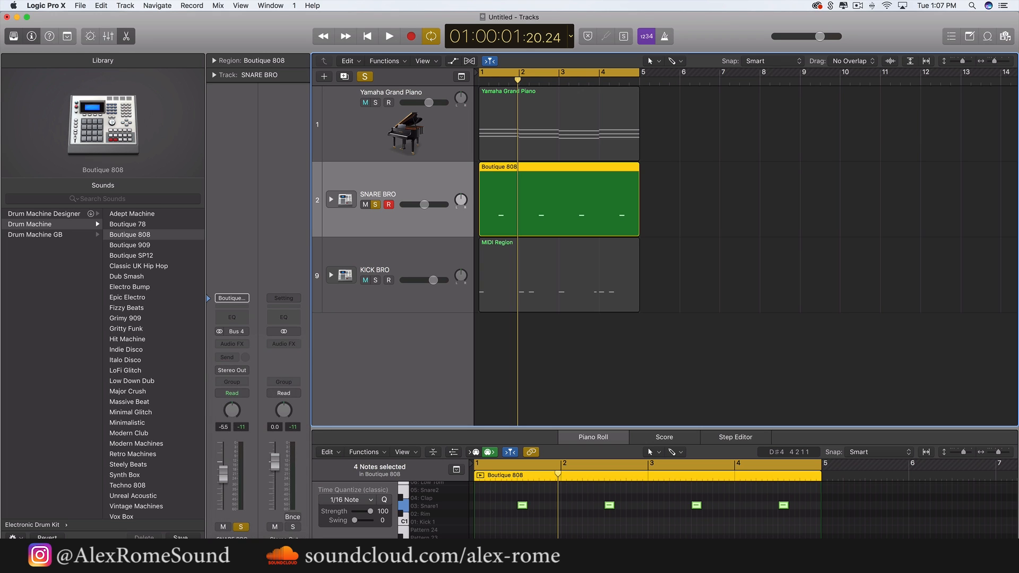
Insert the PlatinumVerb reverb in stereo on the SNARE BRO channel strip
click(234, 340)
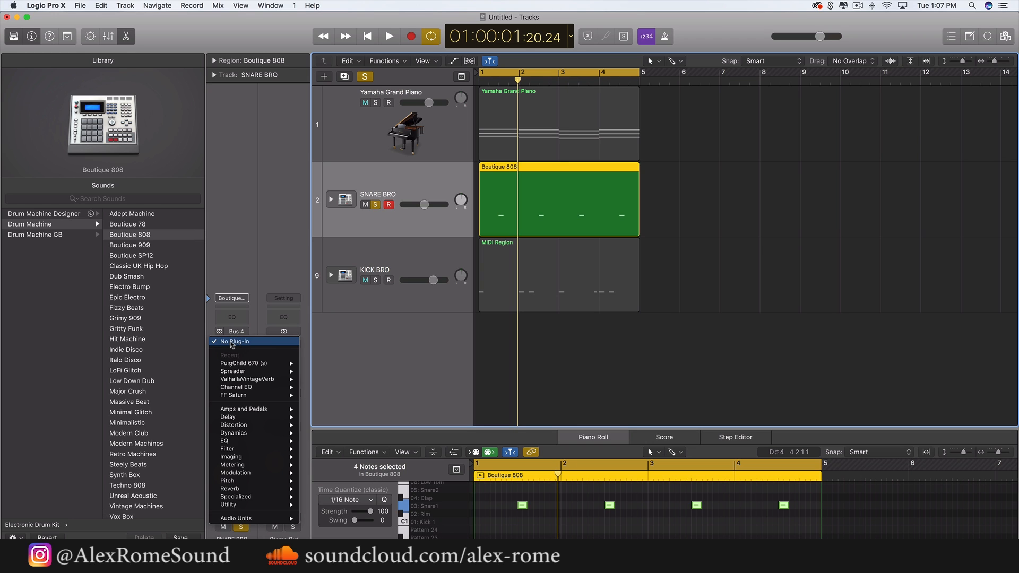
click(234, 340)
click(239, 341)
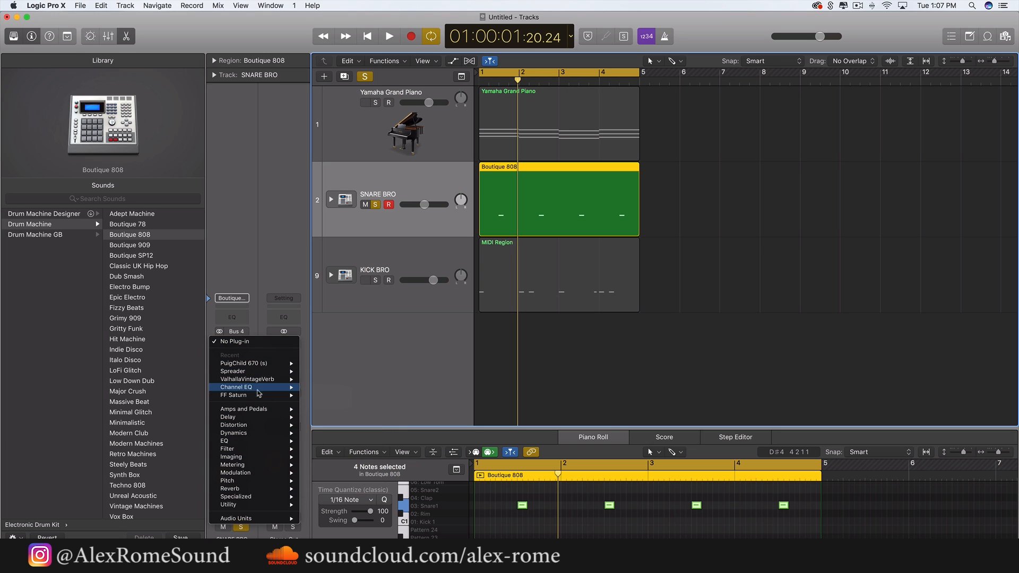
mouse_move(261, 367)
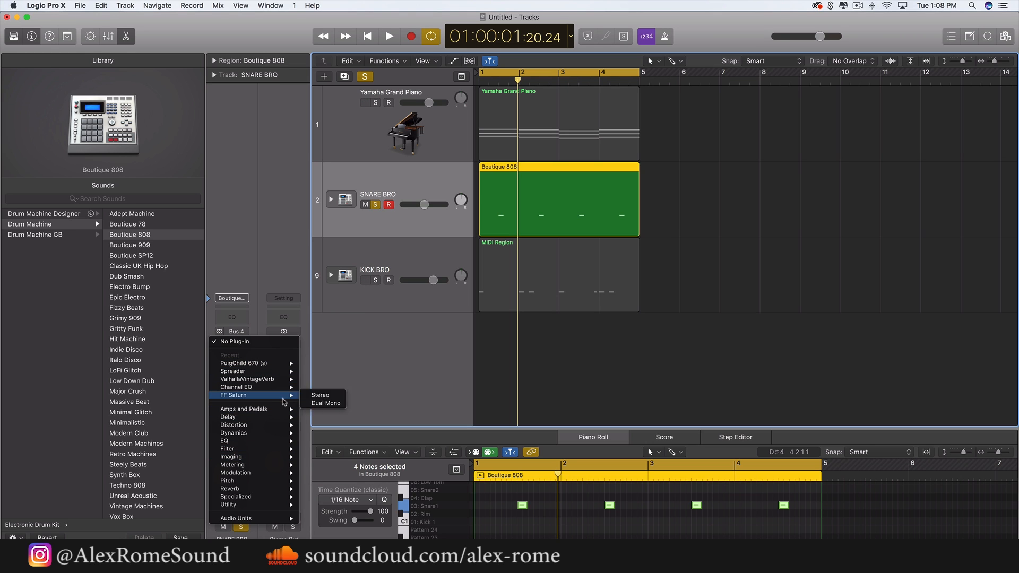
mouse_move(281, 410)
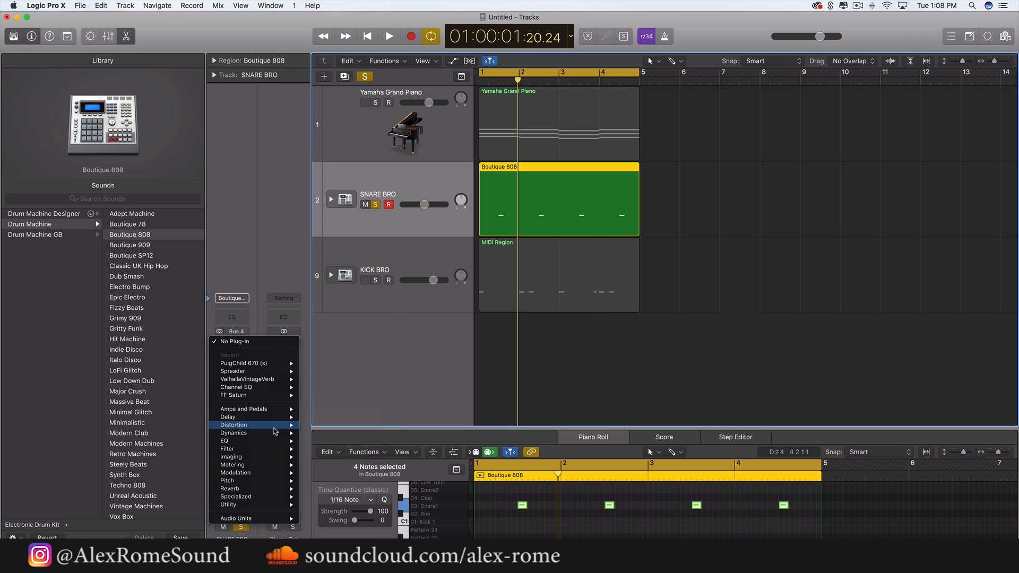
mouse_move(263, 519)
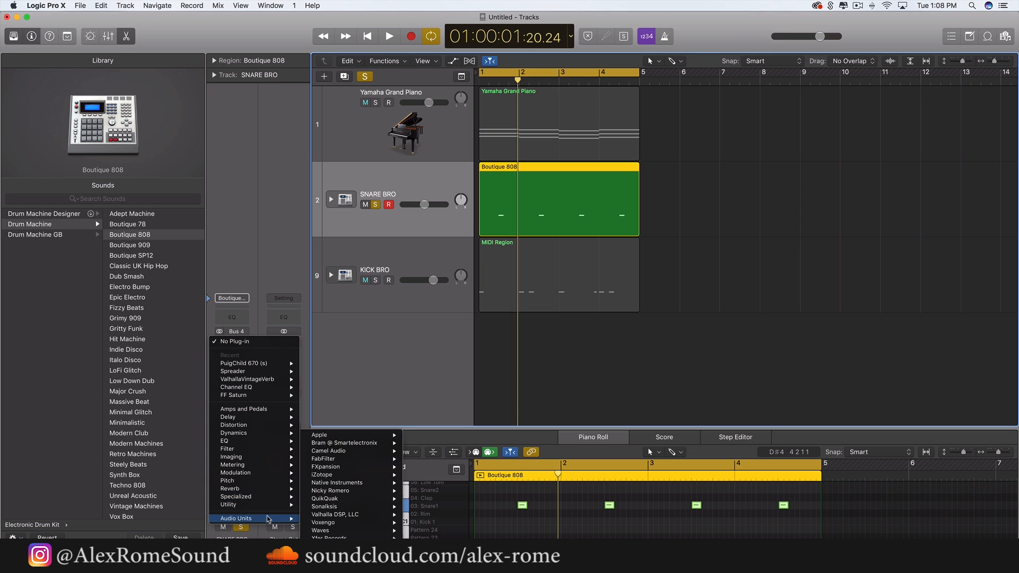
mouse_move(345, 467)
mouse_move(347, 437)
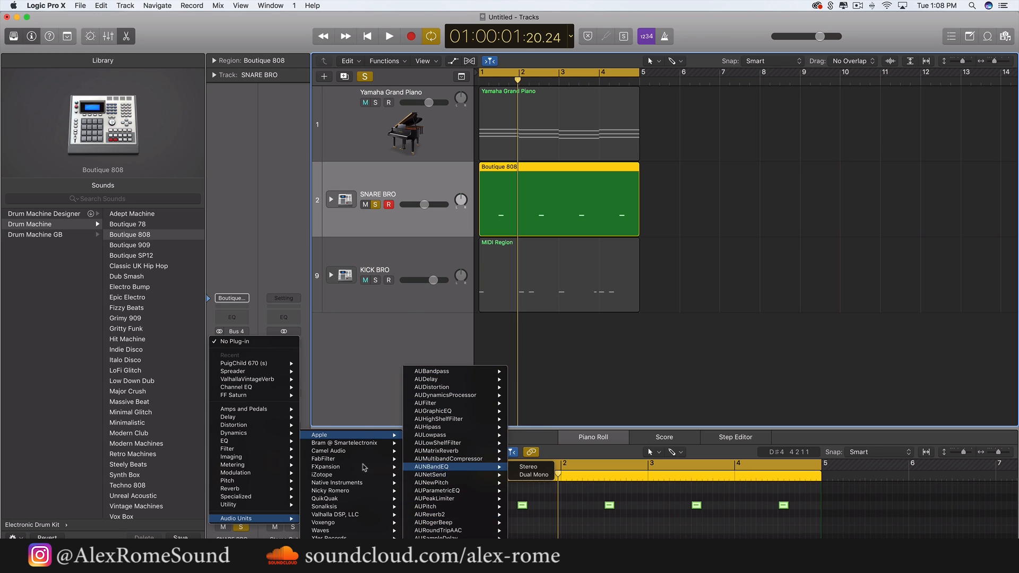
mouse_move(255, 490)
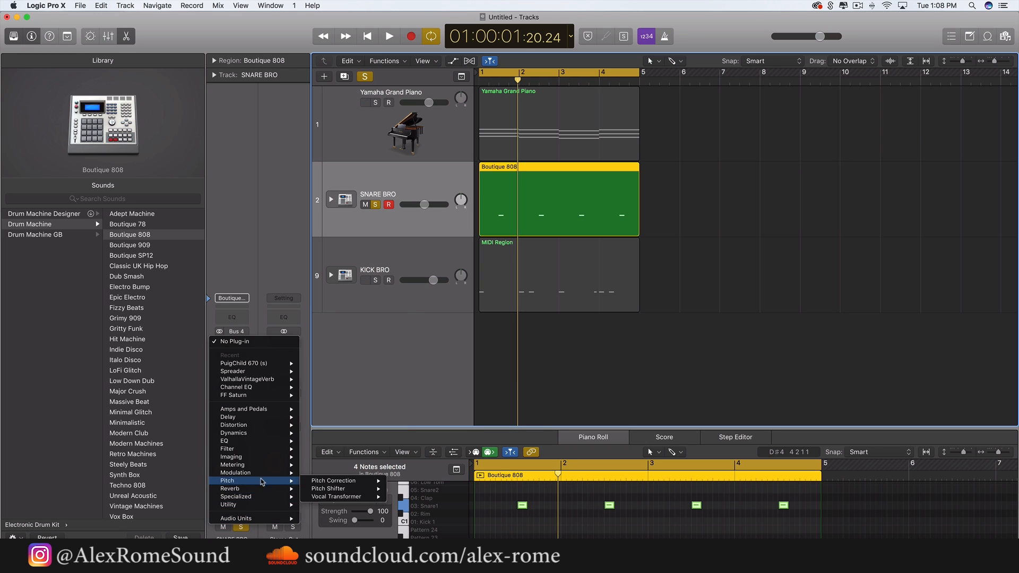
mouse_move(338, 492)
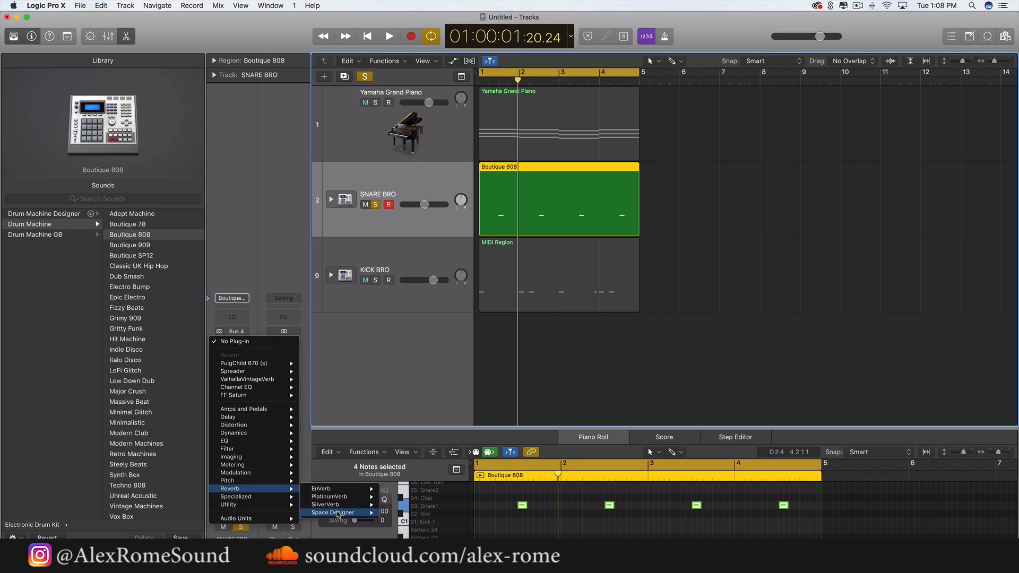
mouse_move(337, 514)
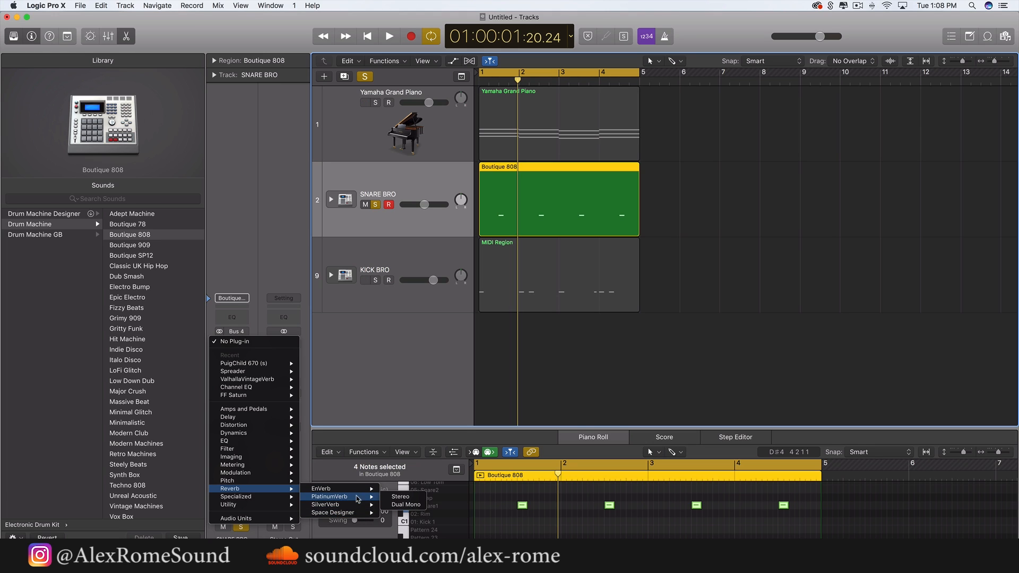
click(399, 497)
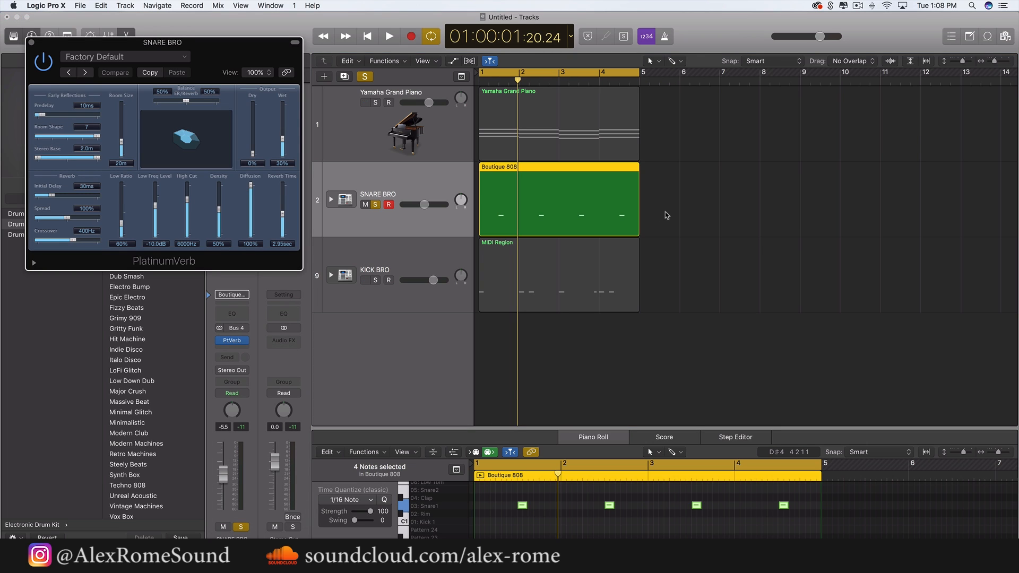
Play the soloed snare with PlatinumVerb while raising the SNARE BRO volume to 0.0 dB
key(space)
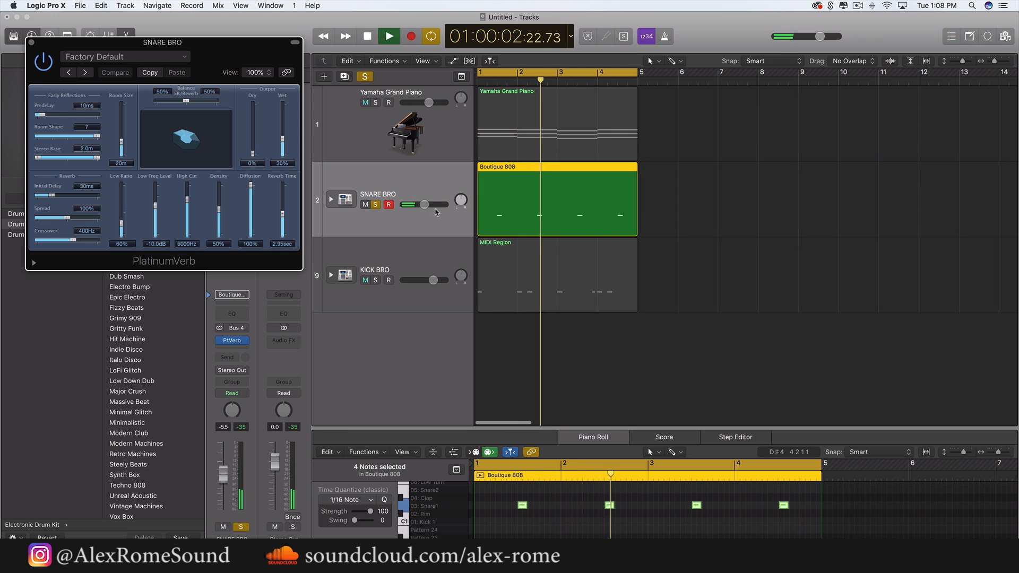
drag(424, 204, 435, 204)
key(space)
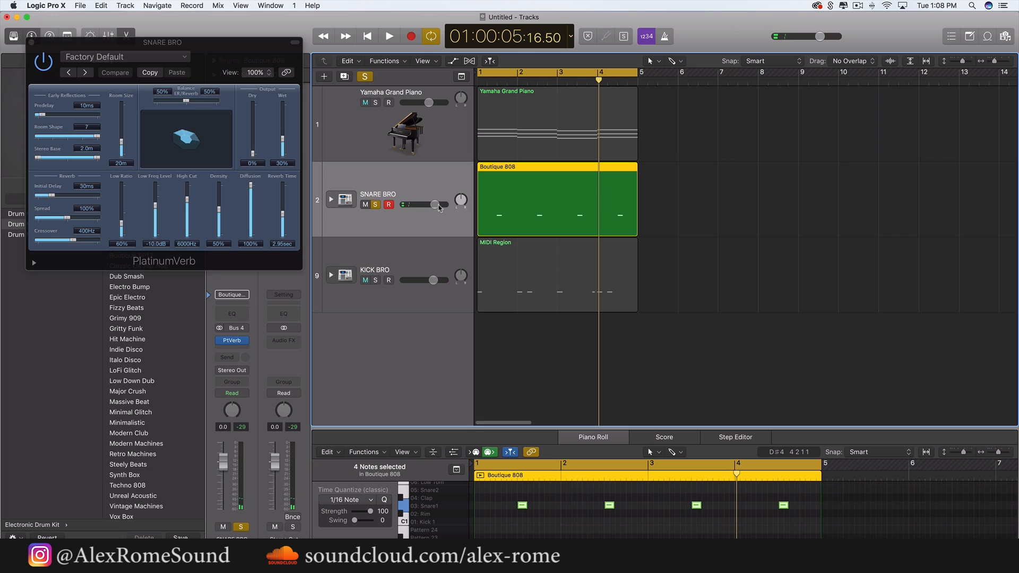
Bypass PlatinumVerb and play the dry snare while lowering the SNARE BRO volume to -5.4 dB
click(45, 77)
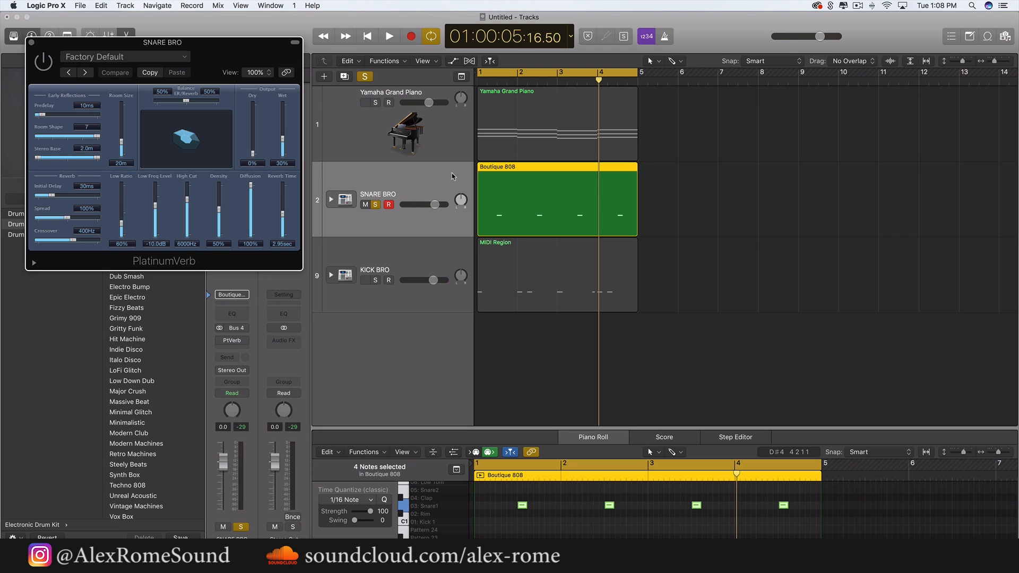
click(435, 211)
key(space)
drag(435, 206, 424, 206)
key(space)
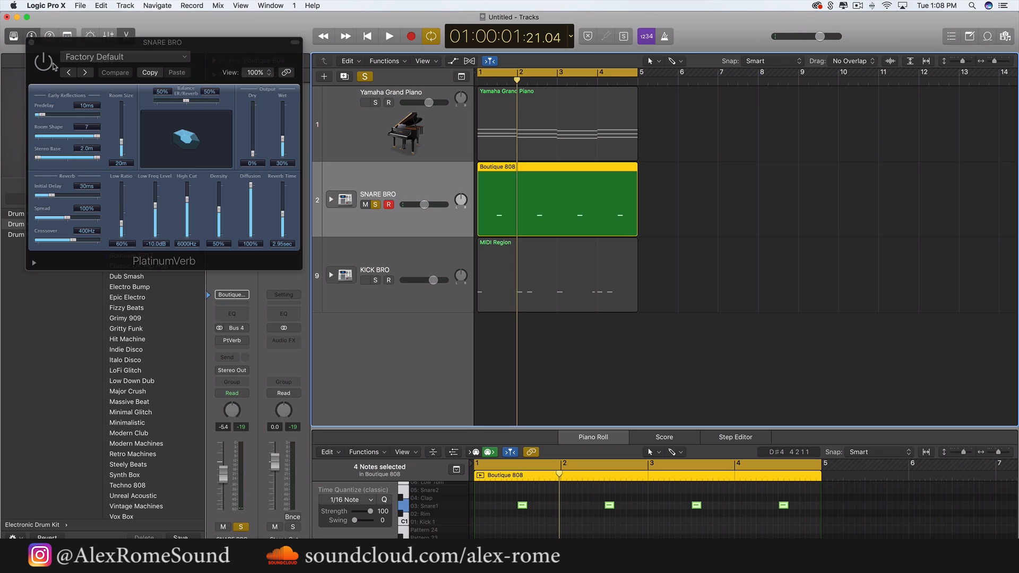
Turn PlatinumVerb back on with its Dry output at 100% and play the snare to hear the mix
click(295, 200)
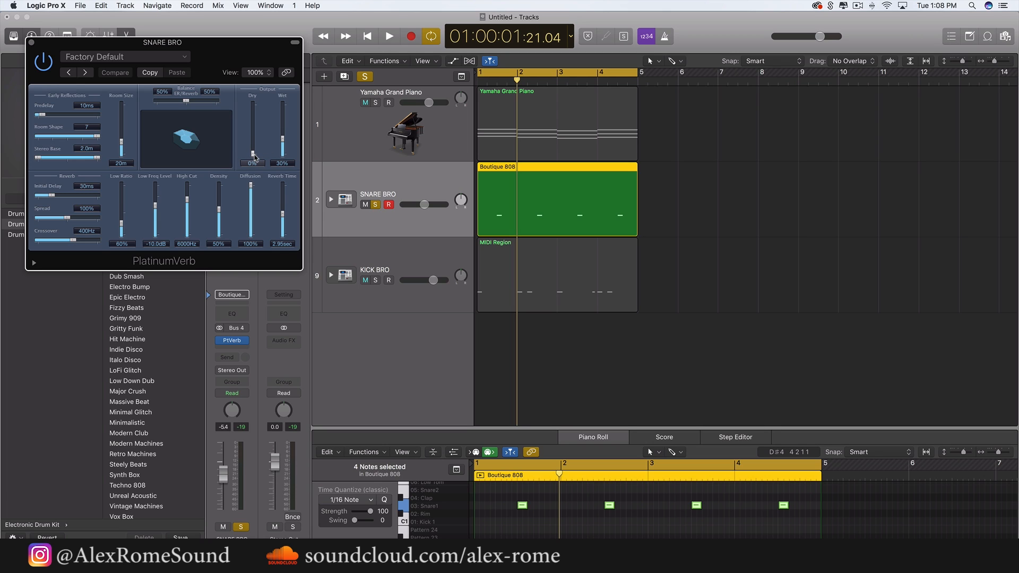
drag(254, 157, 253, 105)
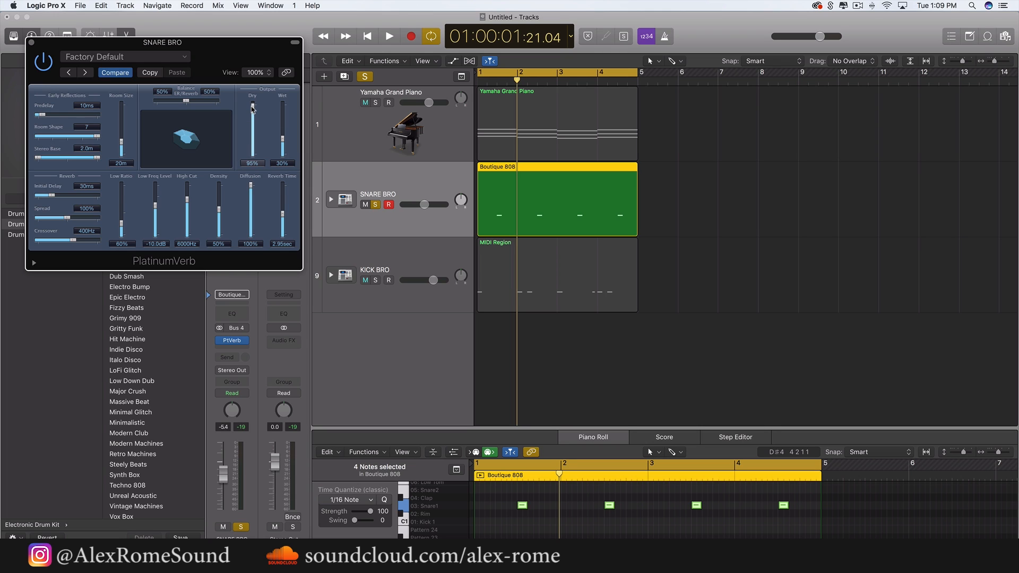
click(690, 177)
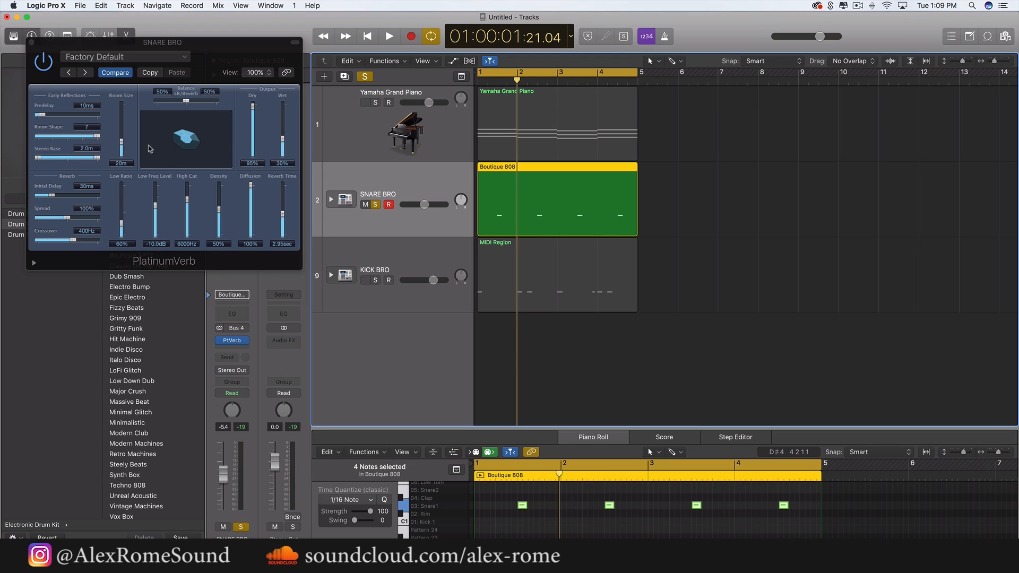
click(253, 106)
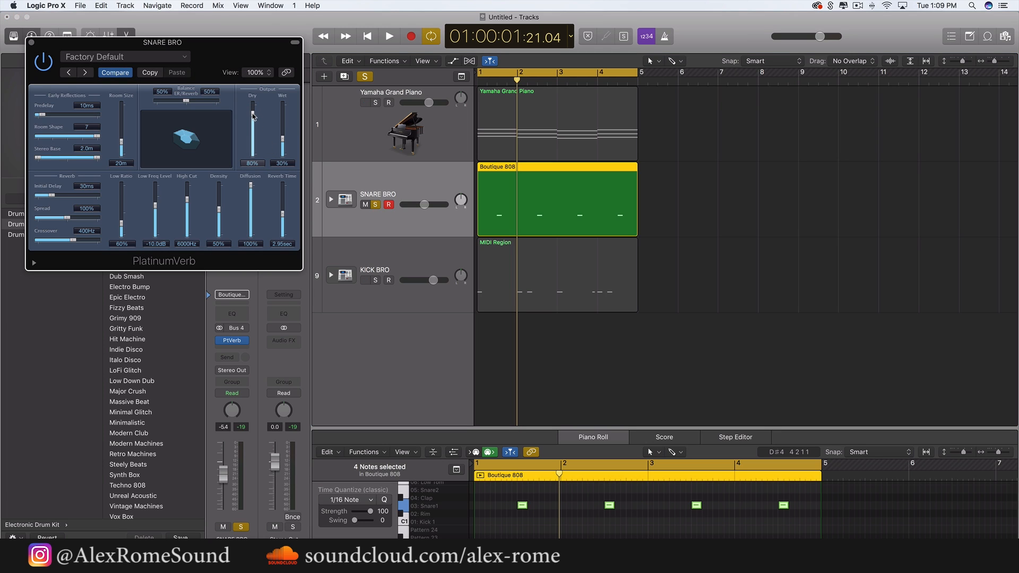
drag(253, 106, 254, 101)
key(space)
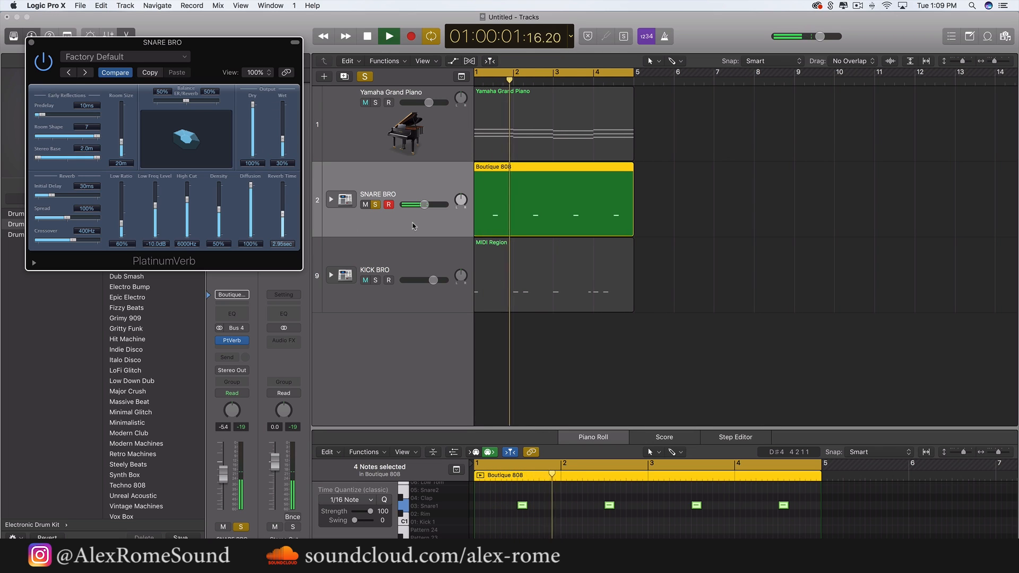
key(space)
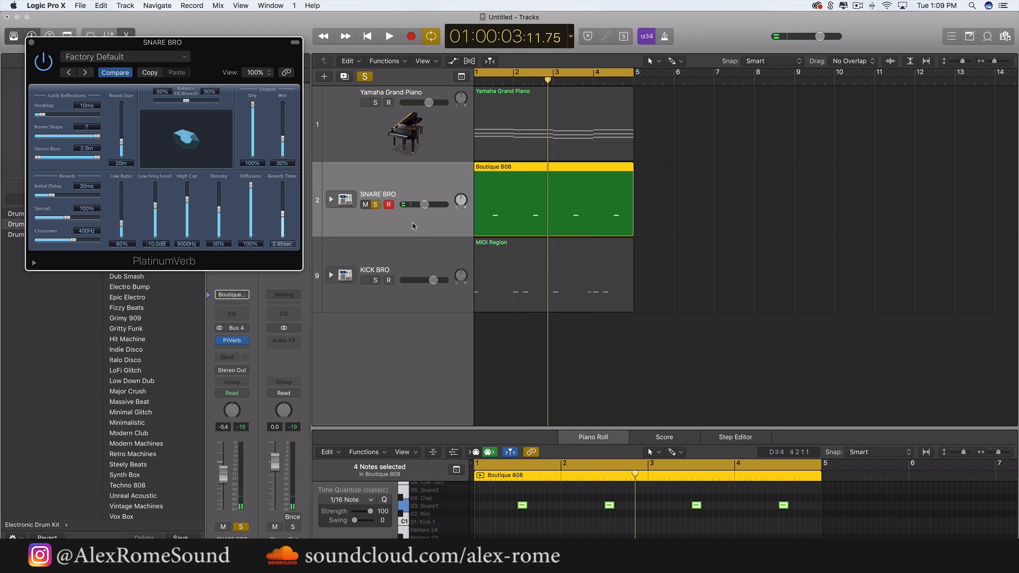
click(31, 42)
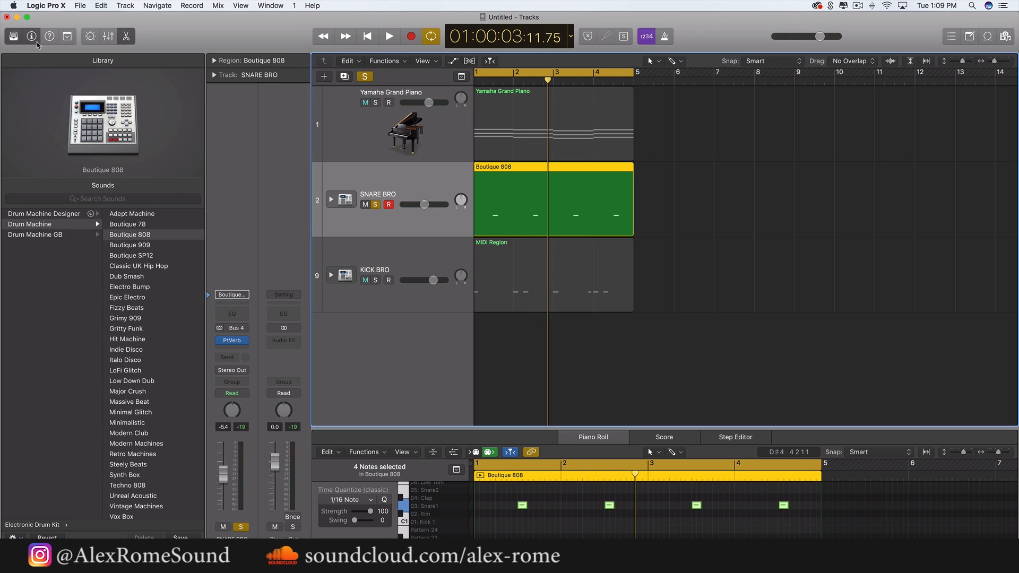
Turn off solo on the SNARE BRO track and select the Yamaha Grand Piano track
click(376, 205)
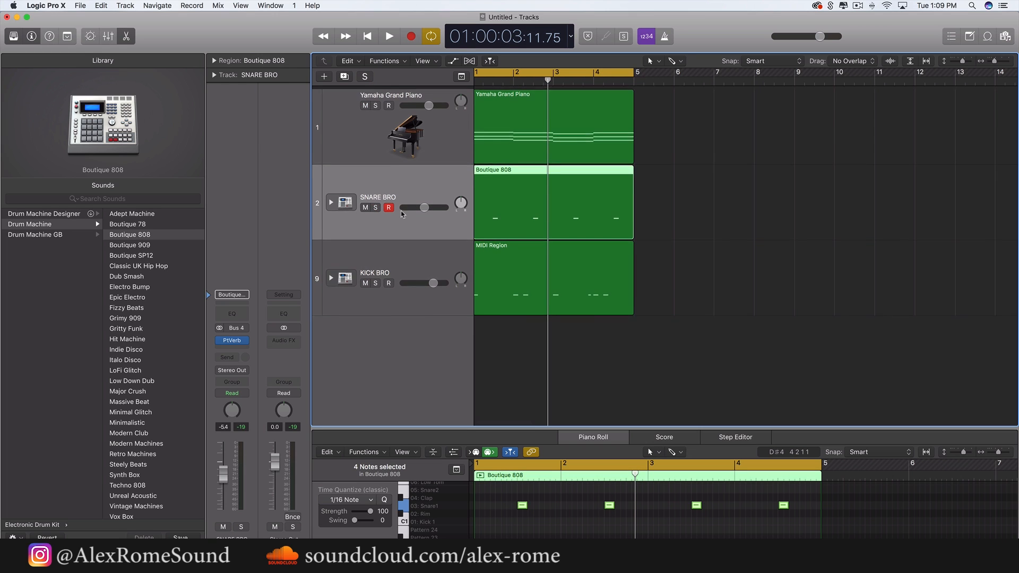
scroll(669, 145, left, 1)
drag(696, 311, 473, 118)
click(451, 131)
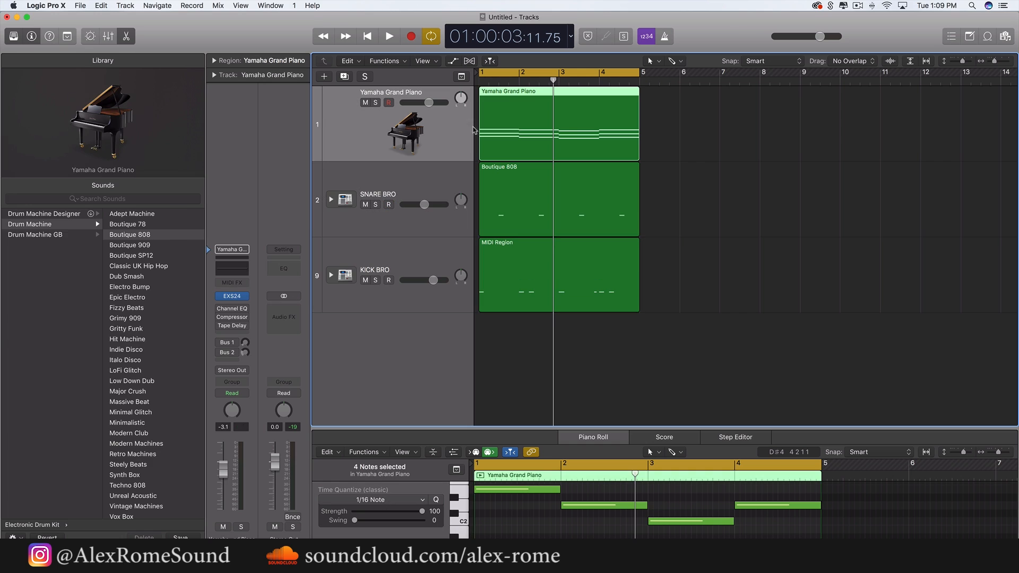
click(569, 126)
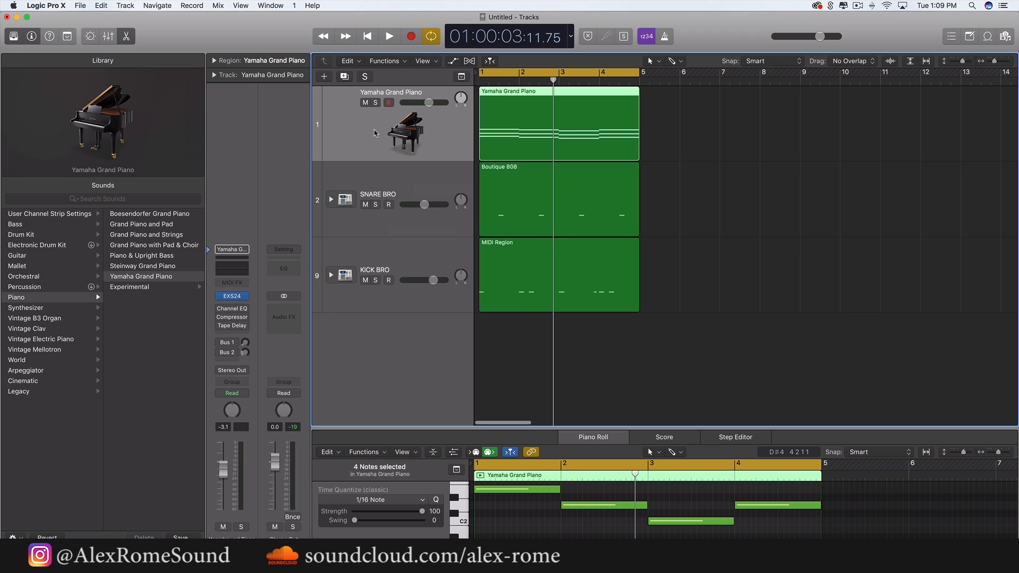
Create one software instrument track with the Default Patch below KICK BRO
double_click(408, 341)
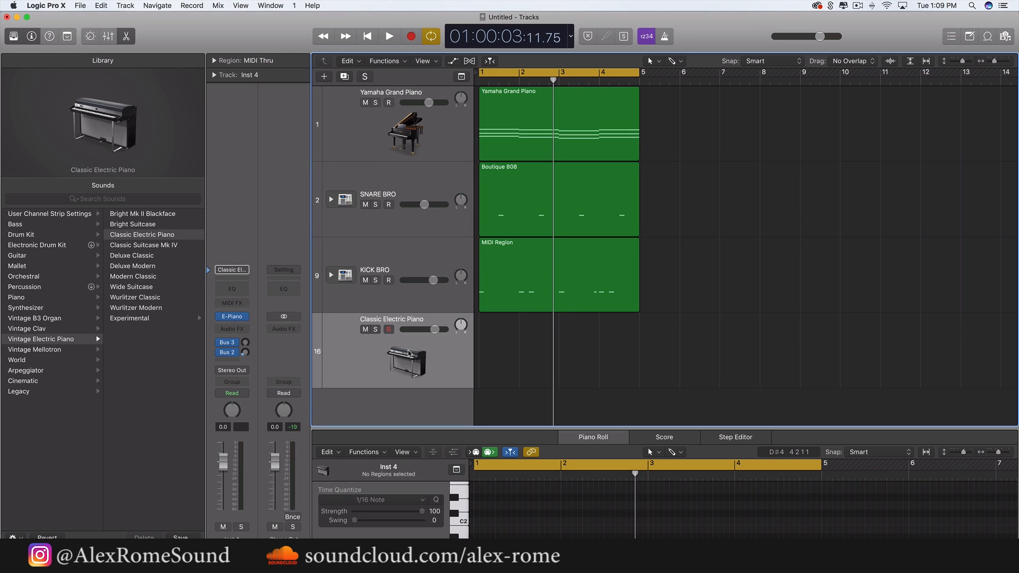
key(super+z)
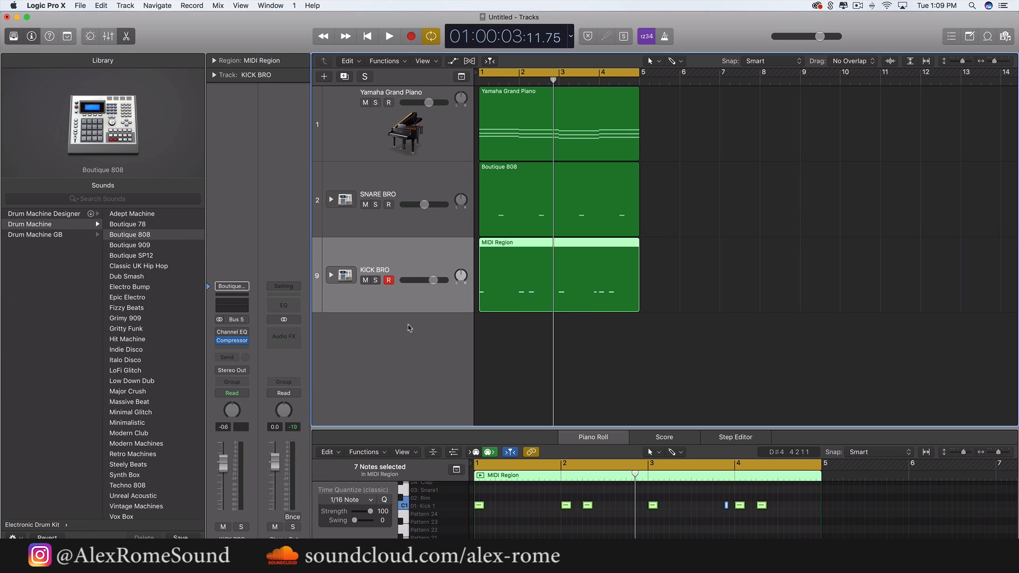
click(324, 76)
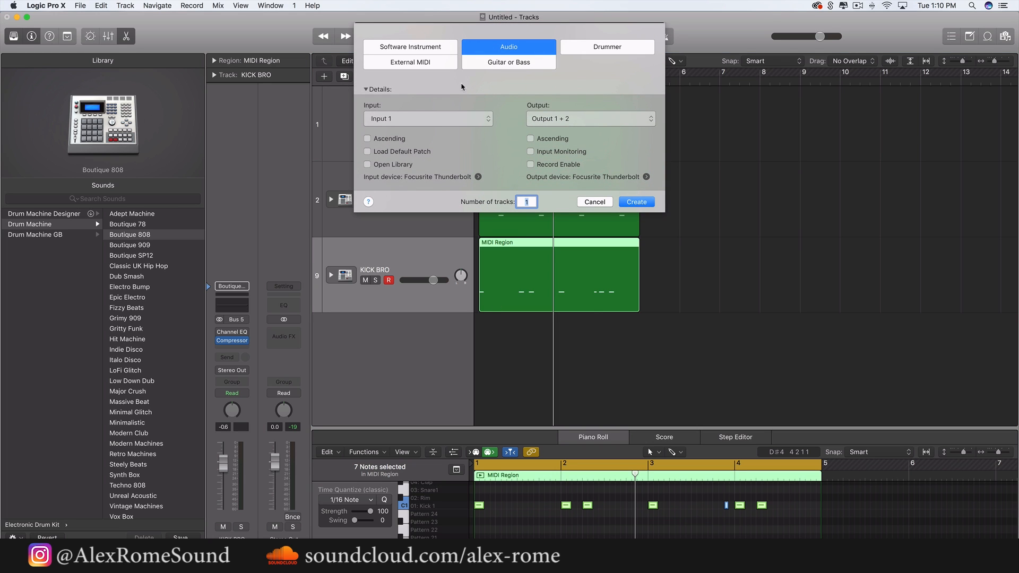
click(418, 43)
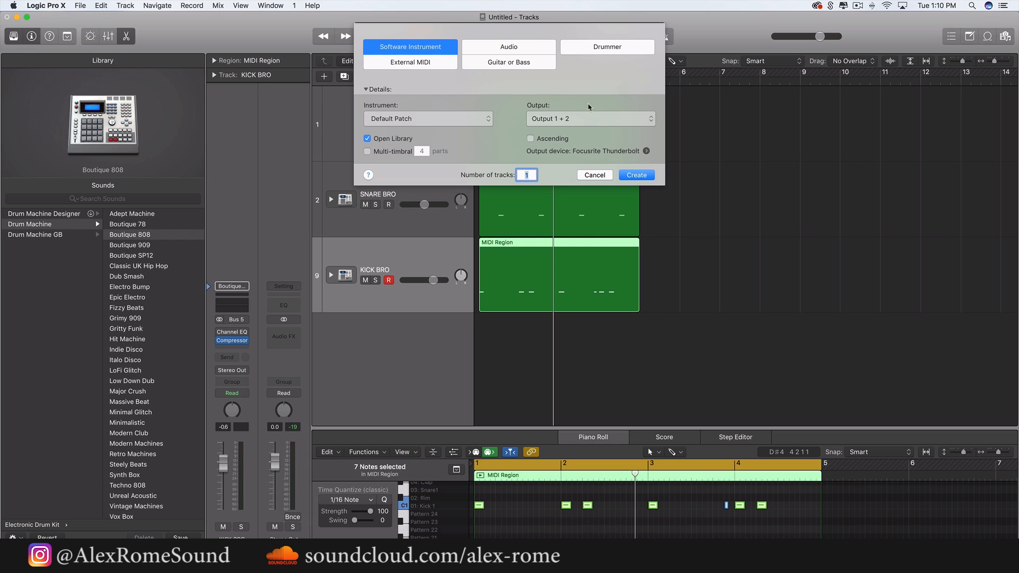
click(637, 175)
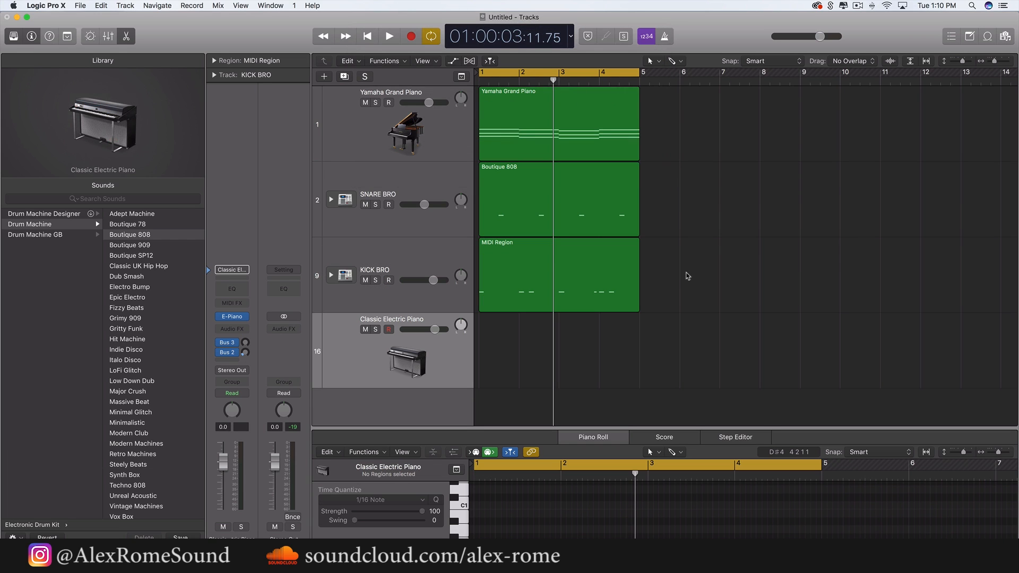
click(126, 6)
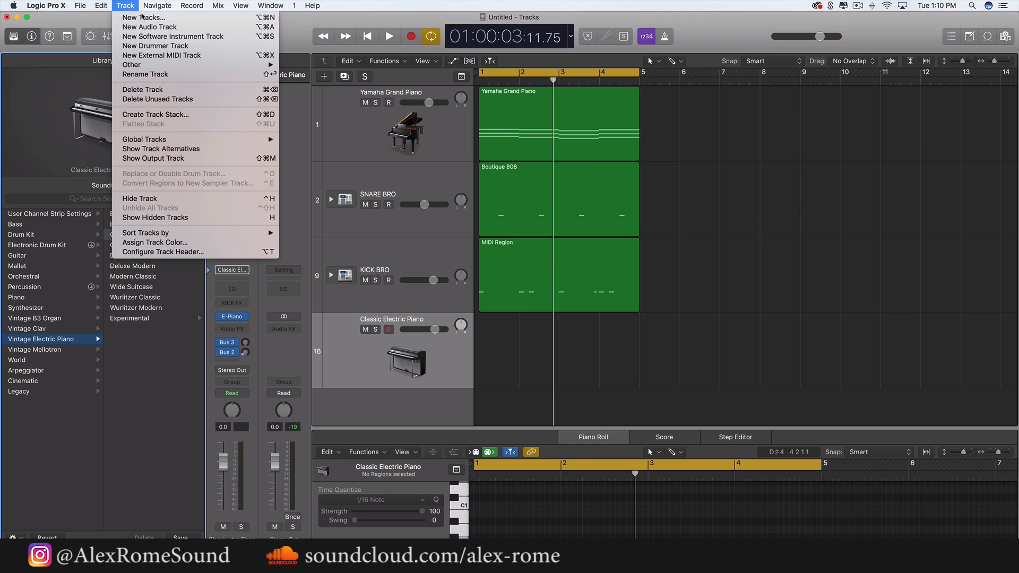
click(547, 375)
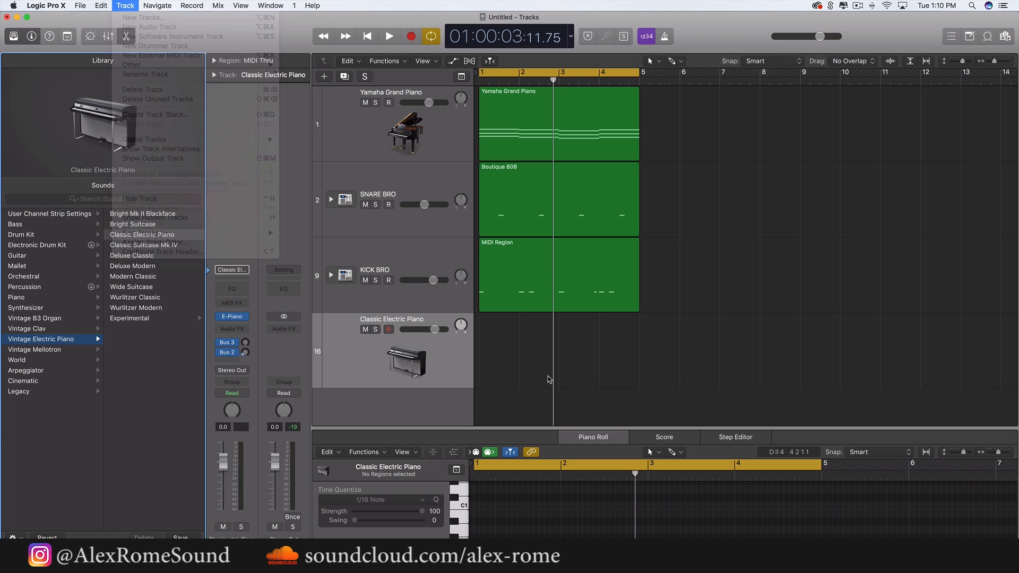
Bypass the Bus 2 and Bus 3 sends on the Classic Electric Piano track
click(343, 364)
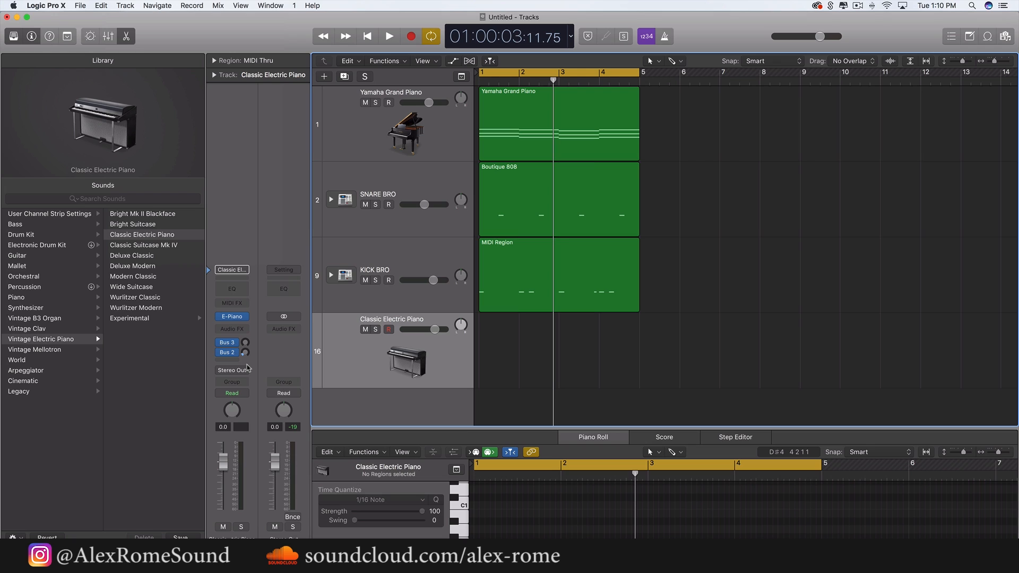
click(219, 354)
click(219, 343)
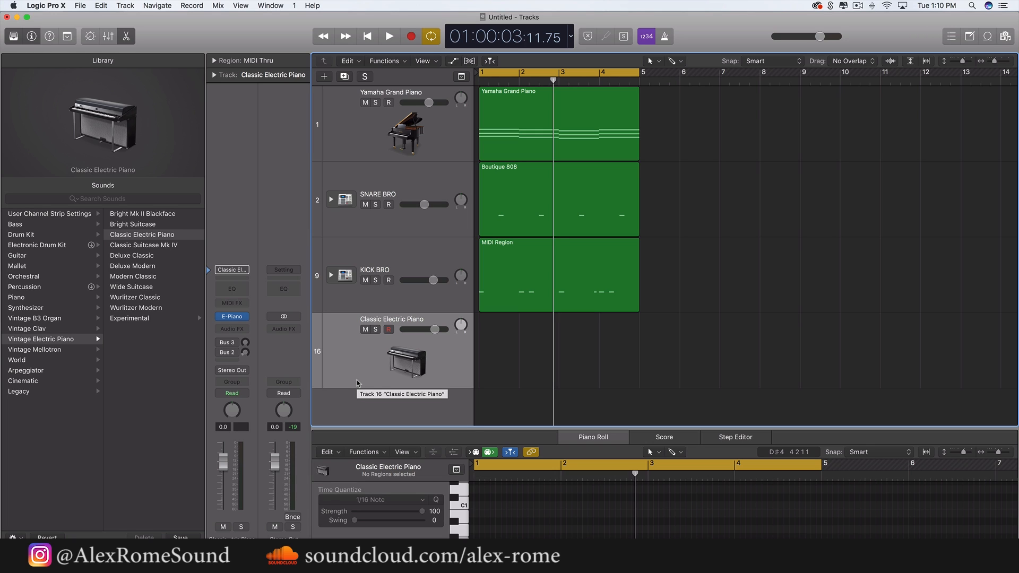
Show the Synthesizer sound categories in the Library for the Classic Electric Piano track
mouse_move(246, 320)
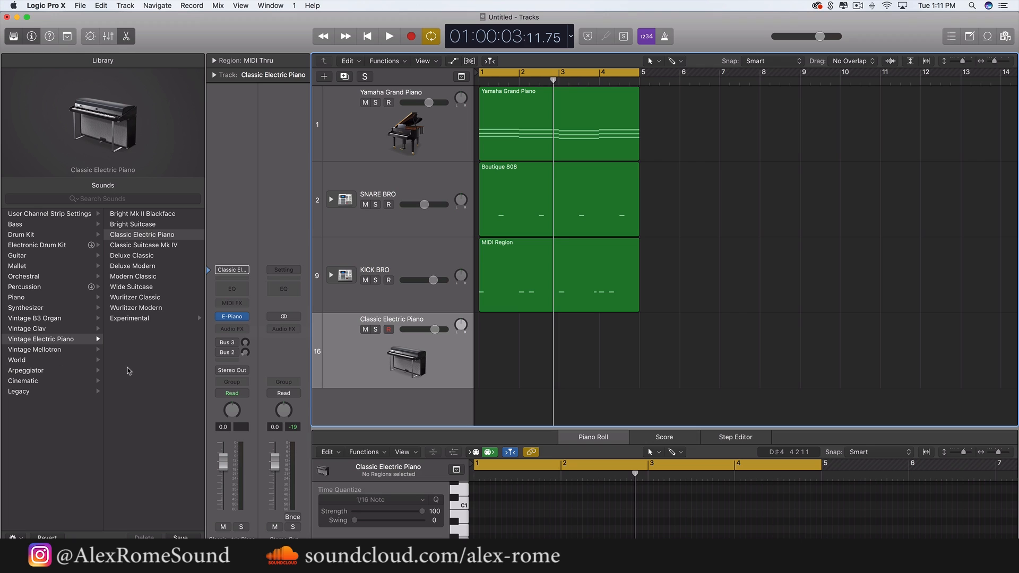
click(44, 307)
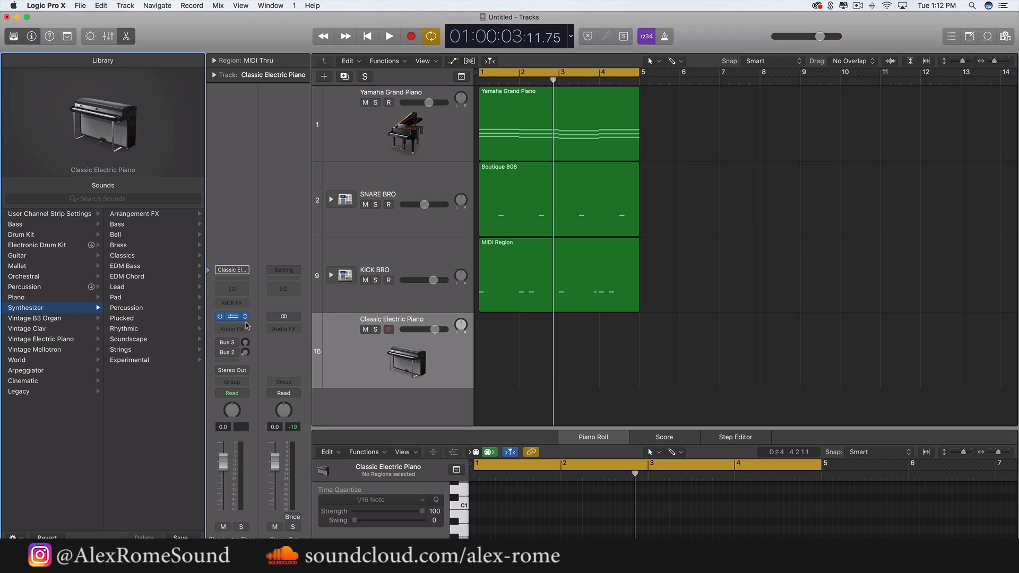
click(404, 358)
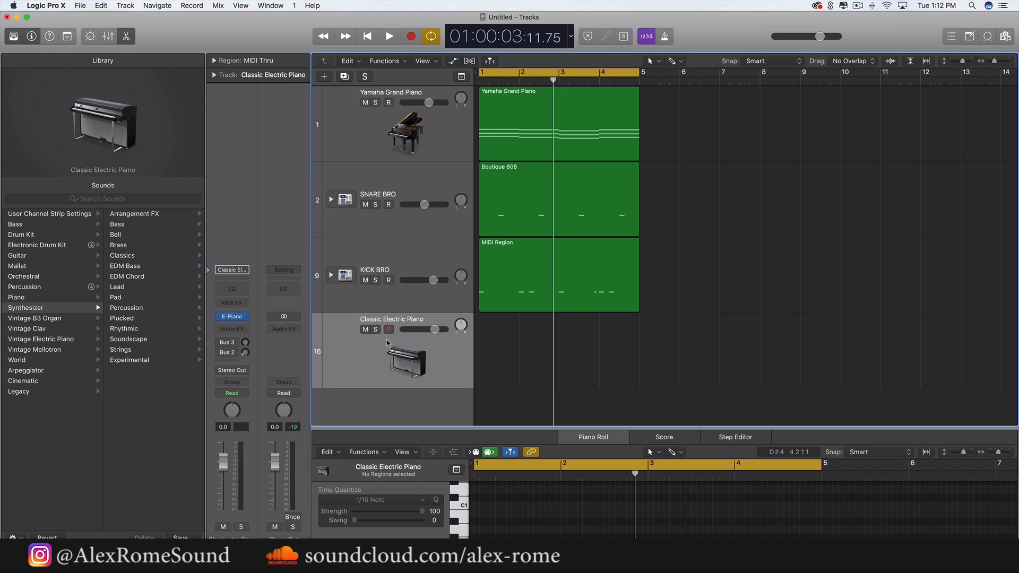
Toggle the E-Piano instrument's power, then view its Vintage Electric Piano controls and close its window
click(221, 317)
click(220, 317)
click(233, 317)
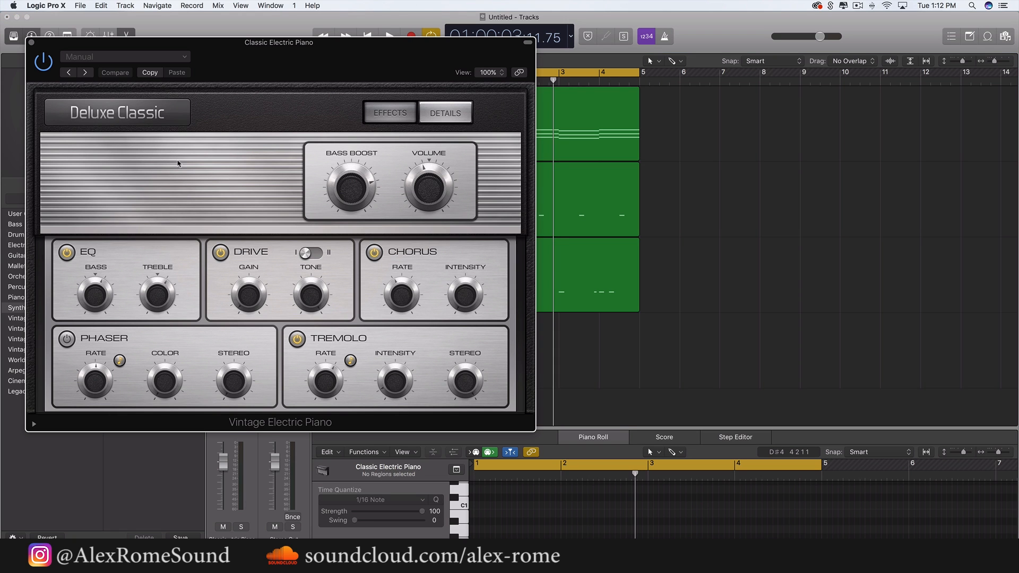
click(31, 42)
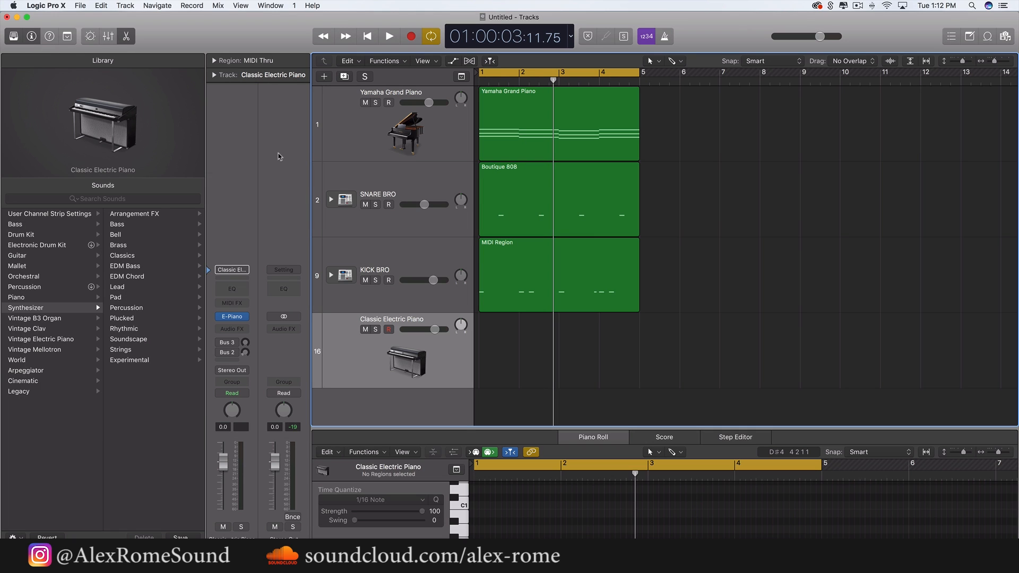
Replace the Classic Electric Piano track's instrument with the stereo version of Alchemy
click(246, 316)
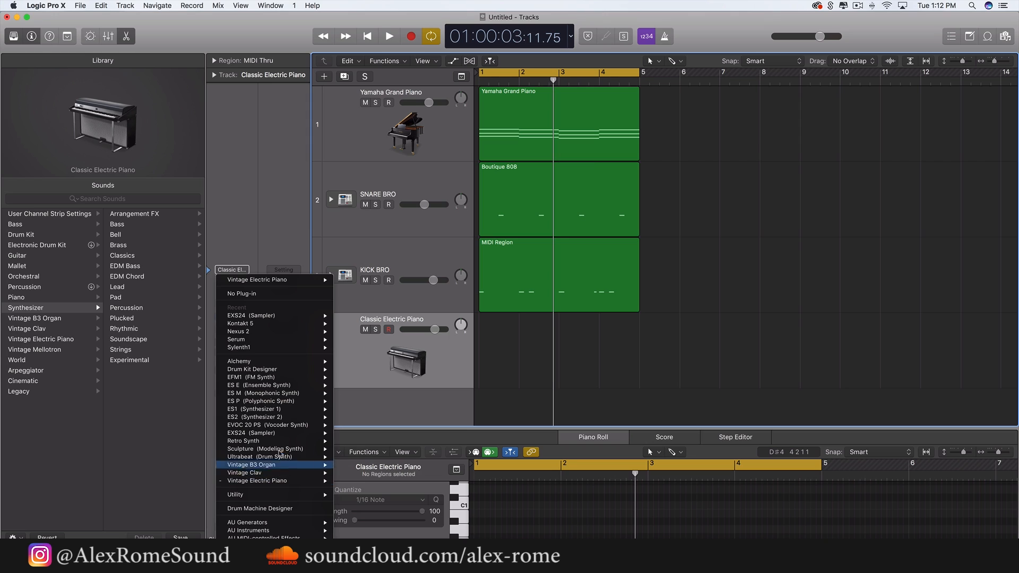
mouse_move(271, 422)
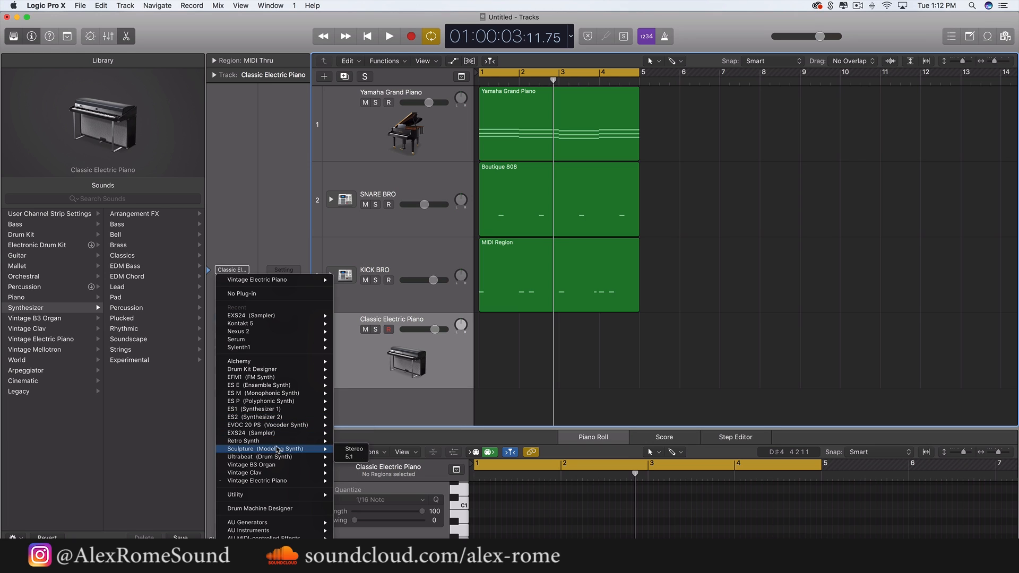
mouse_move(290, 473)
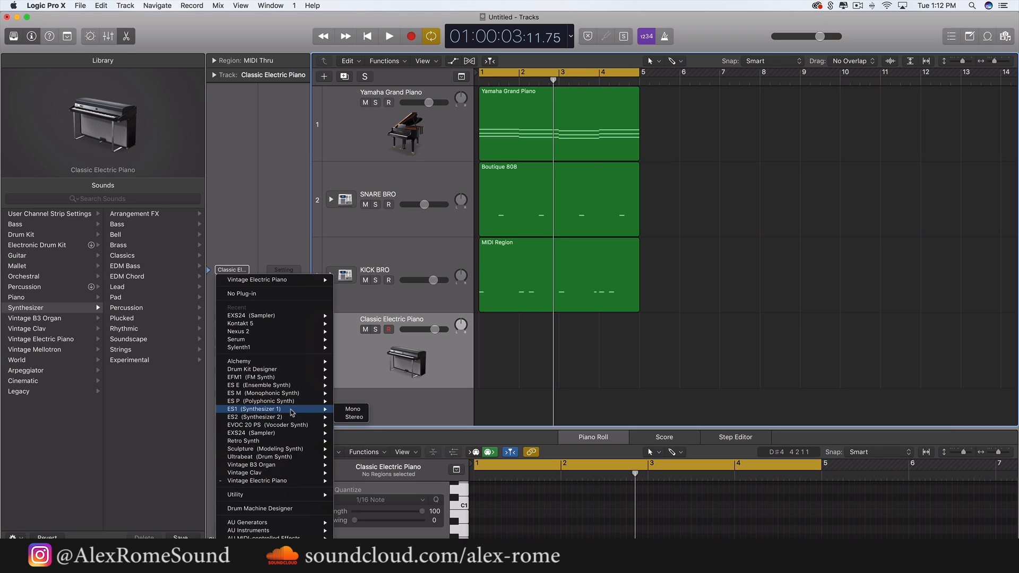
mouse_move(292, 365)
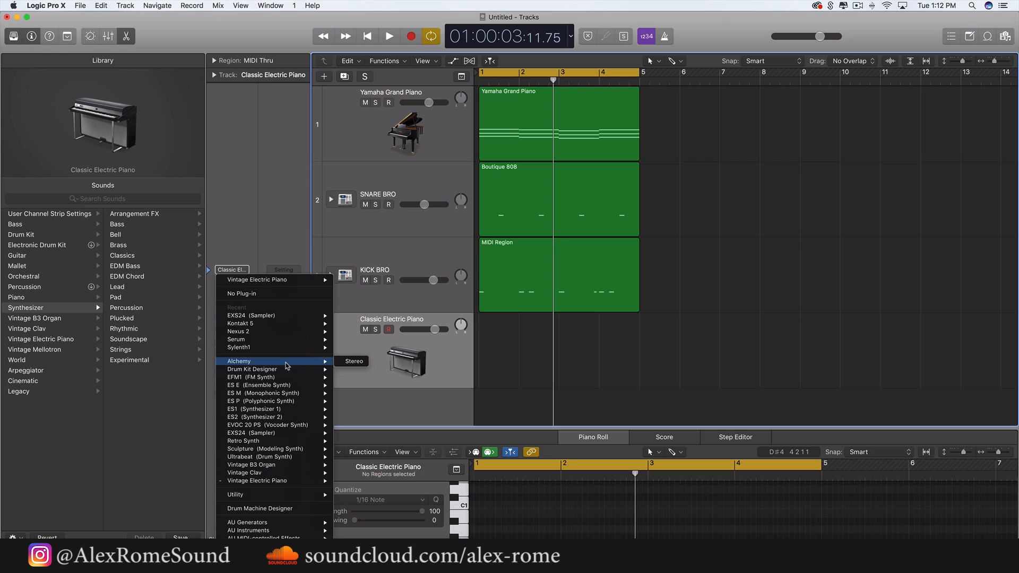
mouse_move(235, 418)
click(358, 362)
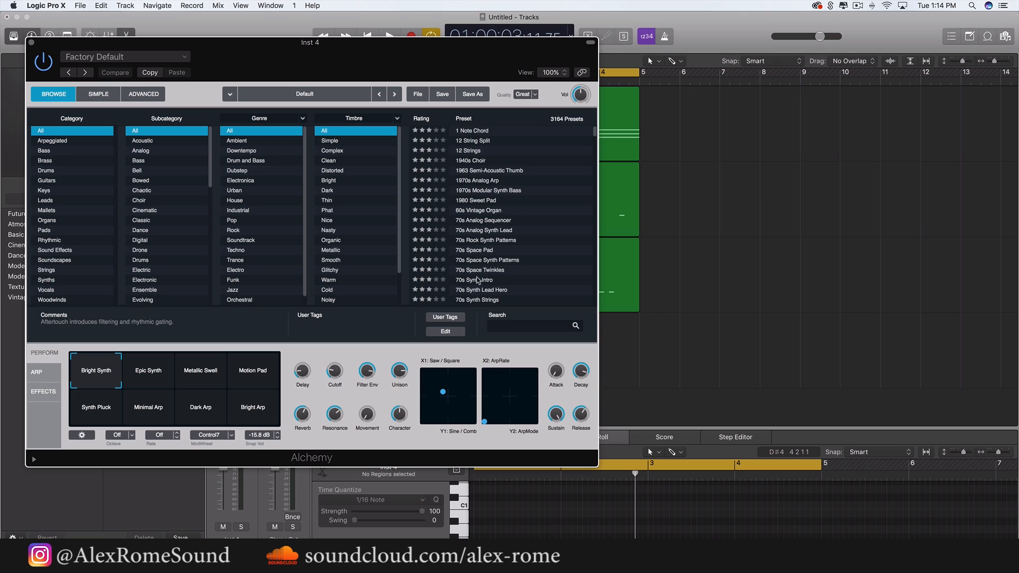
Look through Alchemy's preset list and advanced synthesis view, then return to the preset browser
scroll(479, 280, down, 3)
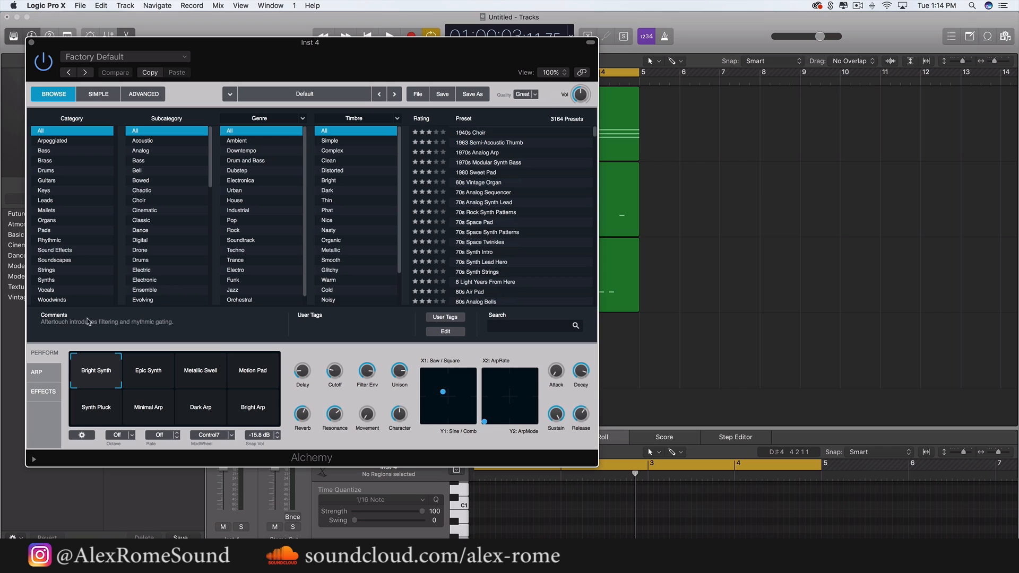
click(147, 96)
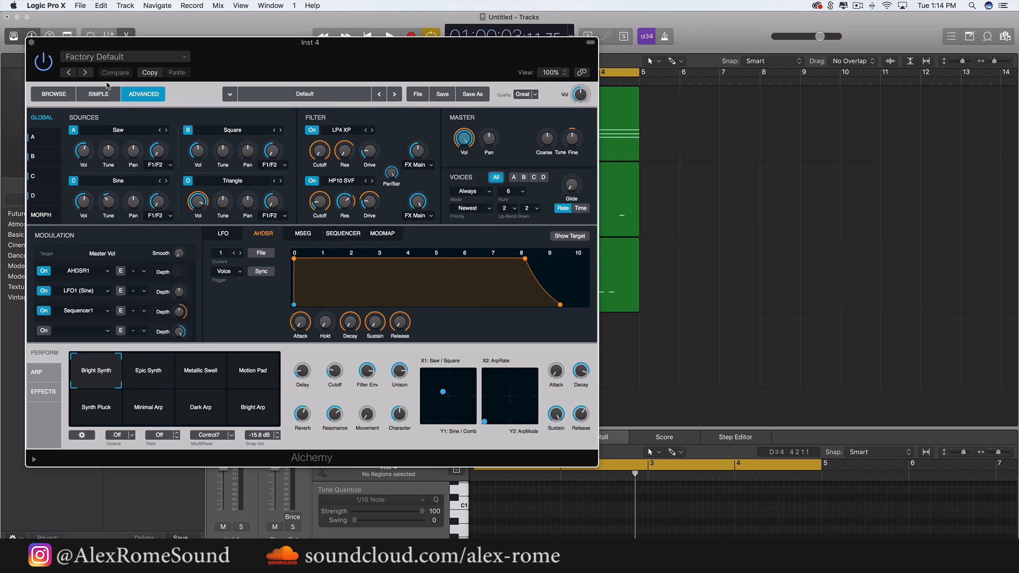
click(55, 95)
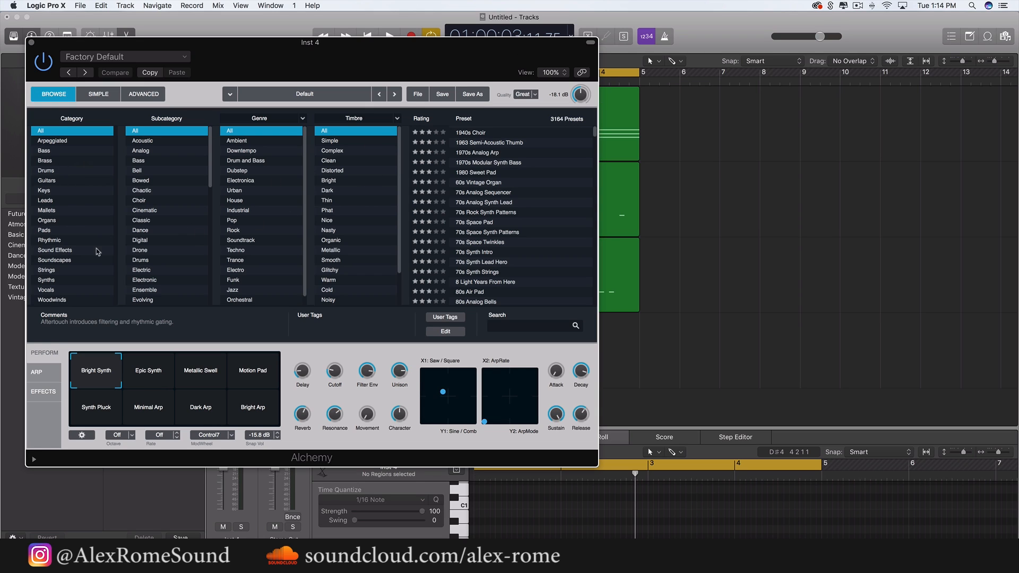
Filter Alchemy's presets by category Leads, genre Electro and timbre Clean
click(55, 202)
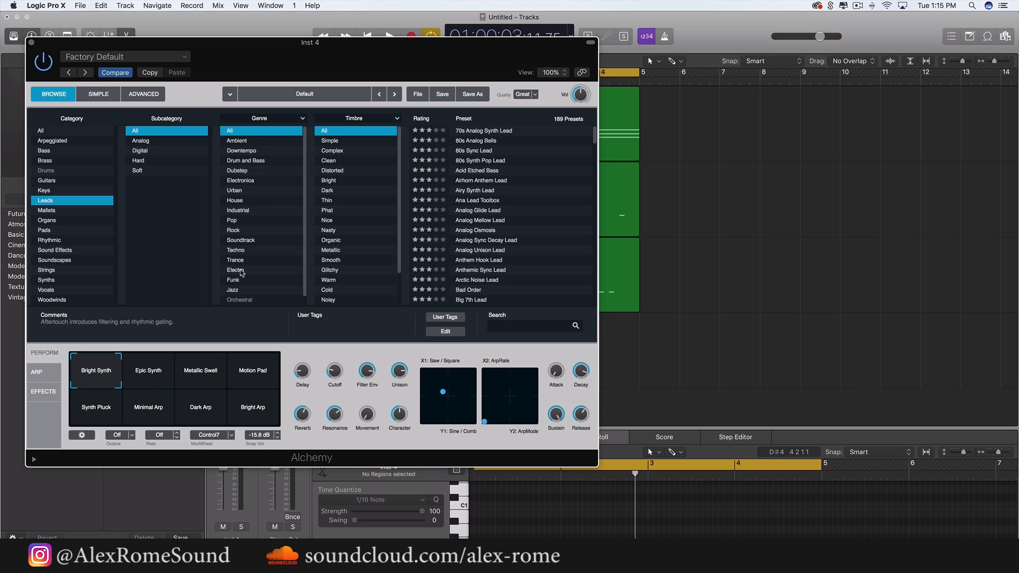
click(241, 272)
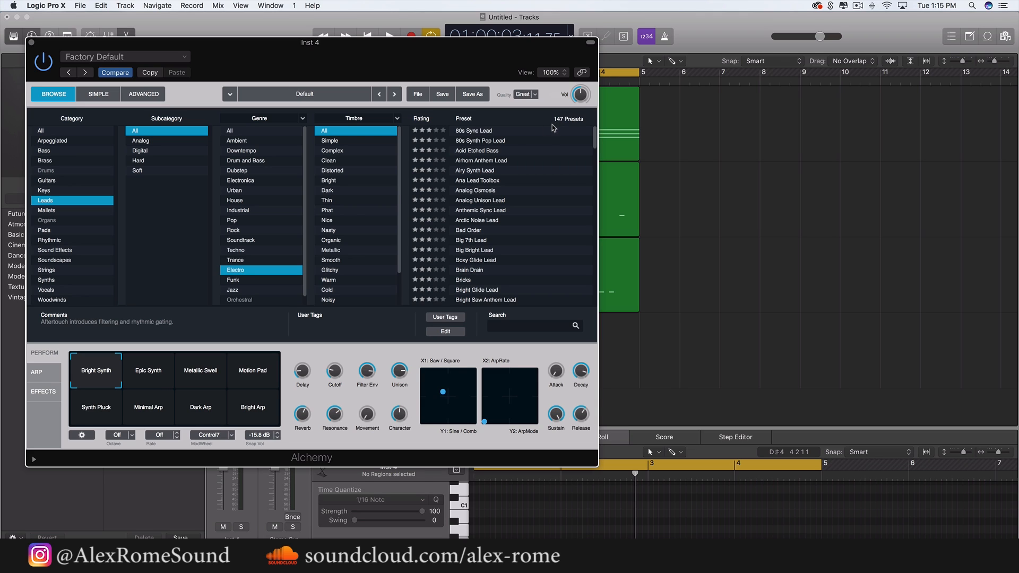
scroll(361, 243, down, 3)
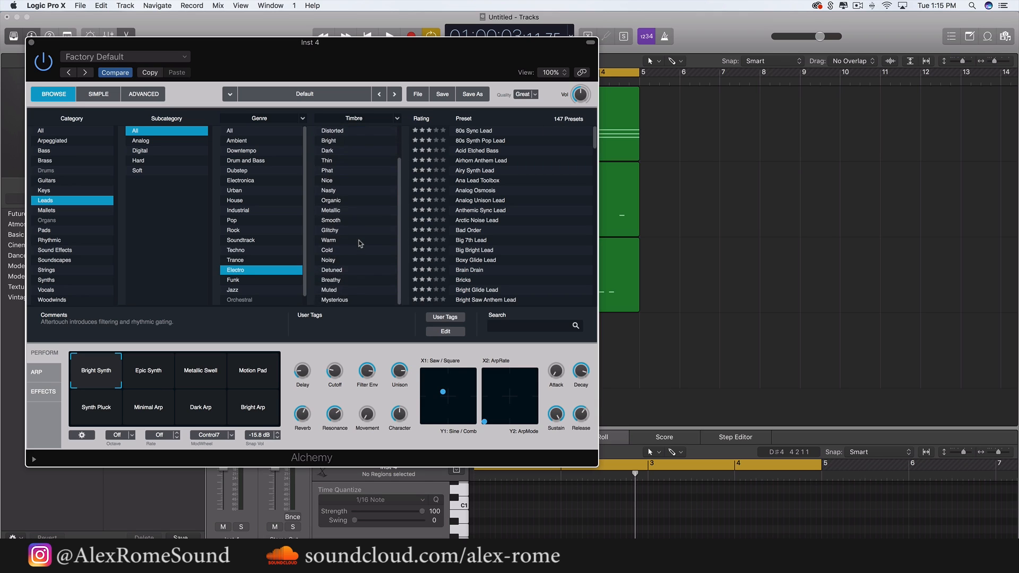
scroll(353, 271, up, 3)
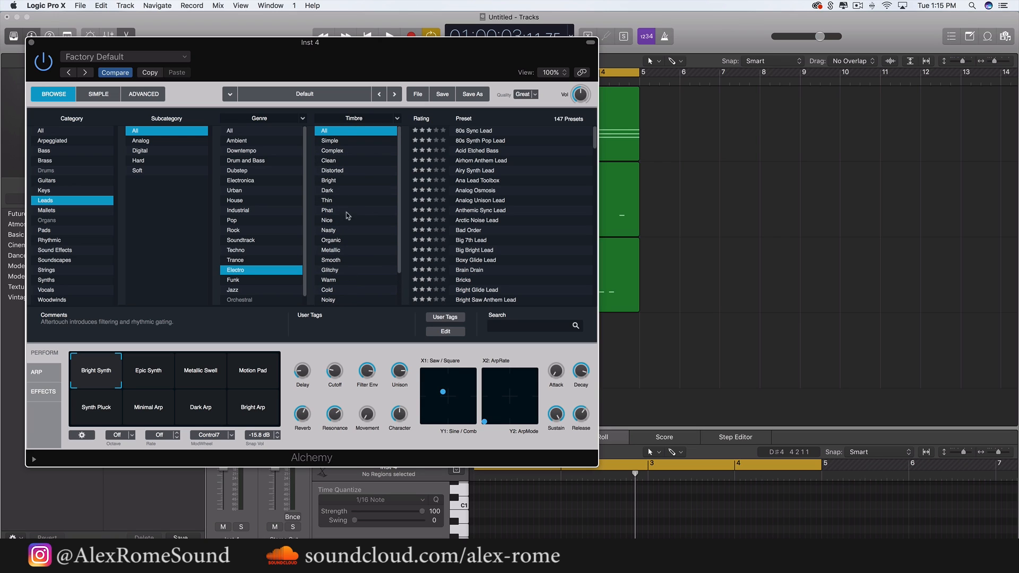
scroll(348, 236, down, 3)
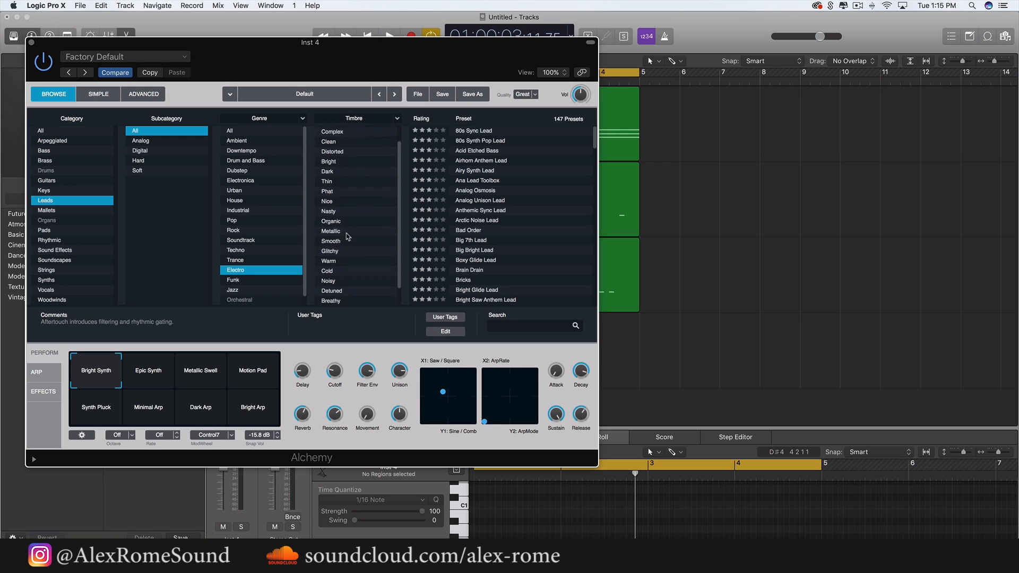
scroll(348, 236, up, 3)
scroll(348, 236, up, 1)
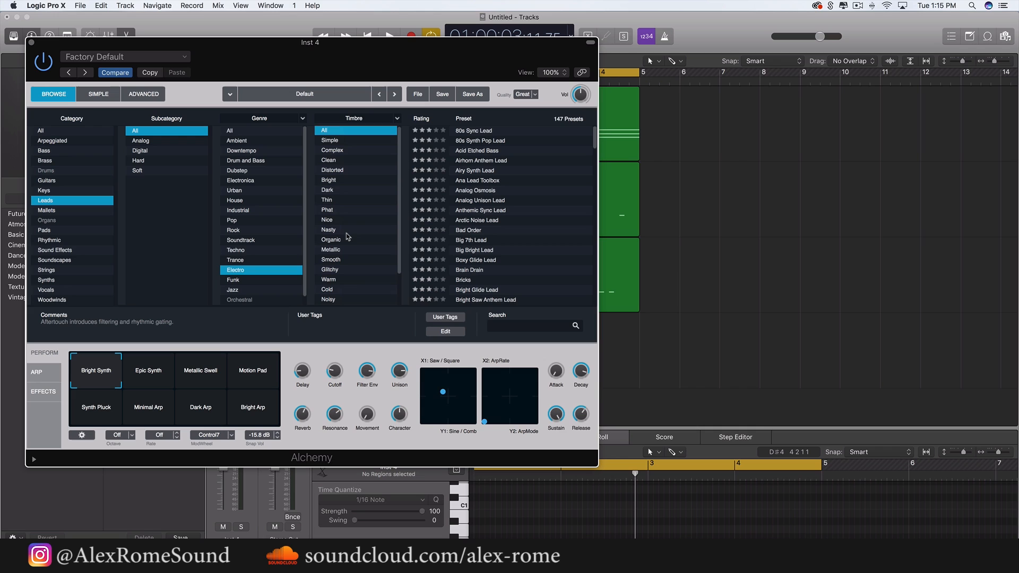
click(332, 160)
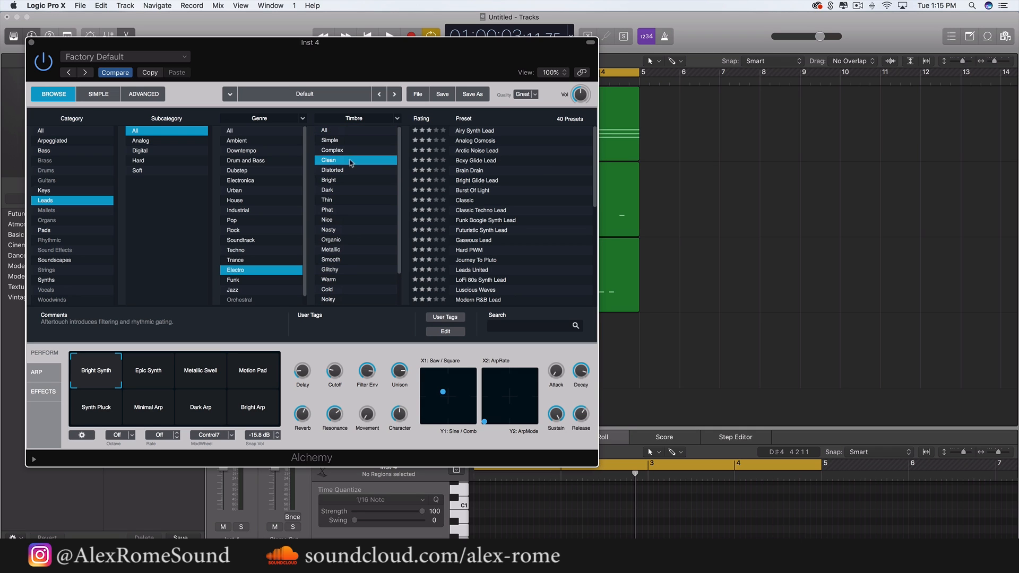
Load the Airy Synth Lead preset and close the Alchemy window
scroll(491, 197, down, 3)
scroll(491, 159, up, 3)
click(495, 131)
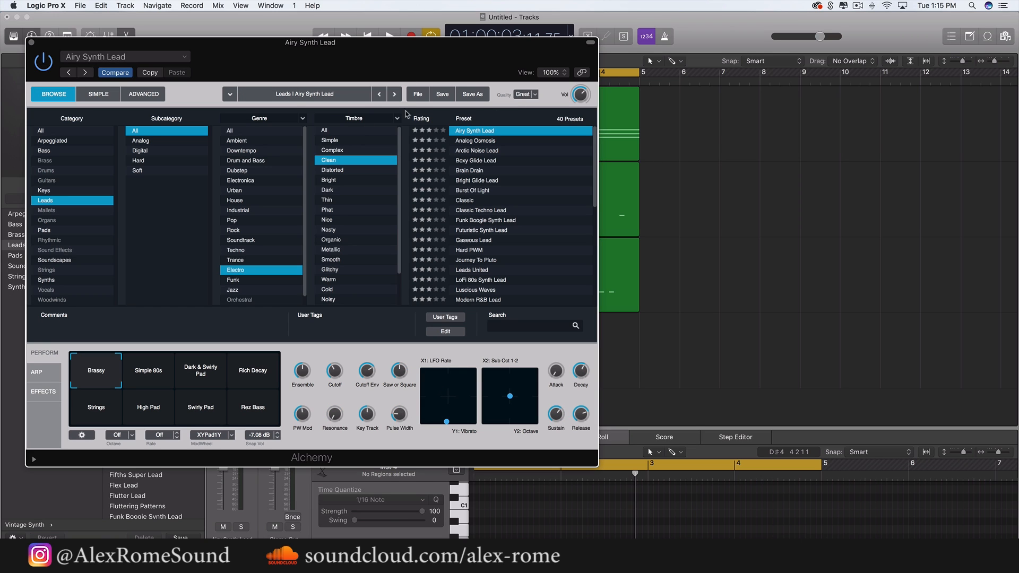
click(32, 42)
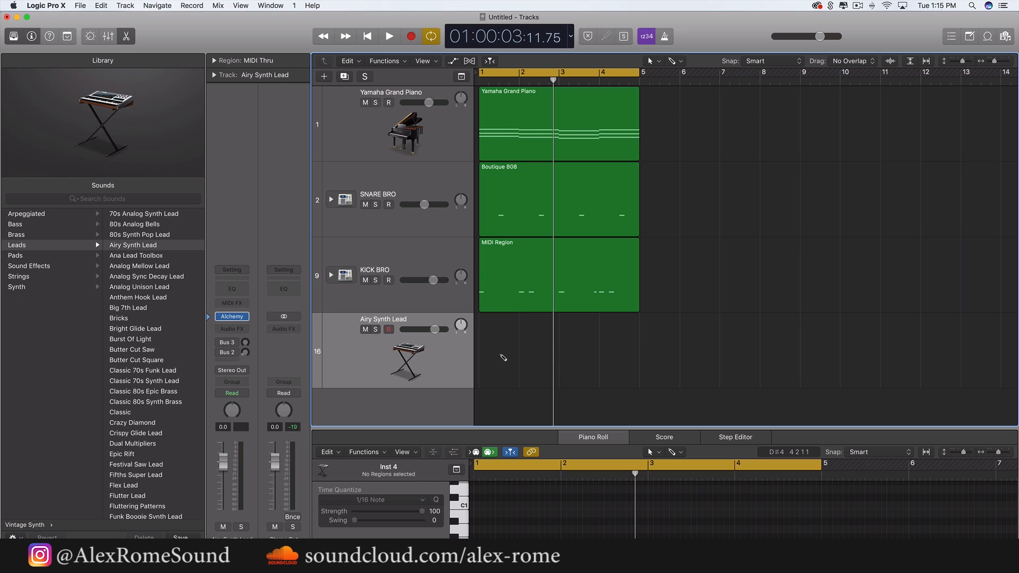
Create an empty region at bar 1 on the Airy Synth Lead track and extend it to bar 5
click(504, 358)
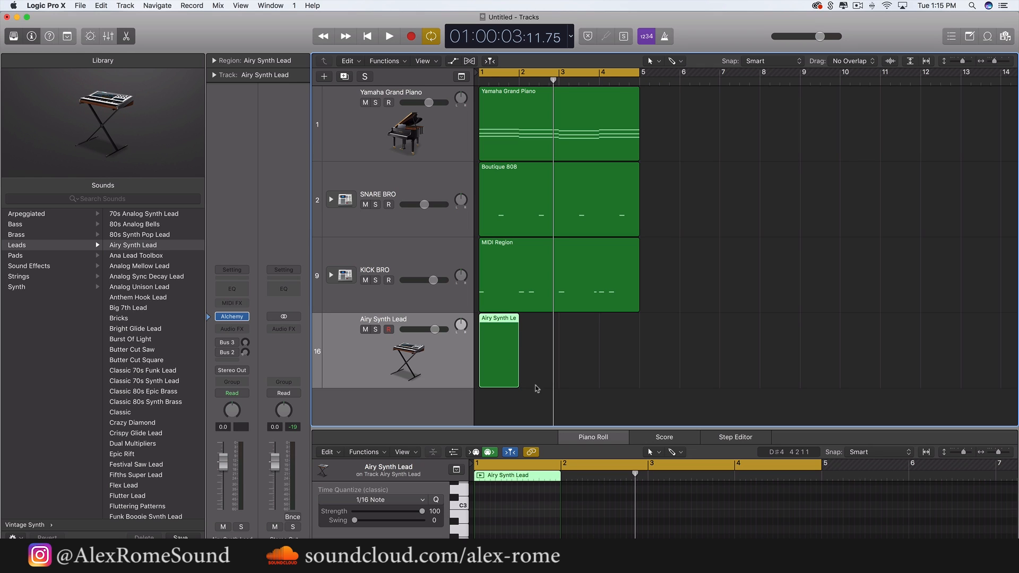
drag(514, 373, 640, 365)
key(super+Right)
scroll(641, 367, up, 5)
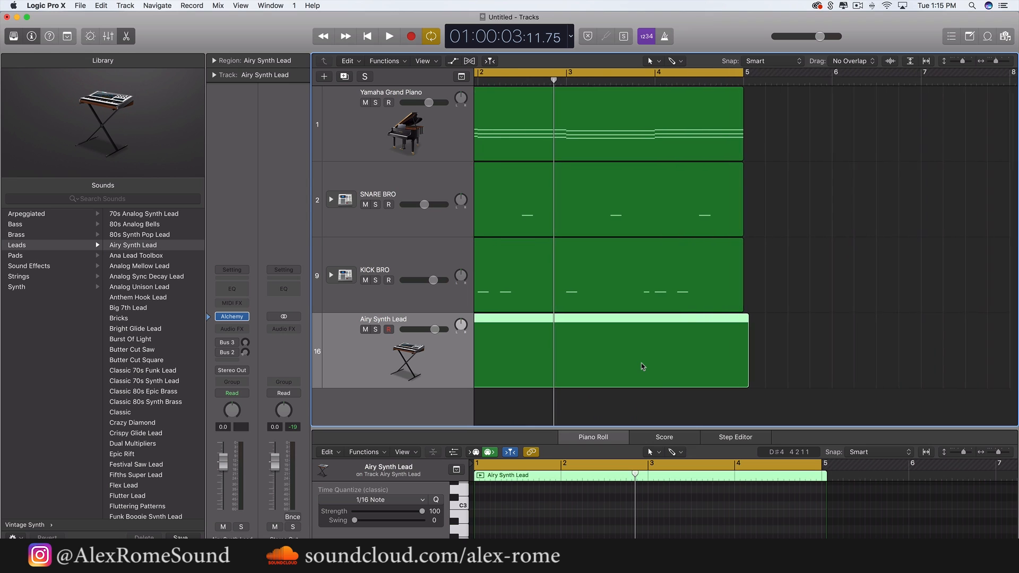
scroll(642, 367, right, 3)
drag(717, 360, 707, 365)
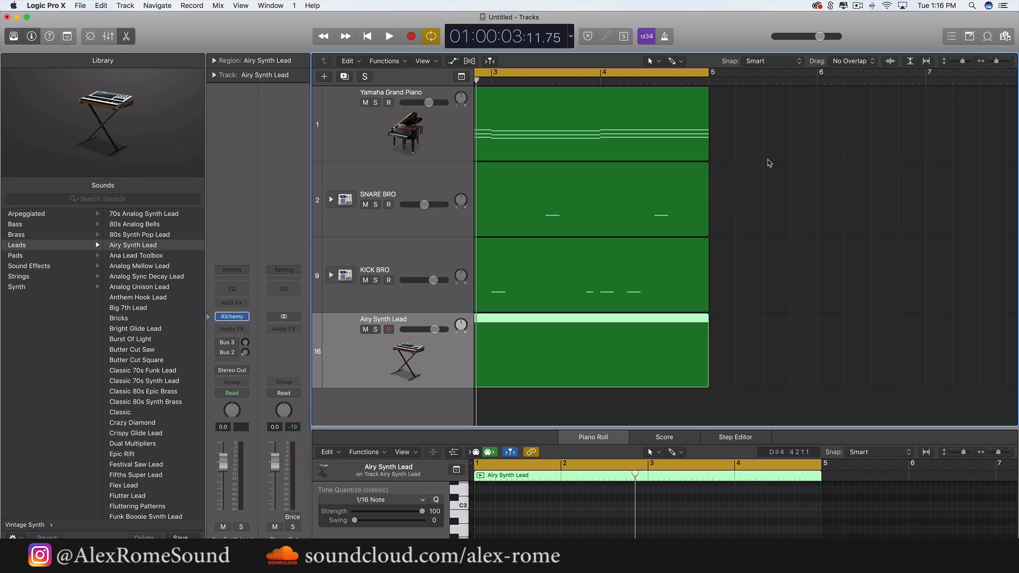
Set regions to snap to absolute values and align the Airy Synth Lead region's end with bar 5
mouse_move(743, 68)
click(777, 62)
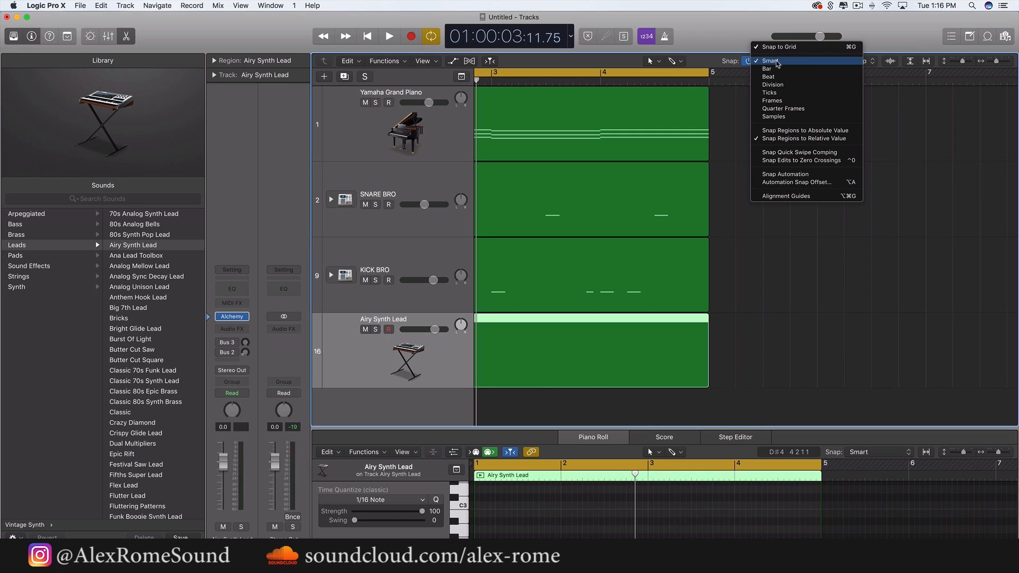
click(781, 131)
key(z)
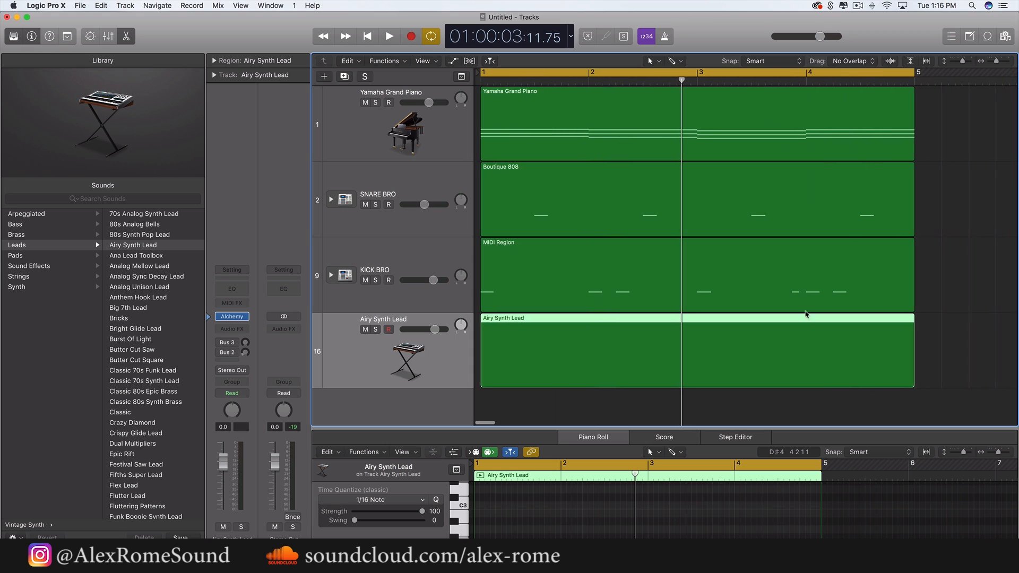
click(940, 342)
mouse_move(909, 367)
mouse_down()
mouse_move(995, 350)
mouse_move(911, 373)
mouse_up()
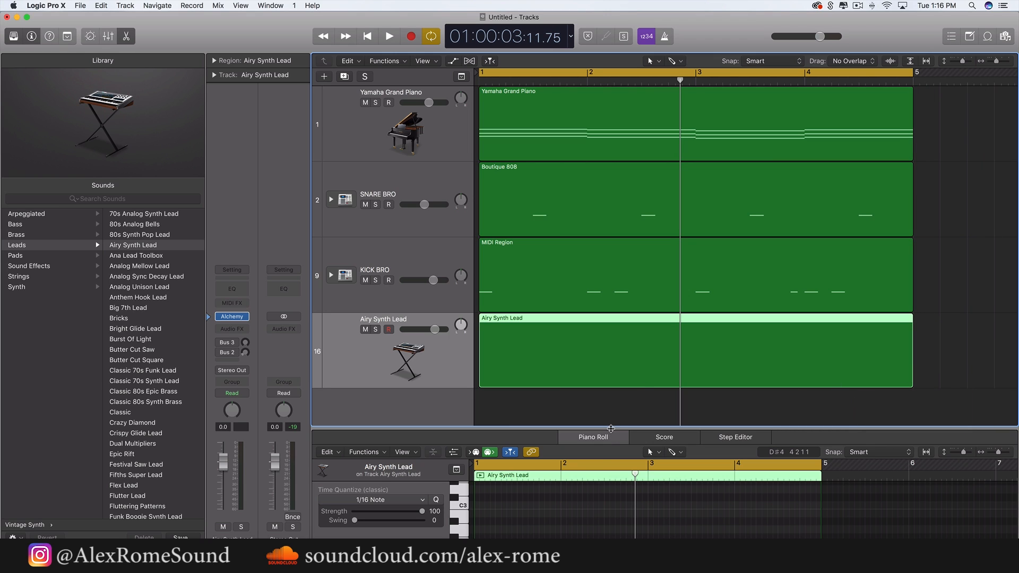
Enlarge the Piano Roll, play the beat briefly, and add a C3 note at the start of the Airy Synth Lead region
drag(611, 428, 590, 248)
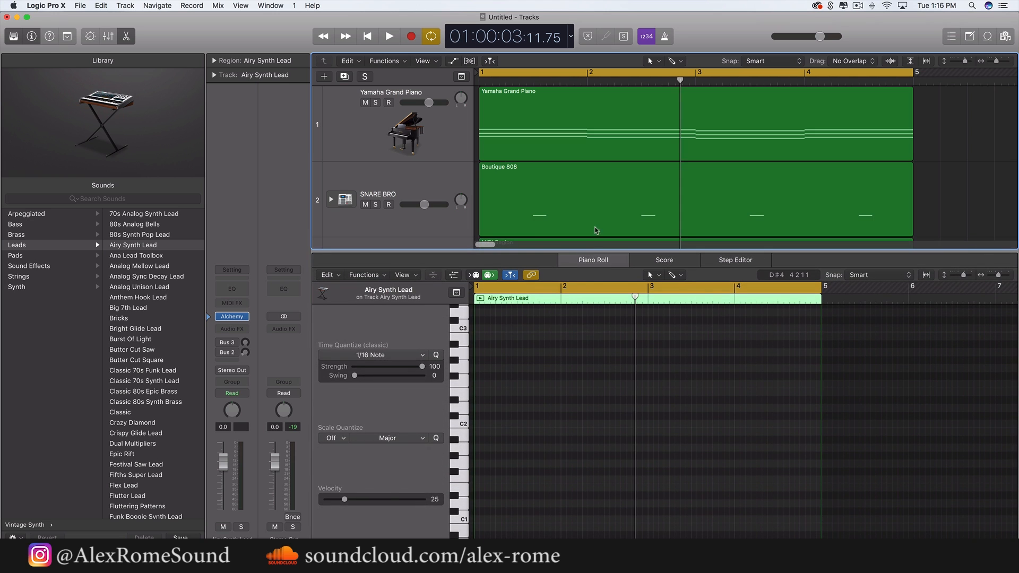
scroll(611, 193, down, 8)
key(space)
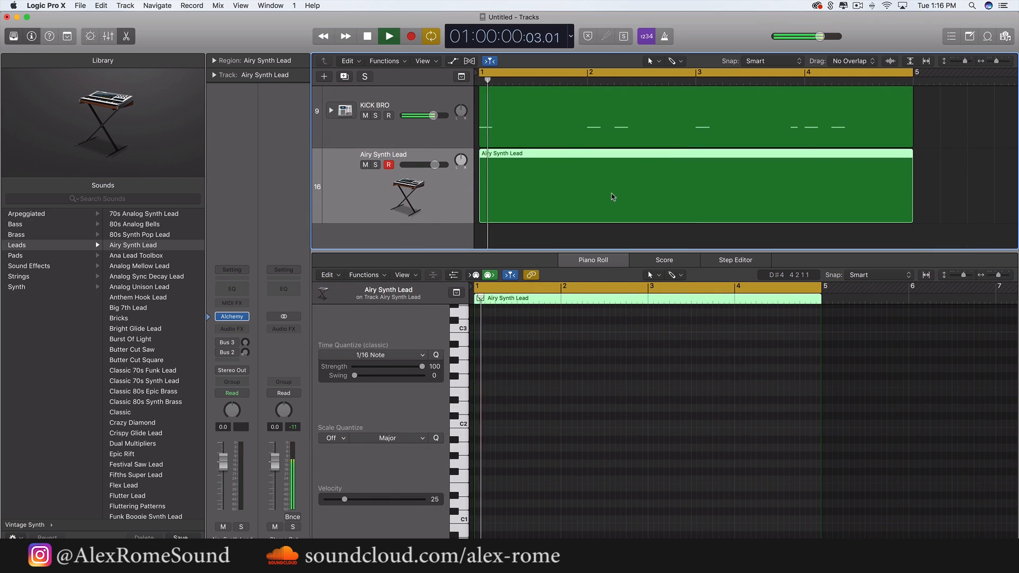
key(space)
scroll(520, 389, up, 5)
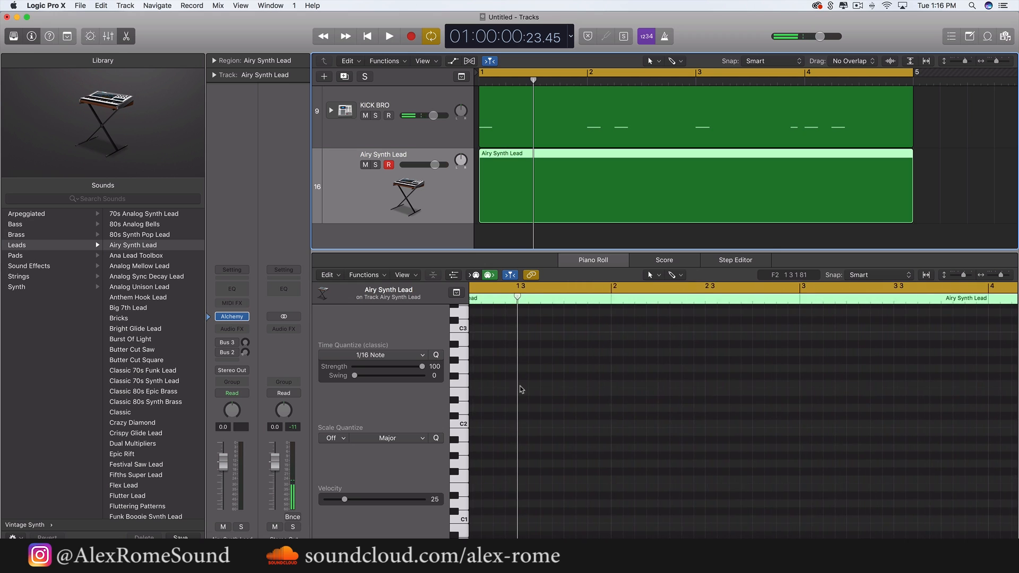
scroll(520, 389, left, 2)
scroll(520, 389, up, 5)
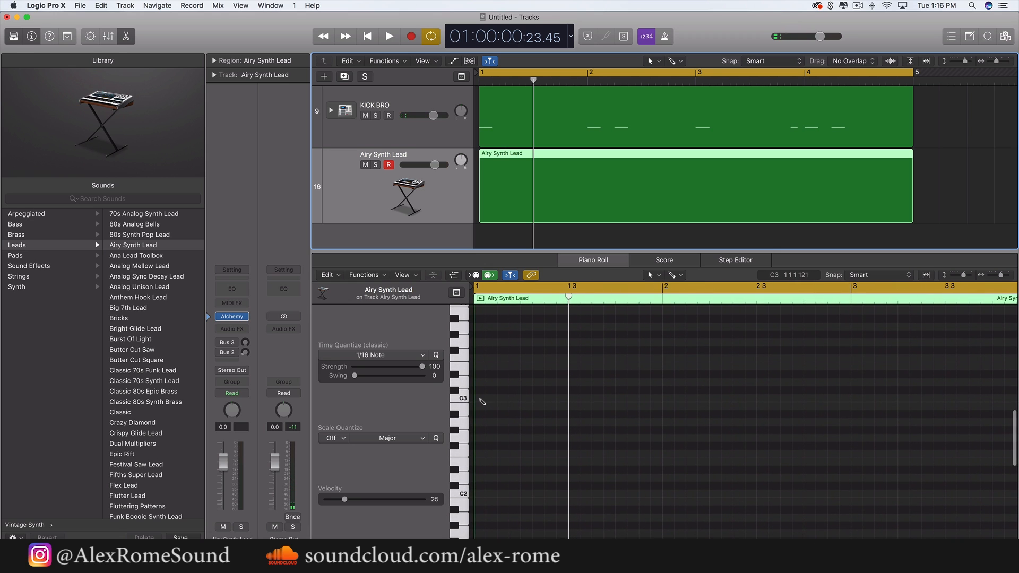
click(480, 399)
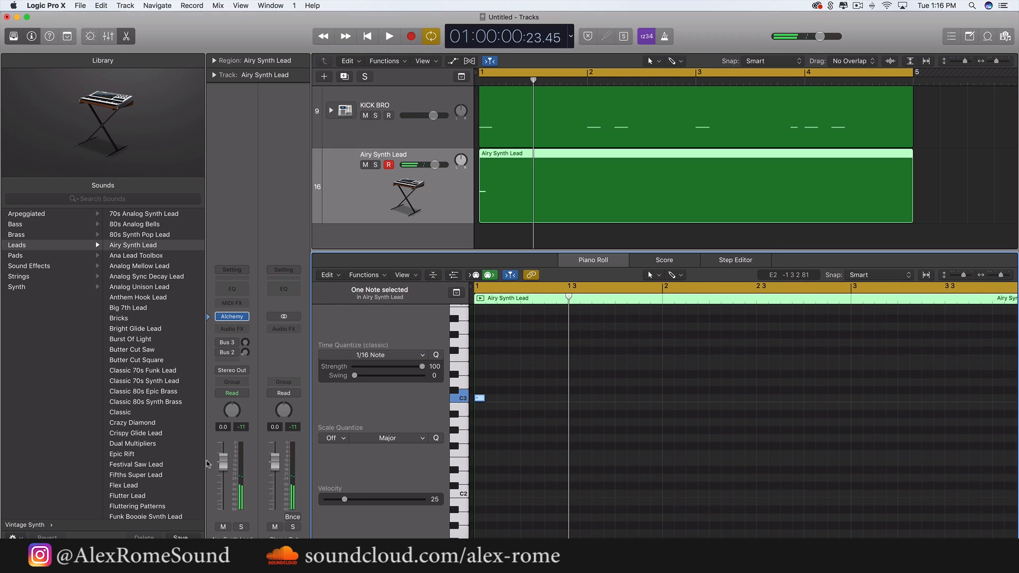
Lower the Airy Synth Lead track's volume to -11.4 dB, move its first note up to A3, and play it with the beat
drag(223, 462, 223, 484)
scroll(479, 406, up, 3)
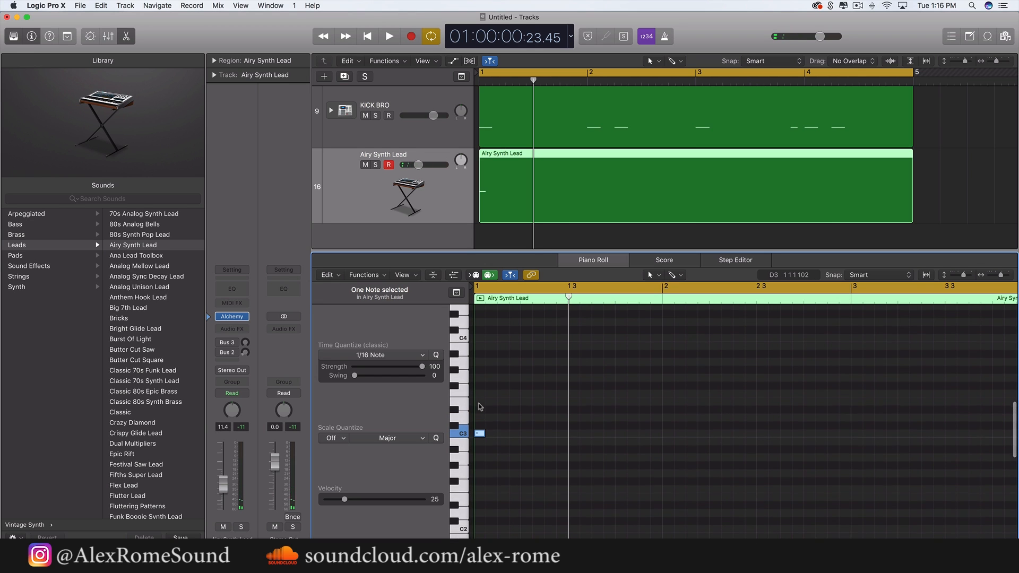
drag(480, 433, 481, 364)
key(space)
scroll(519, 372, up, 3)
key(space)
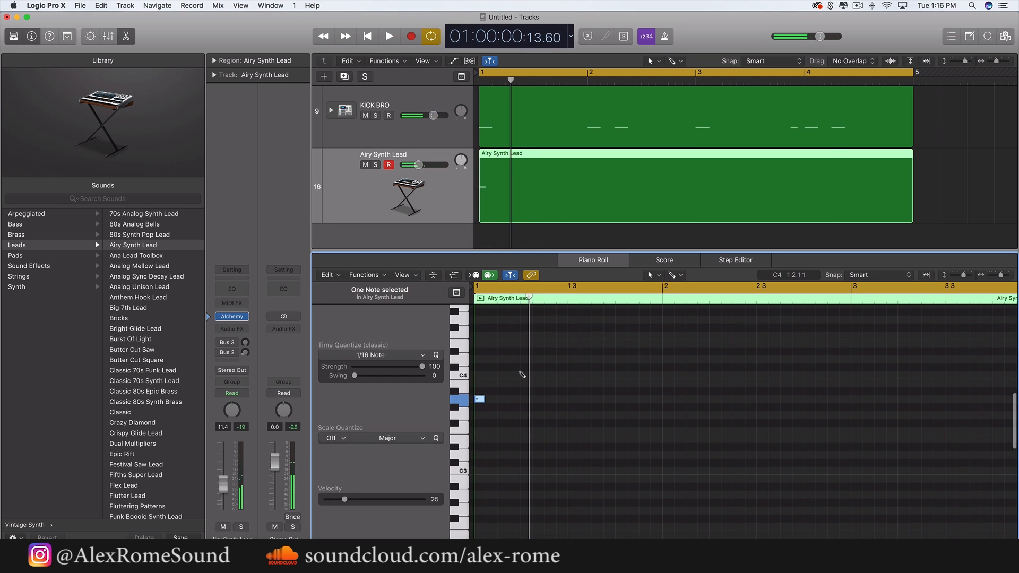
Add A3 notes on every remaining beat from 1.2 through 2.4 in the Airy Synth Lead region and play them with the beat
click(524, 399)
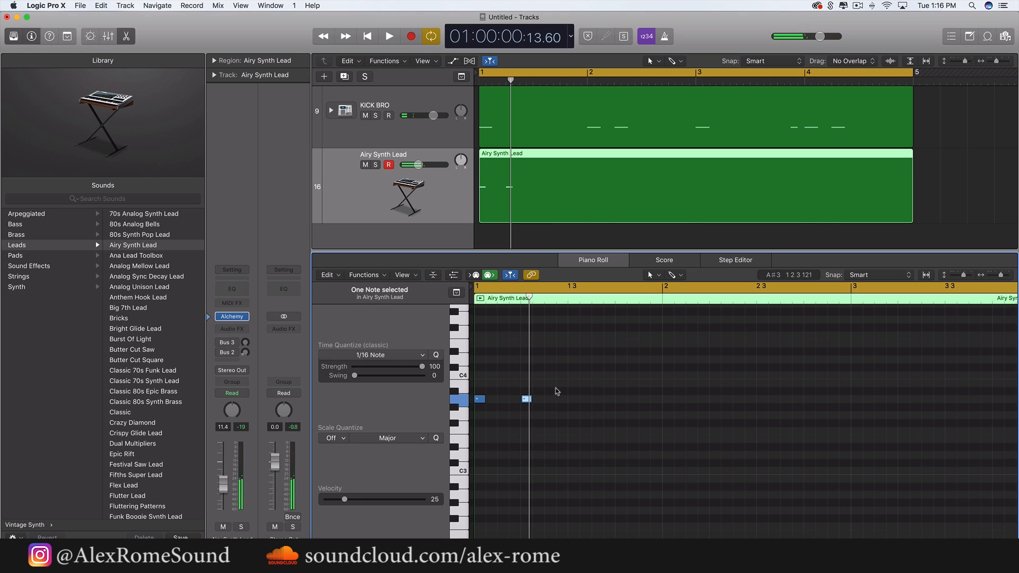
click(574, 398)
click(620, 399)
click(666, 398)
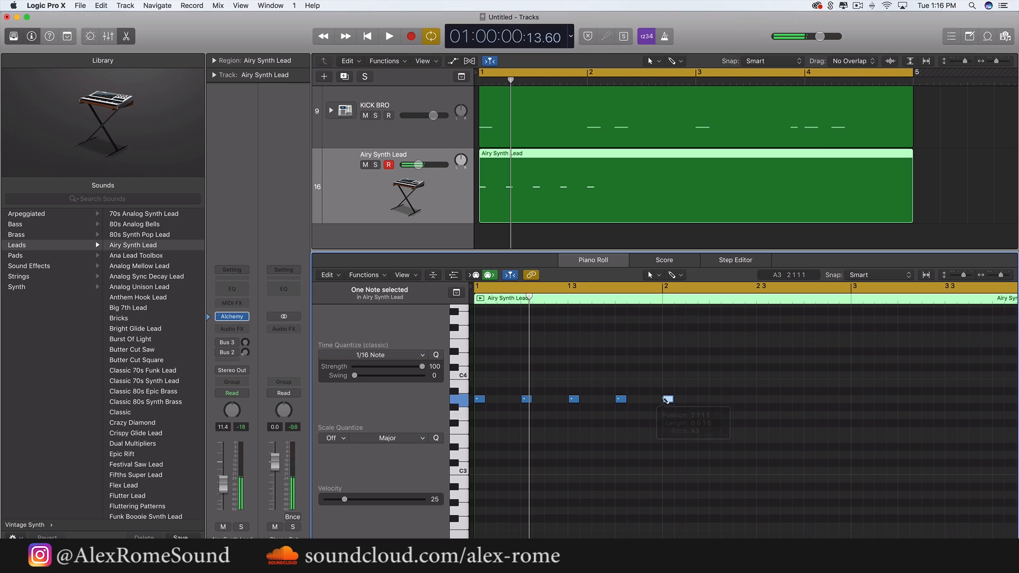
click(711, 399)
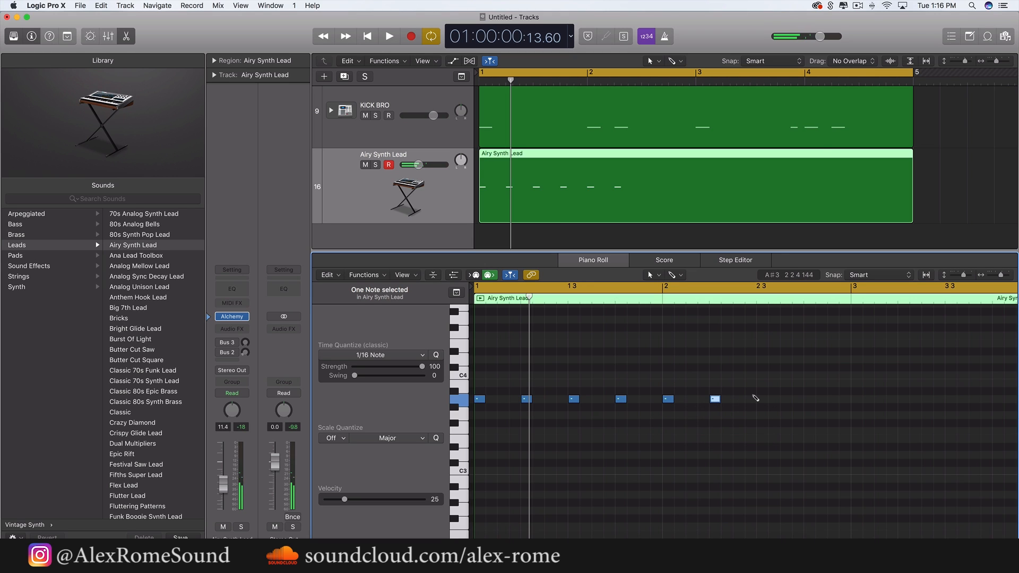
click(758, 399)
click(806, 398)
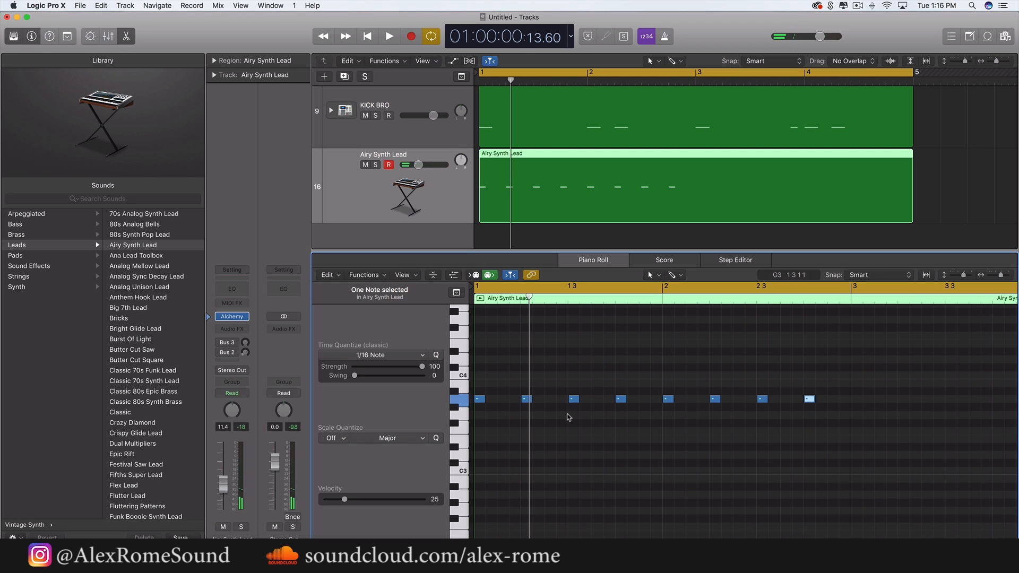
scroll(571, 414, up, 1)
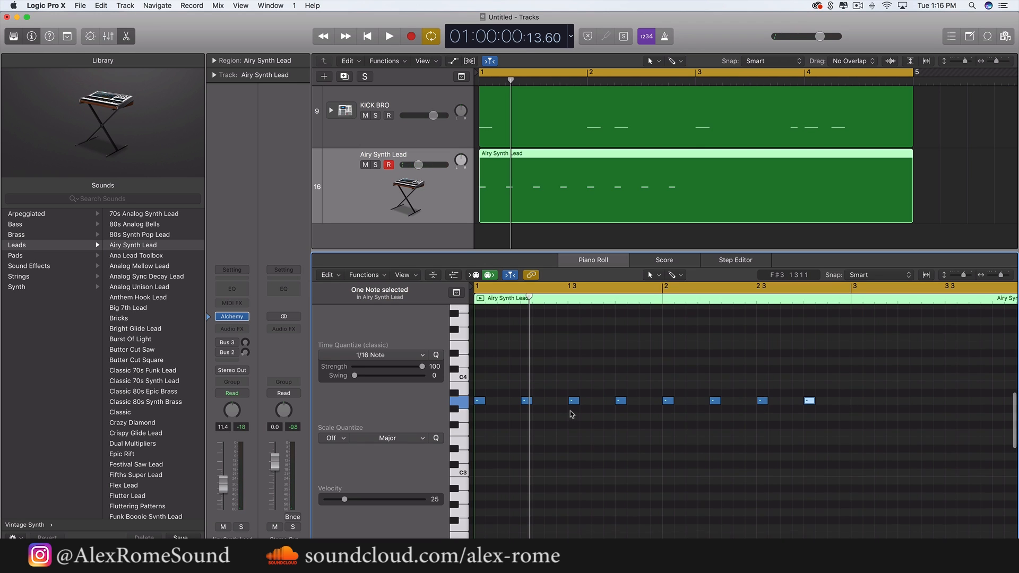
key(space)
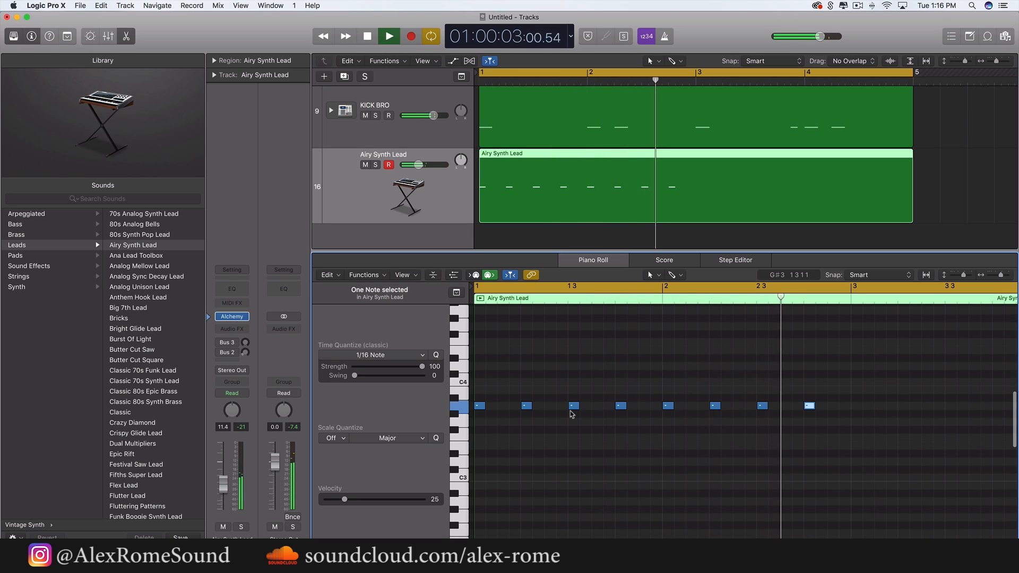
key(space)
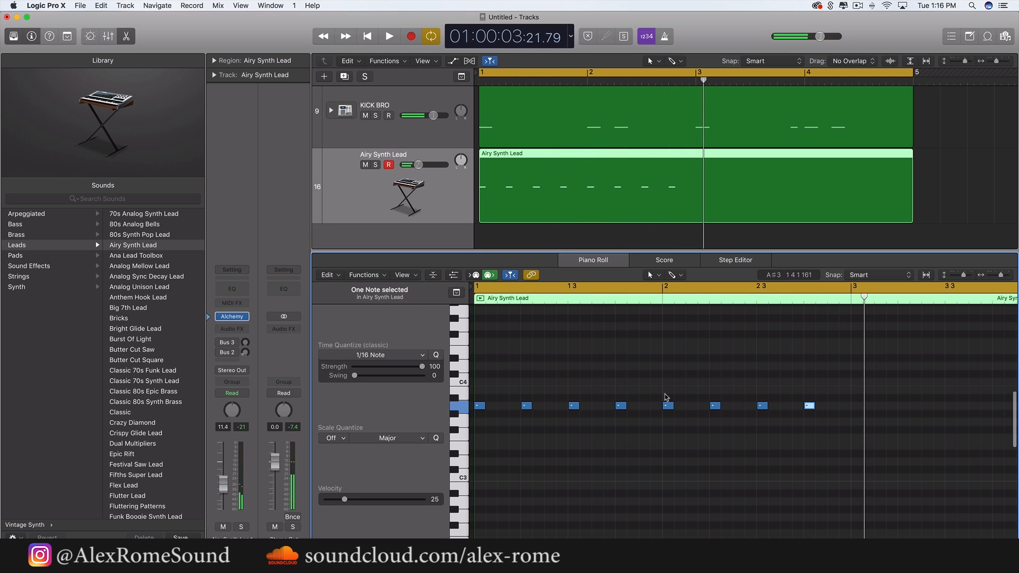
Move the lead note on beat 2 of bar 1 up to C4 and play it with the beat
click(820, 440)
scroll(821, 440, down, 5)
scroll(692, 440, up, 5)
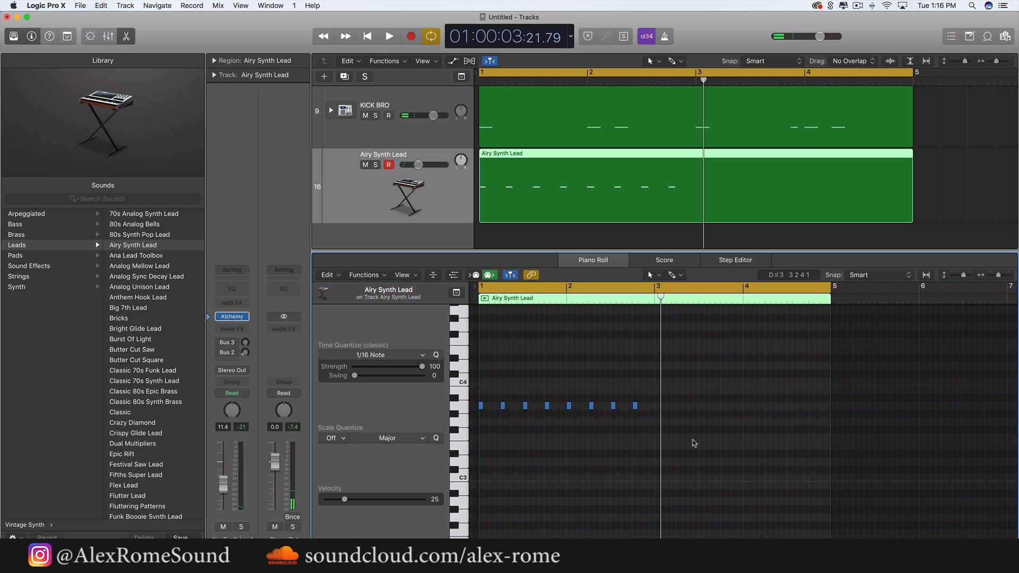
key(space)
key(space)
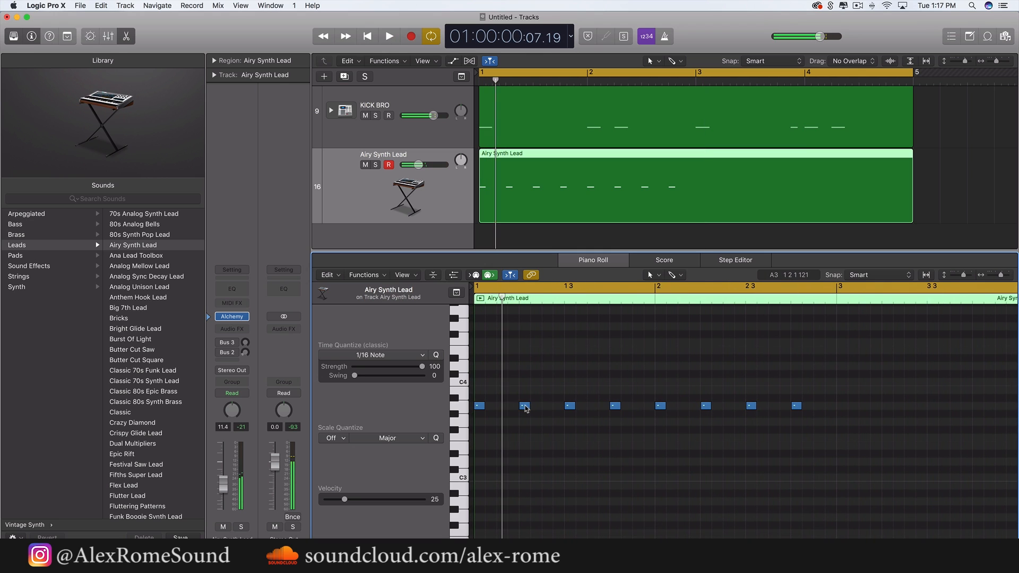
drag(527, 408, 525, 383)
key(space)
key(space)
Move the bar 1 lead notes up to E4 on beat 3 and C4 on beat 4, playing after each change
drag(571, 406, 570, 350)
key(space)
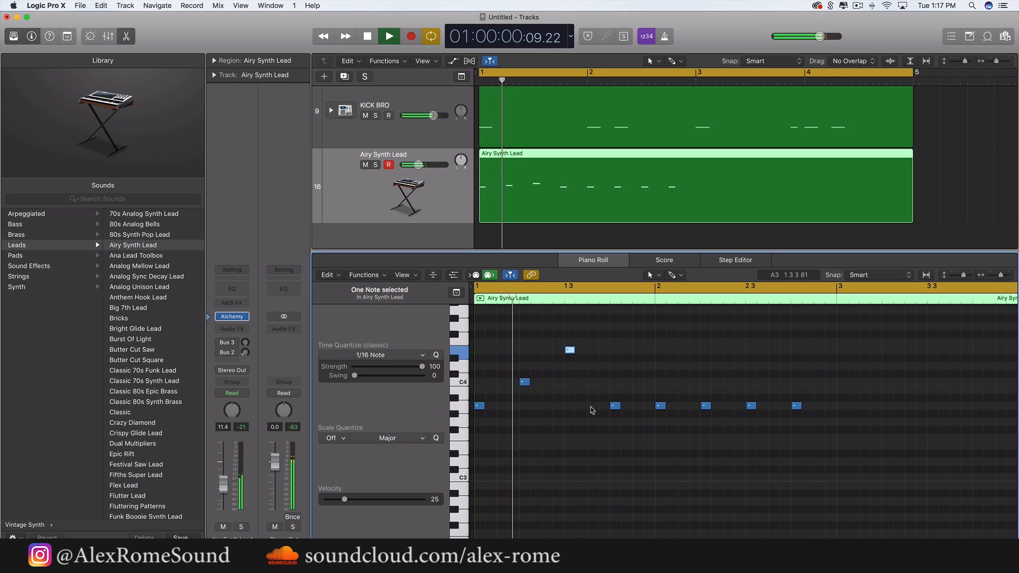
key(space)
click(615, 405)
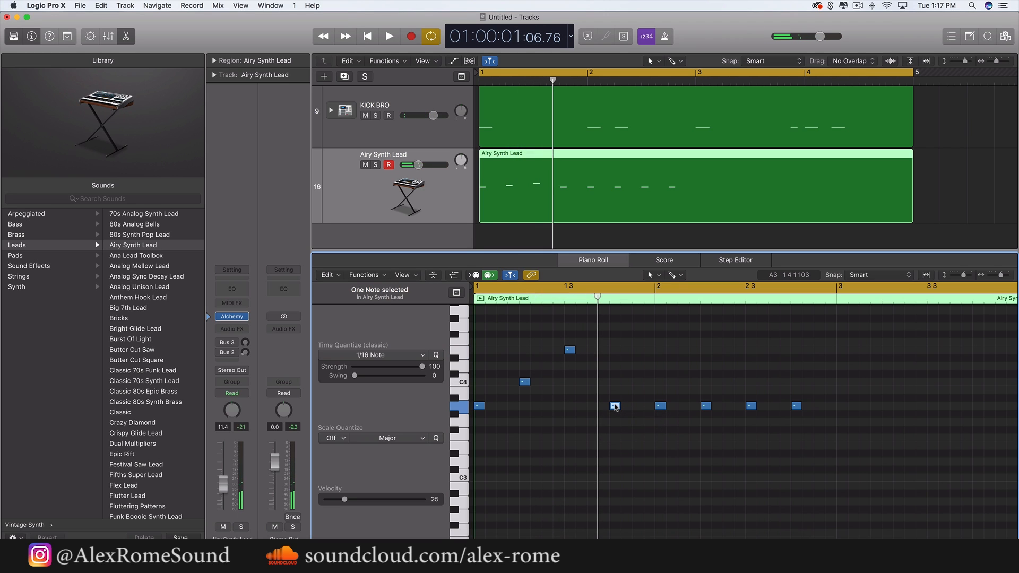
drag(615, 406, 617, 384)
key(space)
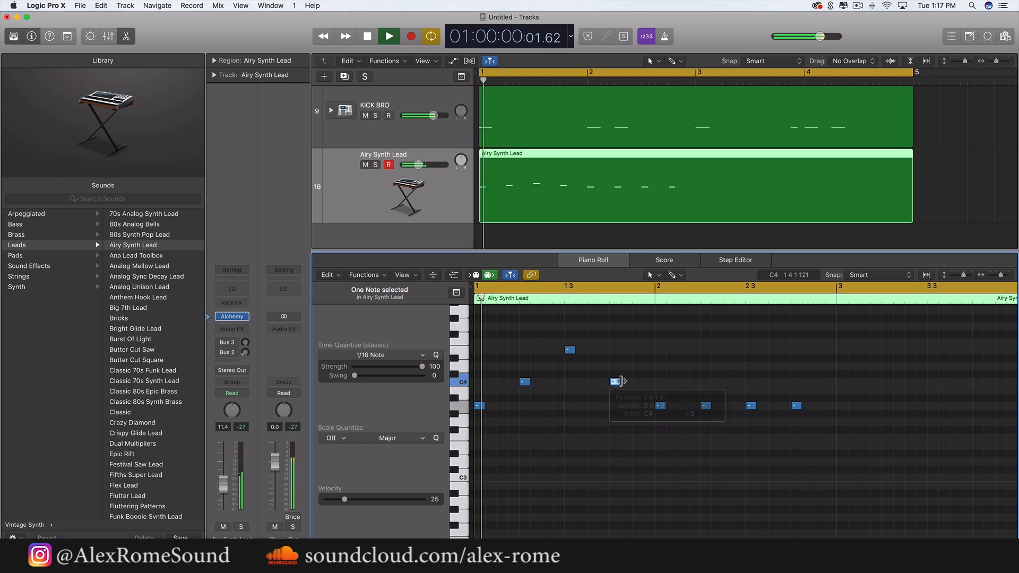
key(space)
Set the bar 2 lead notes to C4 on beat 2, B3 on beat 3 and C4 on beat 4
click(660, 406)
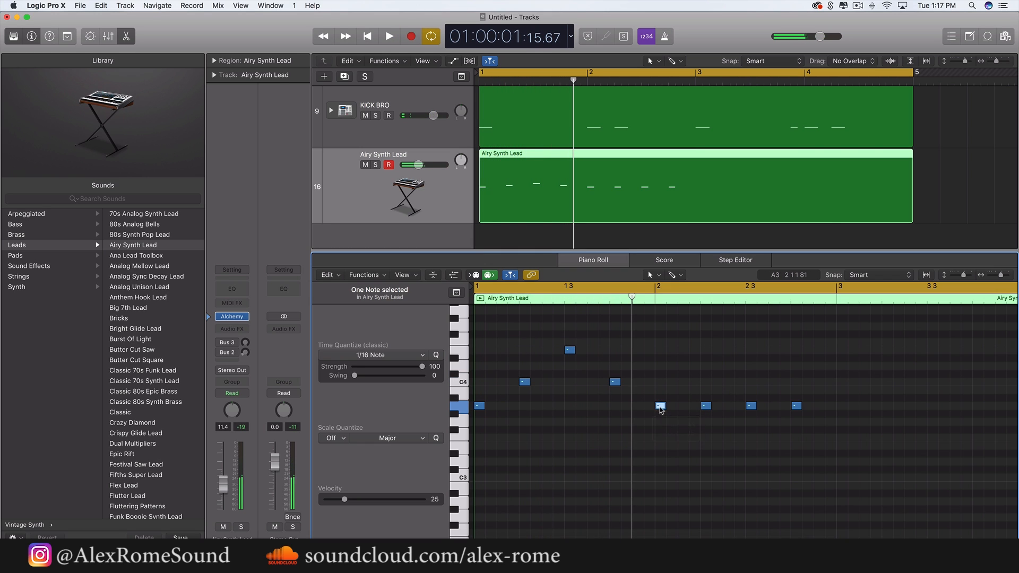
click(684, 404)
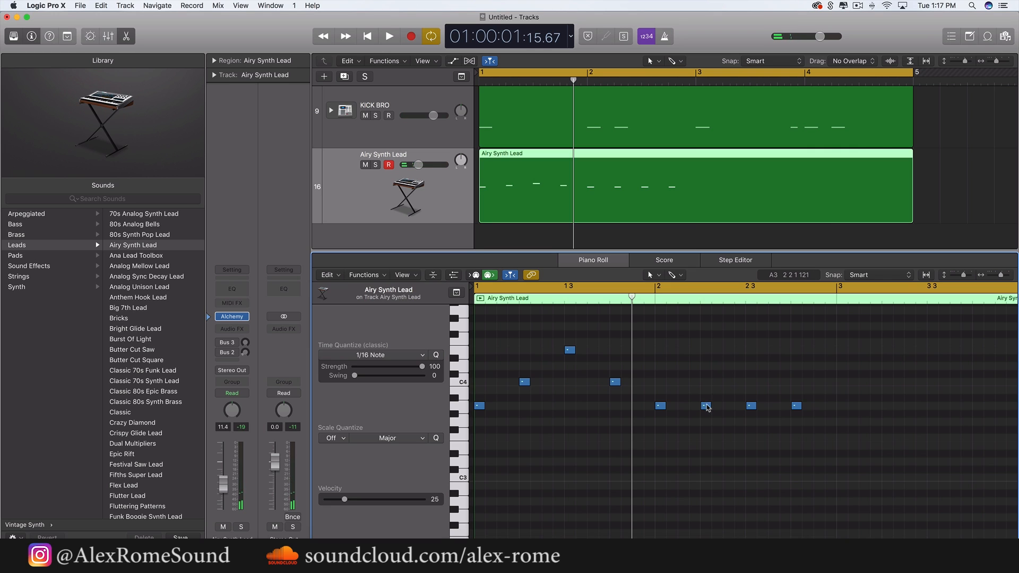
drag(706, 406, 797, 383)
click(785, 456)
Repeat all eight lead notes from bars 1 and 2 to fill bars 3 and 4
scroll(784, 456, down, 3)
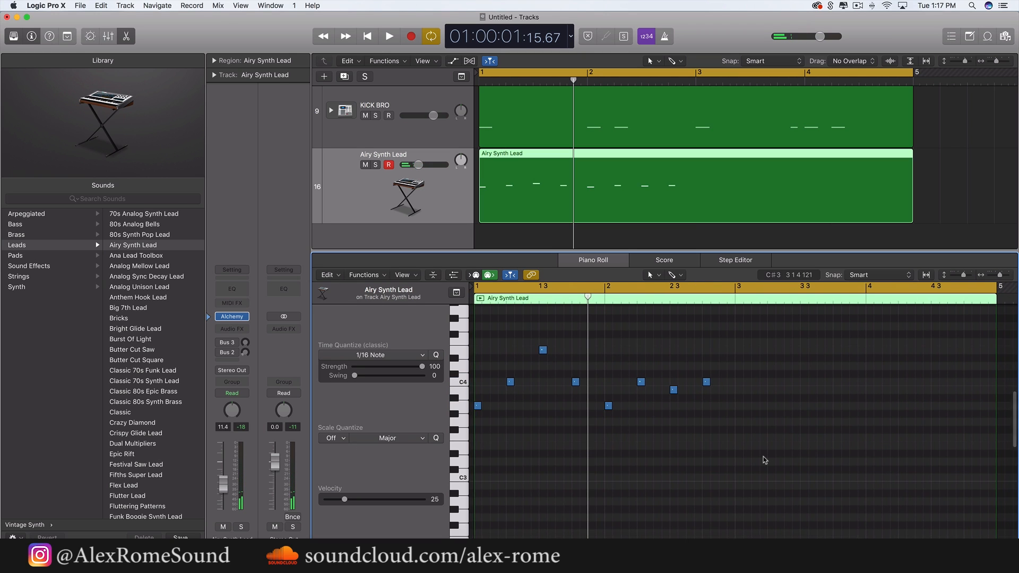
drag(799, 447, 472, 326)
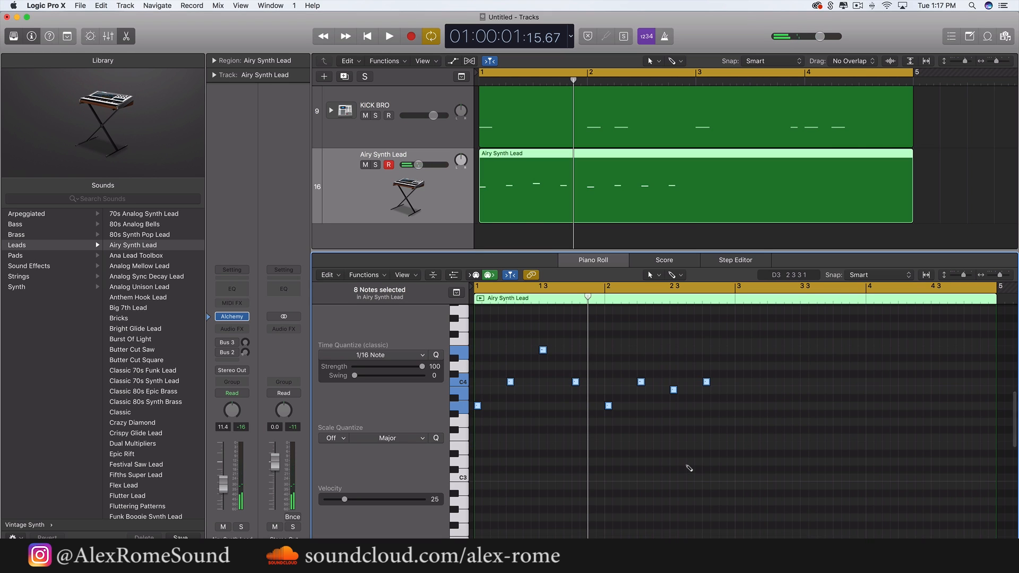
key(super+r)
click(704, 460)
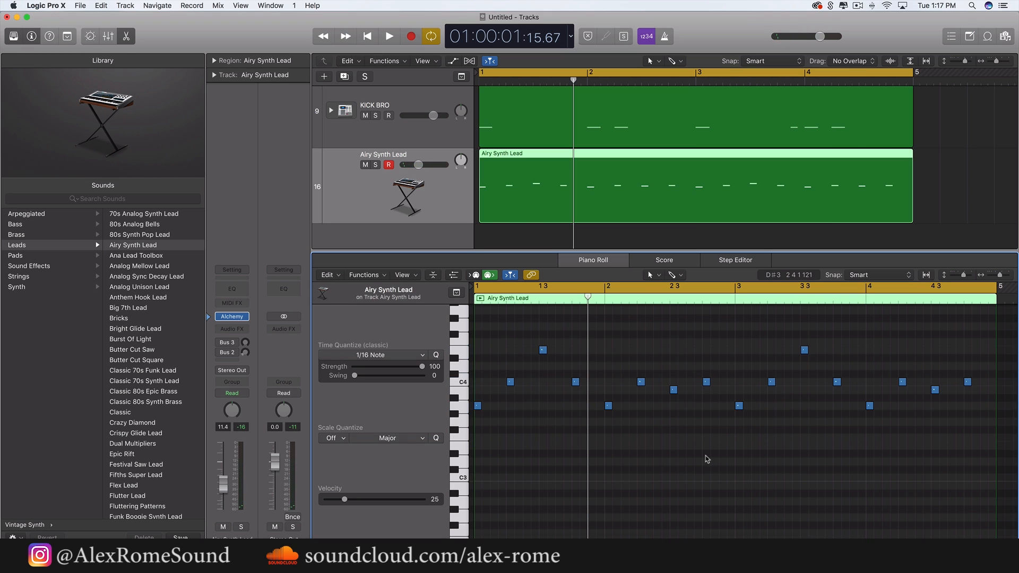
Play the four-bar melody with the beat and lower the Airy Synth Lead track's volume to -16.4 dB
key(space)
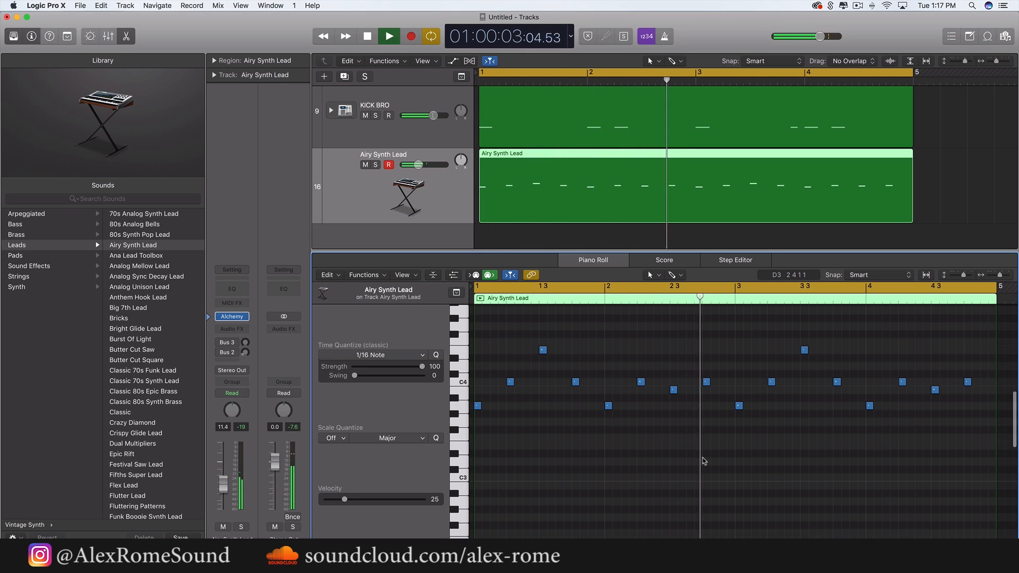
key(super+Left)
key(super+Left)
key(super+Left)
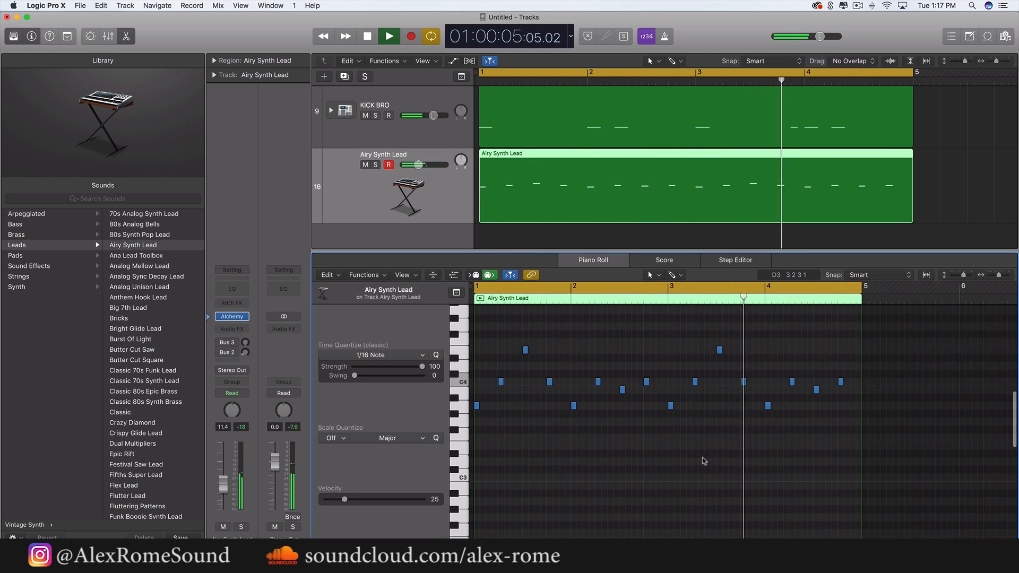
drag(419, 165, 414, 165)
scroll(571, 389, up, 3)
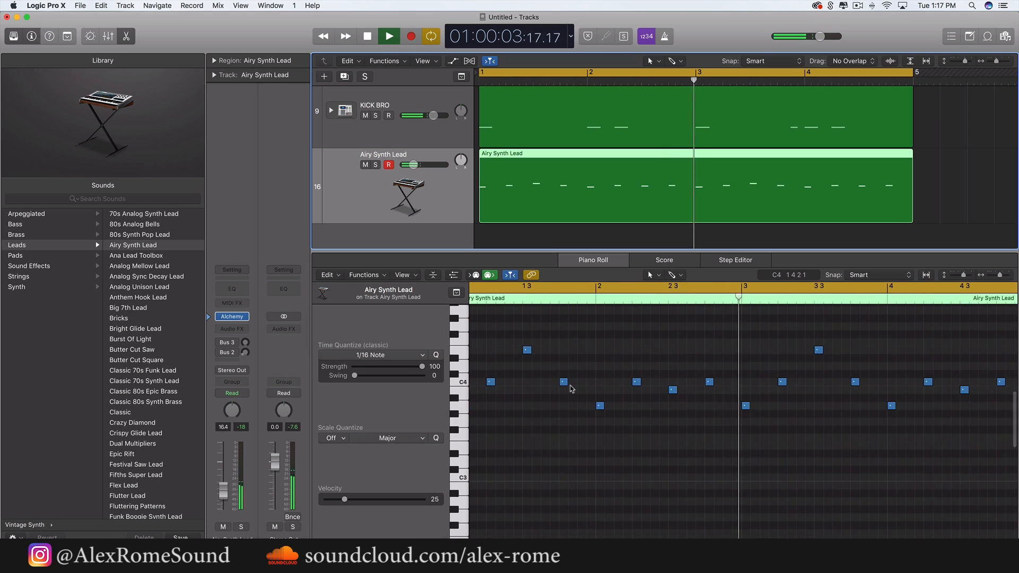
scroll(571, 388, left, 2)
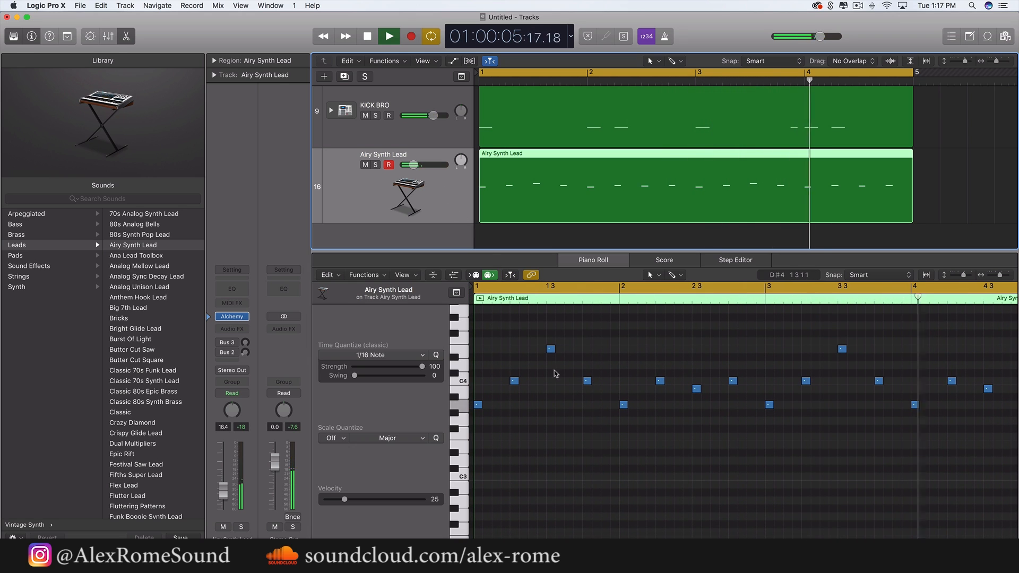
key(space)
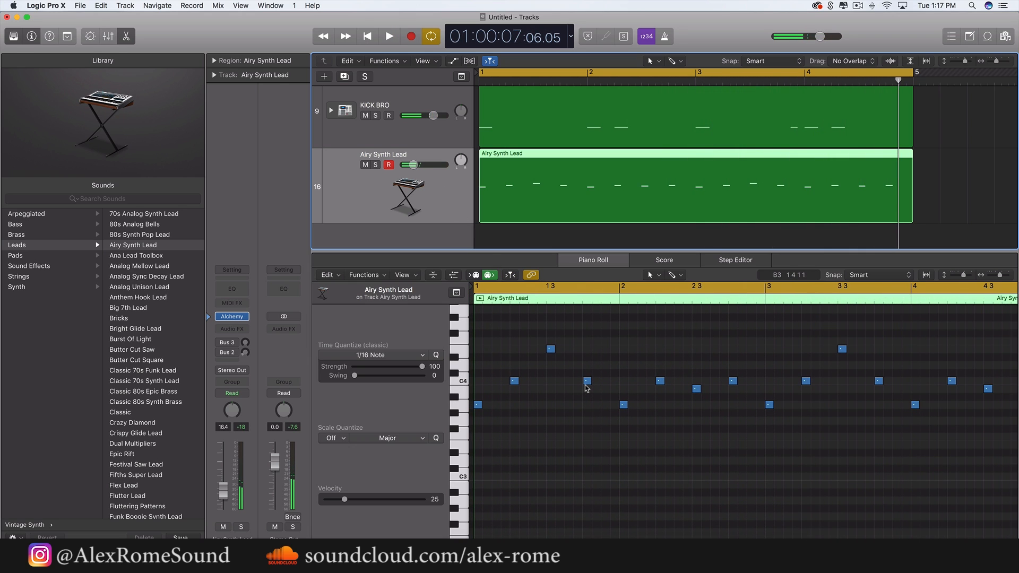
scroll(585, 387, up, 1)
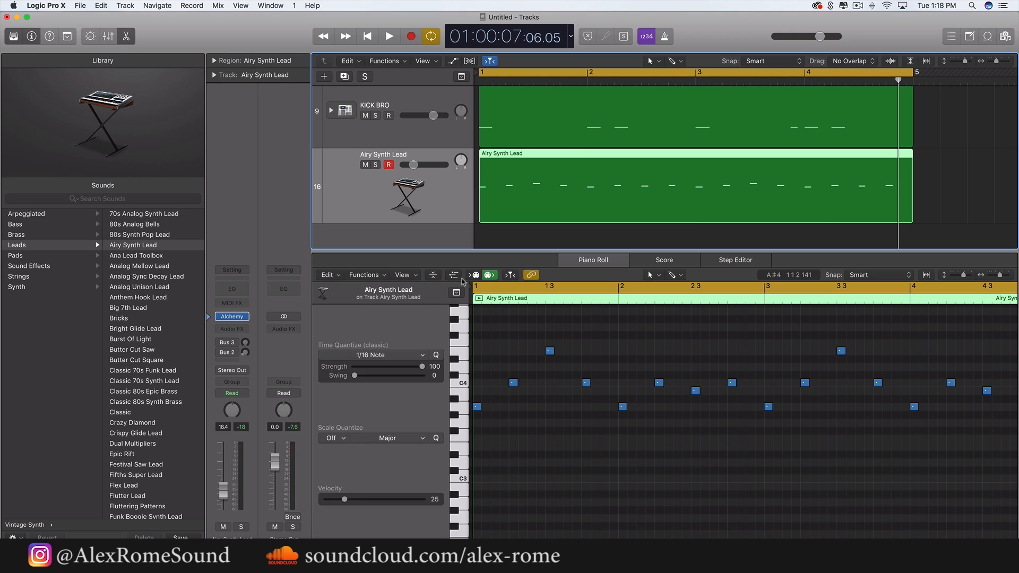
Insert a stereo PlatinumVerb reverb as an audio effect on the Airy Synth Lead track
click(245, 329)
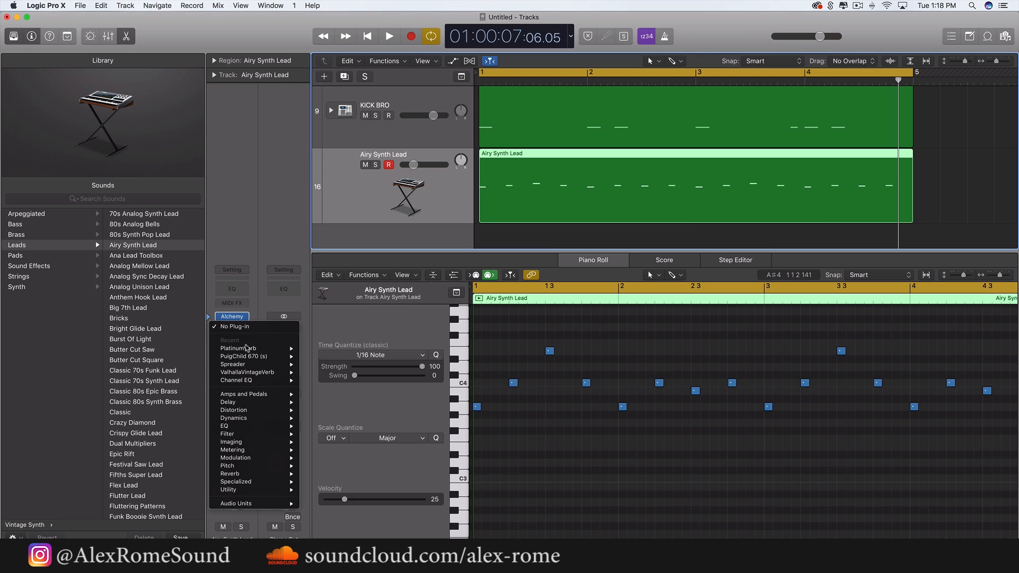
click(290, 313)
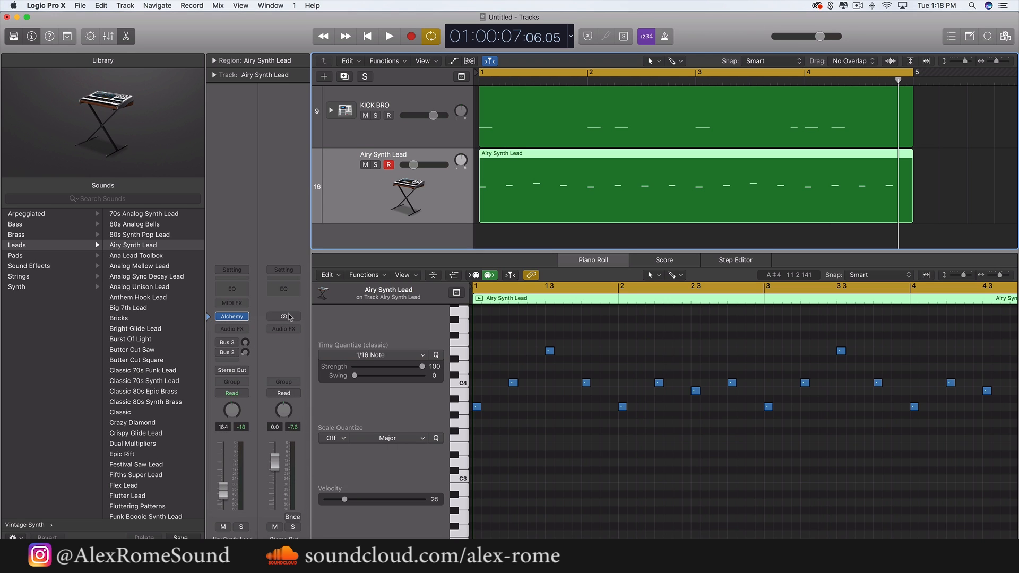
click(237, 329)
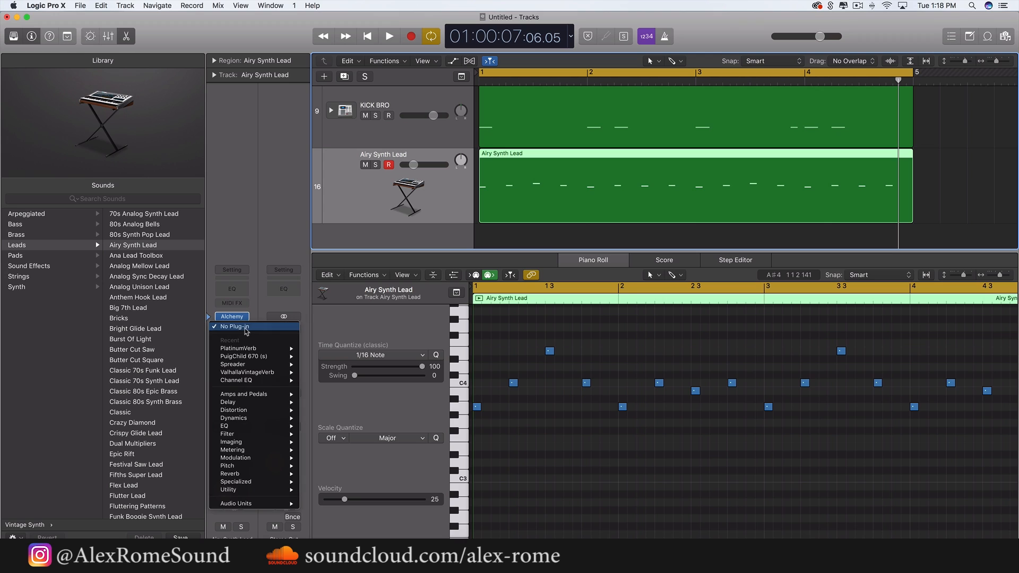
mouse_move(276, 467)
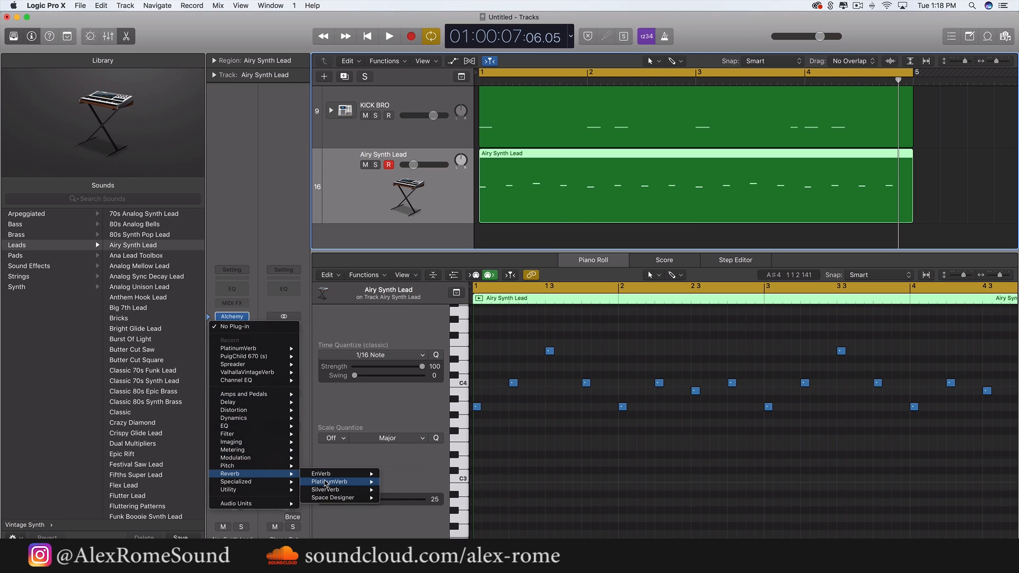
mouse_move(328, 481)
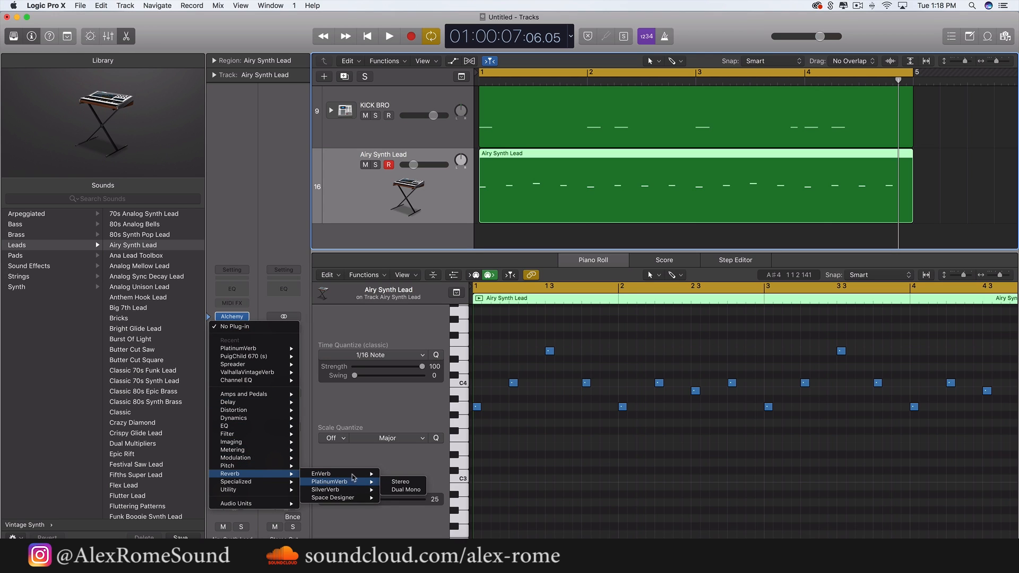
click(400, 483)
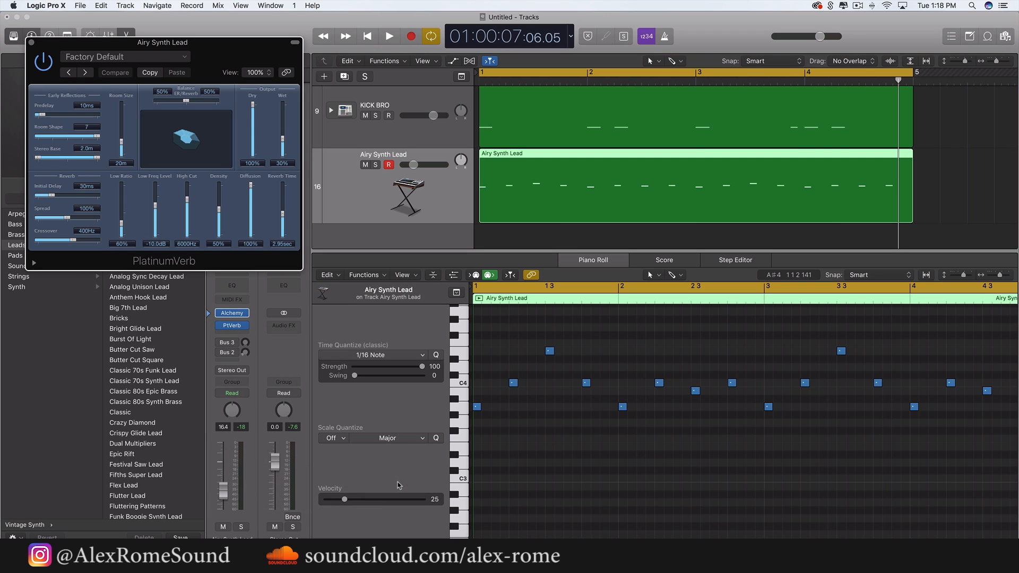
Solo the Airy Synth Lead track and play it briefly with the default PlatinumVerb reverb
click(251, 103)
click(375, 165)
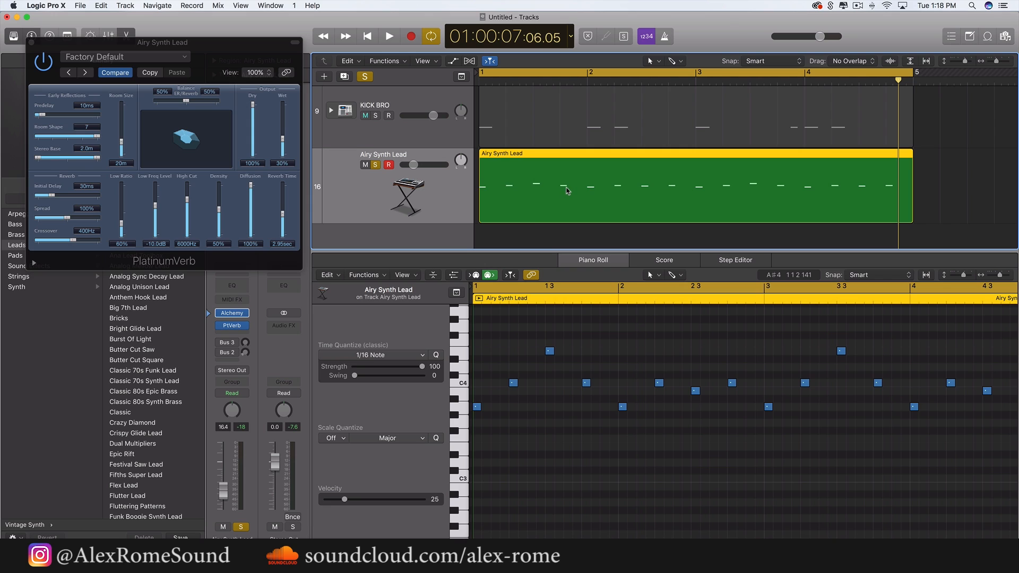
key(space)
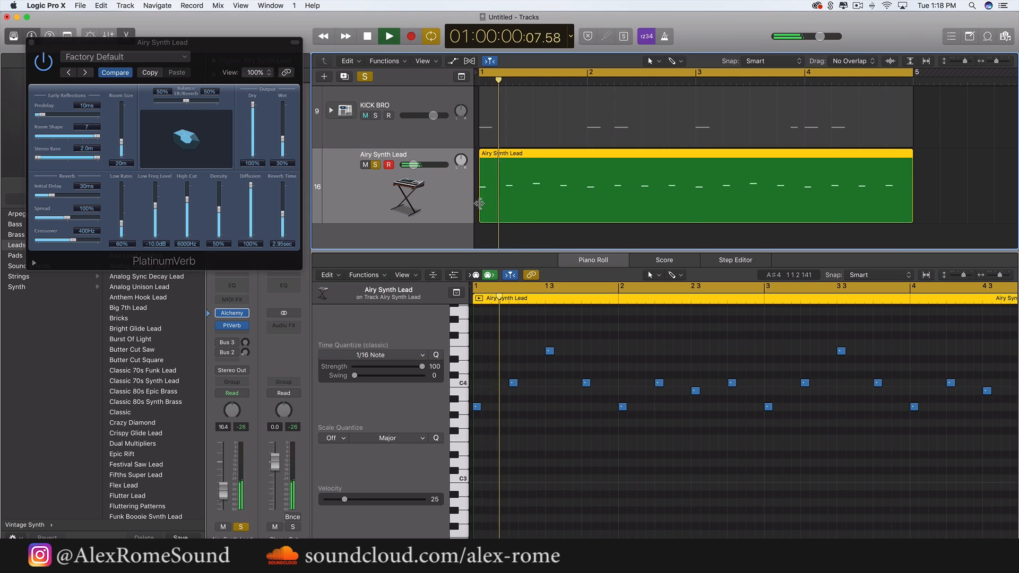
key(space)
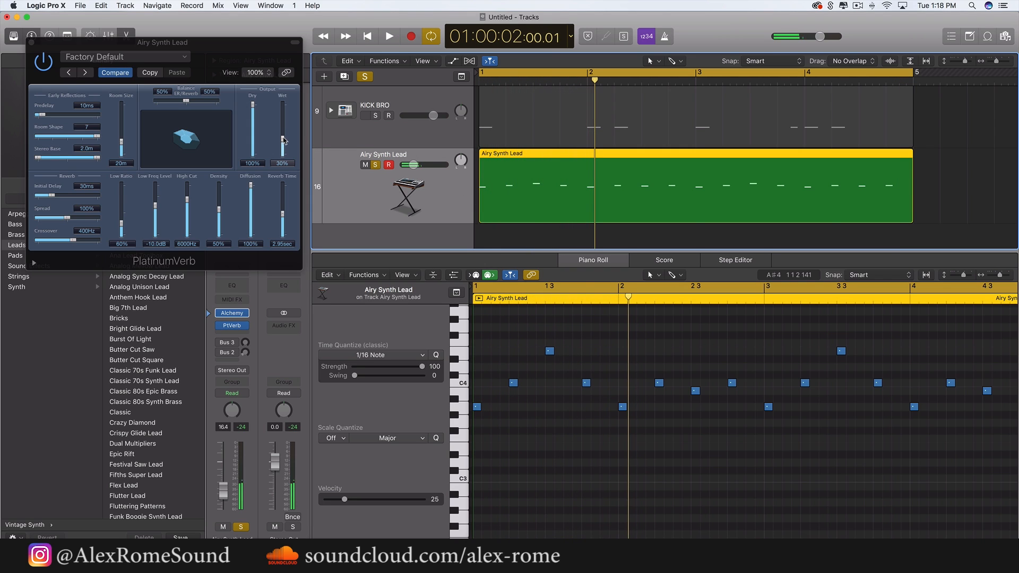
Raise the PlatinumVerb wet output to 88% while playing the soloed lead
drag(283, 141, 284, 139)
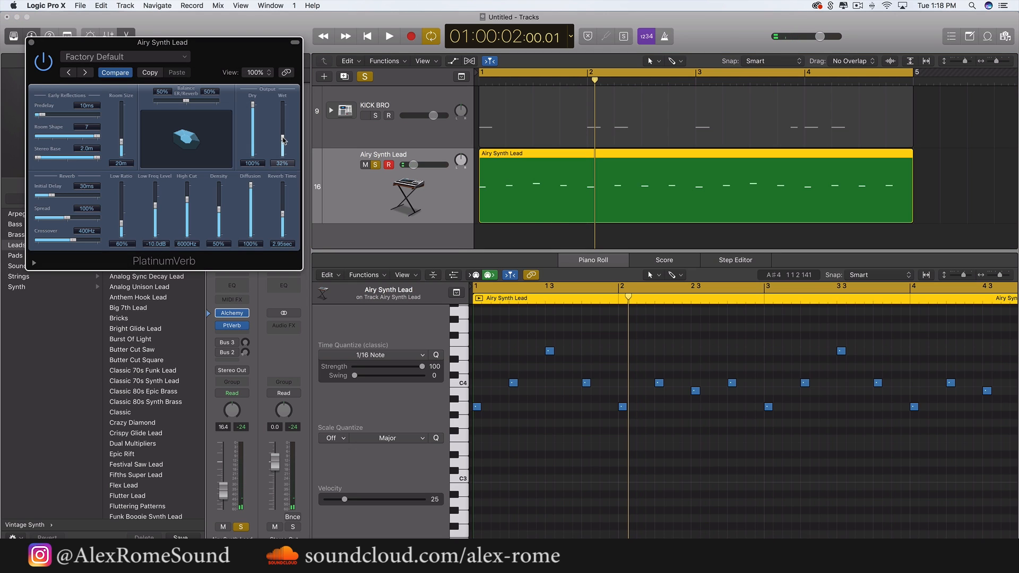
key(space)
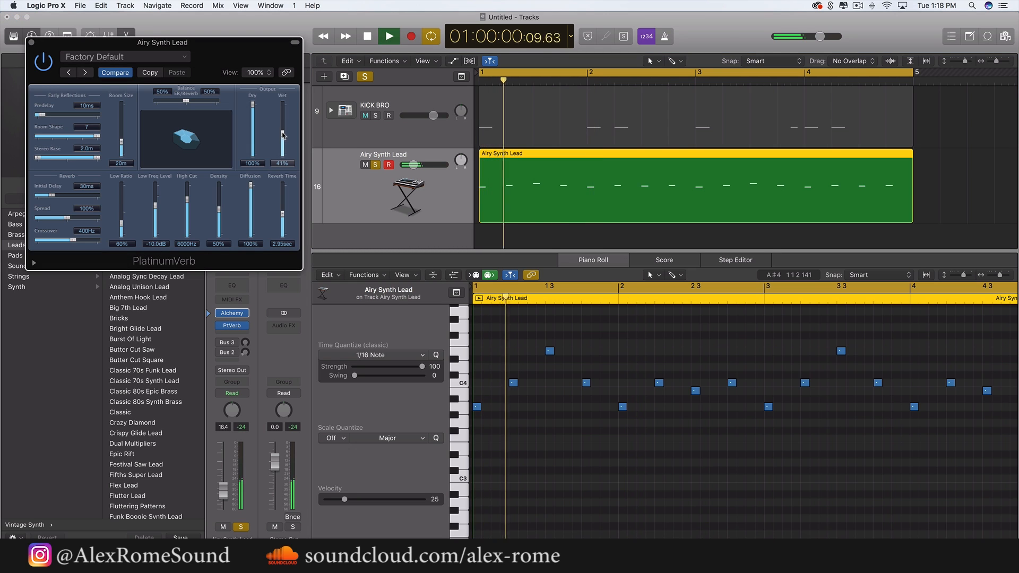
drag(283, 141, 283, 112)
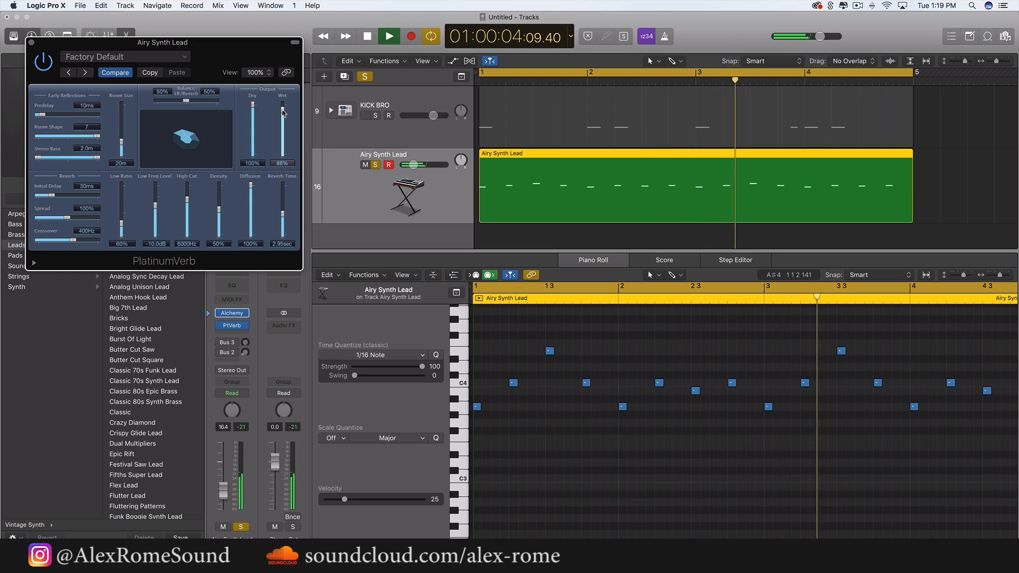
Set the PlatinumVerb room size to 132 m and reverb time to 4.70 sec, and play the soloed lead
key(space)
key(space)
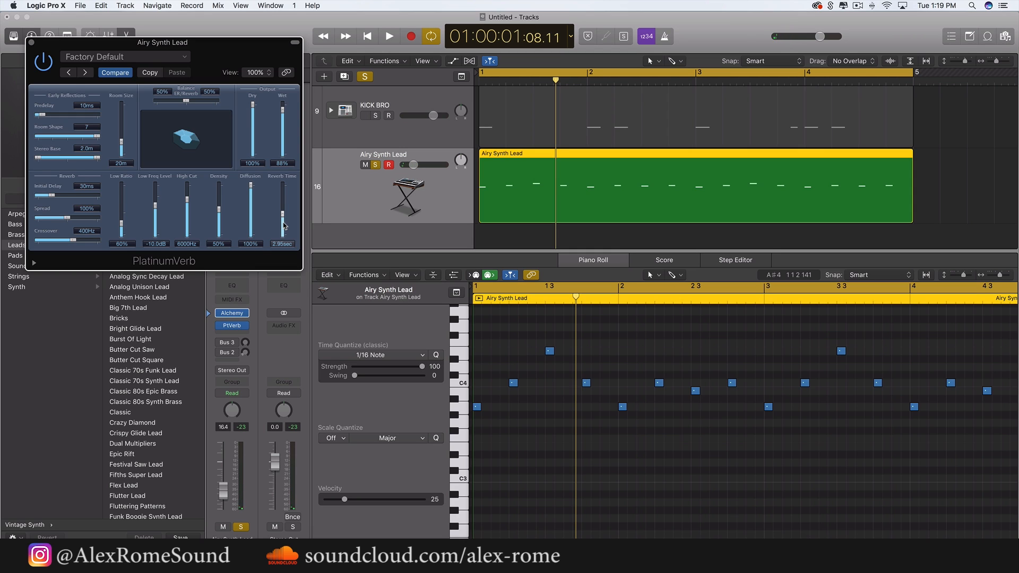
drag(121, 142, 123, 114)
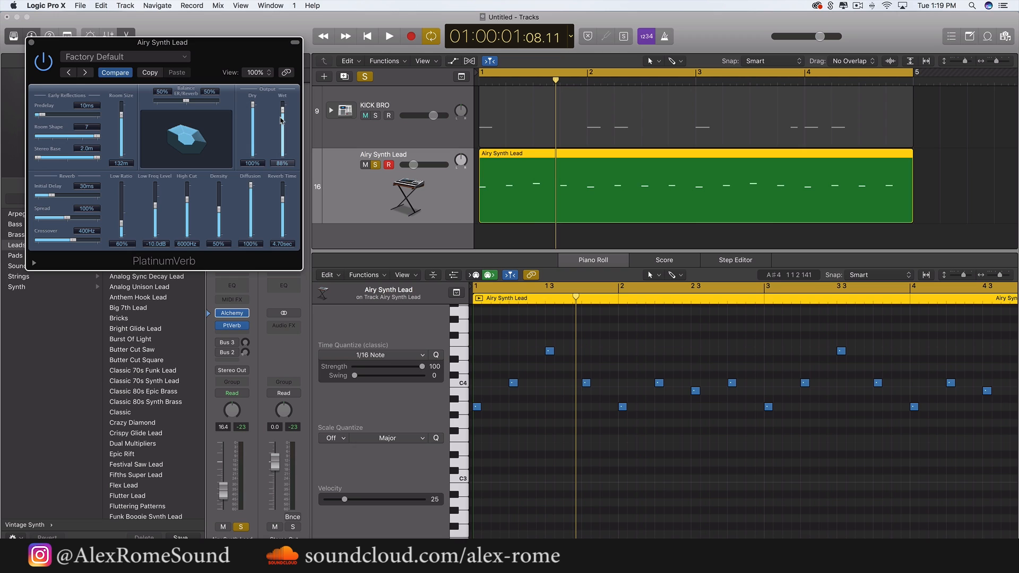
key(space)
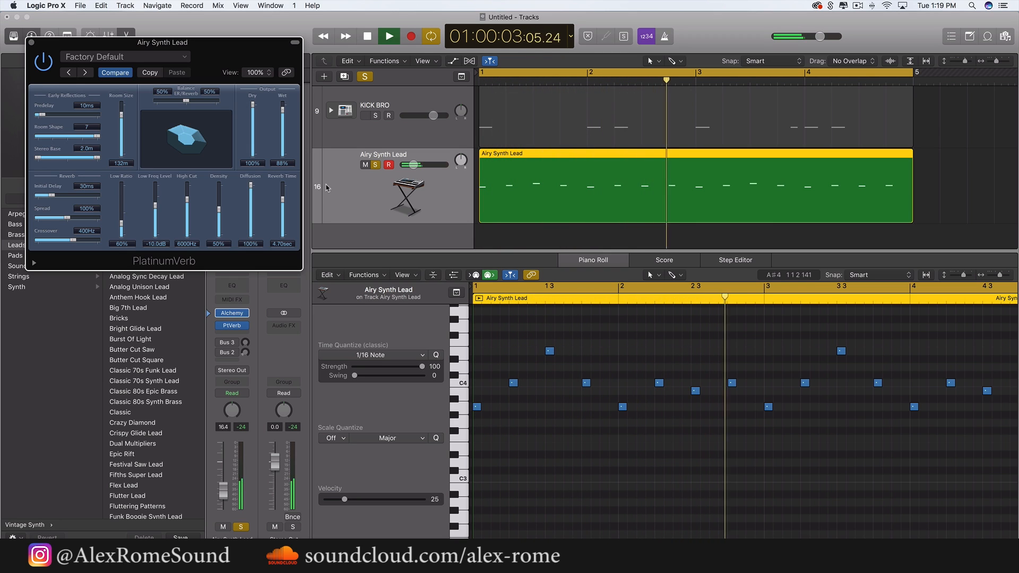
key(space)
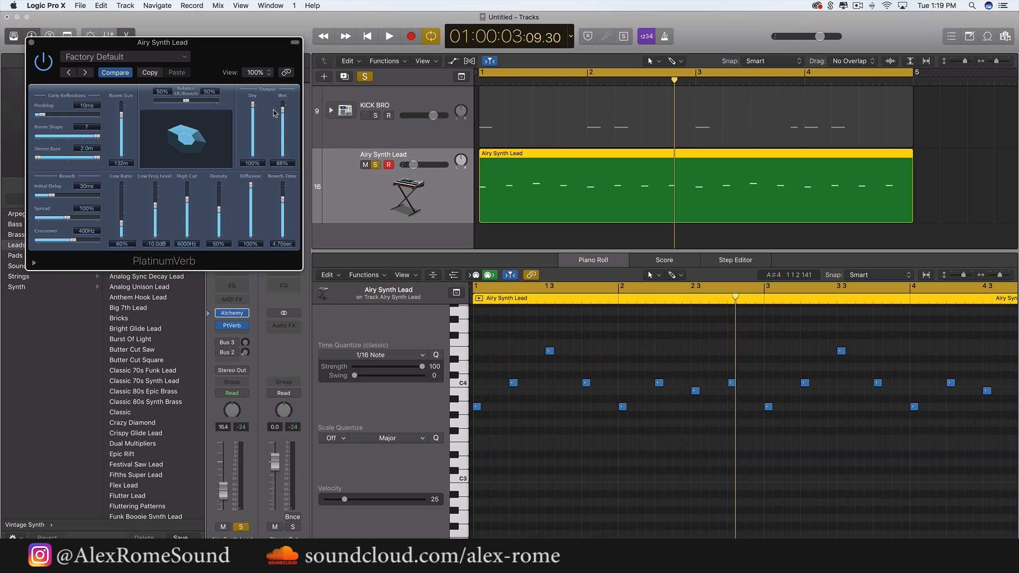
Try the PlatinumVerb wet output at 47% during playback, and set it to 100%
drag(283, 106, 283, 131)
key(space)
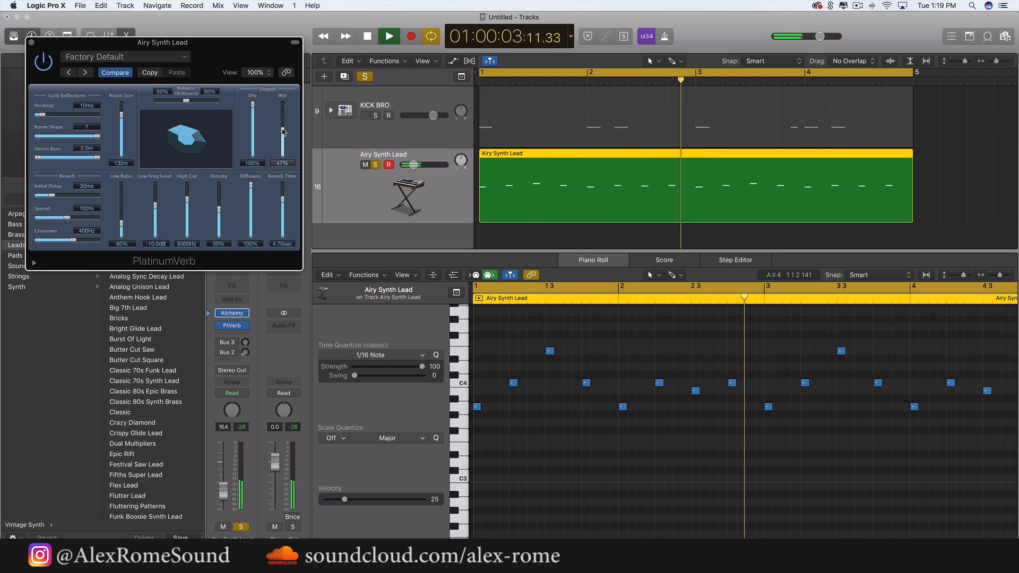
key(space)
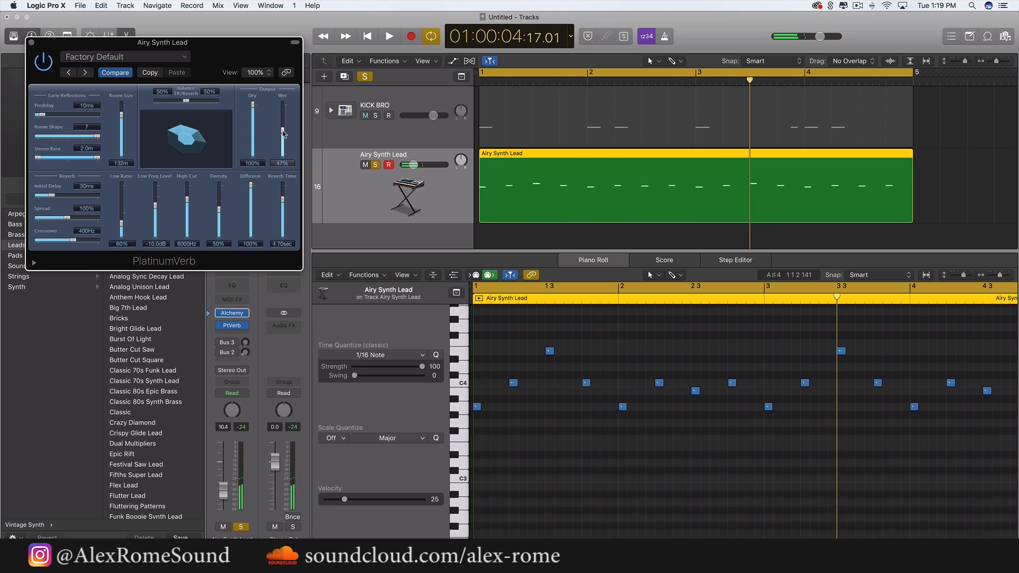
drag(284, 134, 284, 105)
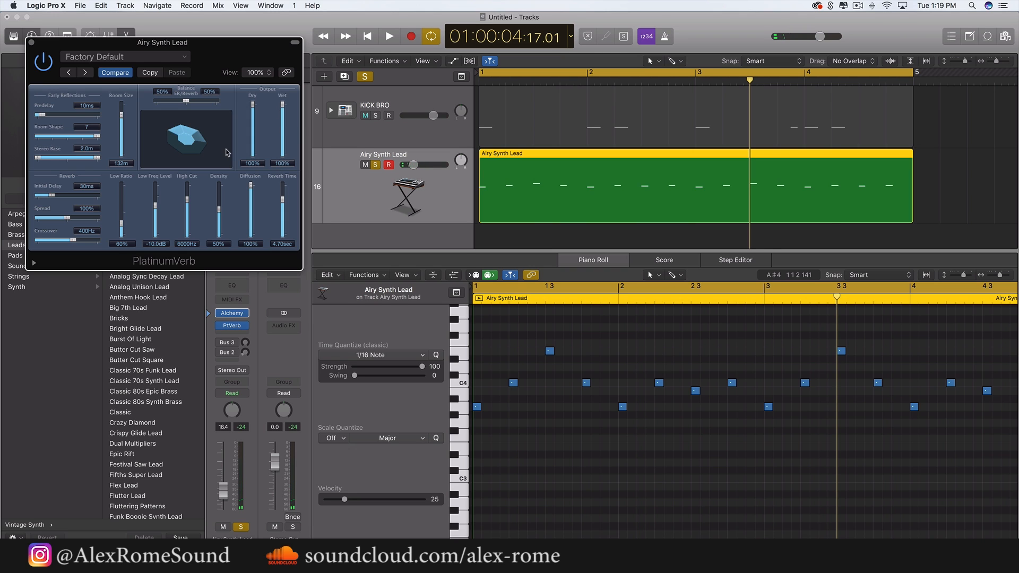
Compare the playing lead with PlatinumVerb bypassed and enabled
key(space)
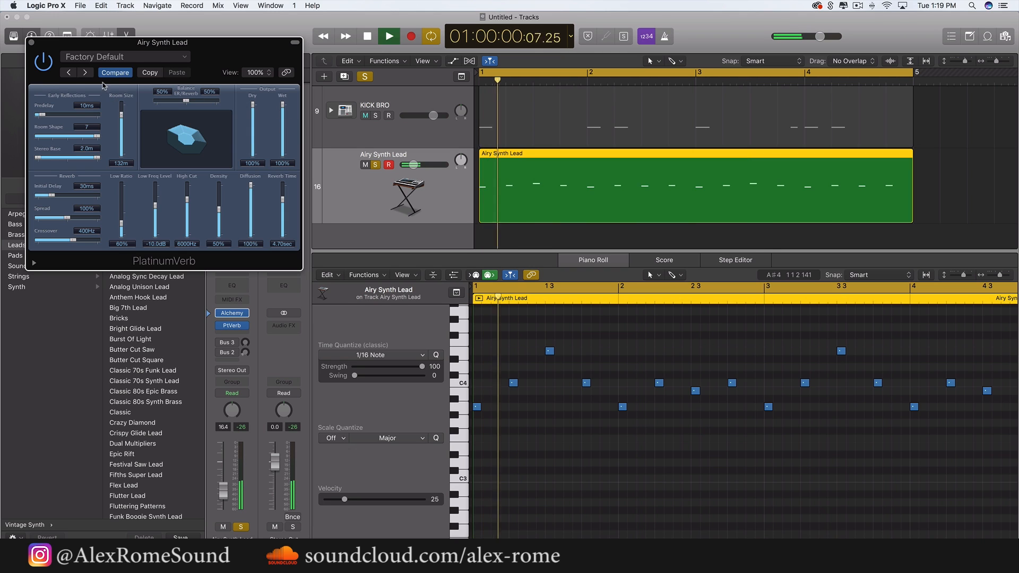
click(43, 61)
key(space)
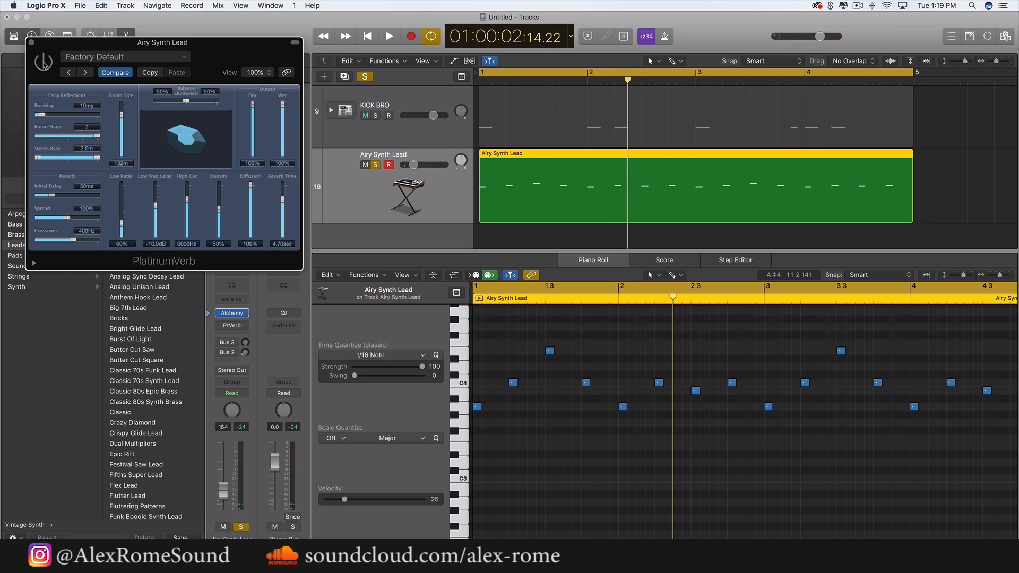
click(41, 66)
key(space)
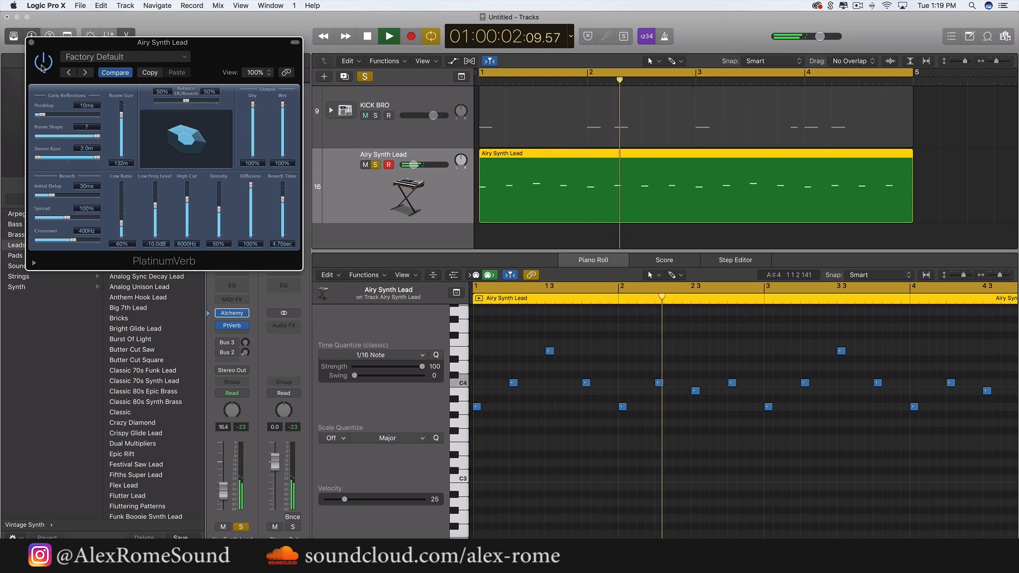
click(42, 66)
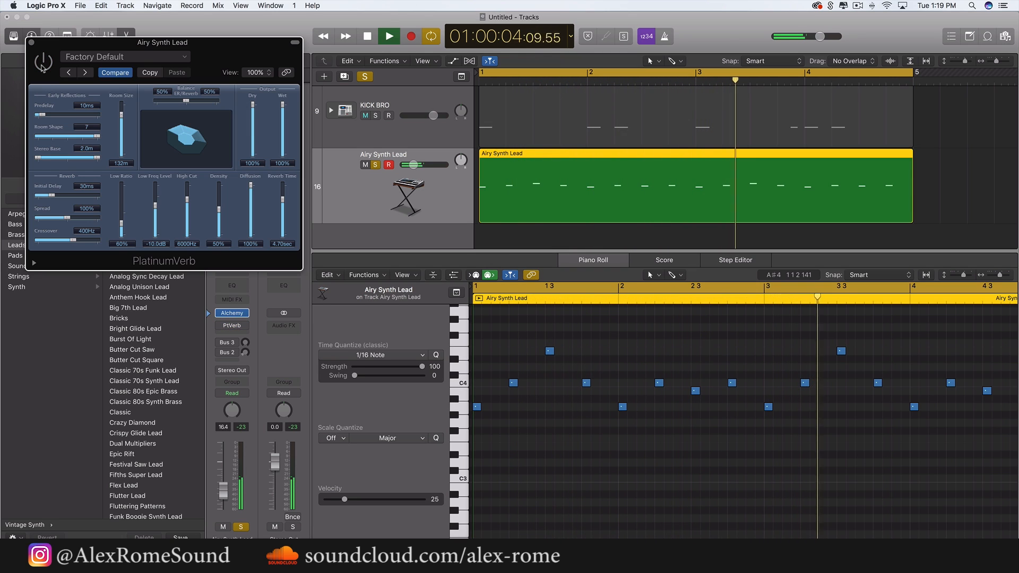
click(42, 66)
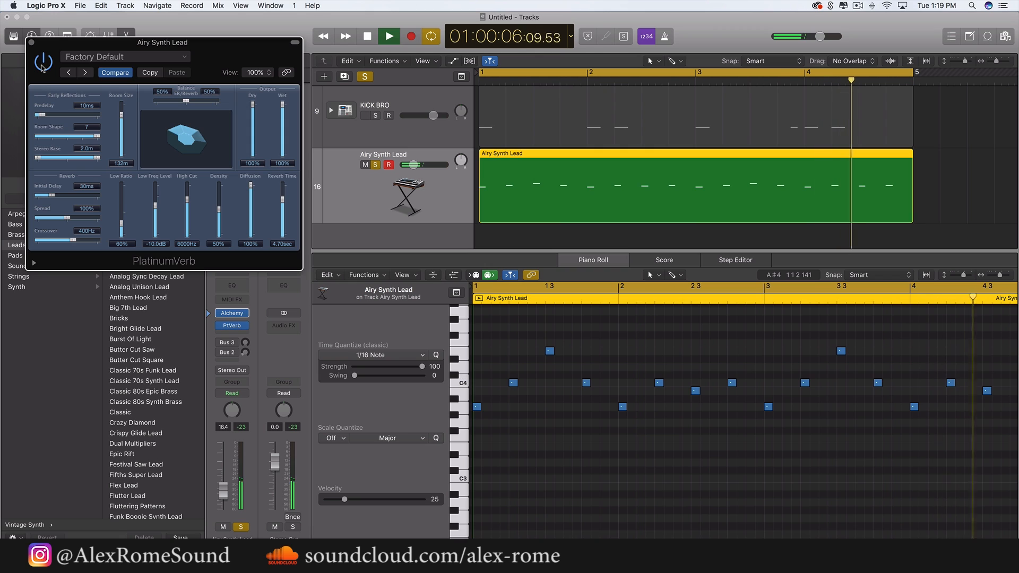
click(42, 65)
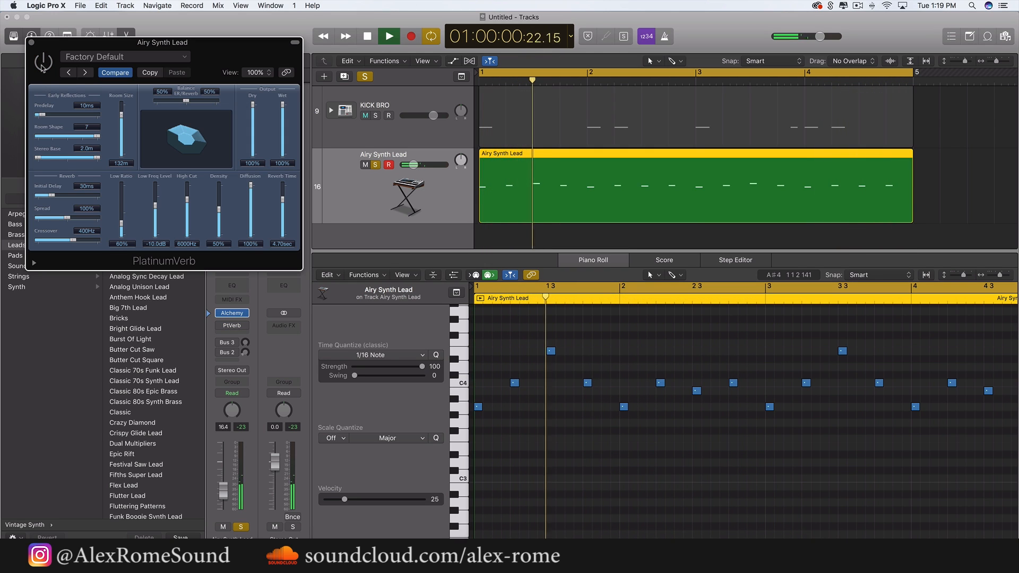
click(42, 66)
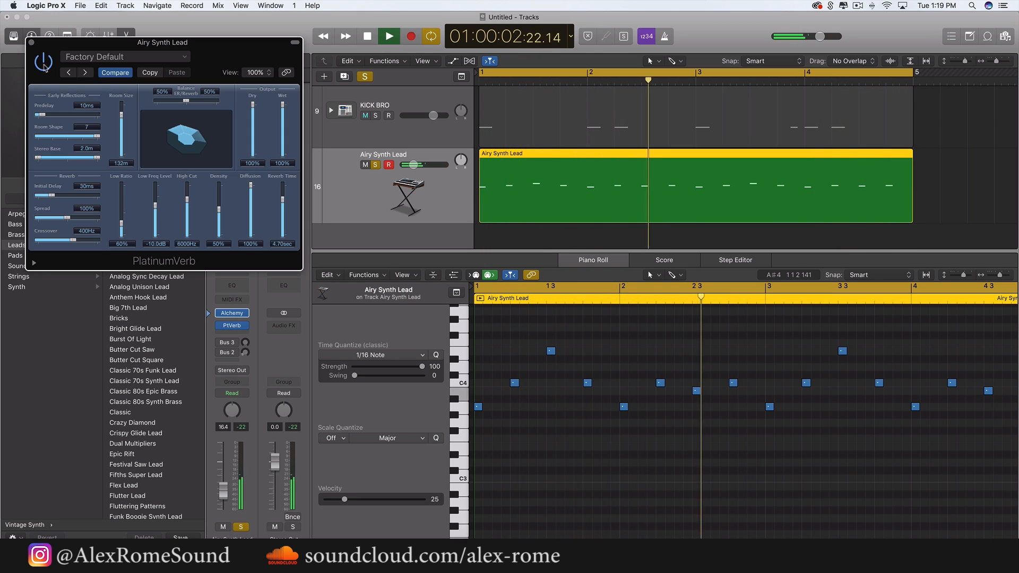
Lower the PlatinumVerb wet output to 47%, play the lead and close the reverb's window
key(space)
drag(282, 108, 285, 133)
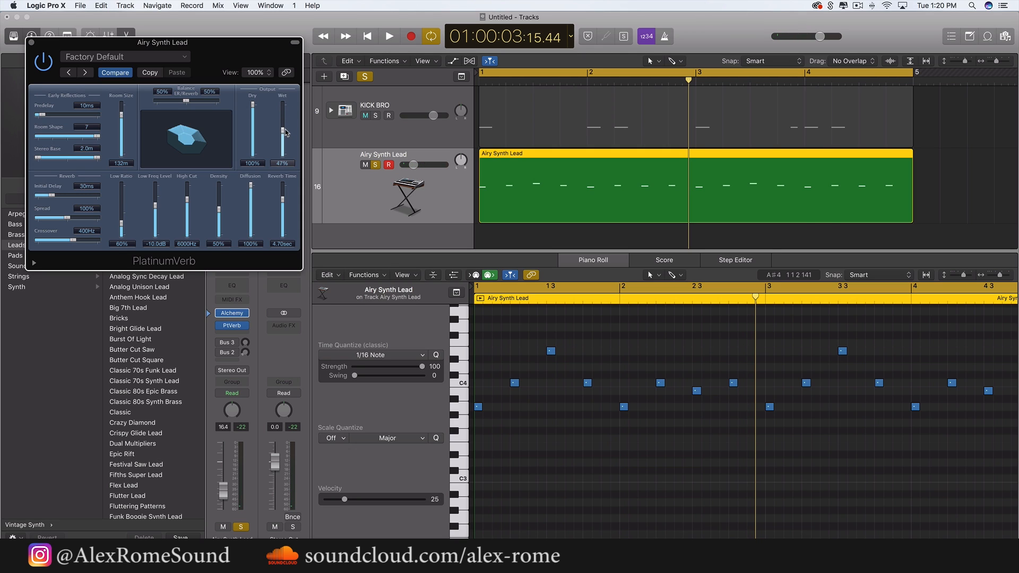
key(space)
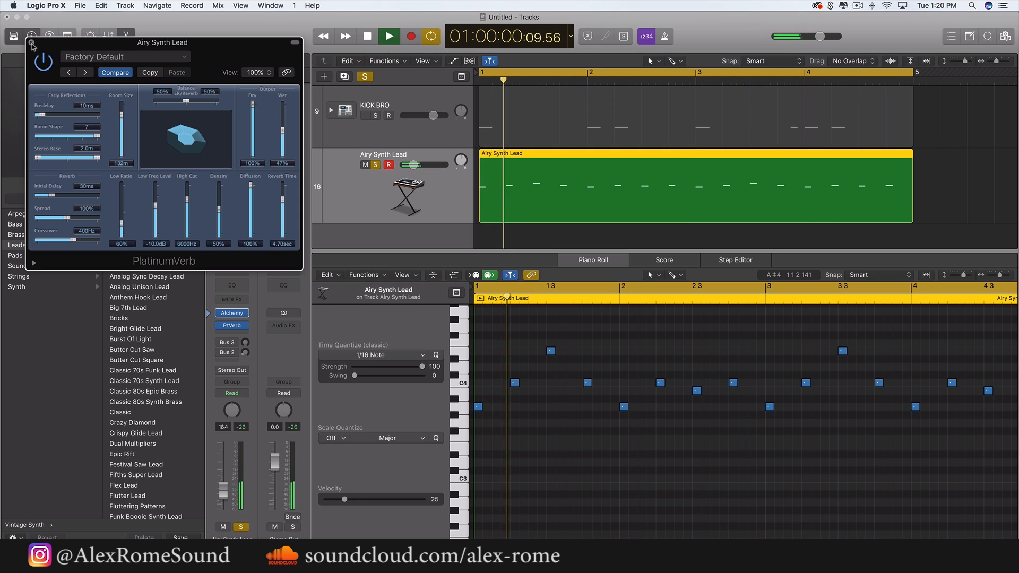
click(31, 41)
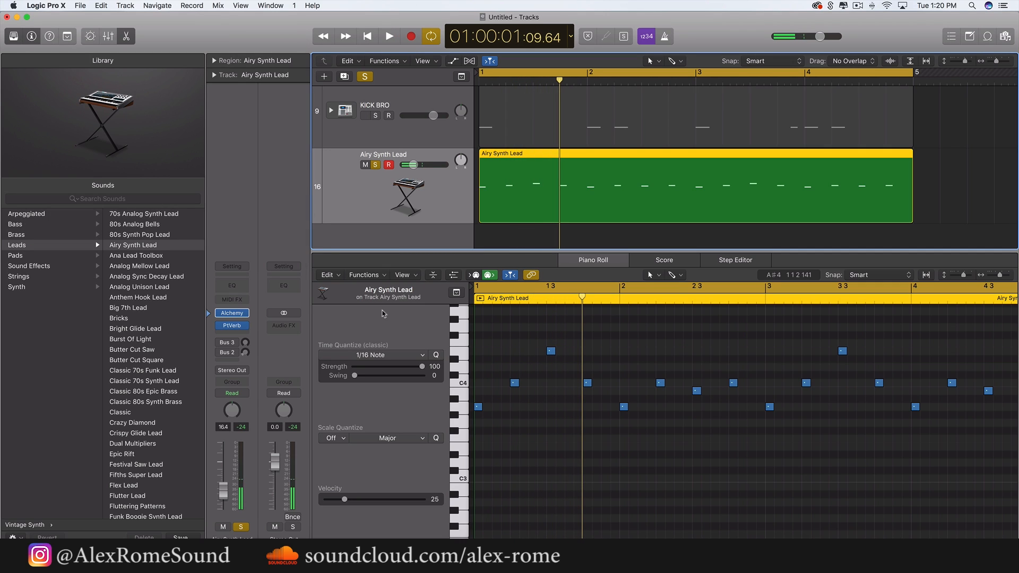
Insert a stereo Stereo Delay after PlatinumVerb on the Airy Synth Lead track
click(239, 330)
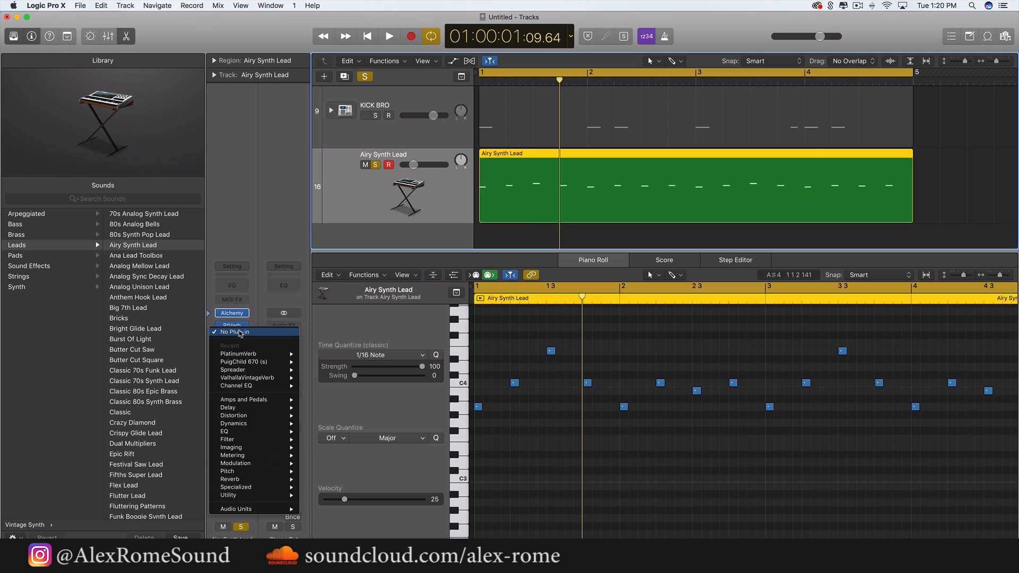
mouse_move(241, 411)
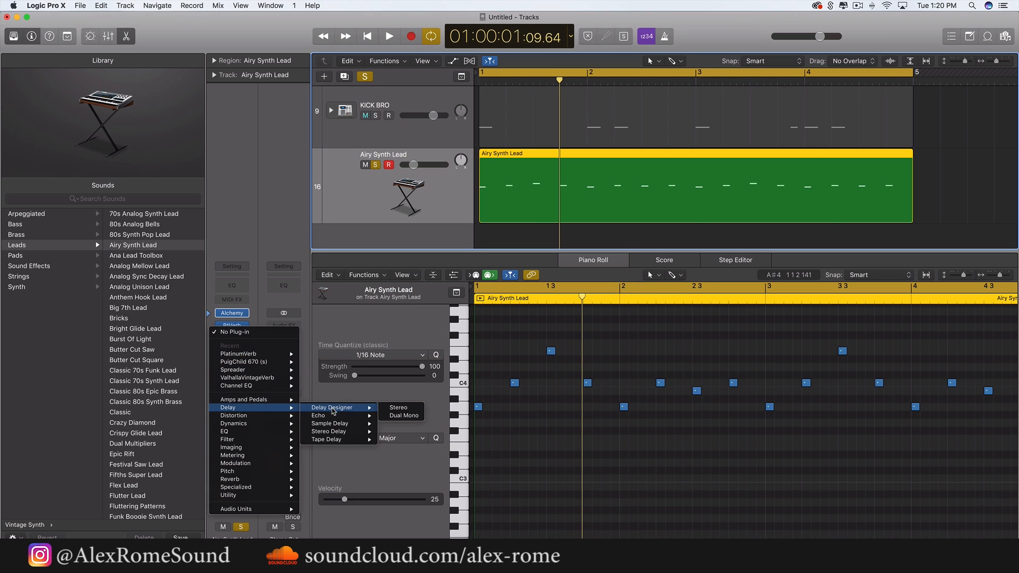
mouse_move(334, 432)
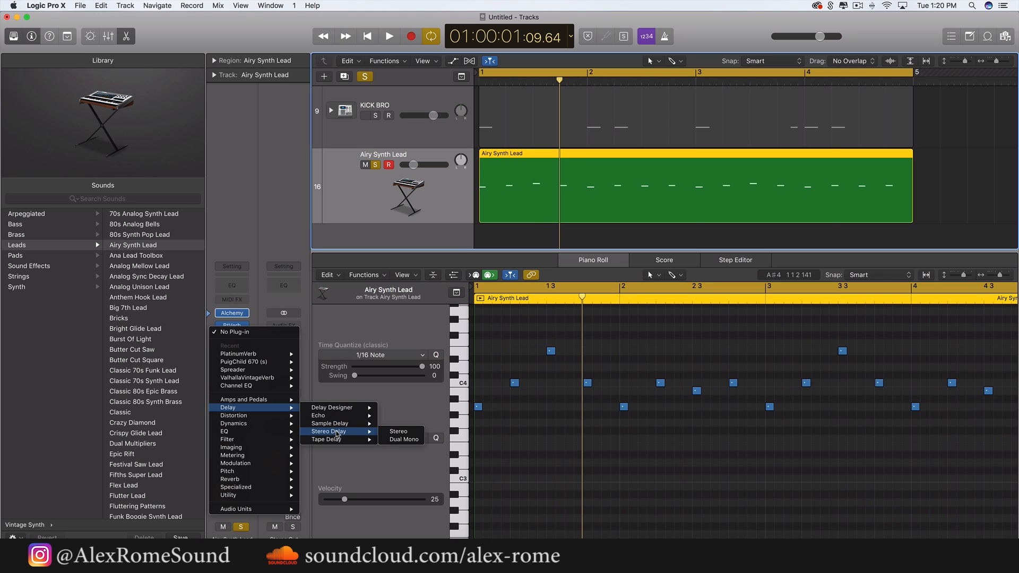
click(398, 432)
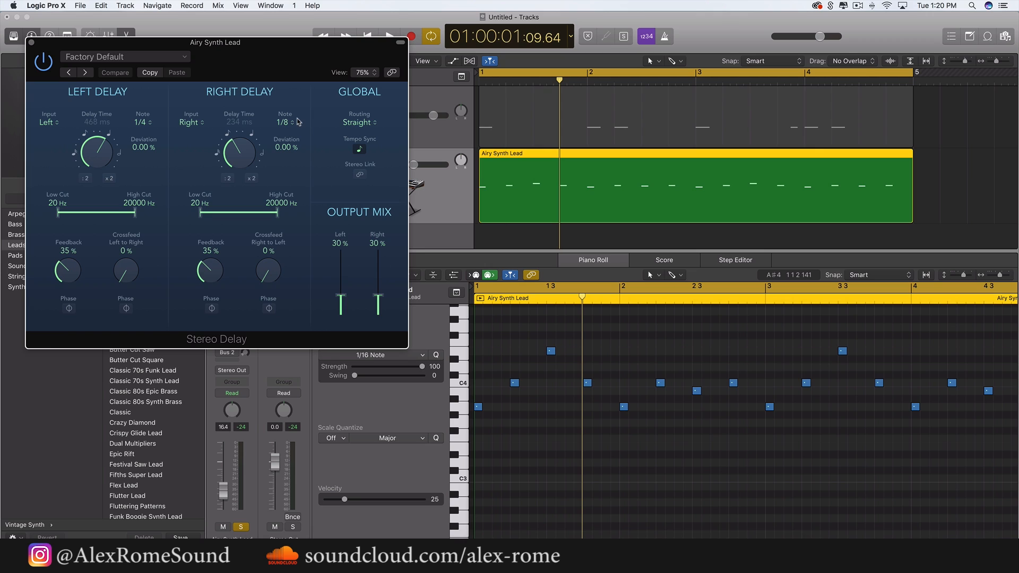
Load the 1\2 Note Swing preset in Stereo Delay and play the soloed lead
click(170, 59)
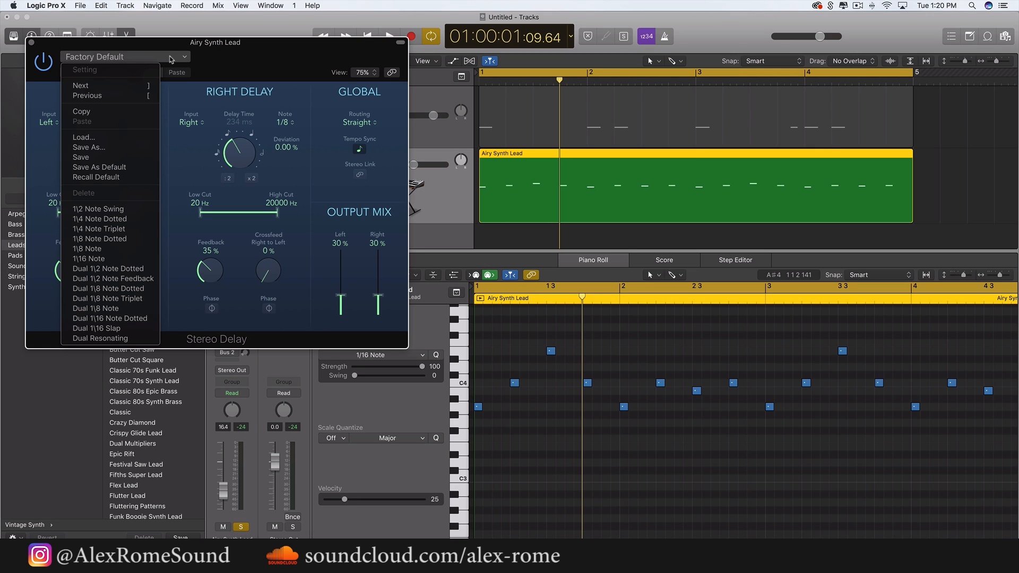
click(123, 210)
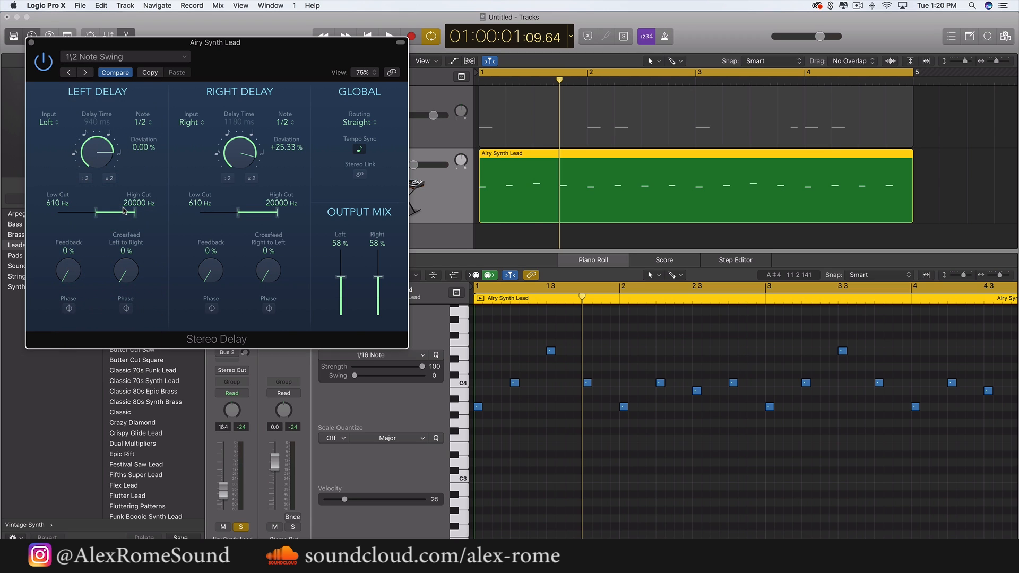
key(space)
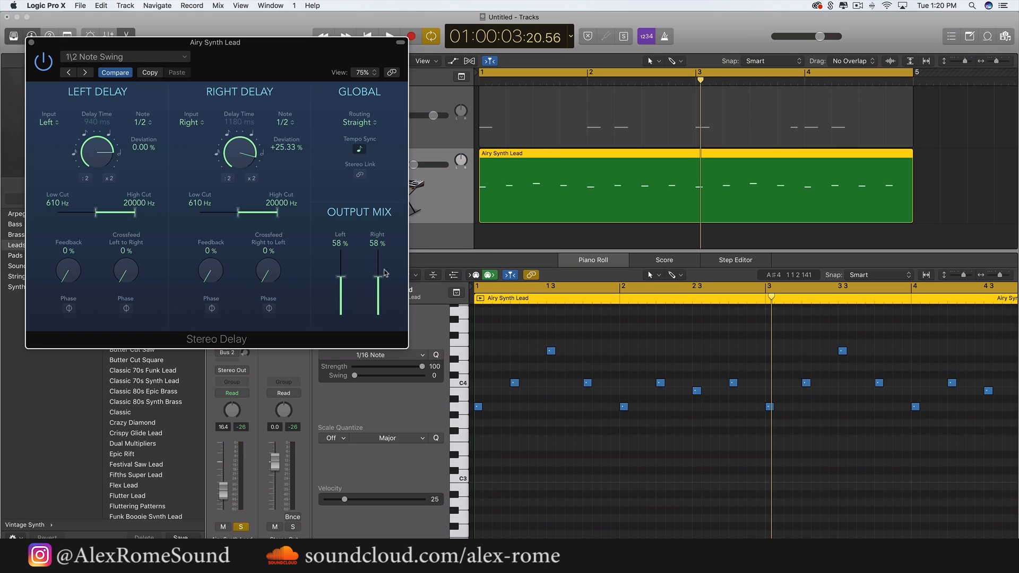
Lower the Stereo Delay output mix to 24% left and 20% right while auditioning the lead, and close its window
drag(379, 277, 345, 305)
drag(343, 307, 378, 309)
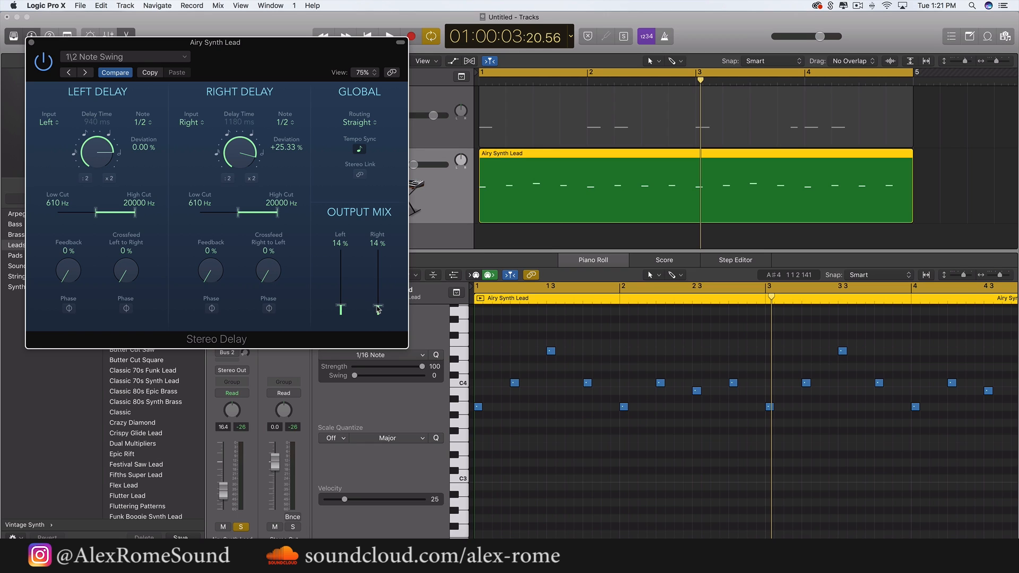
key(space)
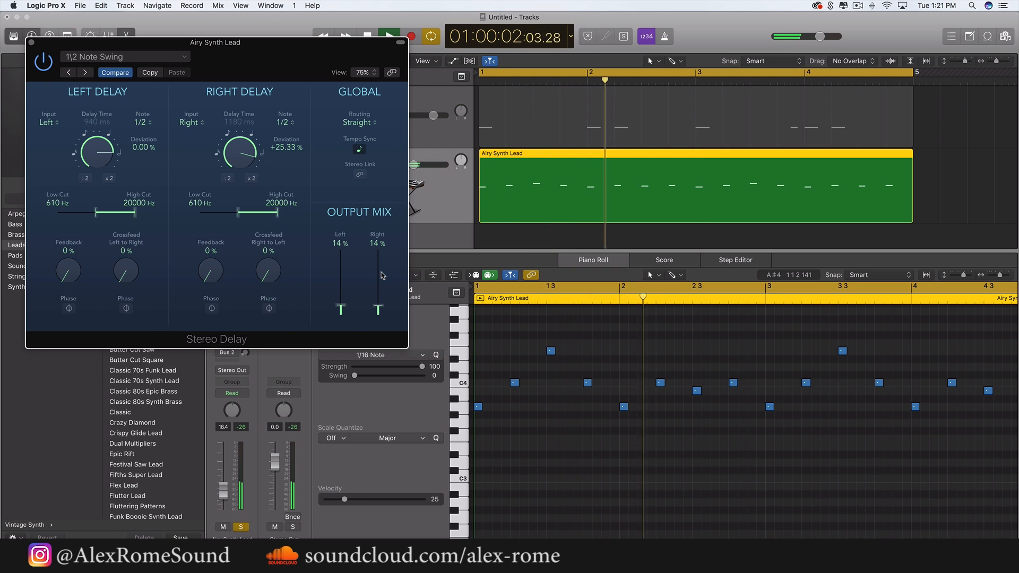
drag(380, 309, 379, 308)
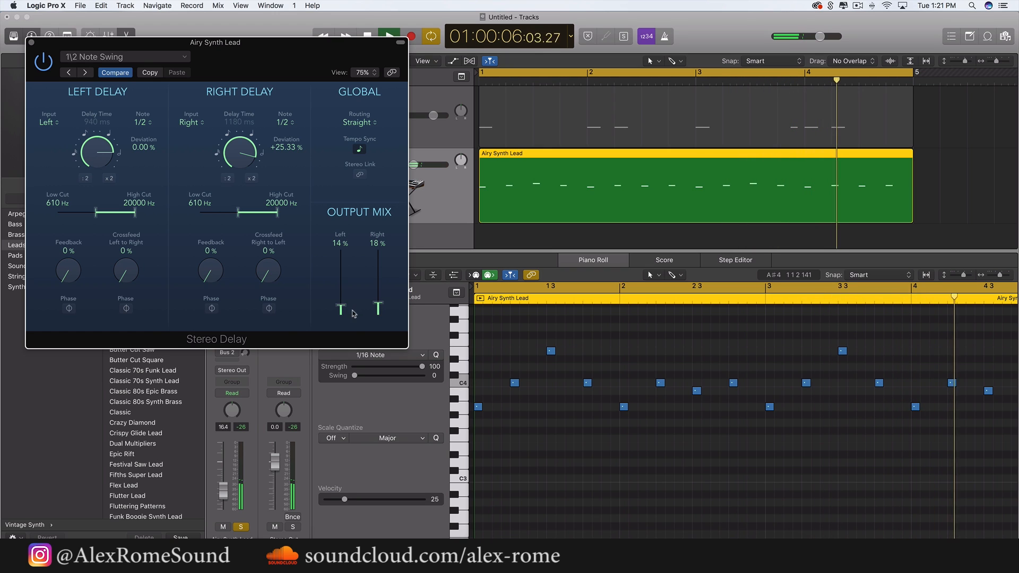
drag(340, 309, 381, 305)
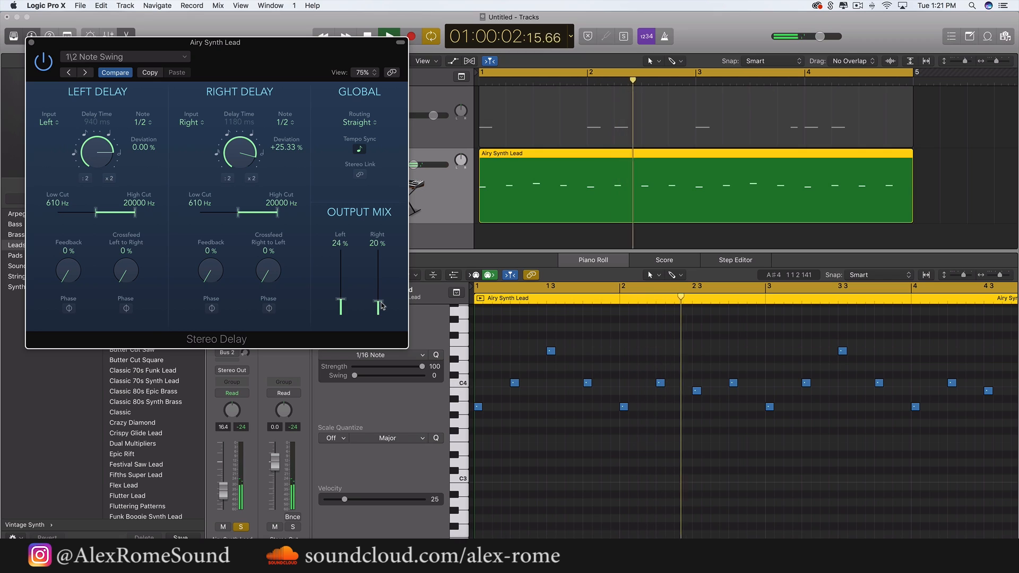
key(space)
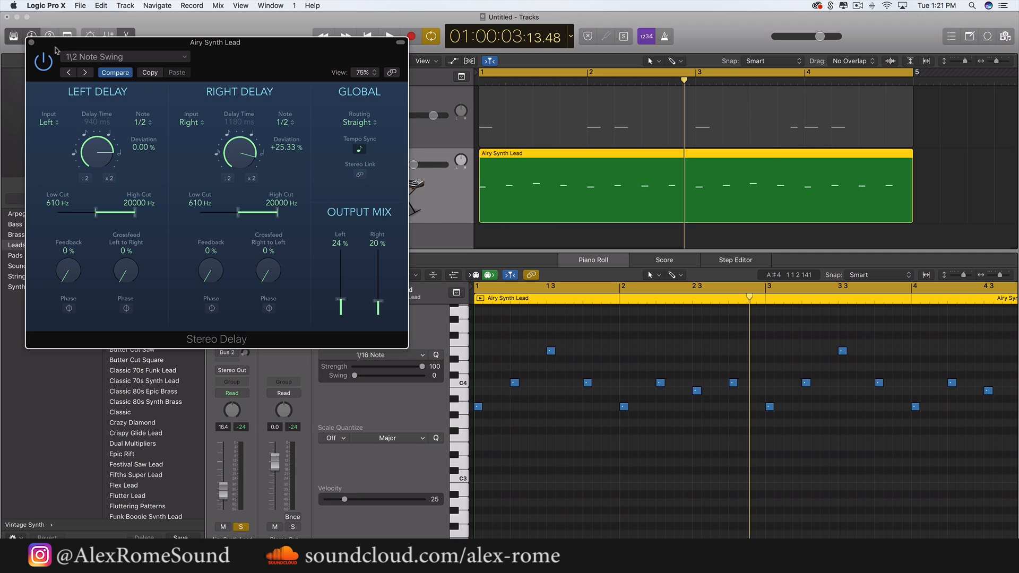
click(30, 42)
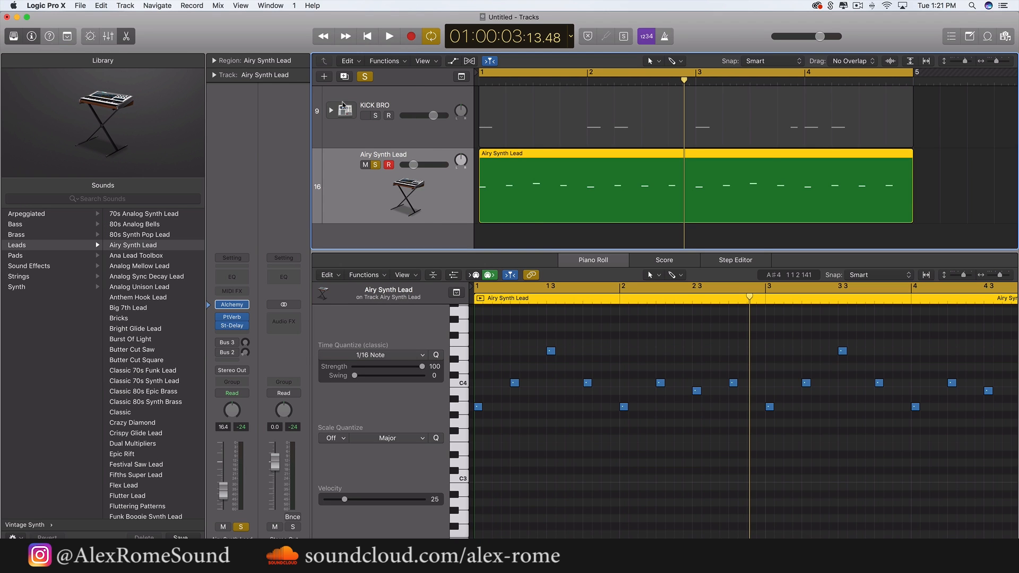
Unsolo the Airy Synth Lead, play the full beat from the start and enlarge the arrangement area to show all four tracks
click(375, 165)
key(Return)
key(space)
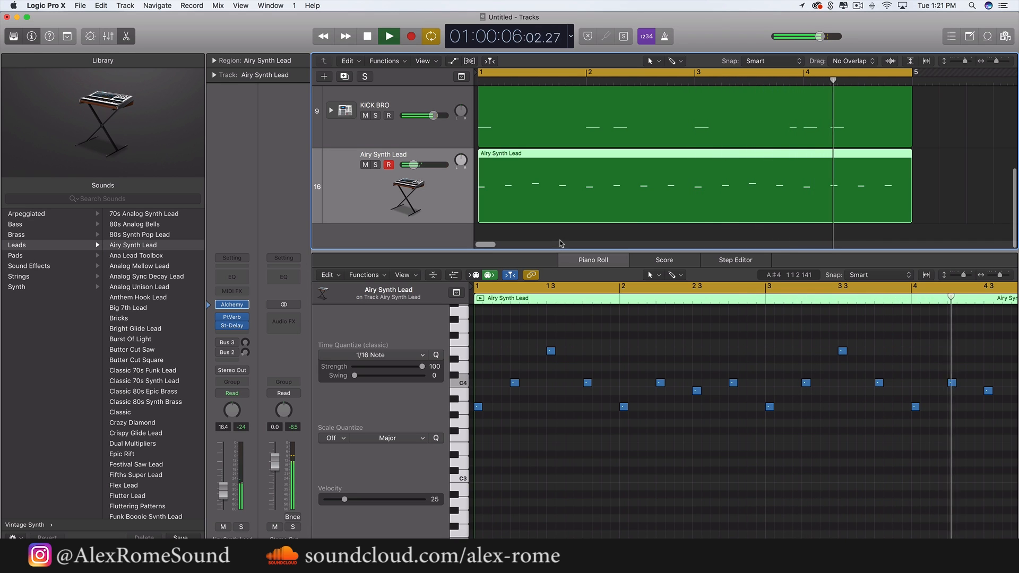
drag(593, 261, 593, 459)
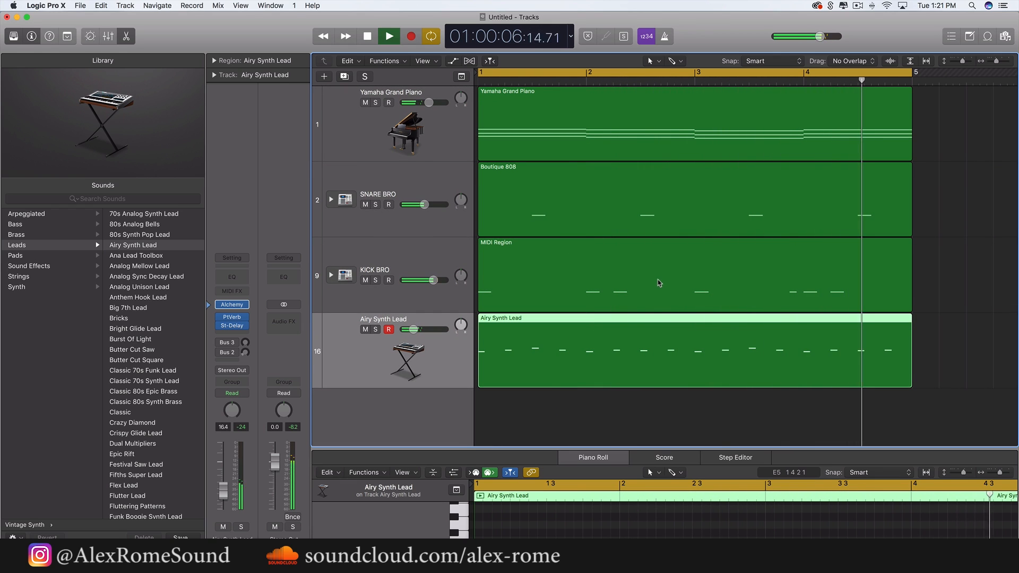
key(space)
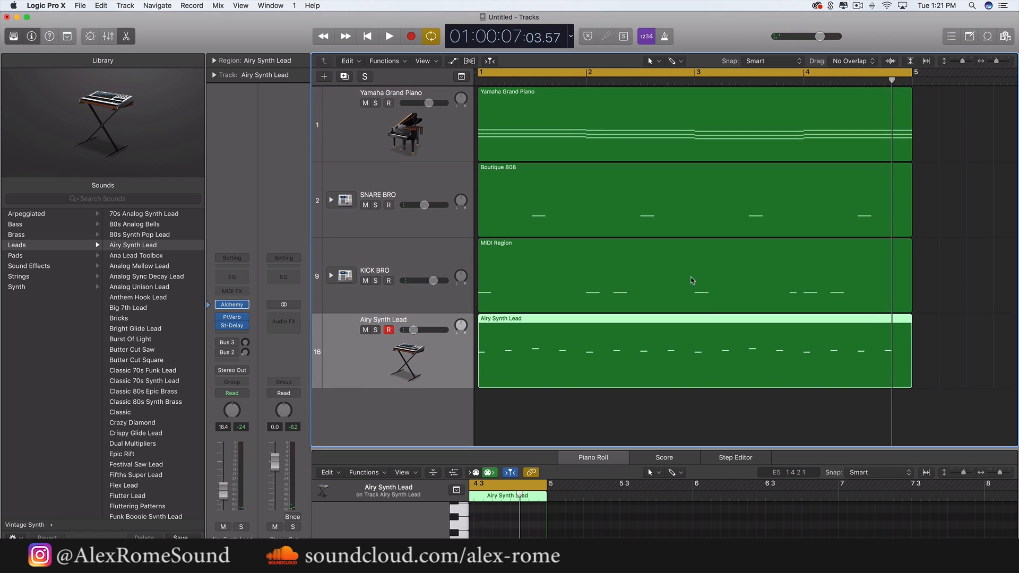
Select the piano, snare, kick and Airy Synth Lead regions and repeat them three times to fill bars 1 to 16
drag(965, 376, 563, 140)
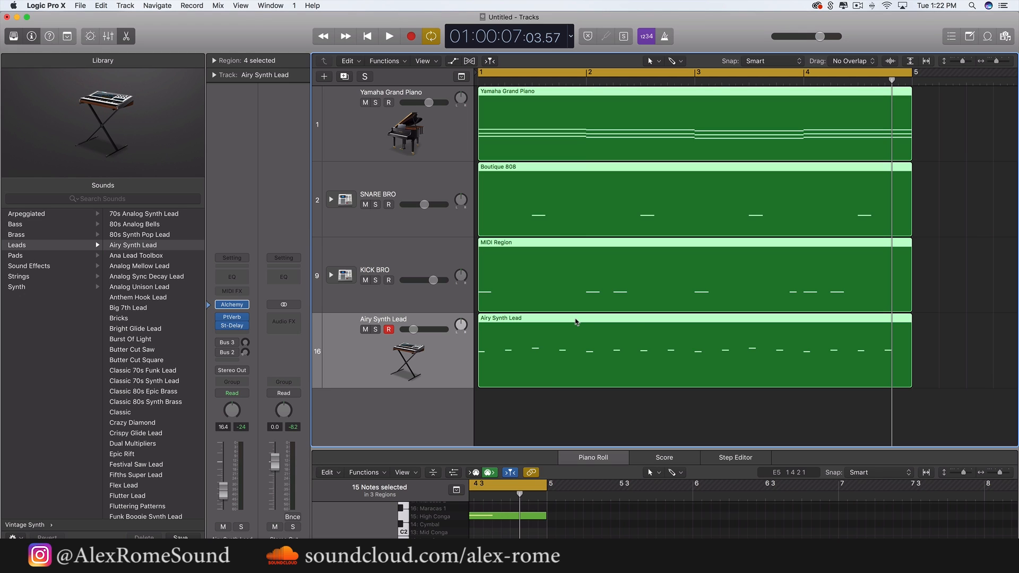
scroll(632, 320, down, 5)
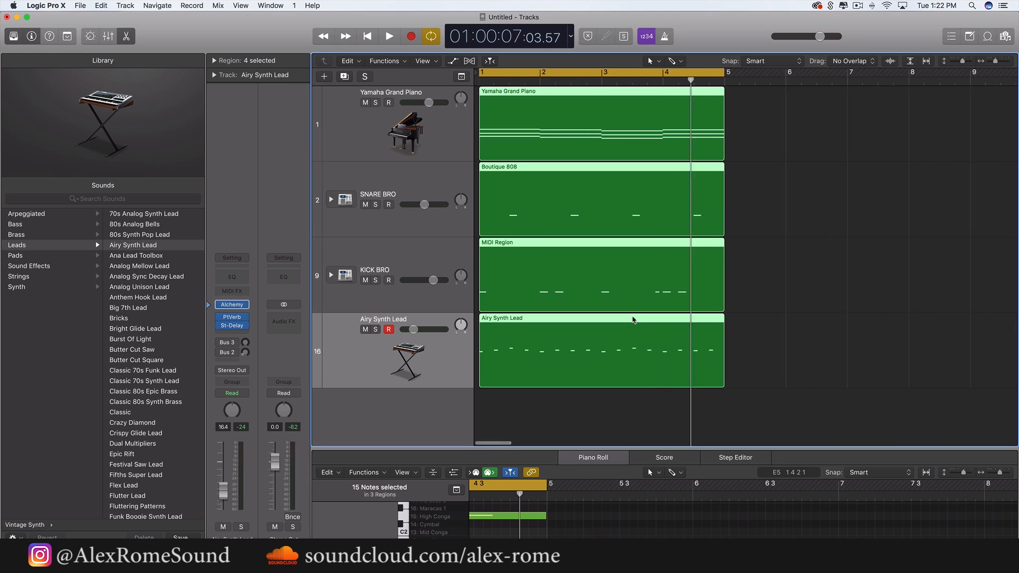
click(678, 357)
drag(712, 362, 475, 118)
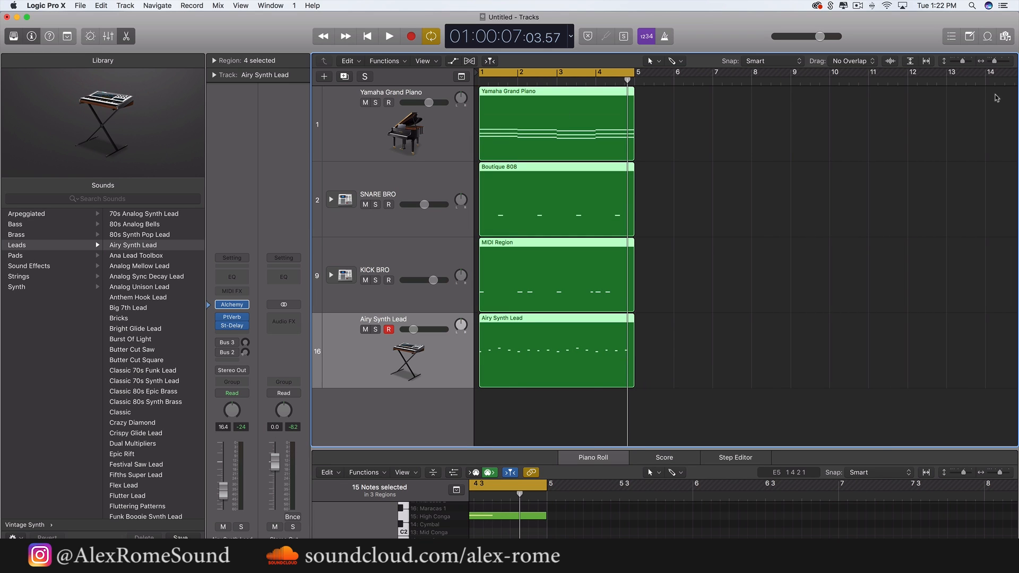
scroll(748, 190, down, 4)
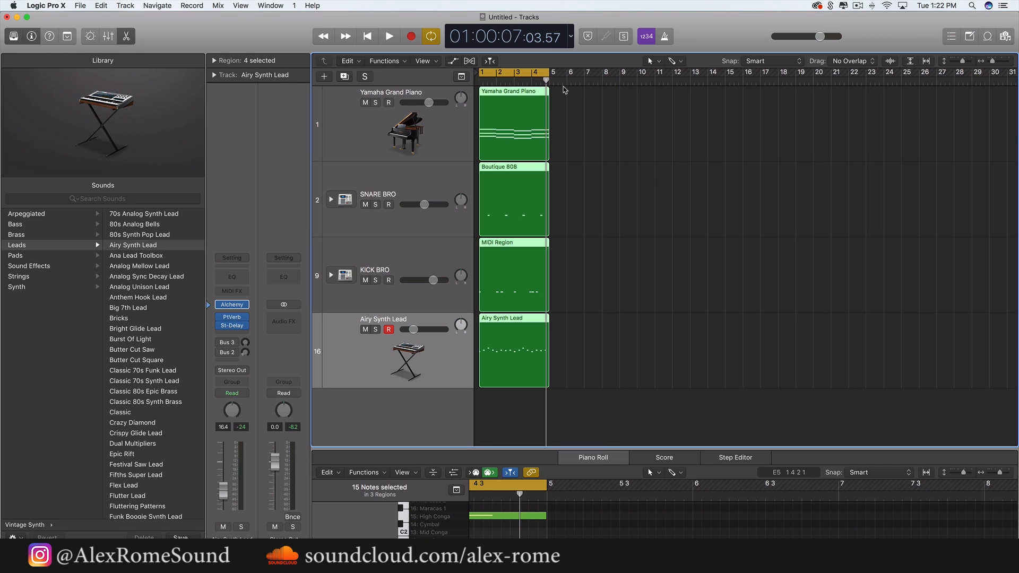
drag(640, 349, 458, 101)
mouse_move(548, 152)
mouse_down()
mouse_move(659, 141)
mouse_move(548, 158)
mouse_up()
drag(550, 92, 502, 189)
key(super+r)
key(super+r)
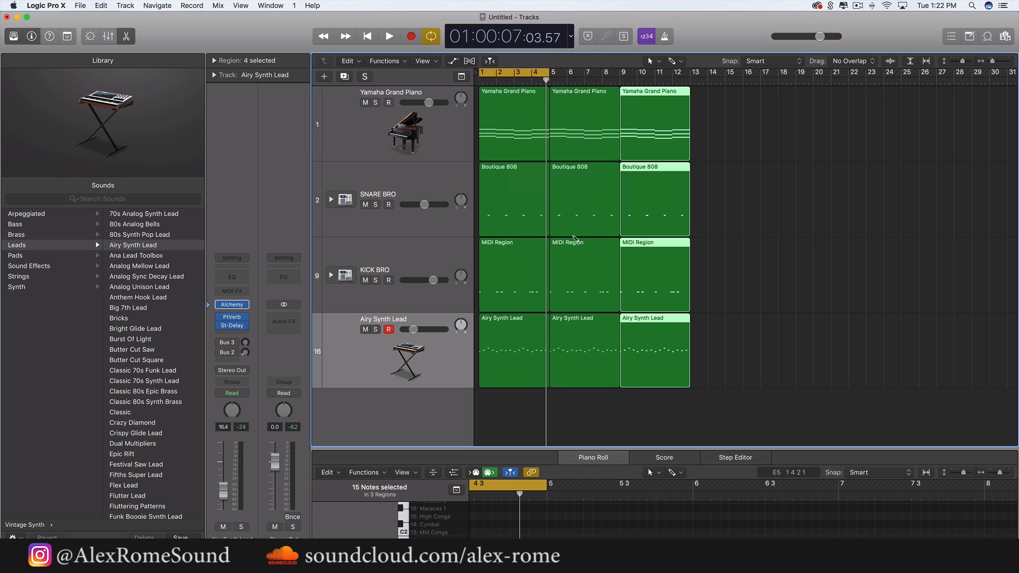
key(super+r)
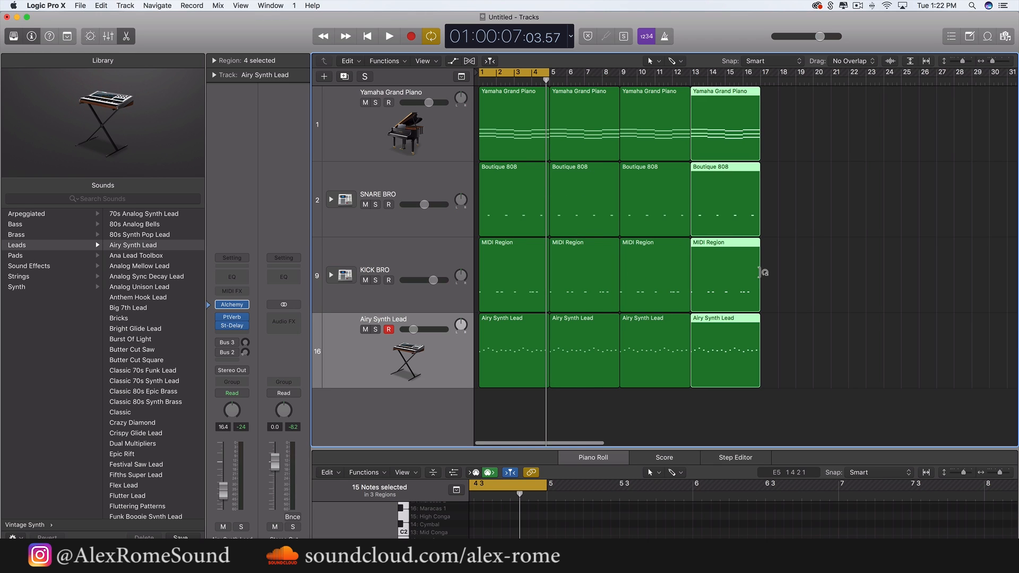
click(790, 277)
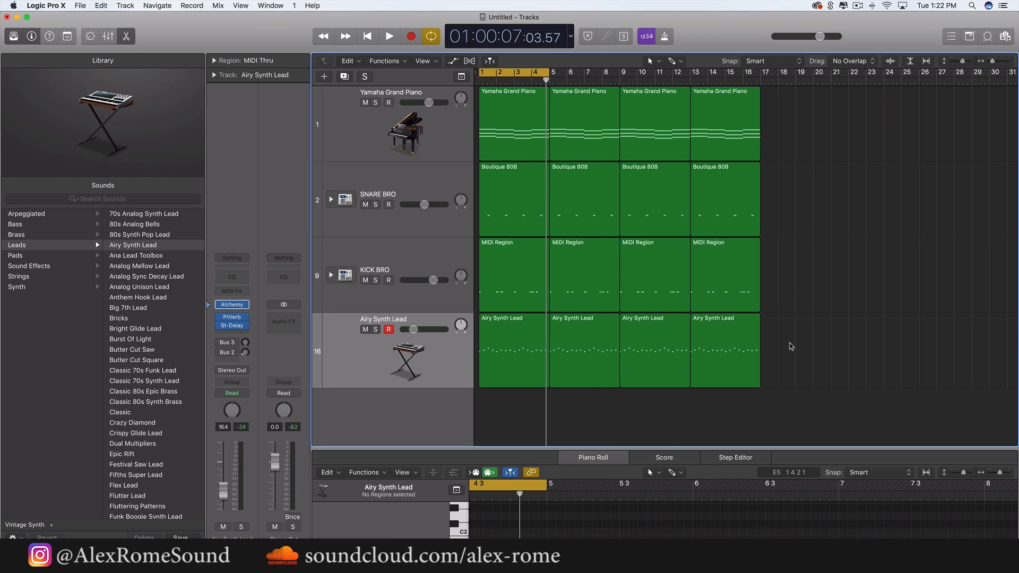
View the notes of the third kick region, and extend the cycle range from bar 1 to bar 17
click(644, 301)
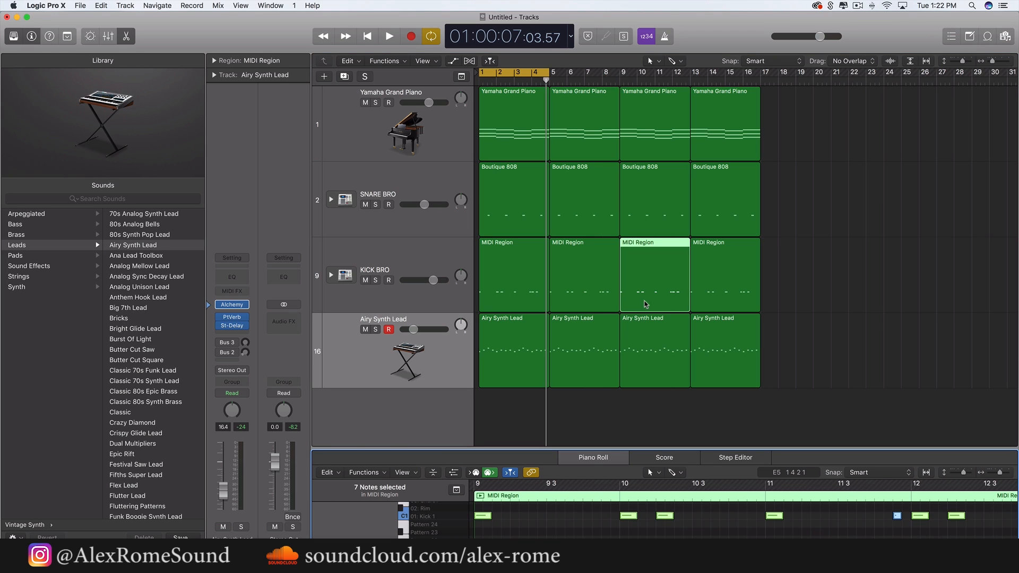
click(705, 518)
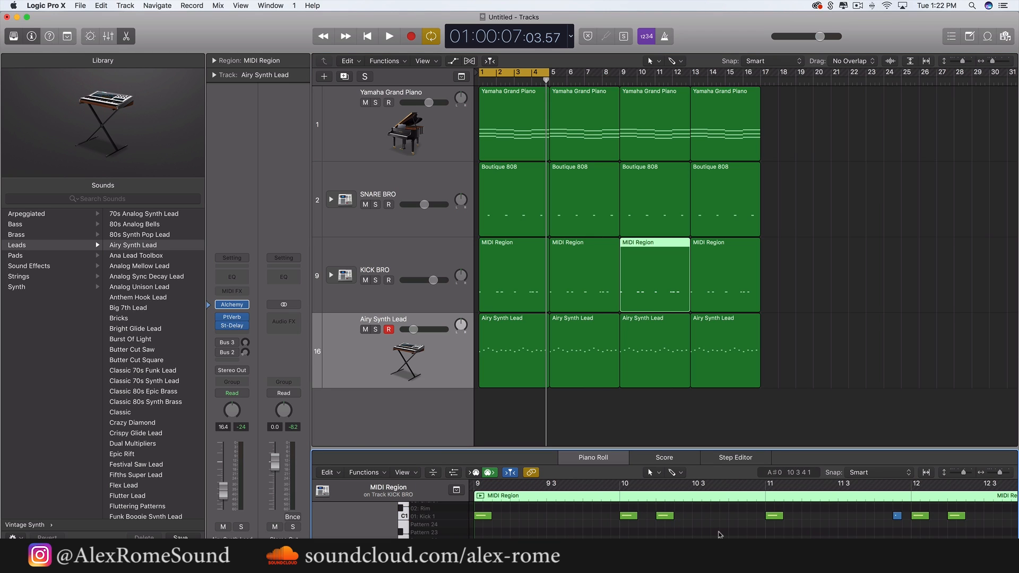
click(651, 297)
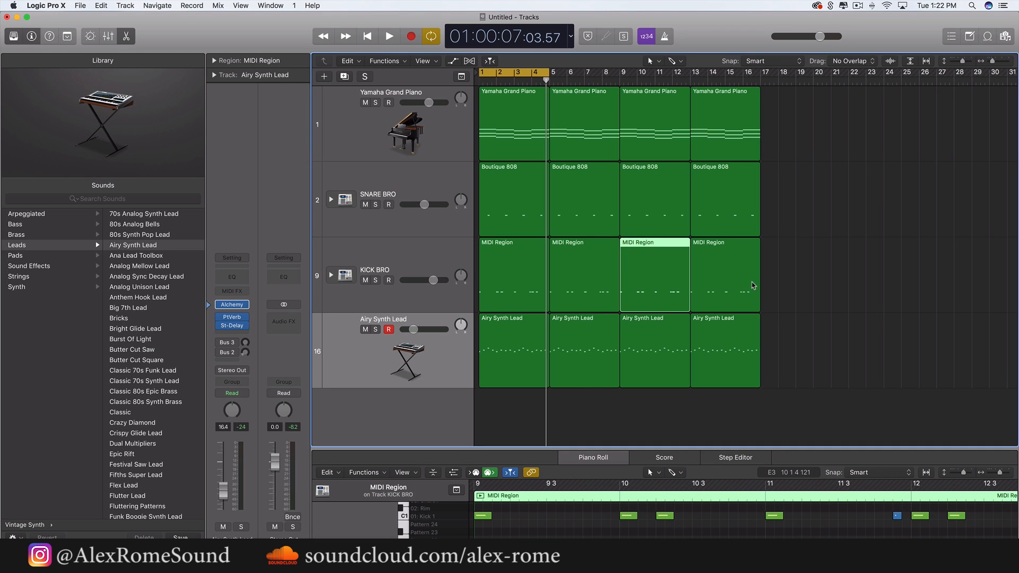
click(781, 276)
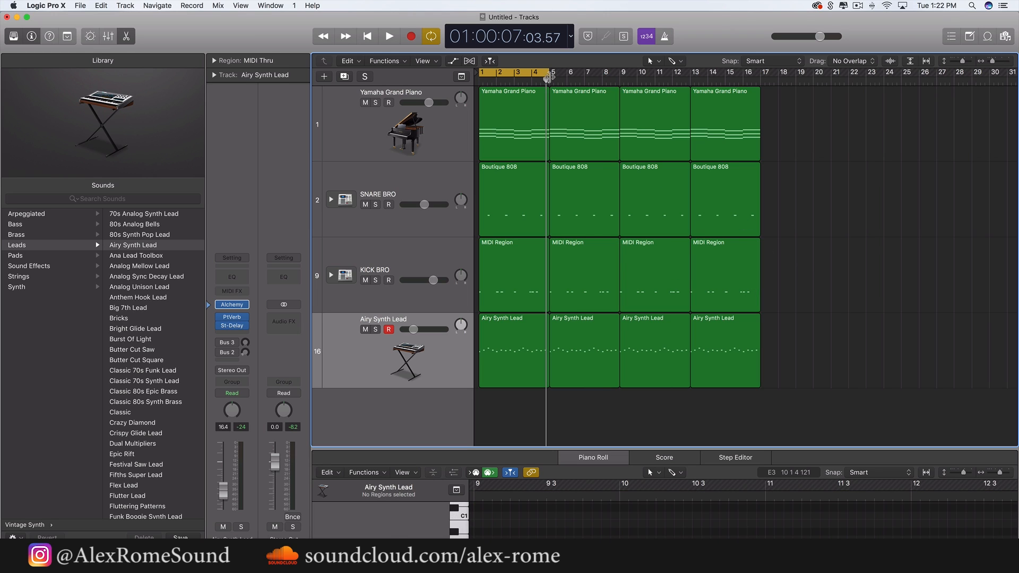
drag(548, 78, 481, 136)
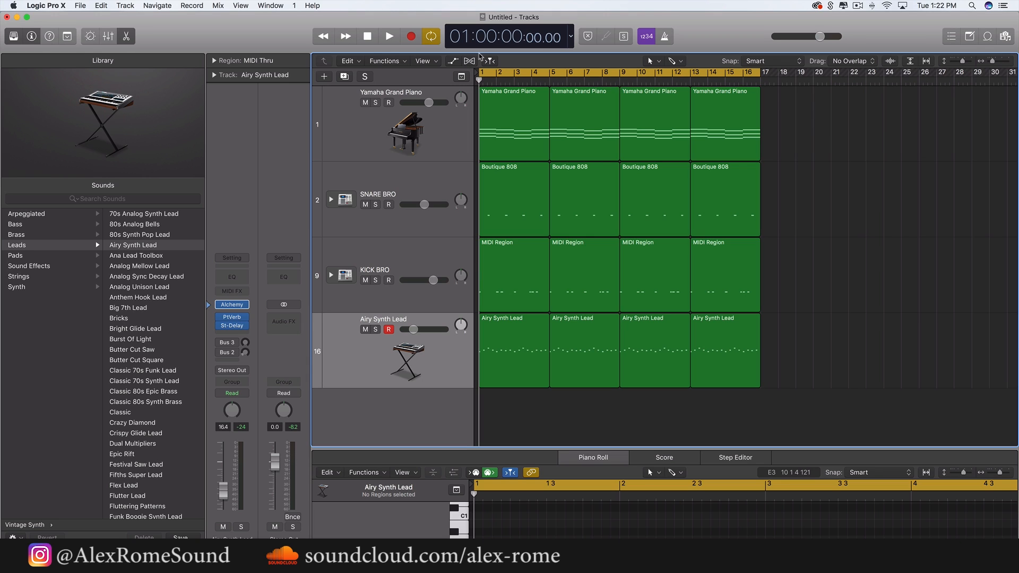
Review the primary and secondary tool choices for the arrangement and set the primary tool to Pencil Tool
click(680, 62)
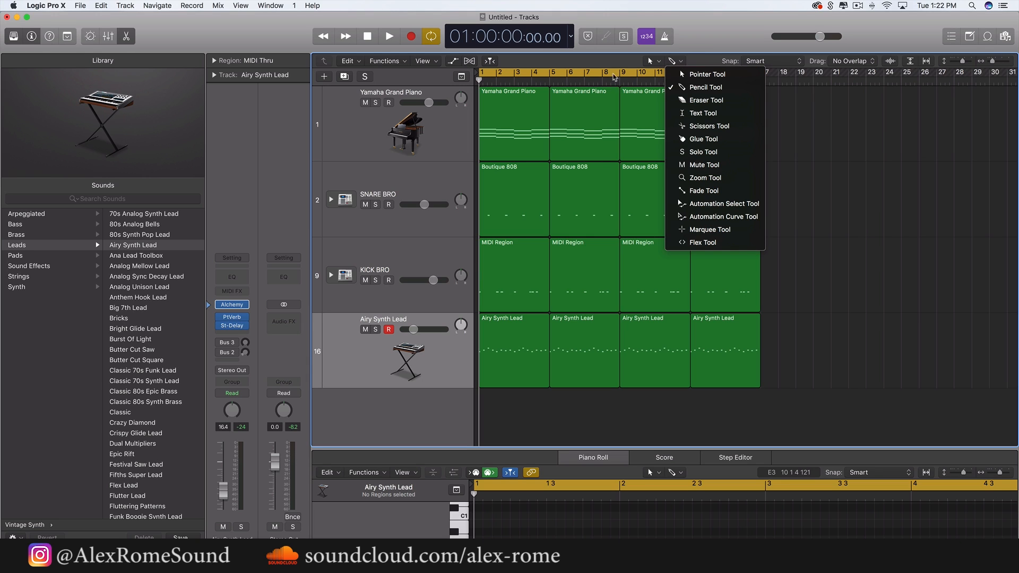
click(639, 49)
click(657, 62)
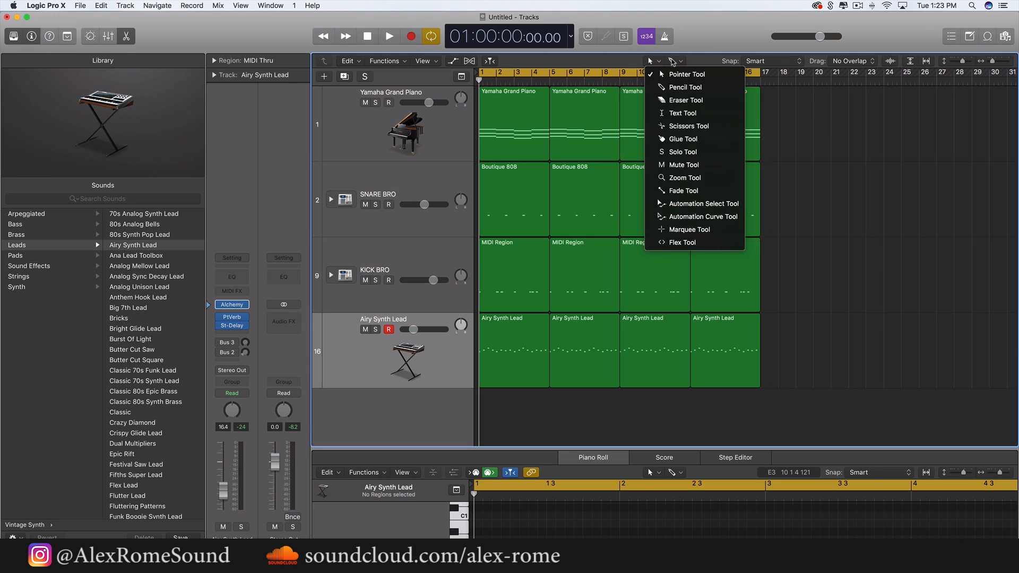
click(860, 119)
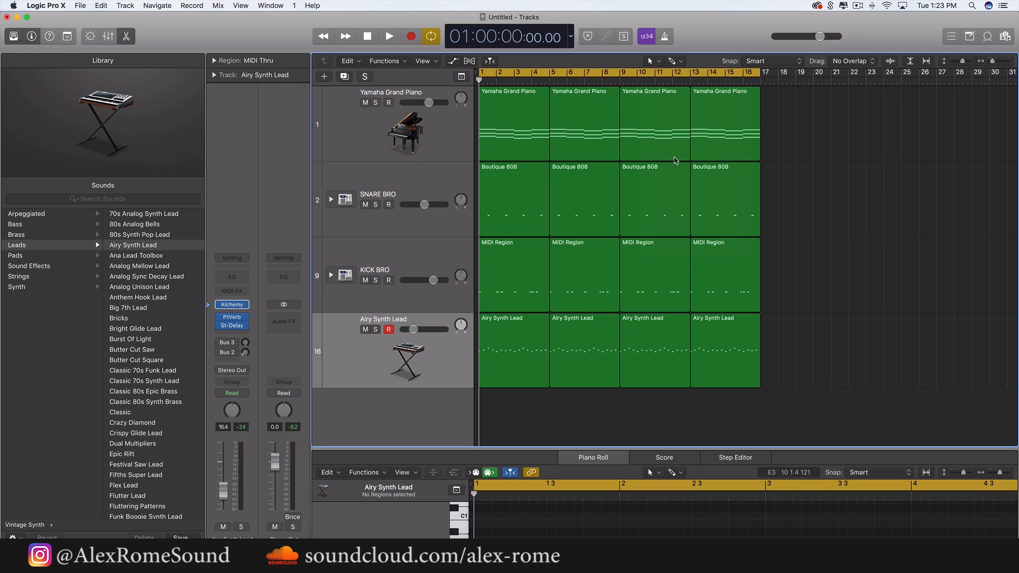
click(649, 61)
click(650, 61)
click(658, 62)
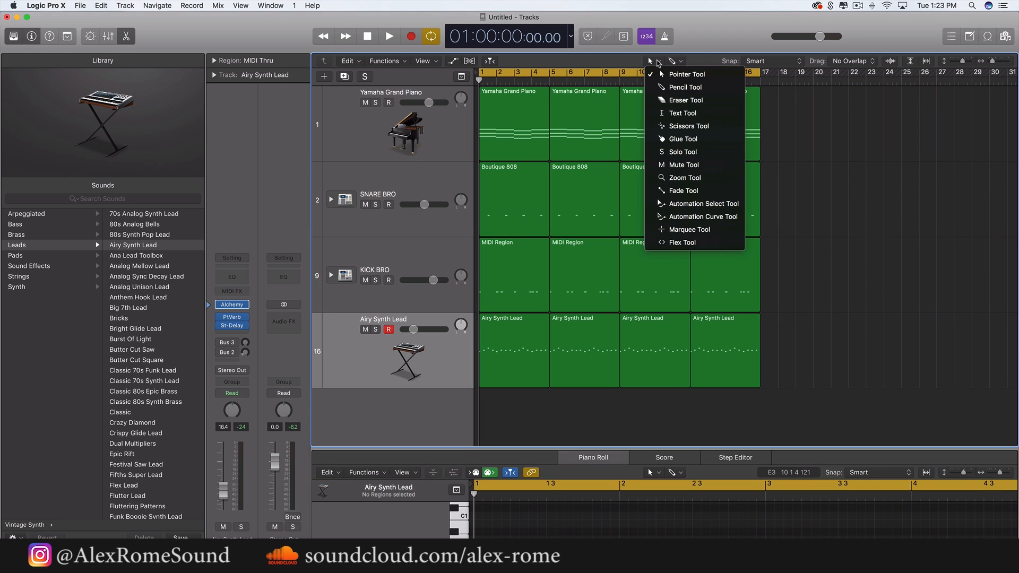
click(661, 88)
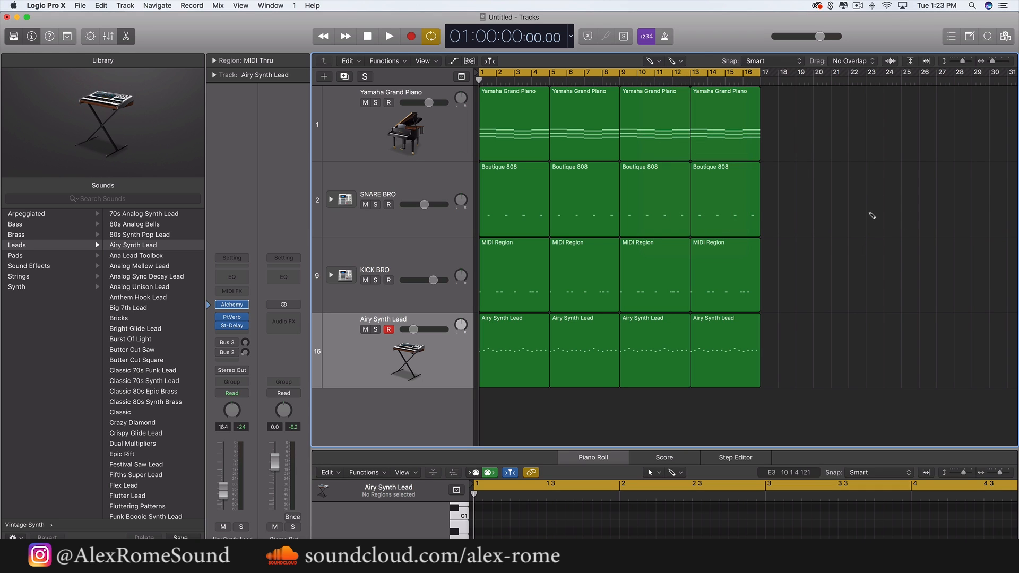
Draw empty one-bar regions on the piano at bar 20, the snare at bars 21 and 23, and the kick at bars 24 and 21
click(822, 122)
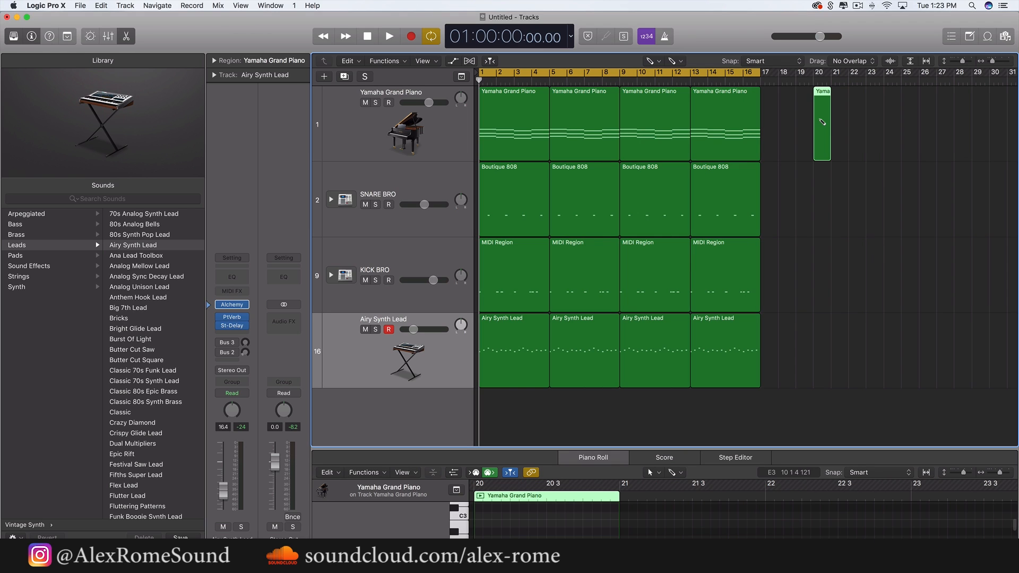
click(841, 193)
click(874, 233)
click(888, 271)
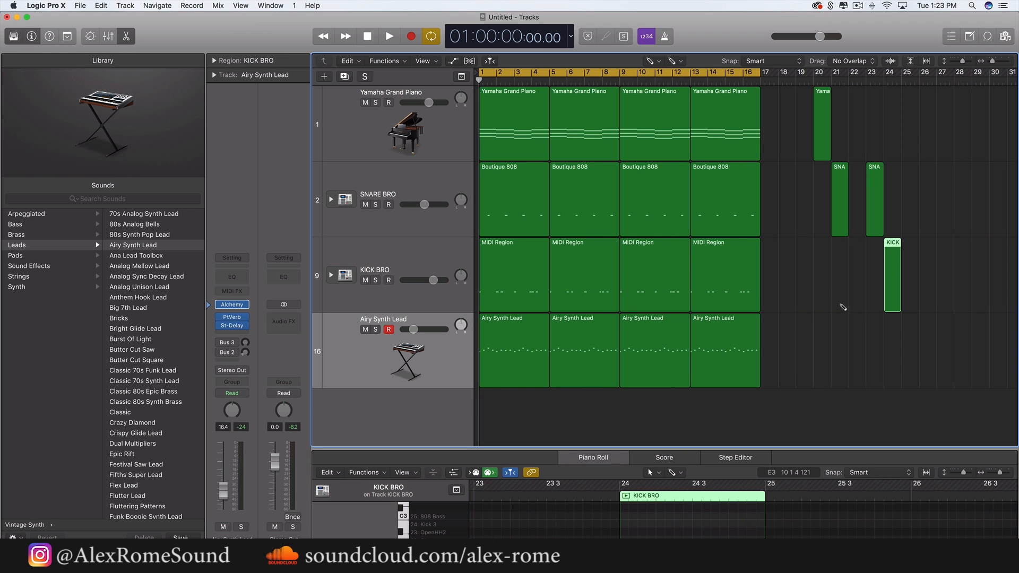
click(840, 306)
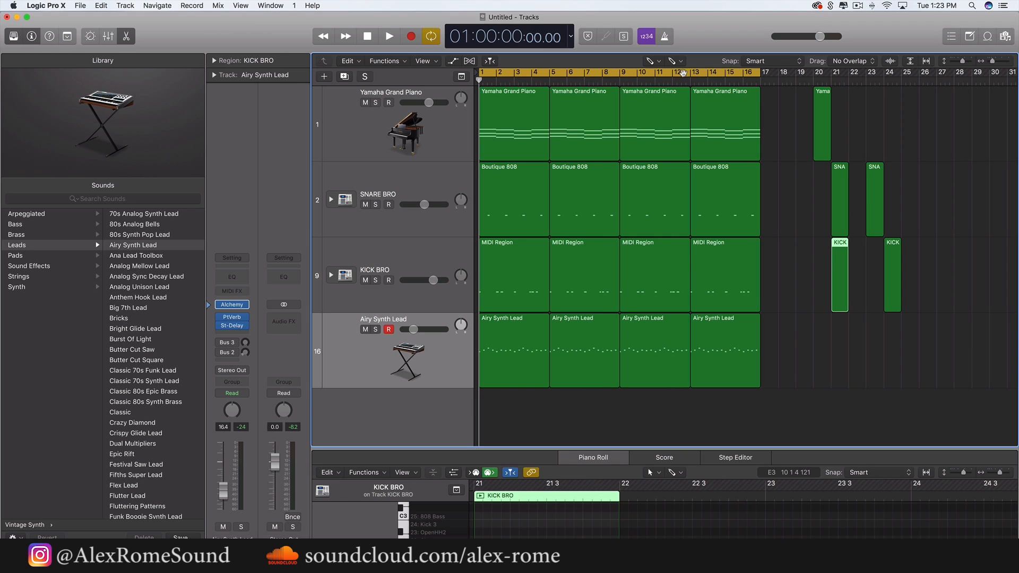
Set the primary tool back to Pointer Tool and delete the five empty regions after bar 17
click(655, 61)
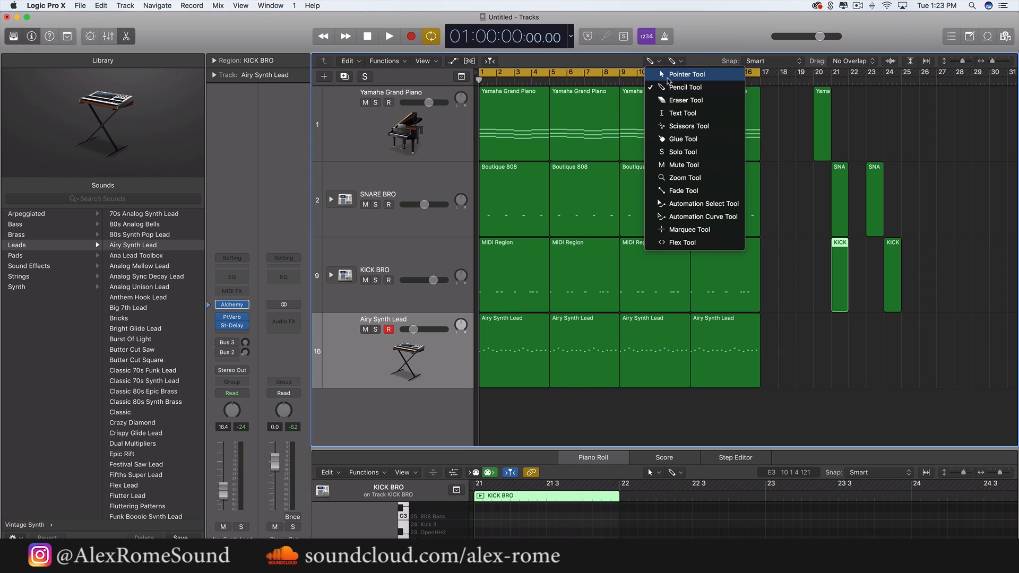
click(685, 75)
drag(949, 289, 803, 147)
key(Delete)
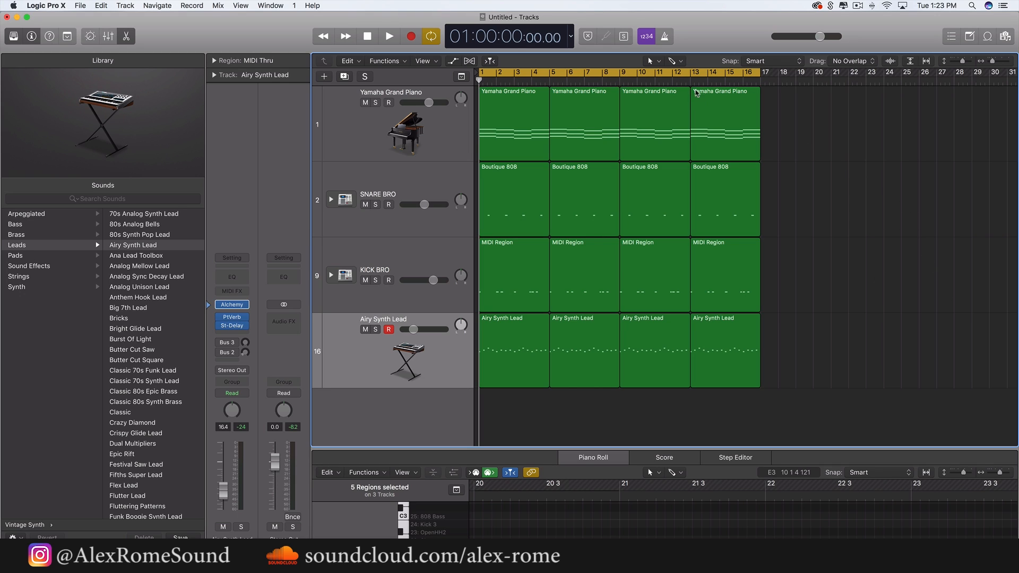
Use the secondary Pencil Tool to add an empty piano region at bar 22, and delete it
click(674, 61)
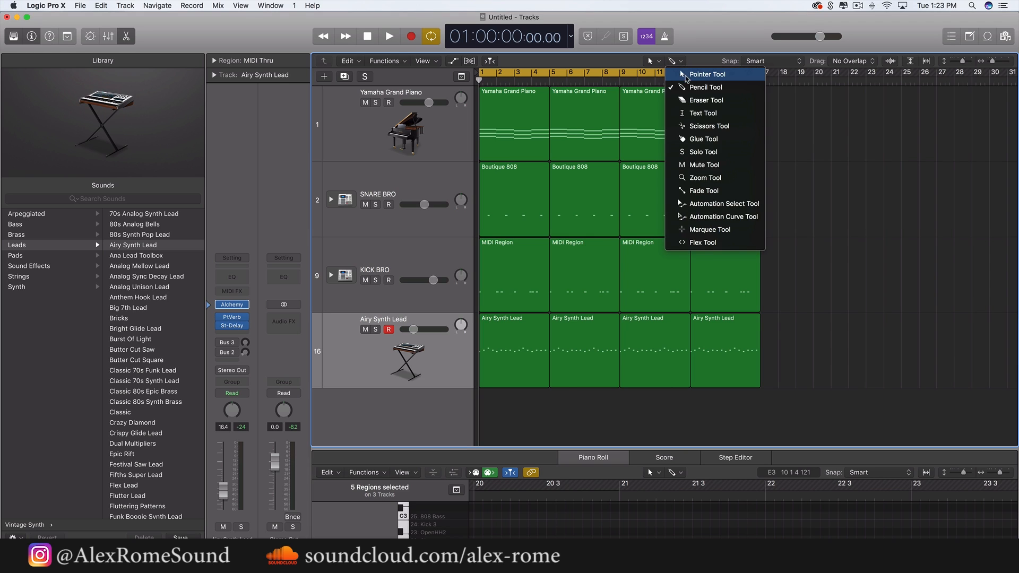
click(684, 96)
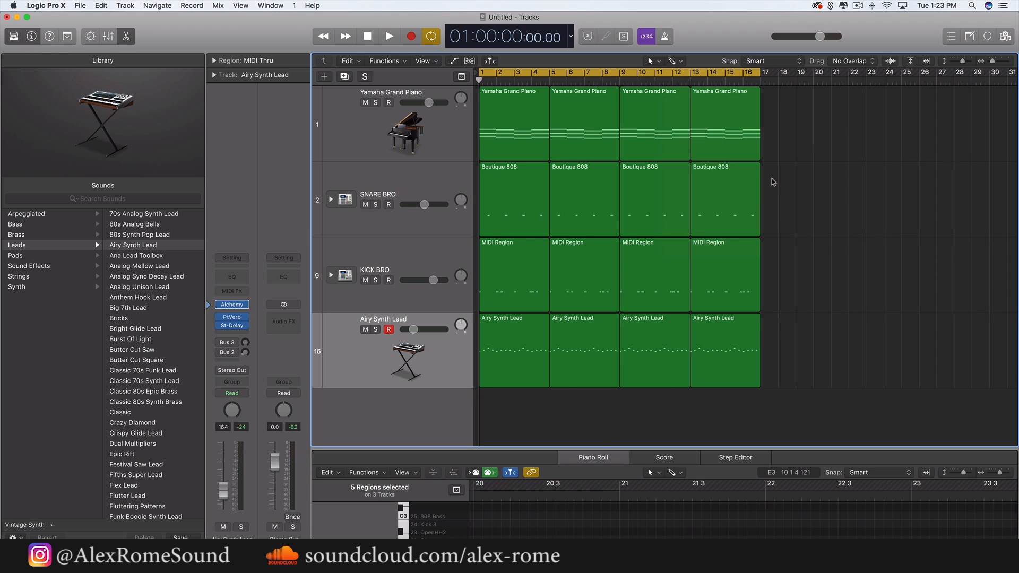
click(861, 121)
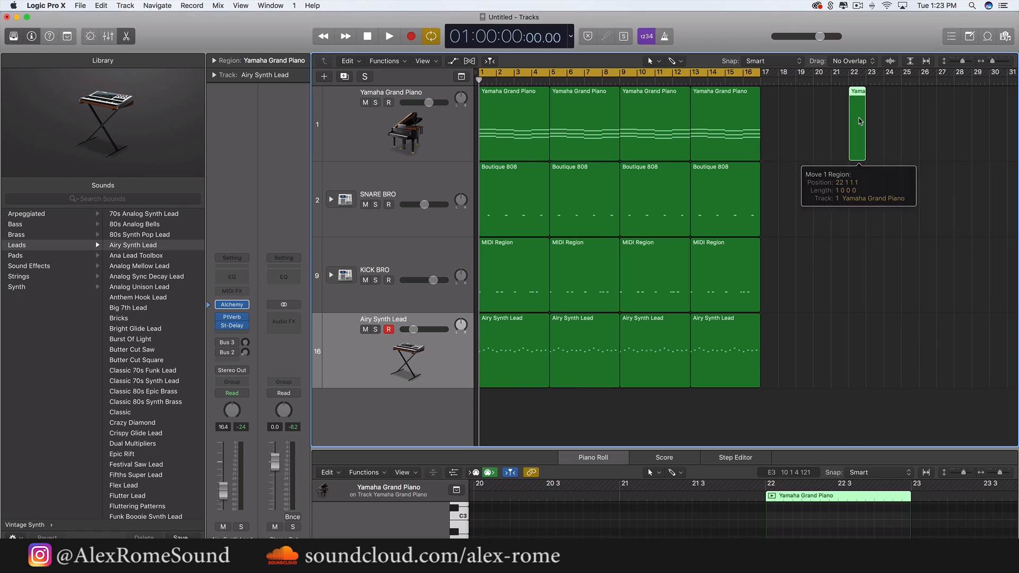
click(884, 130)
click(856, 130)
key(Delete)
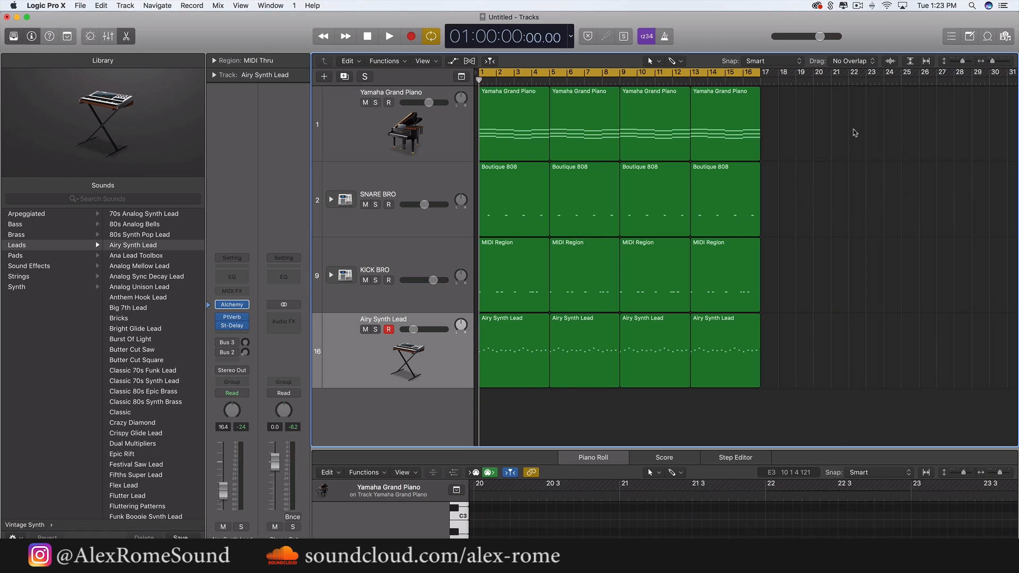
Toggle the Library and Inspector, leaving the Library hidden and the Inspector shown
click(13, 37)
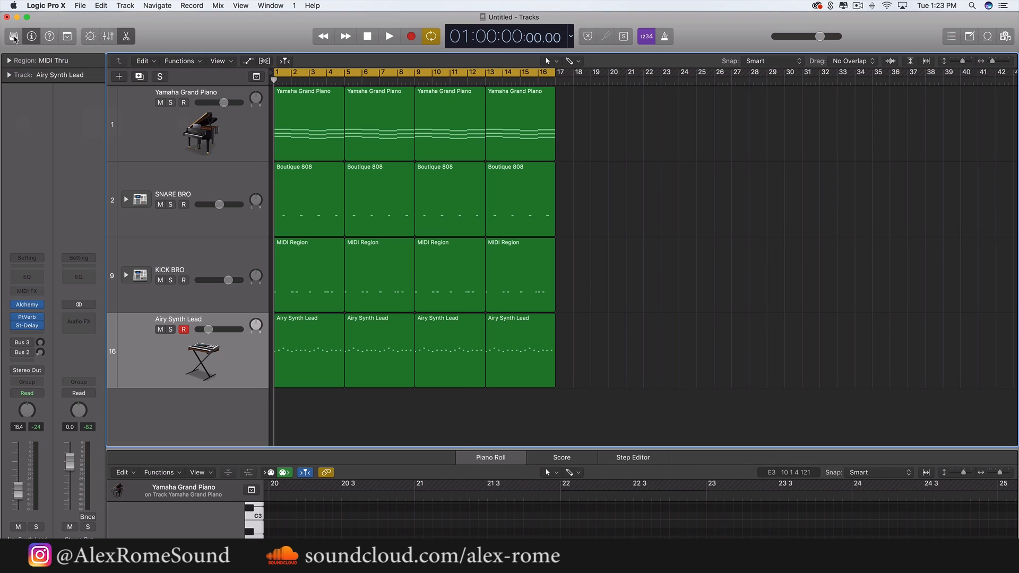
click(13, 37)
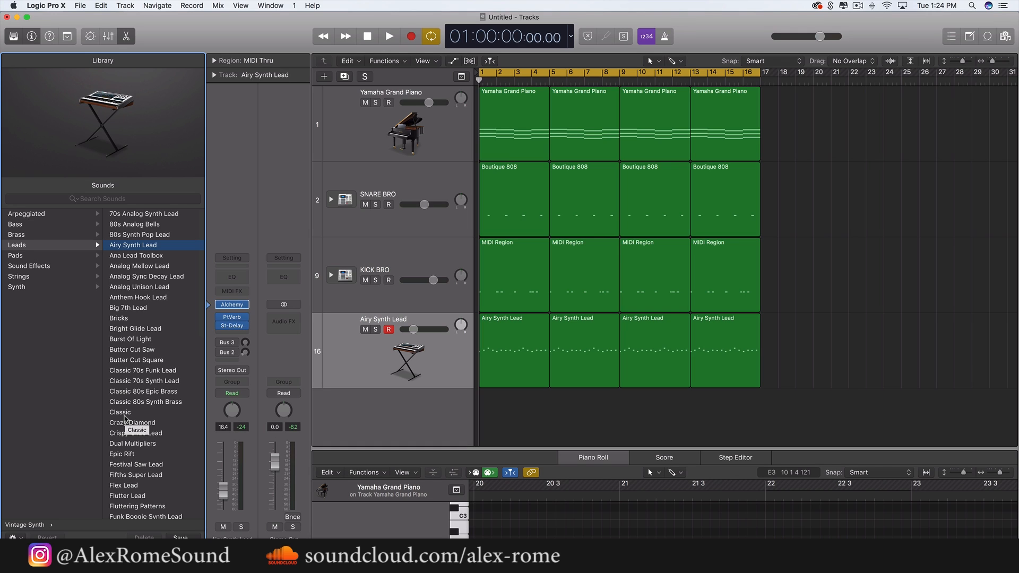
click(113, 197)
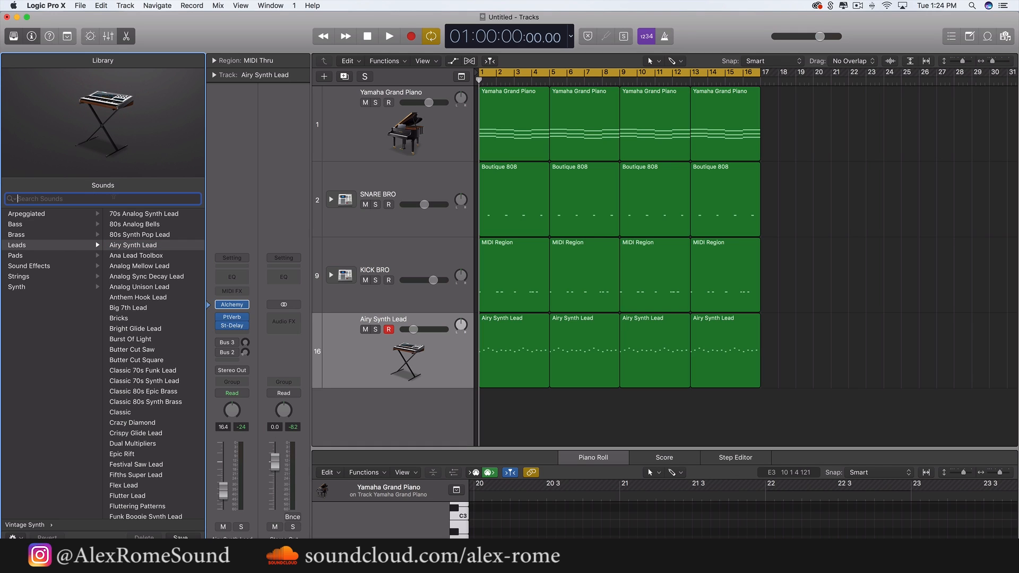
click(13, 37)
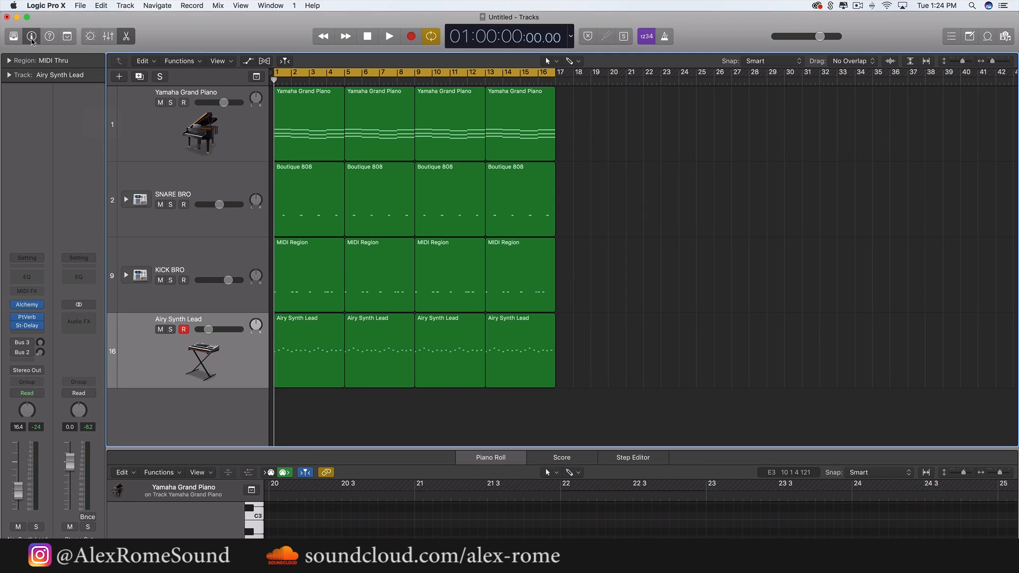
click(31, 36)
click(31, 36)
Select the kick, snare, piano and Airy Synth Lead tracks in turn to examine their channel strips, ending on the lead
click(187, 303)
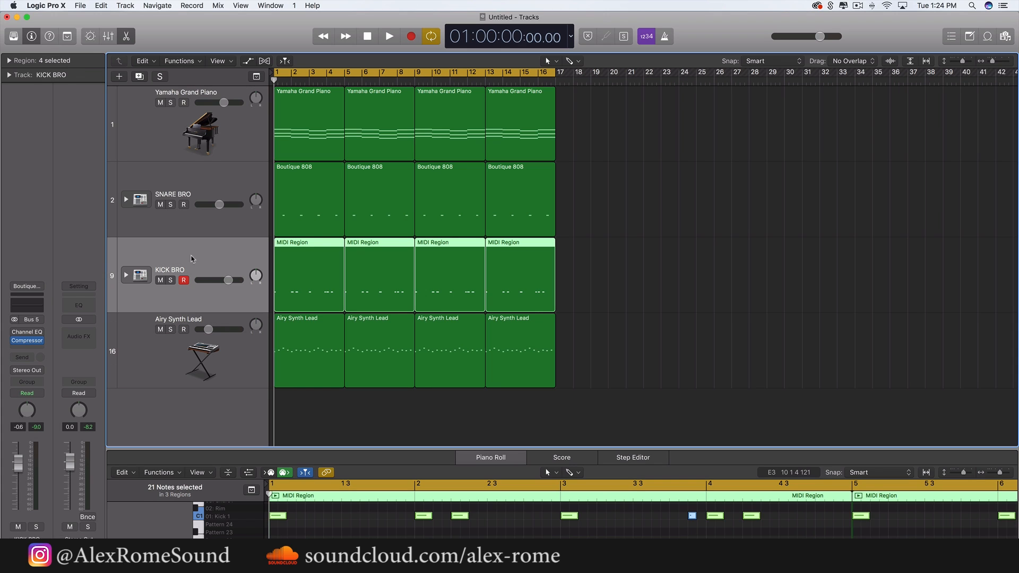
click(192, 226)
click(188, 138)
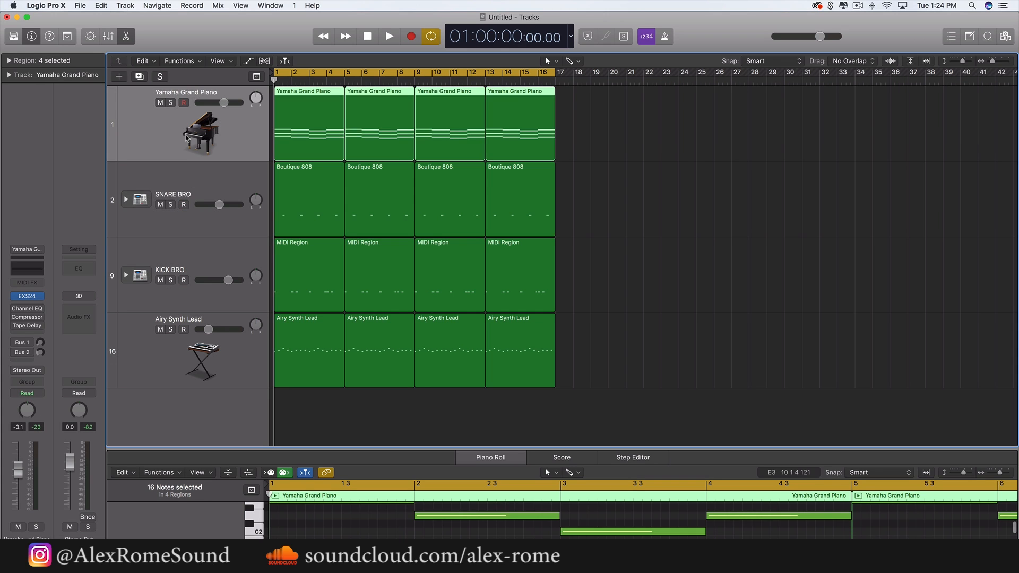
click(165, 195)
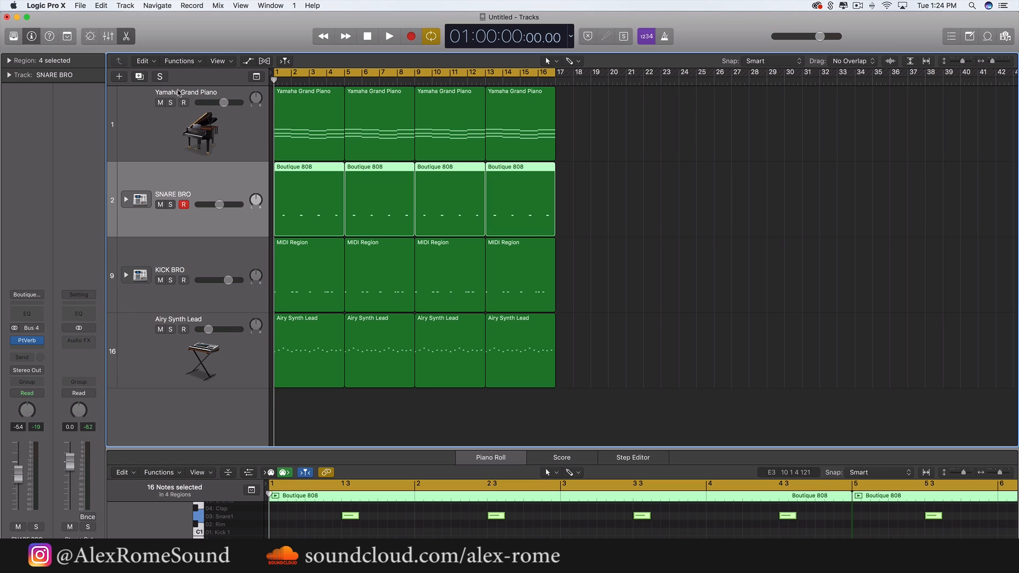
click(200, 93)
scroll(201, 92, right, 1)
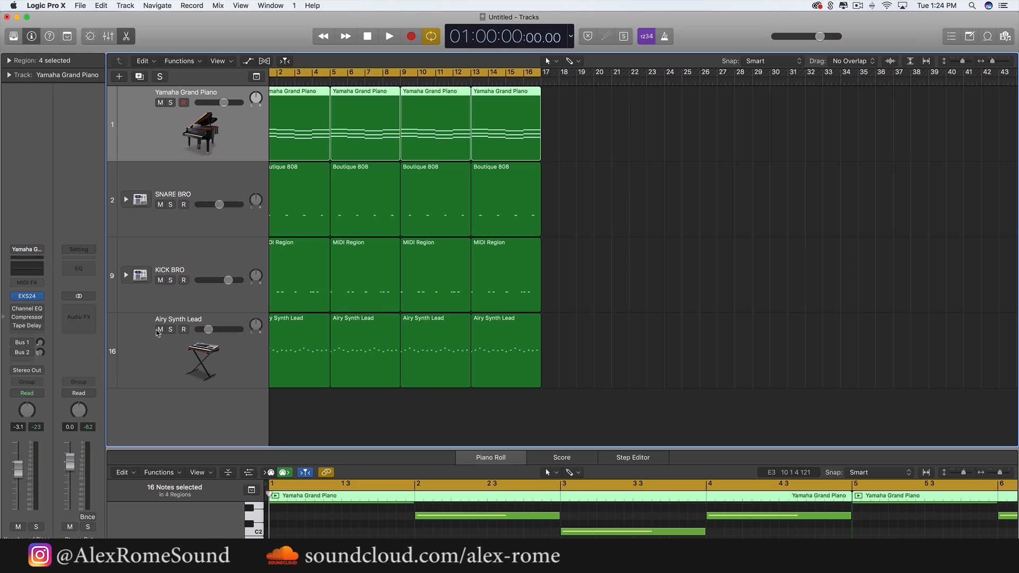
click(196, 372)
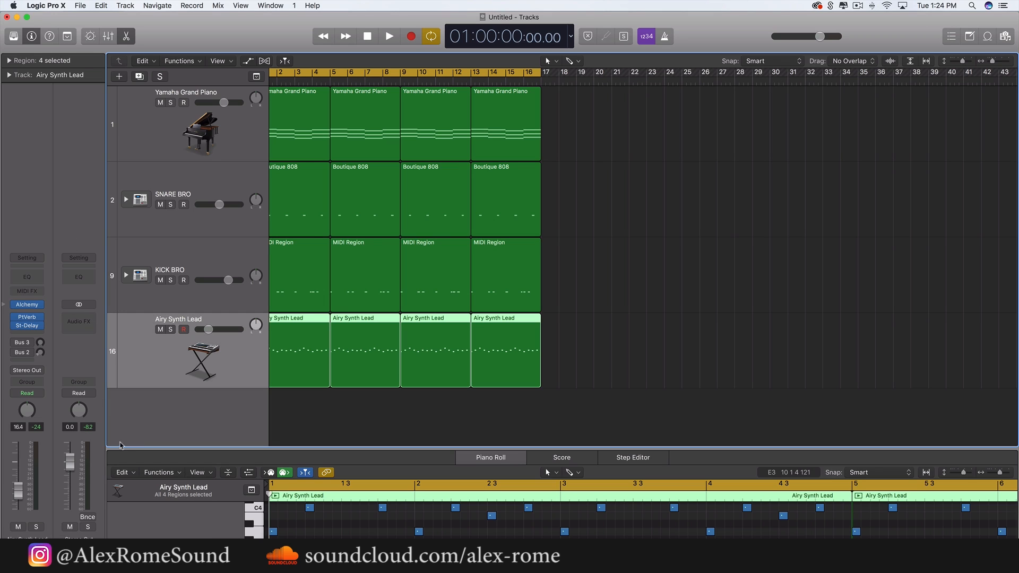
Play the arrangement from bar 1 to about bar 6 to check the output level, then stop playback
scroll(318, 384, left, 2)
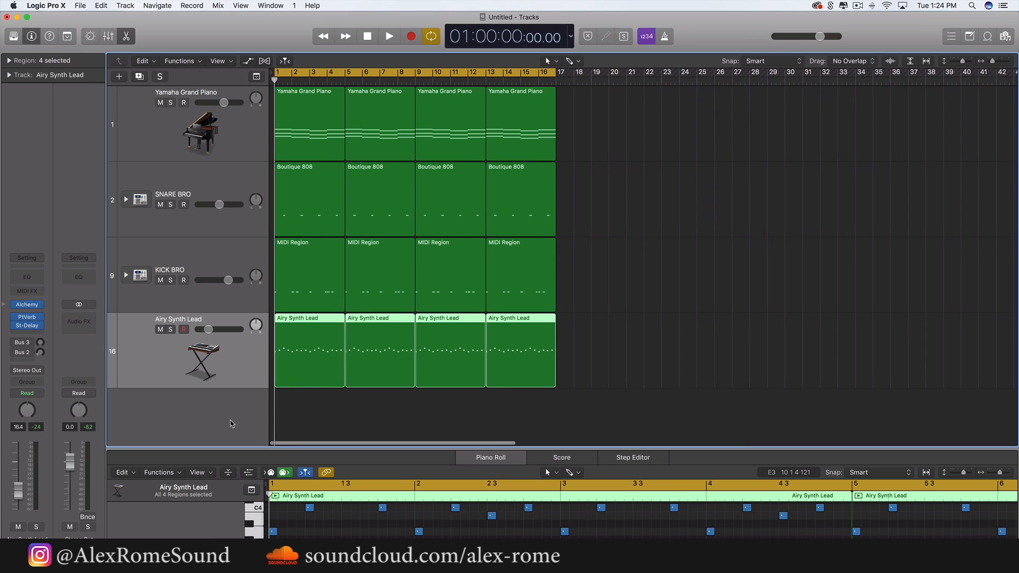
key(space)
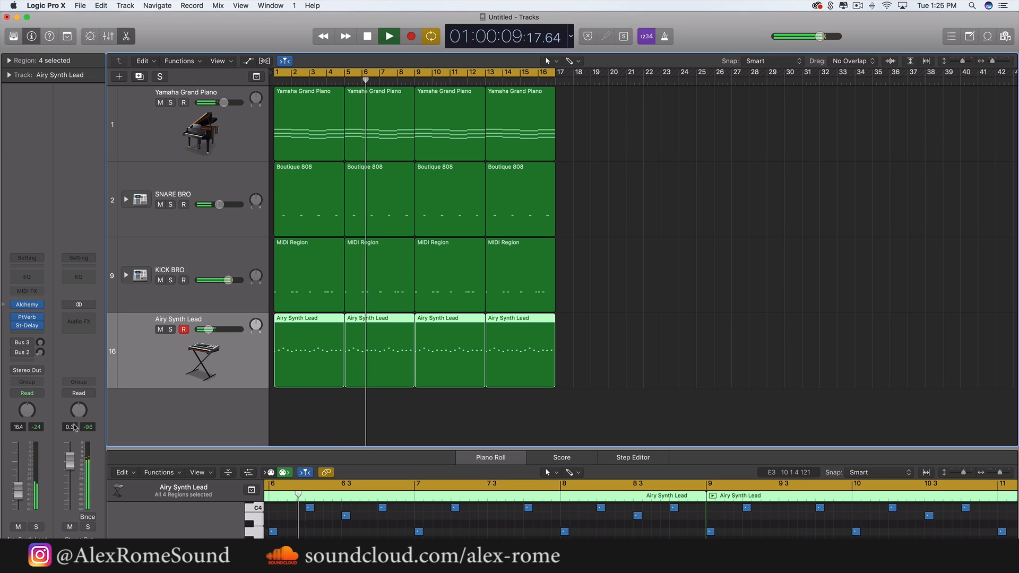
key(space)
Try out the Stereo Out fader and the master volume, leaving the Stereo Out level at 0.0
drag(69, 477, 70, 462)
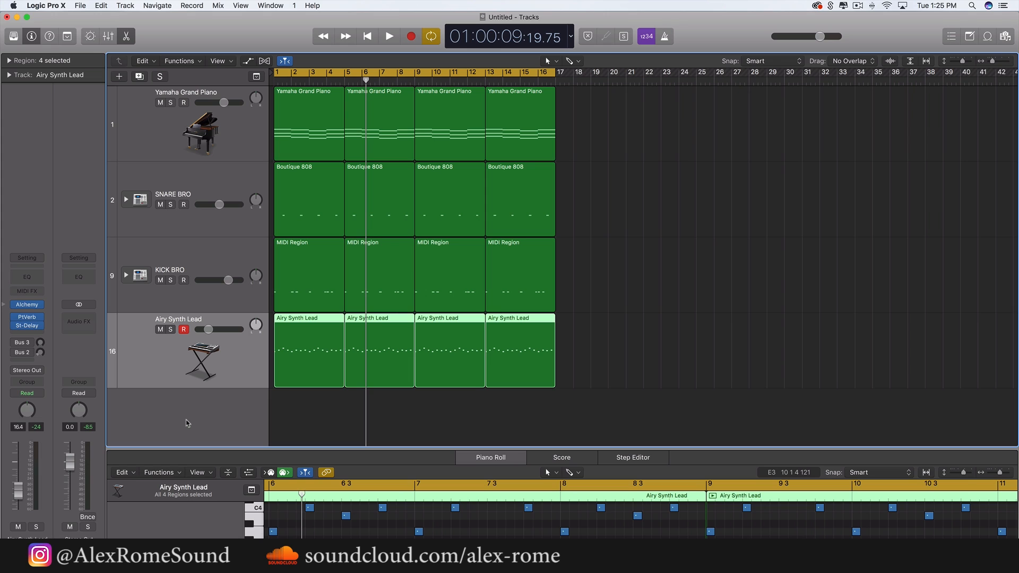
click(577, 319)
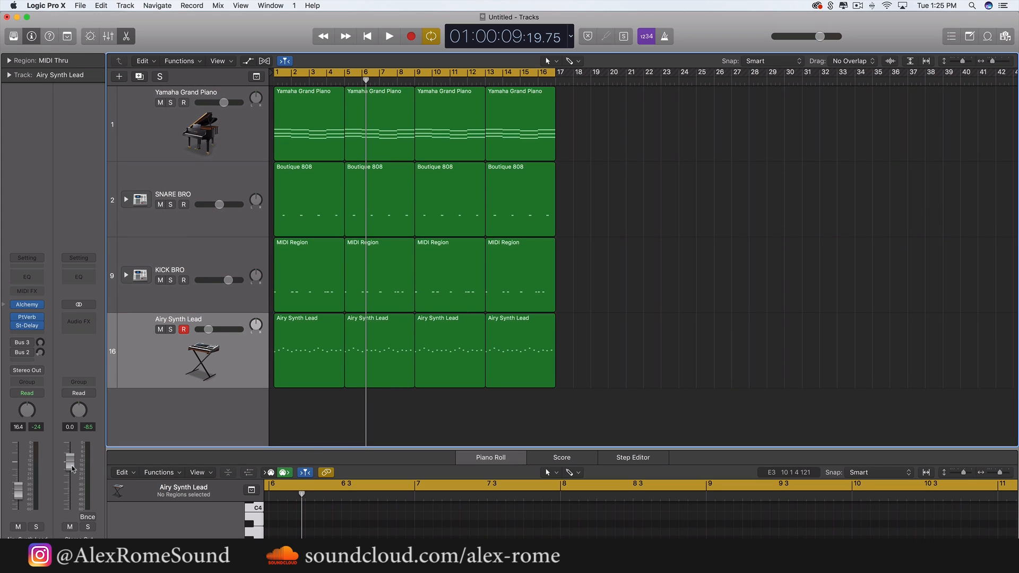
drag(69, 461, 70, 463)
drag(72, 470, 72, 468)
mouse_move(820, 36)
mouse_down()
mouse_move(789, 46)
mouse_move(821, 38)
mouse_up()
Show the Loop Browser and look through its list of available loops
click(986, 36)
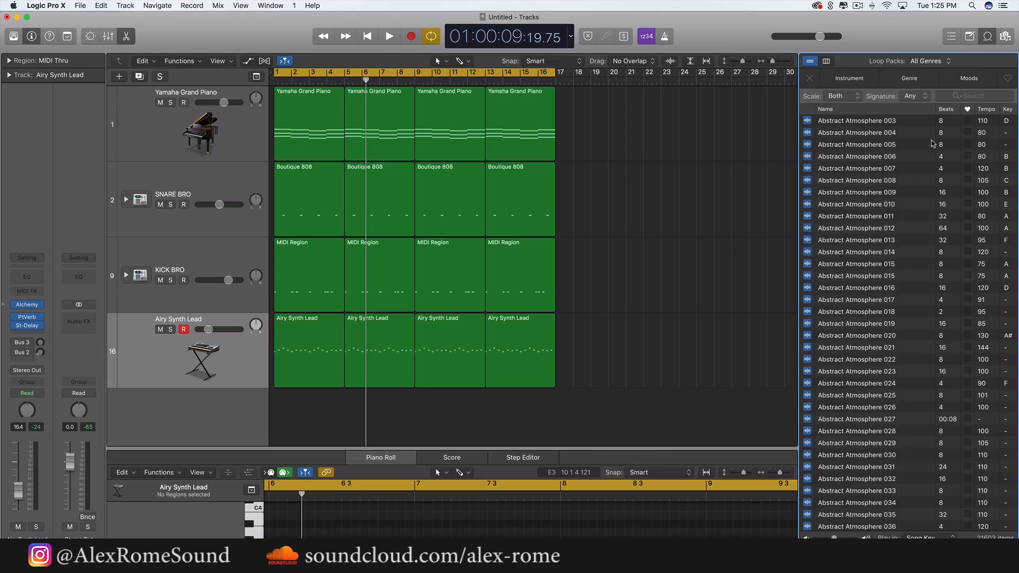
scroll(913, 323, down, 5)
scroll(913, 323, down, 20)
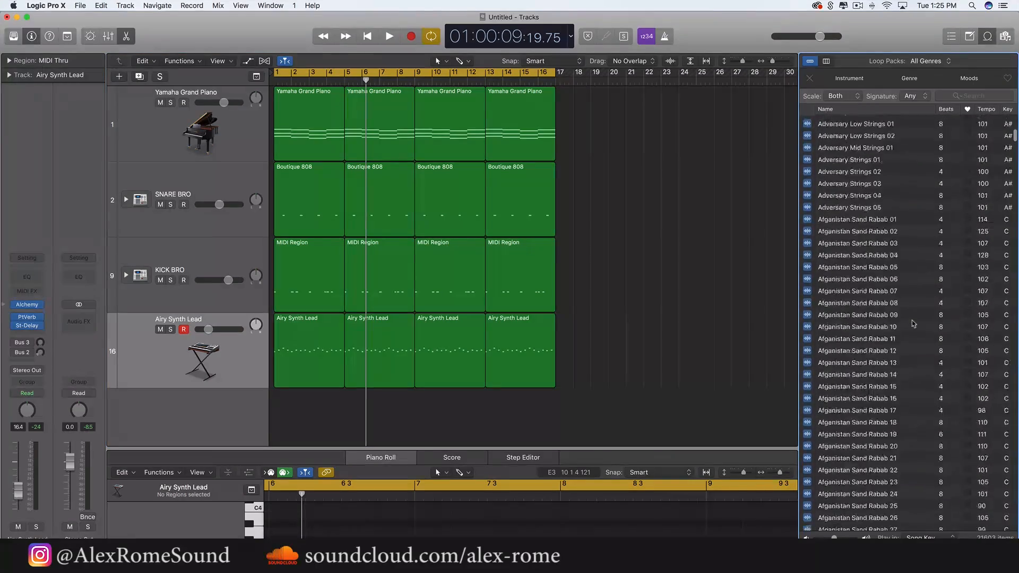
scroll(913, 324, down, 20)
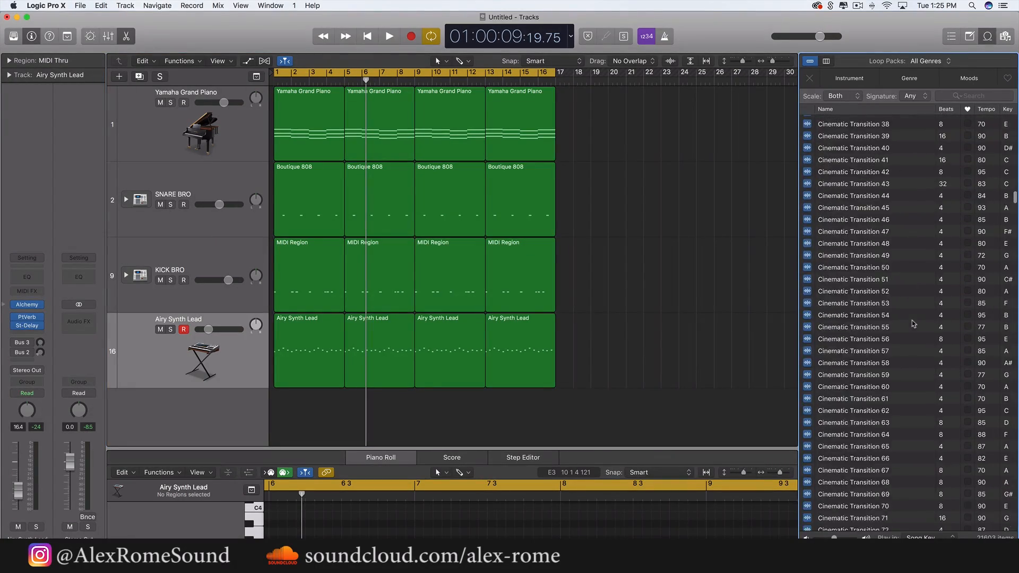
scroll(913, 323, down, 20)
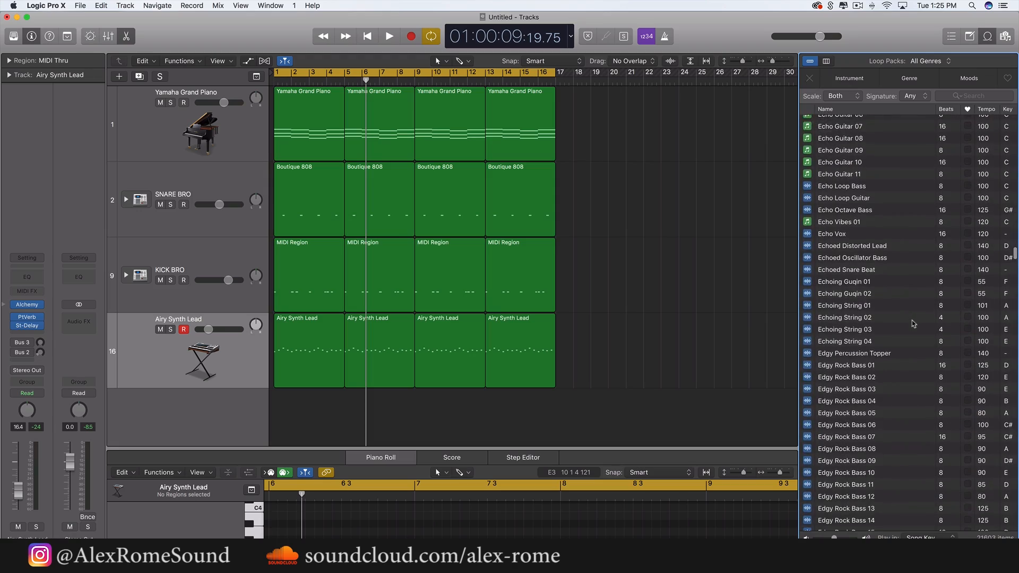
scroll(913, 323, up, 15)
scroll(913, 323, up, 20)
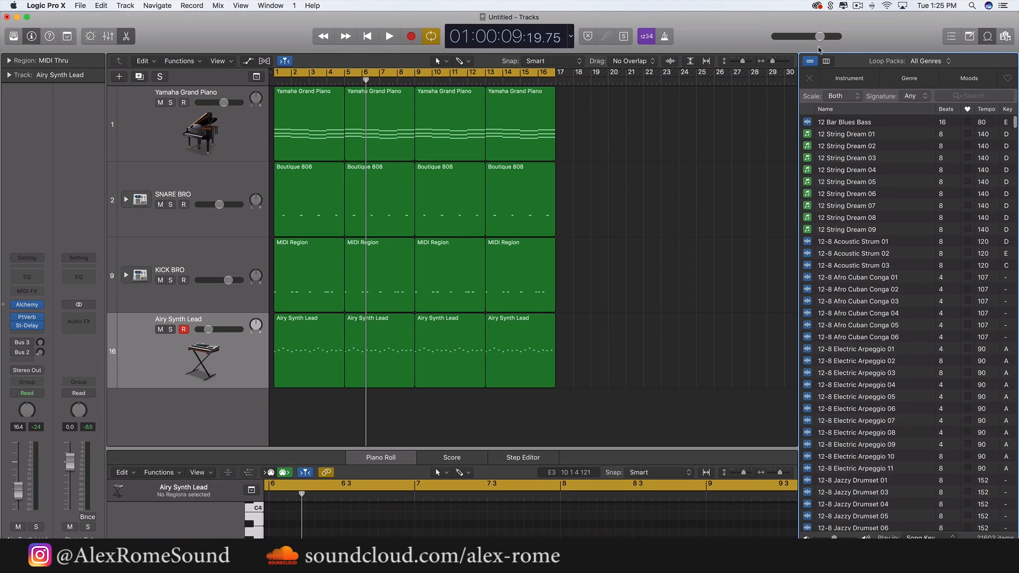
Examine the Loop Browser's Instrument, Genre and Moods filter categories, ending on Genre
click(848, 78)
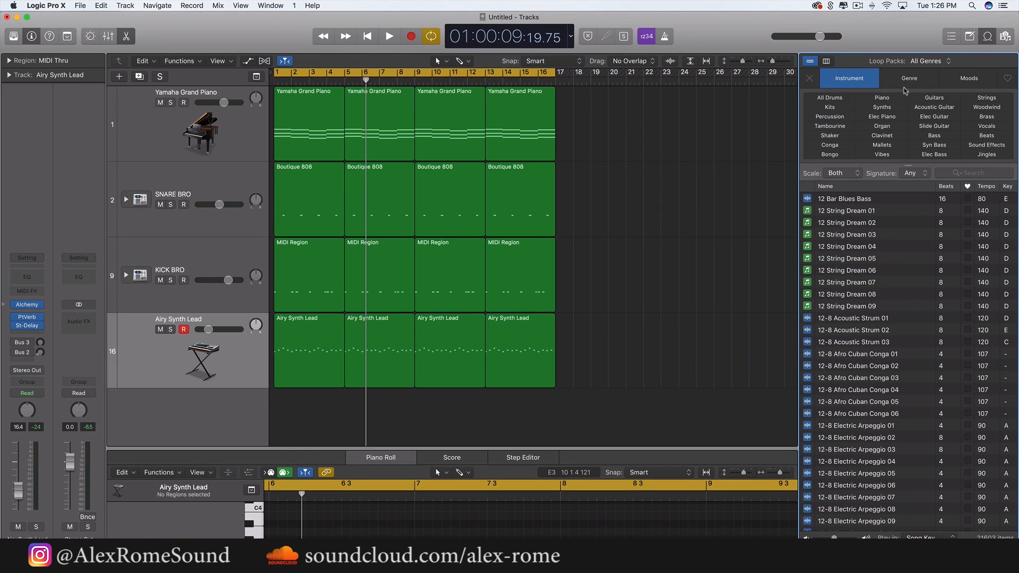
click(905, 83)
click(973, 74)
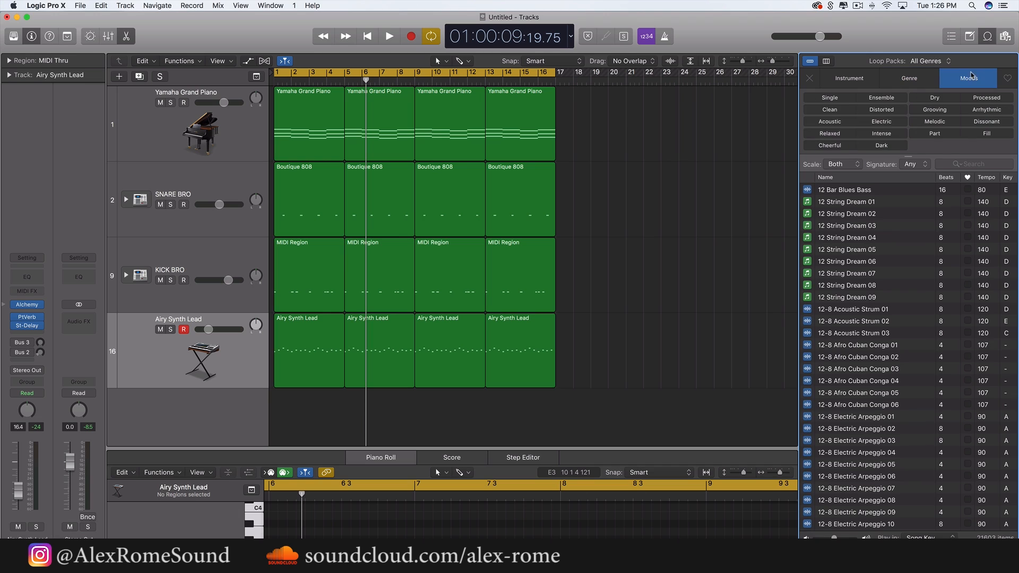
click(858, 88)
click(896, 82)
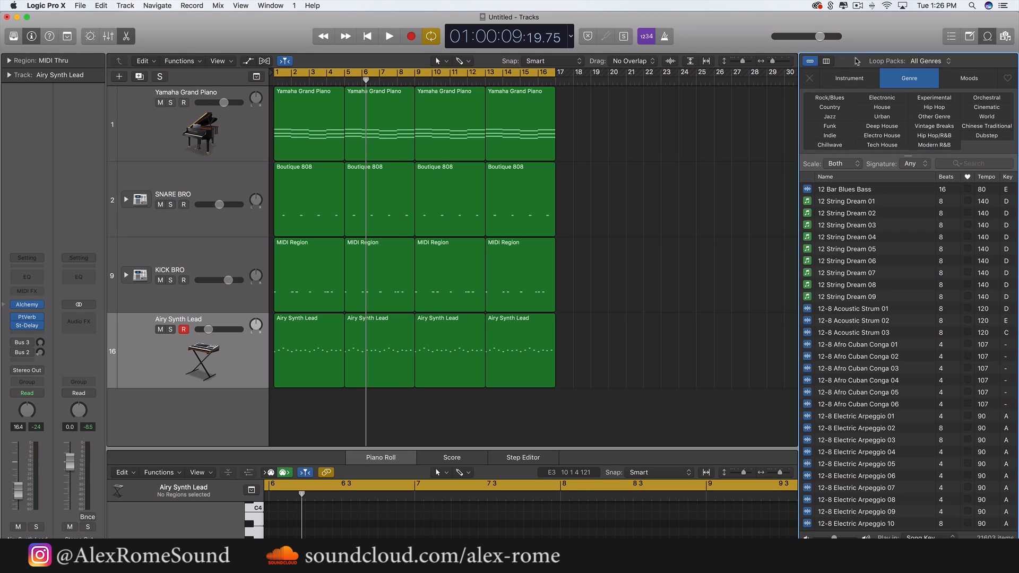
Show the file browser and look through its Project, Media and All Files views
click(1004, 37)
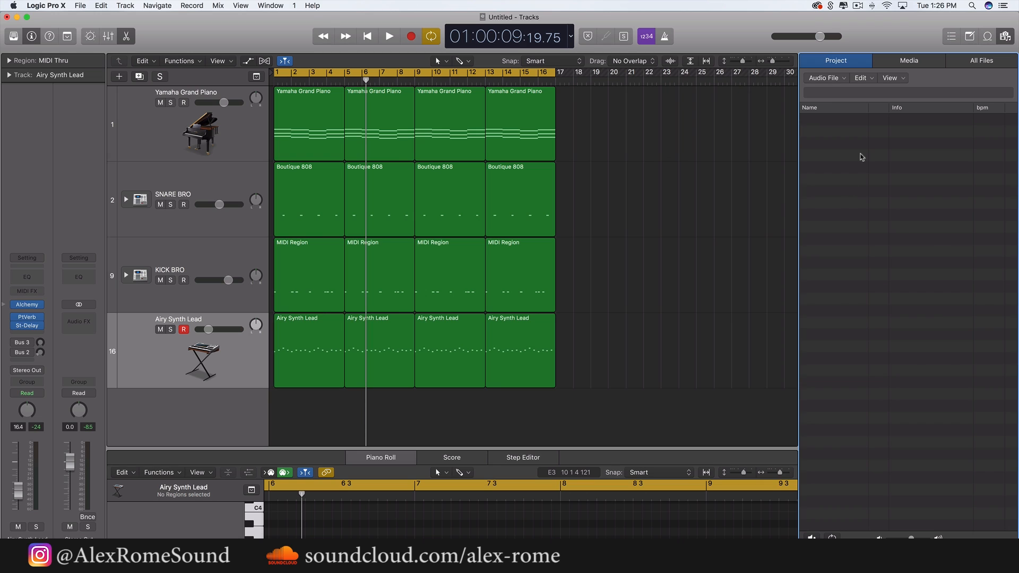
click(936, 63)
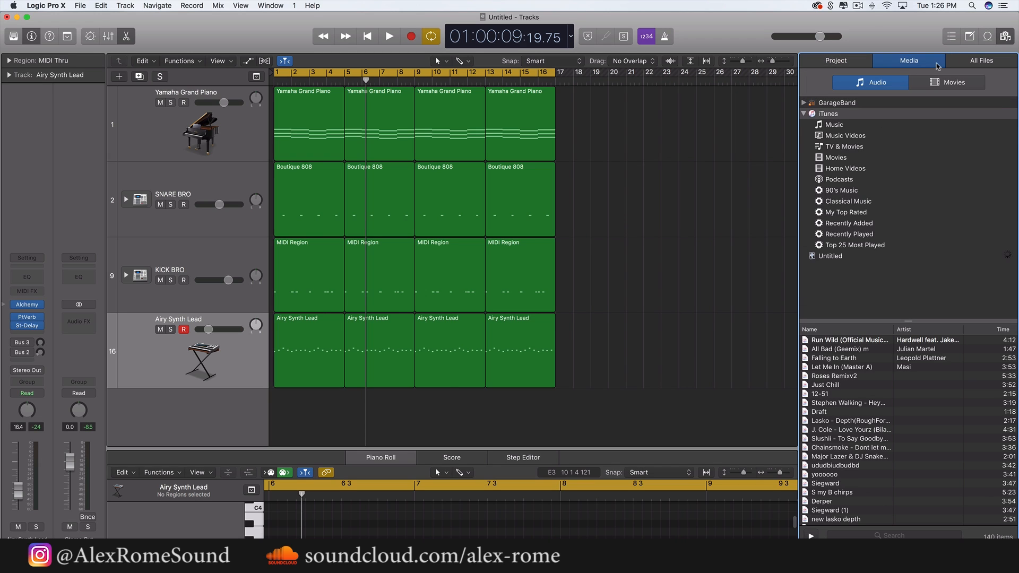
click(979, 62)
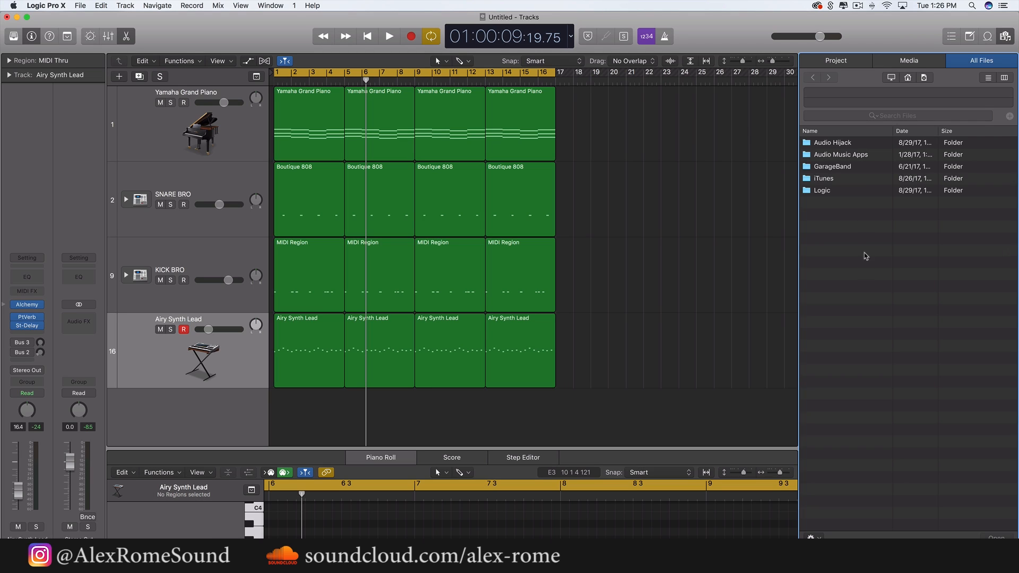
Import RP3_125_Clock.wav from Splice as a new audio track and move its region to bar 1
click(830, 5)
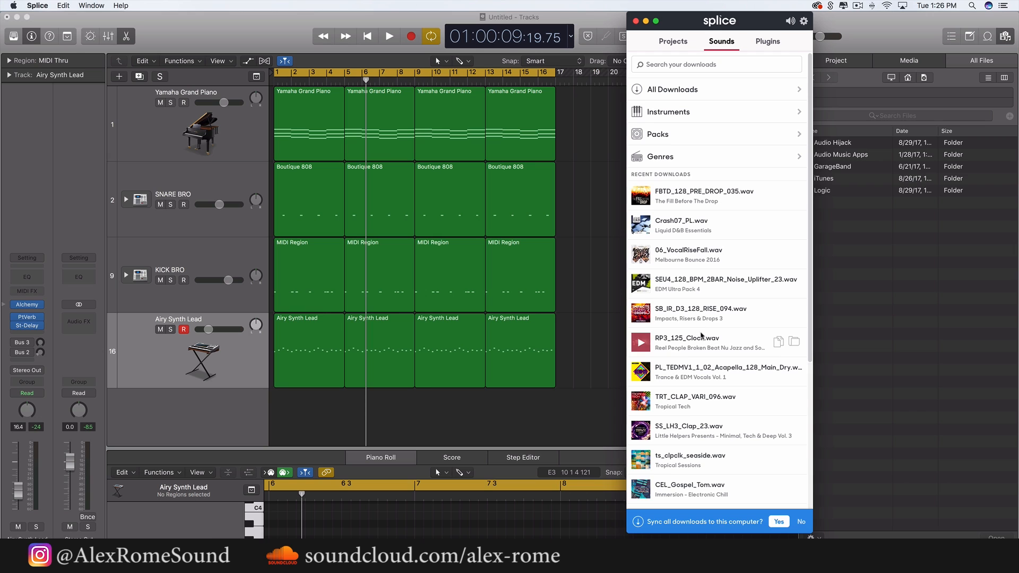
drag(719, 340, 574, 422)
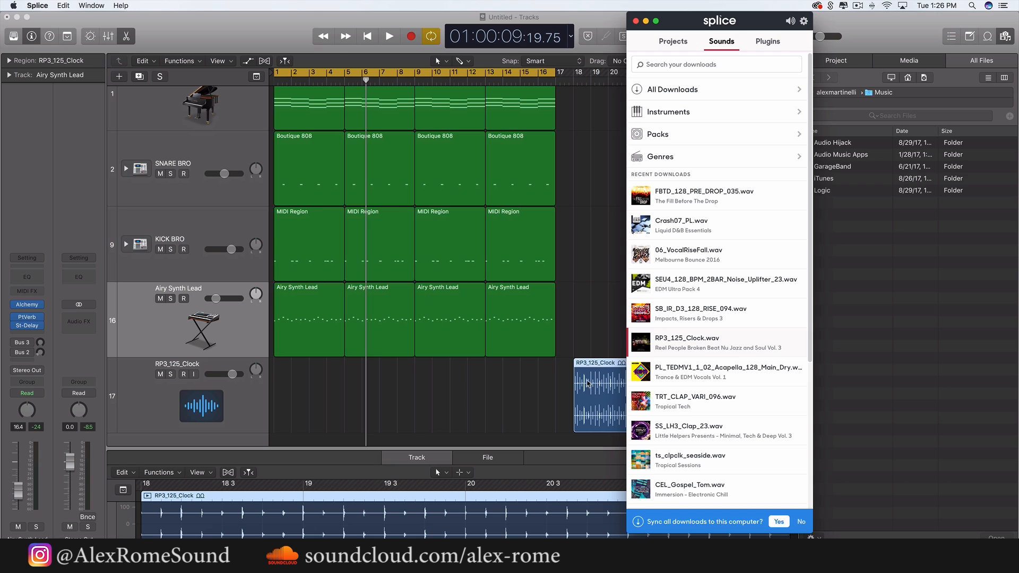
click(234, 409)
drag(589, 395, 290, 396)
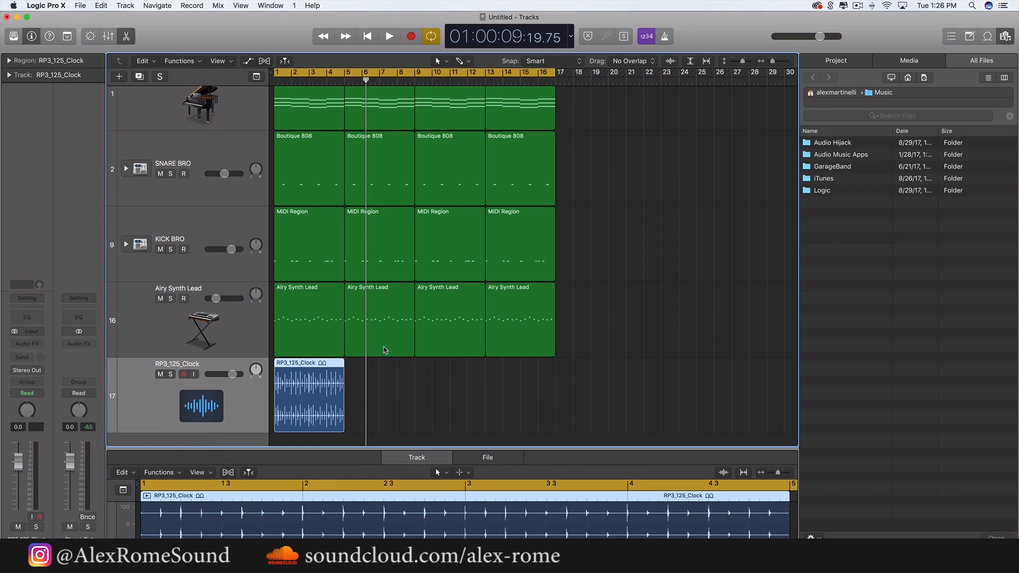
Delete the RP3_125_Clock audio region at bar 1, keeping its track
click(378, 390)
click(328, 394)
key(Delete)
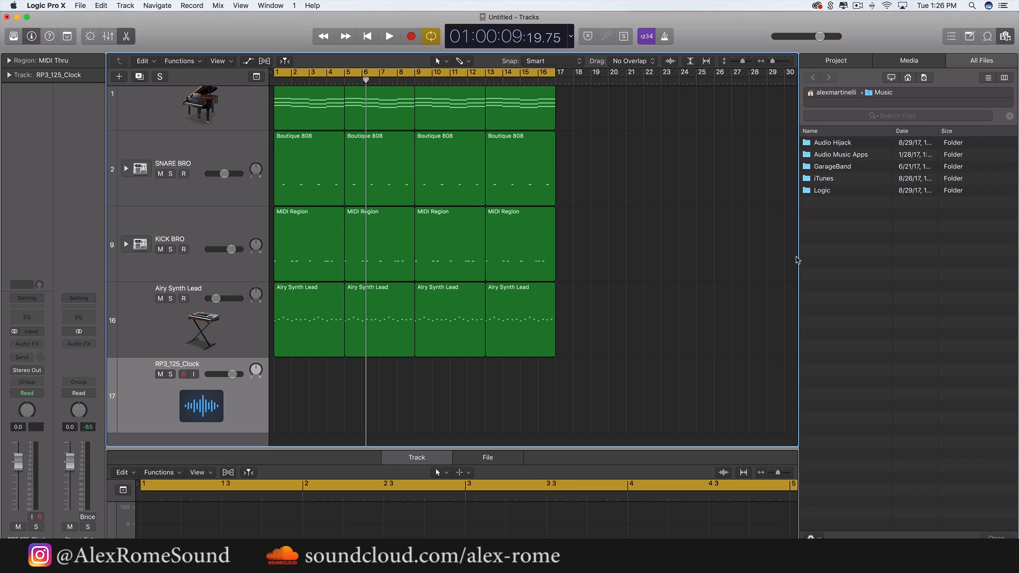
Hide the file browser and play the arrangement briefly from the beginning
key(f)
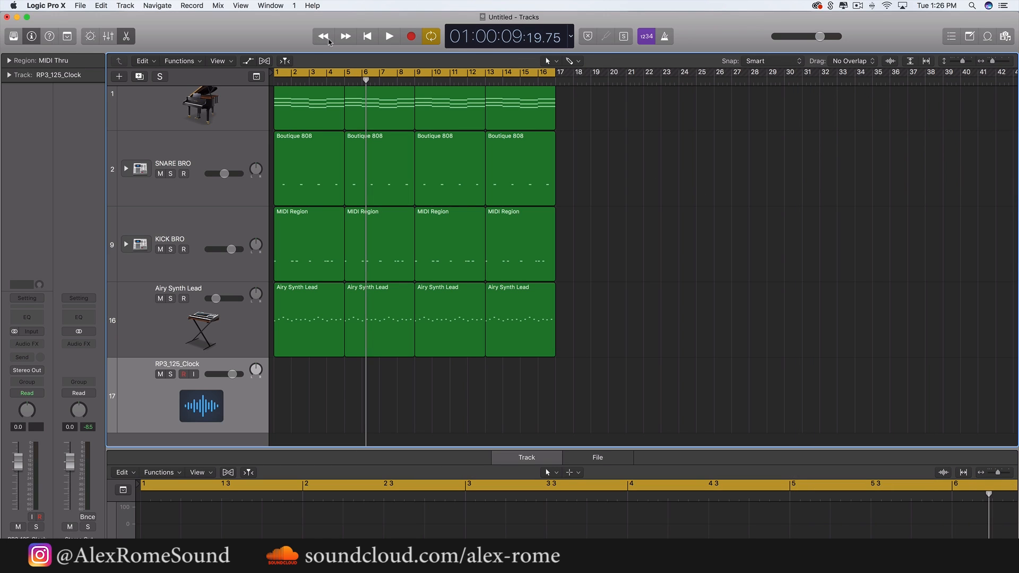
click(366, 36)
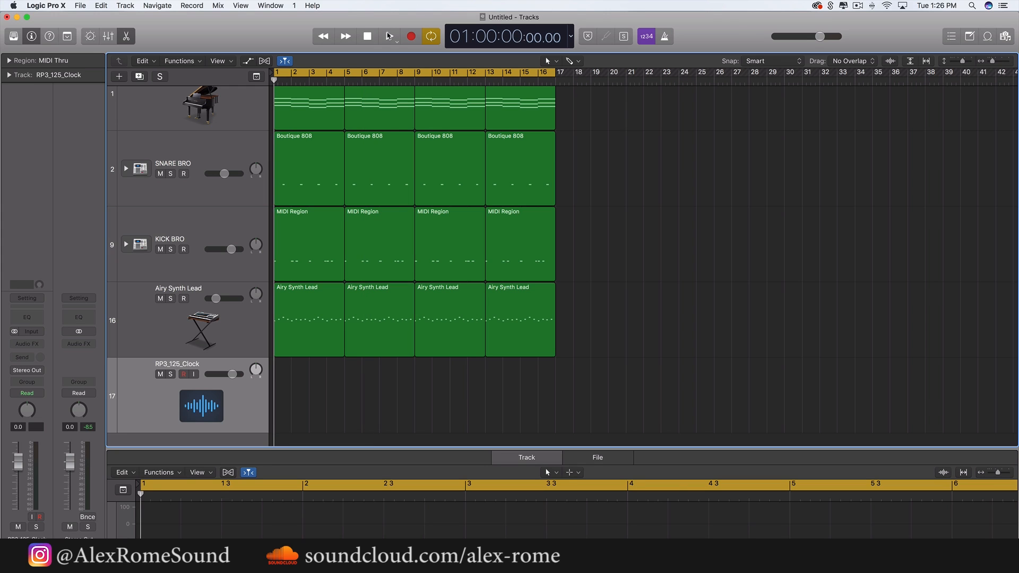
click(389, 36)
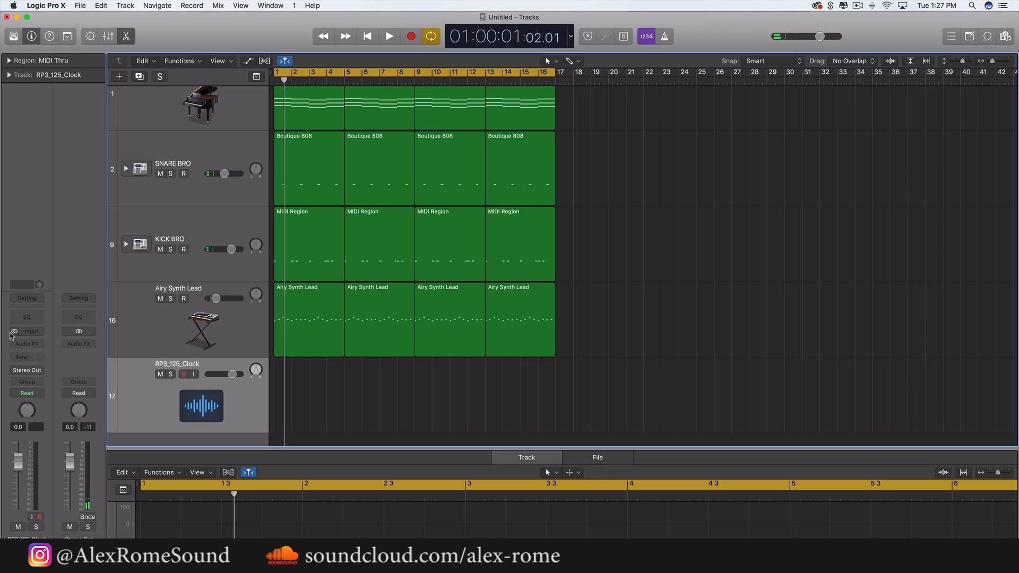
Set the RP3_125_Clock track's input to Input 1 and try recording on the track
click(27, 331)
mouse_move(34, 348)
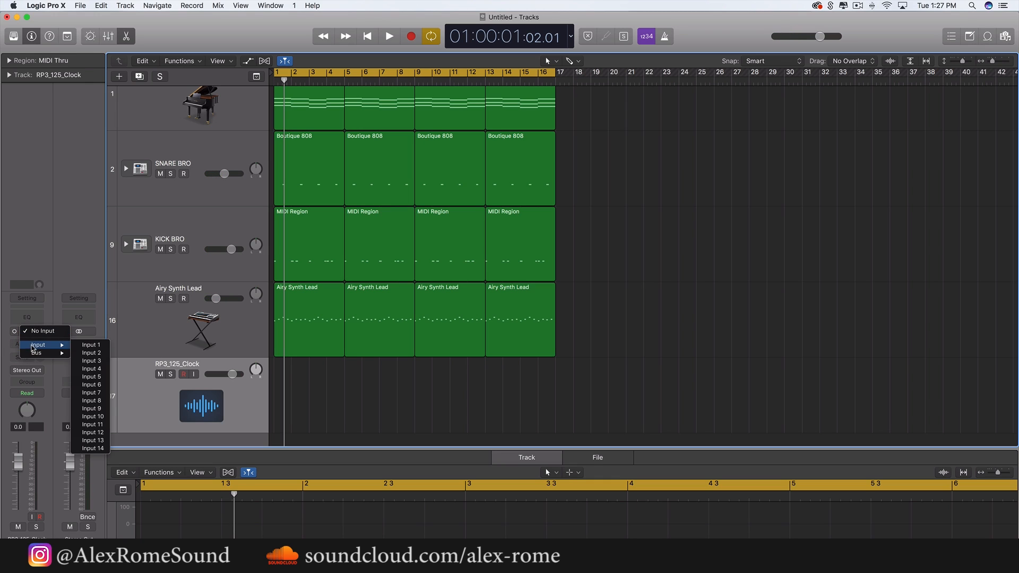
click(91, 344)
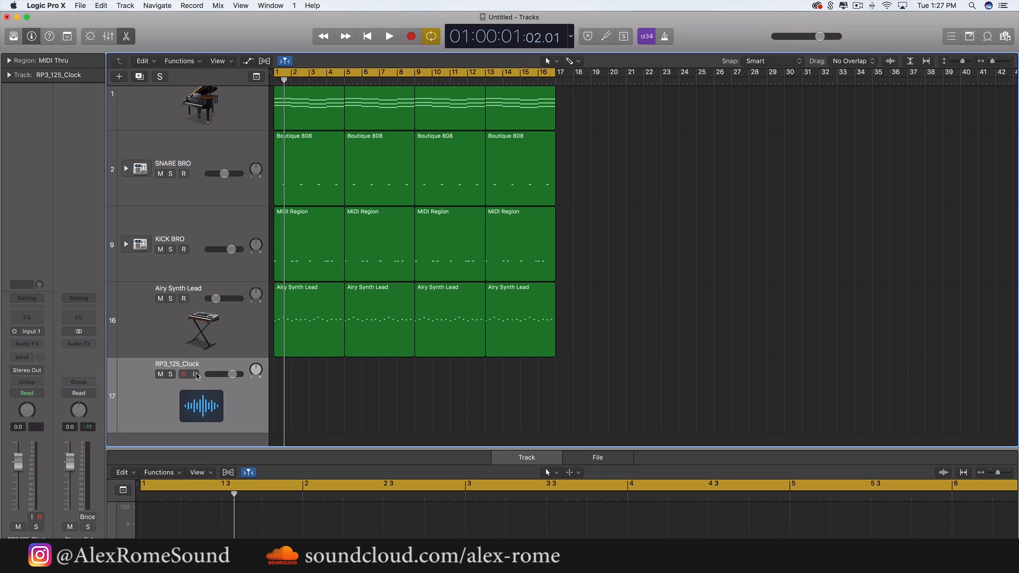
click(414, 35)
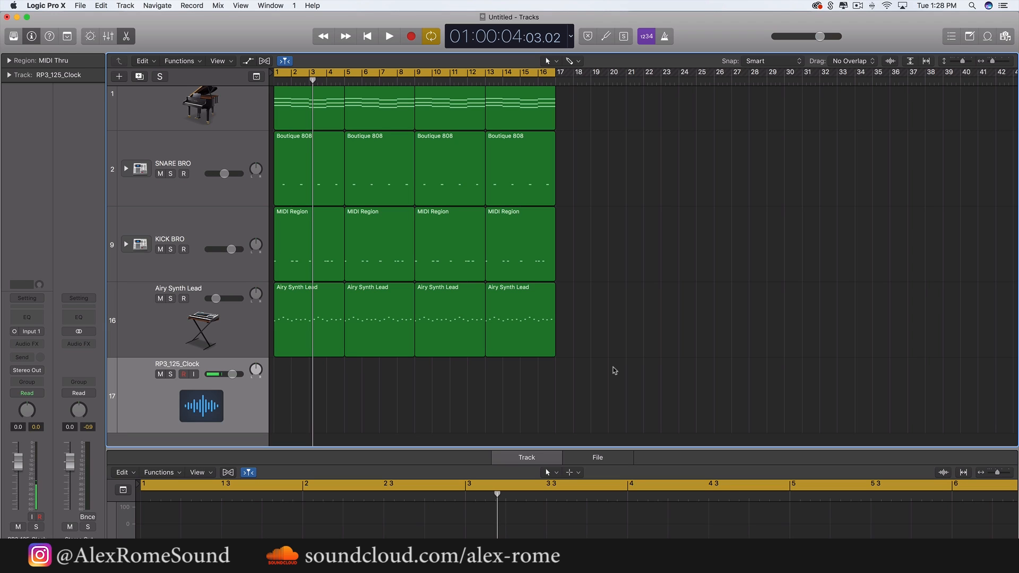
scroll(614, 370, up, 3)
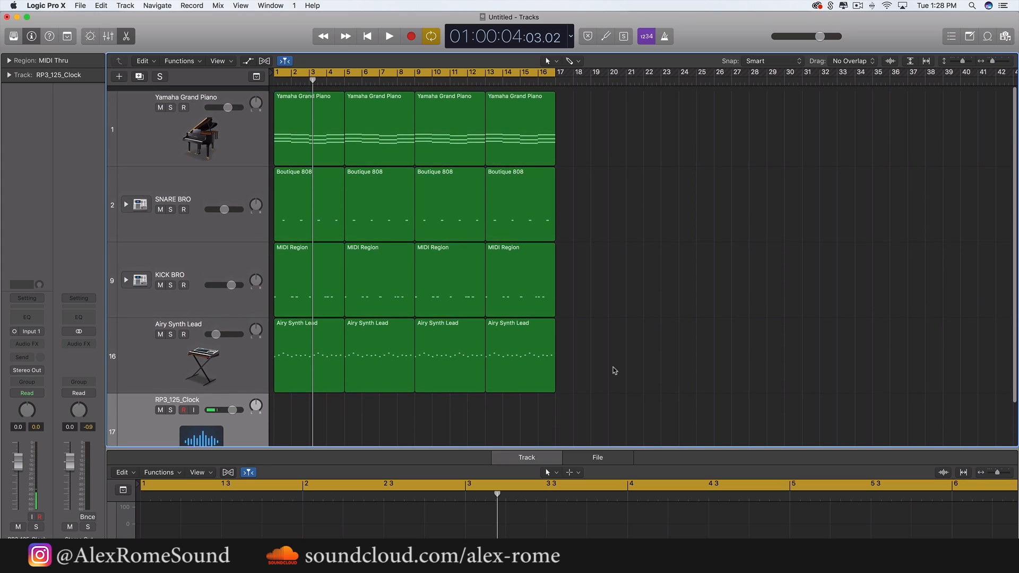